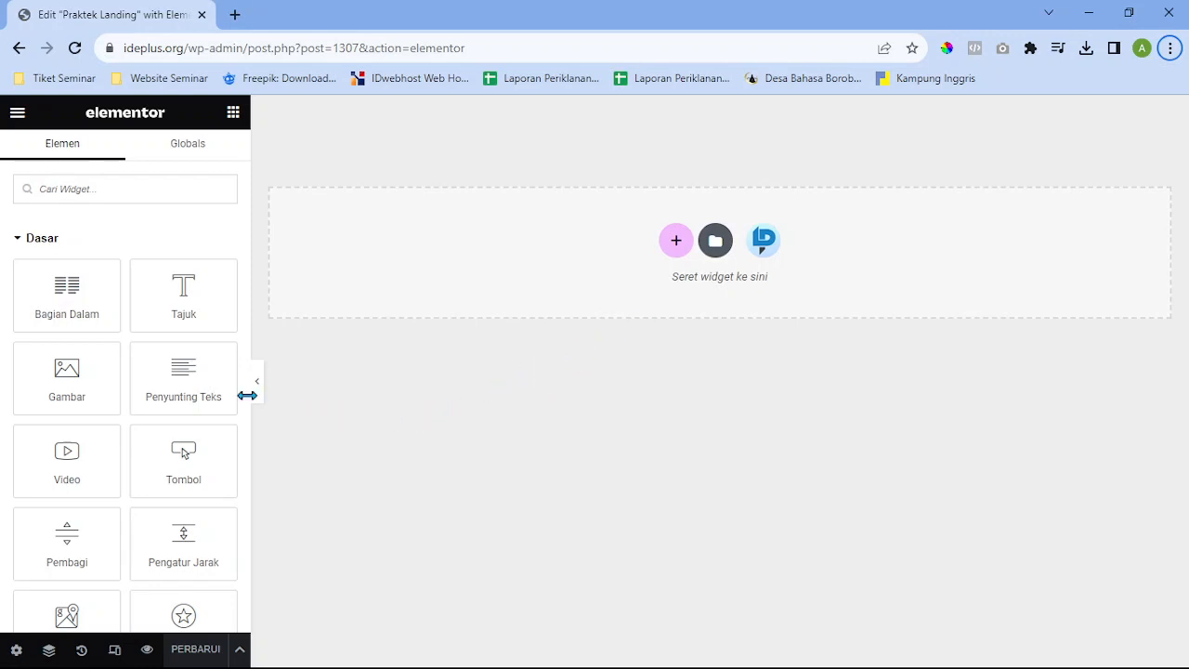
Add a new one-column section at the top of the Praktek Landing page
scroll(209, 391, "down", 1)
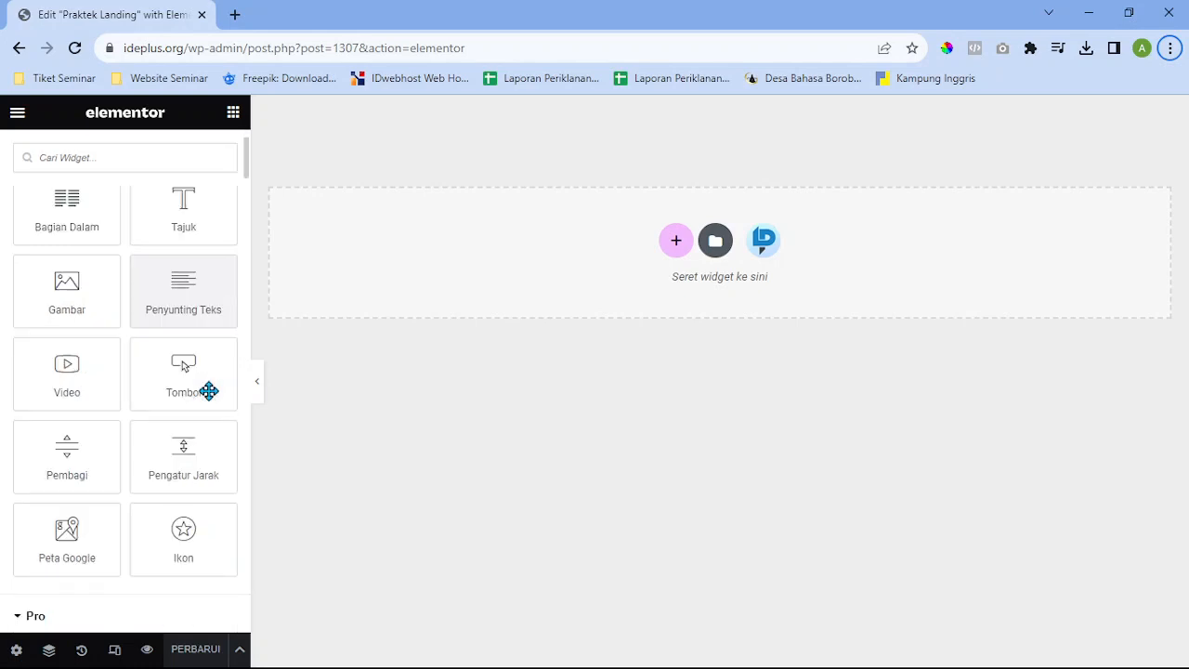
scroll(209, 391, "up", 1)
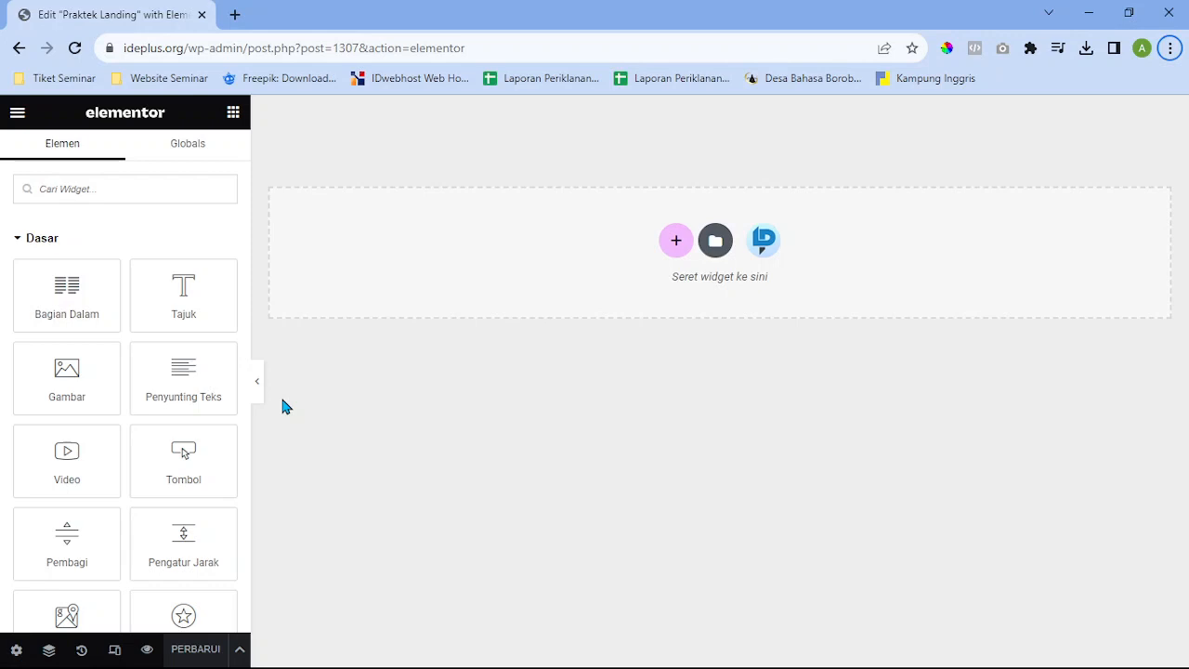
left_click(678, 244)
left_click(1144, 213)
left_click(677, 245)
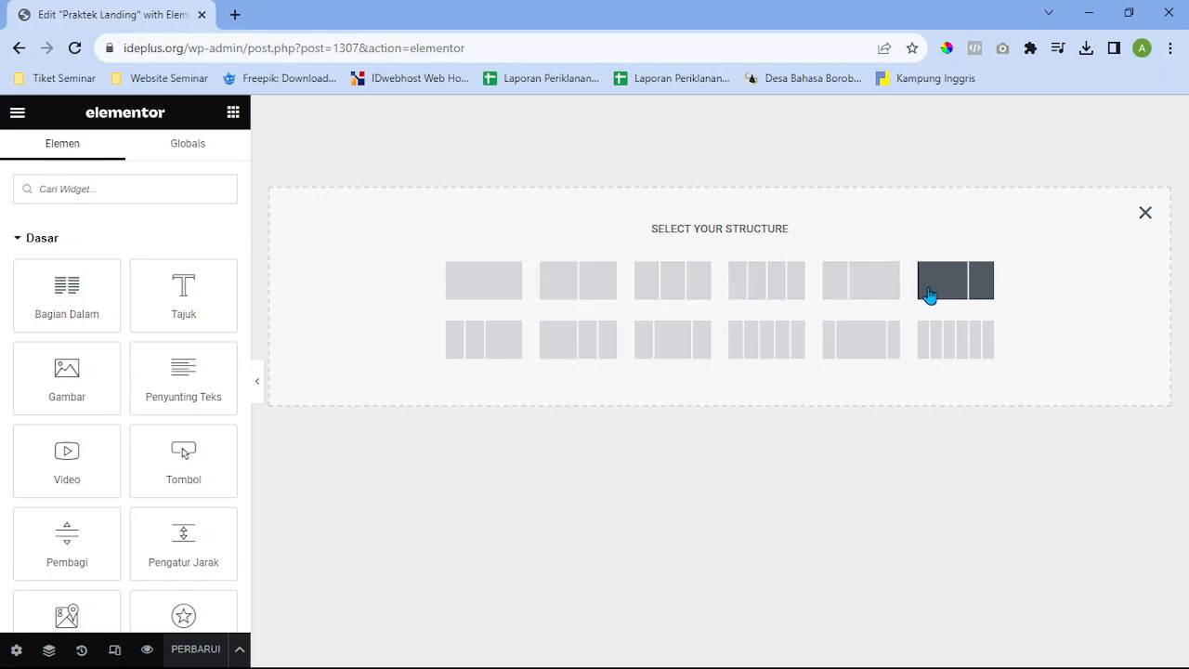
left_click(504, 285)
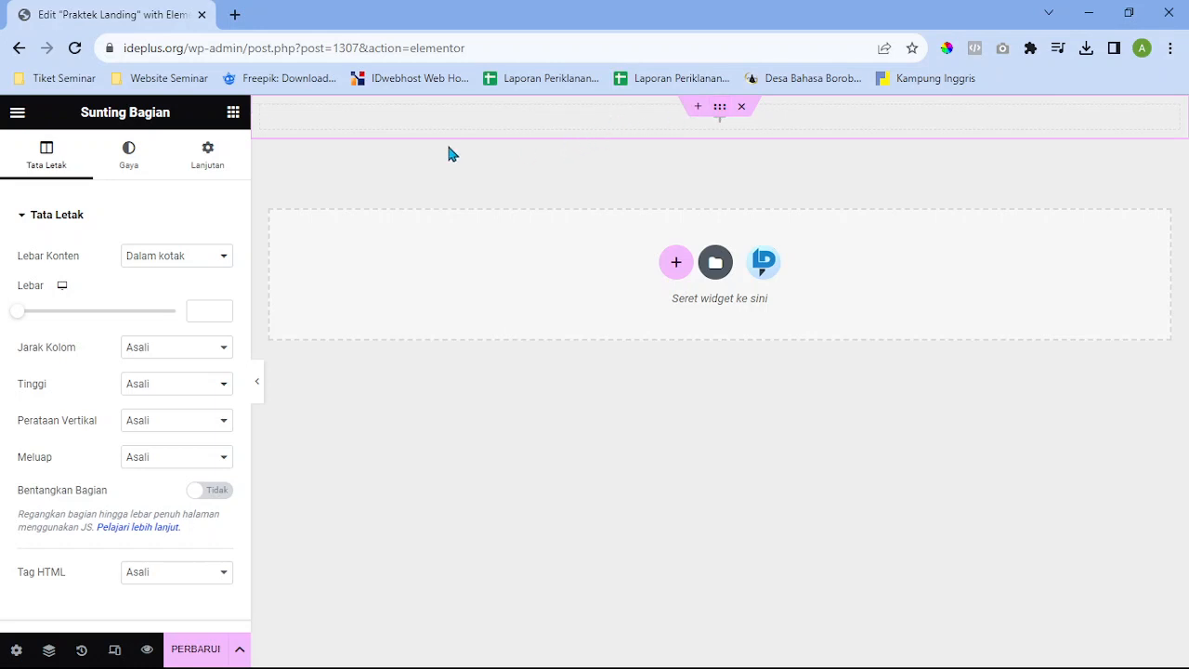
Drop a 50 px Pengatur Jarak (Spacer) widget into the new top section
left_click(233, 113)
scroll(194, 338, "down", 3)
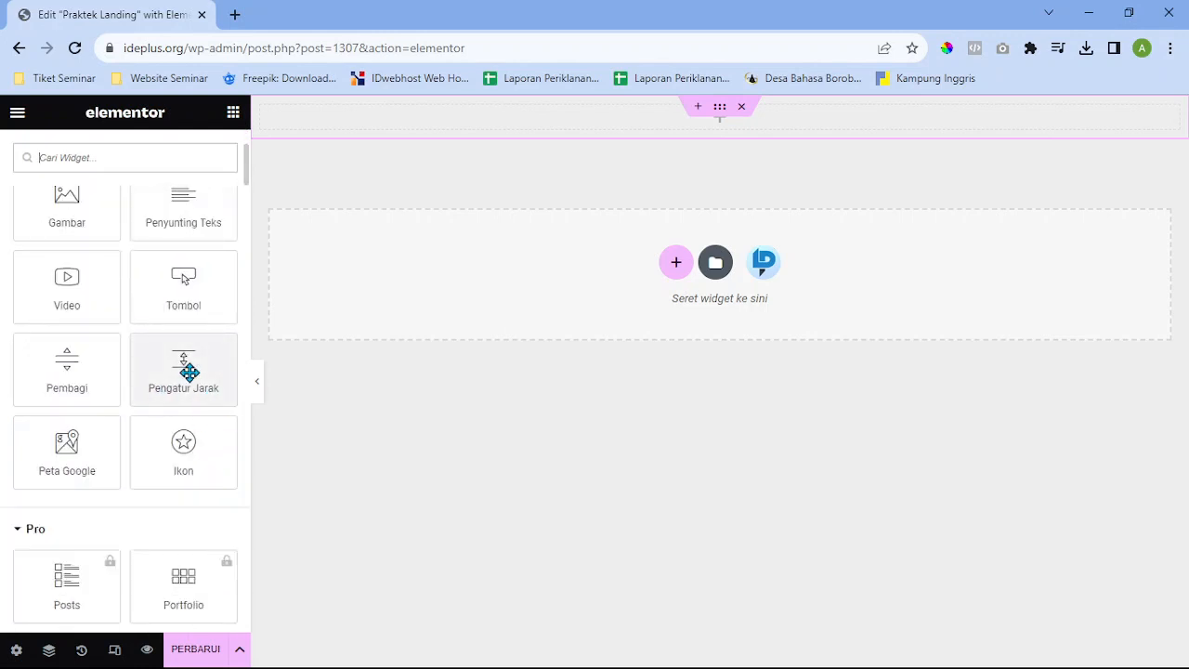
left_click_drag(188, 372, 743, 133)
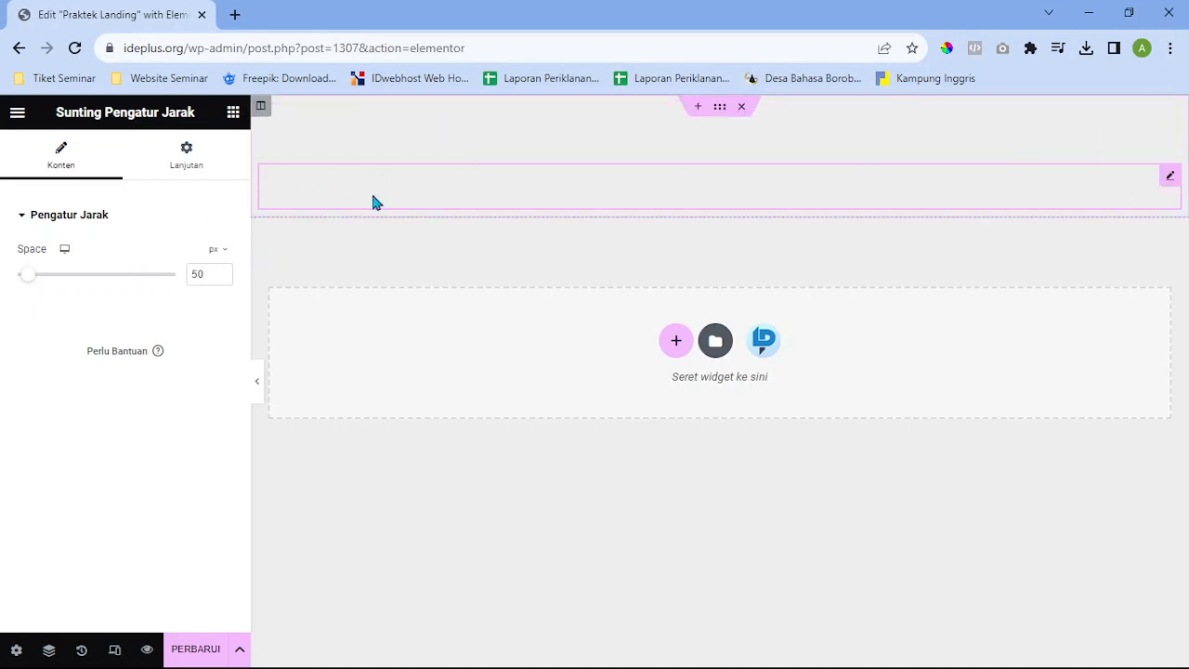
left_click(233, 112)
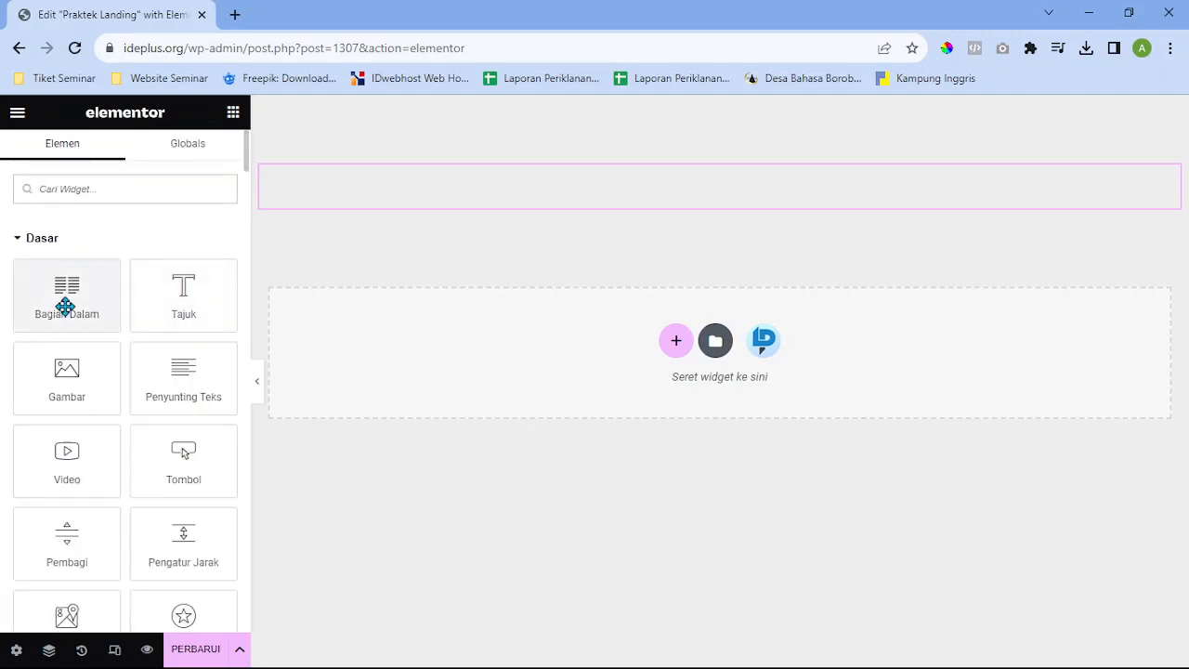
Insert a Bagian Dalam (Inner Section) at the top and delete its right column
left_click_drag(65, 307, 532, 160)
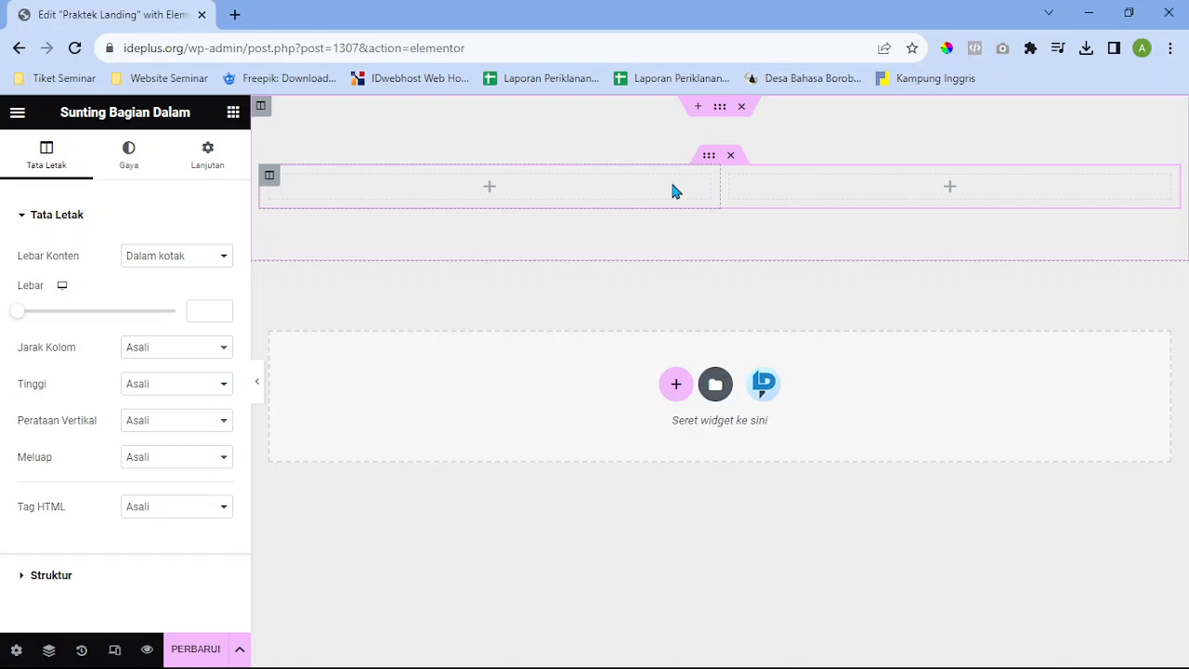
right_click(782, 189)
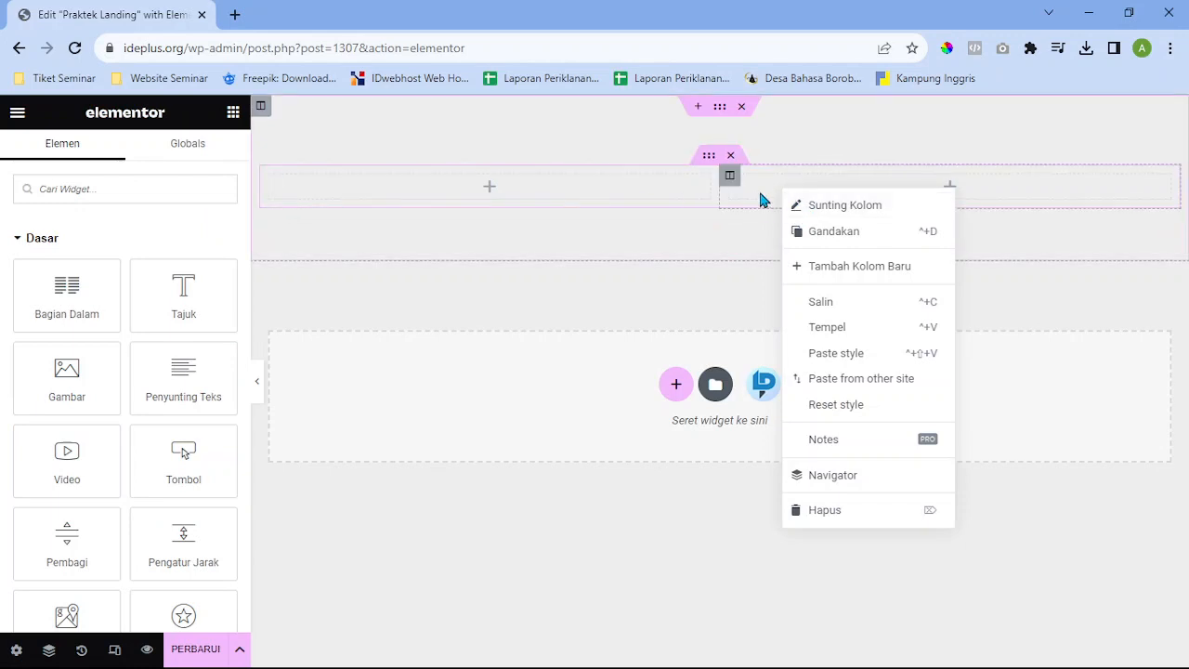
left_click(864, 518)
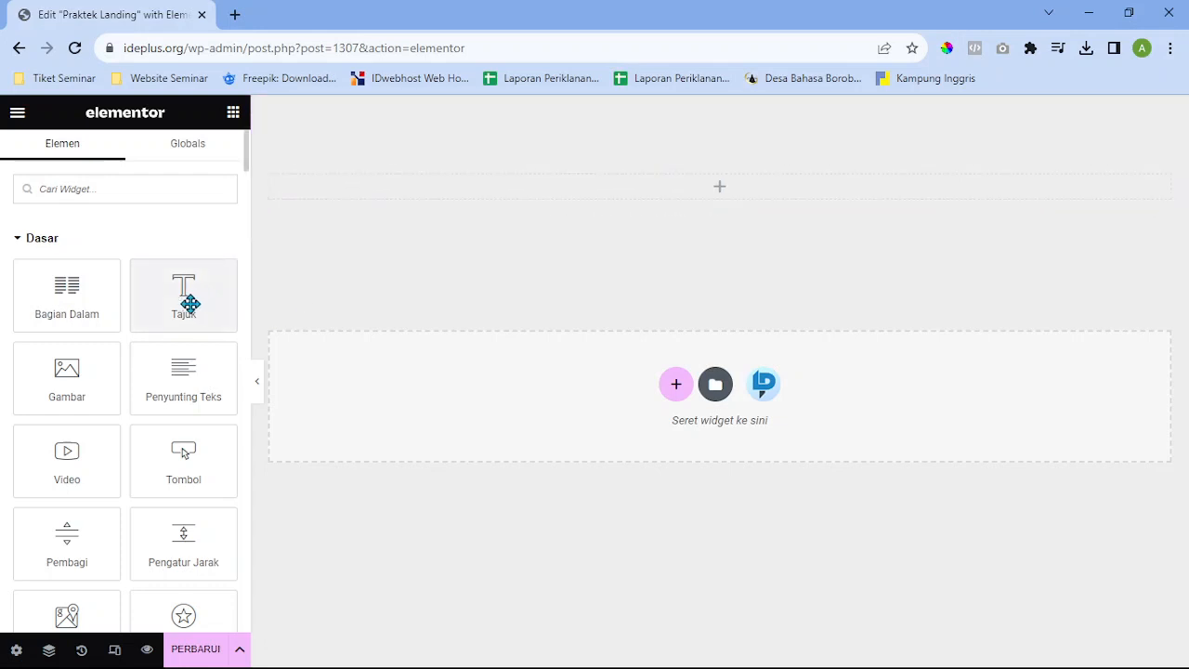
Place a Tajuk (Heading) widget with placeholder text in the empty top column
left_click_drag(189, 303, 167, 311)
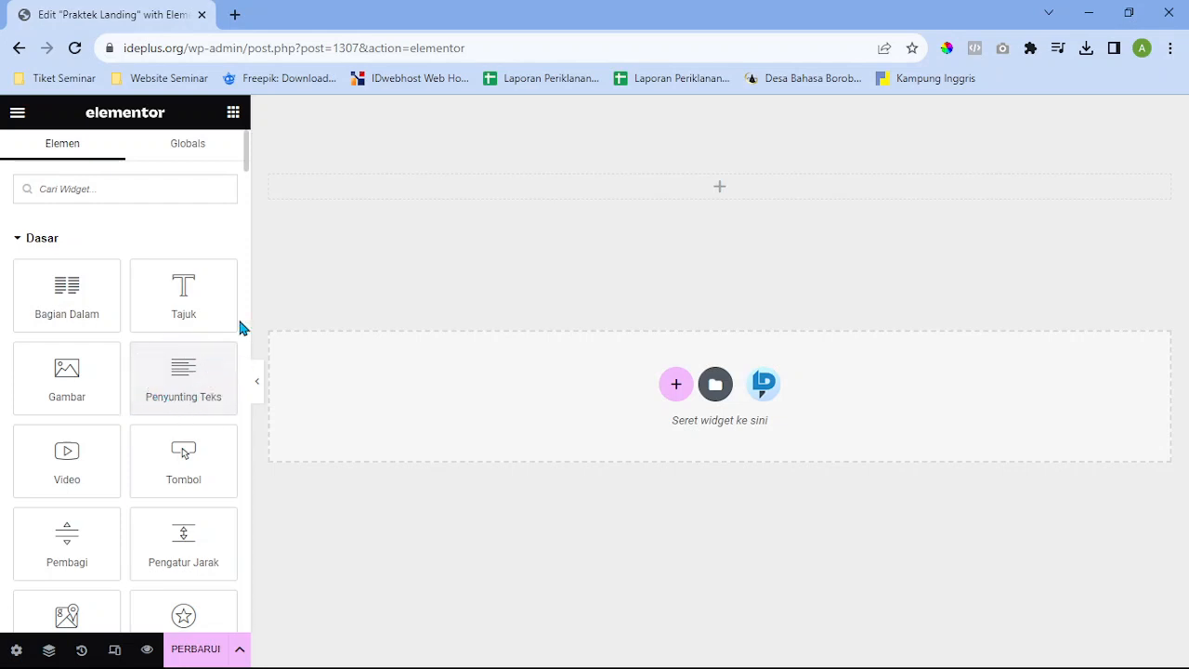
left_click_drag(187, 302, 708, 183)
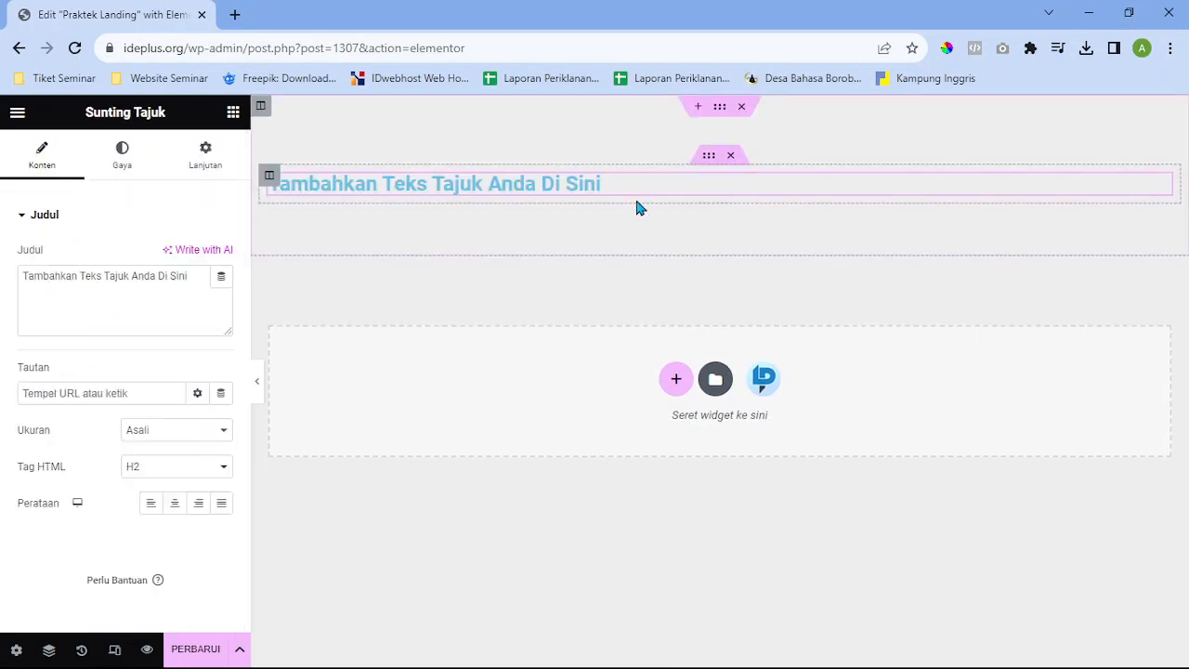
Set the heading's Perataan to Tengah (centre) and select its placeholder text
left_click(176, 511)
left_click(201, 513)
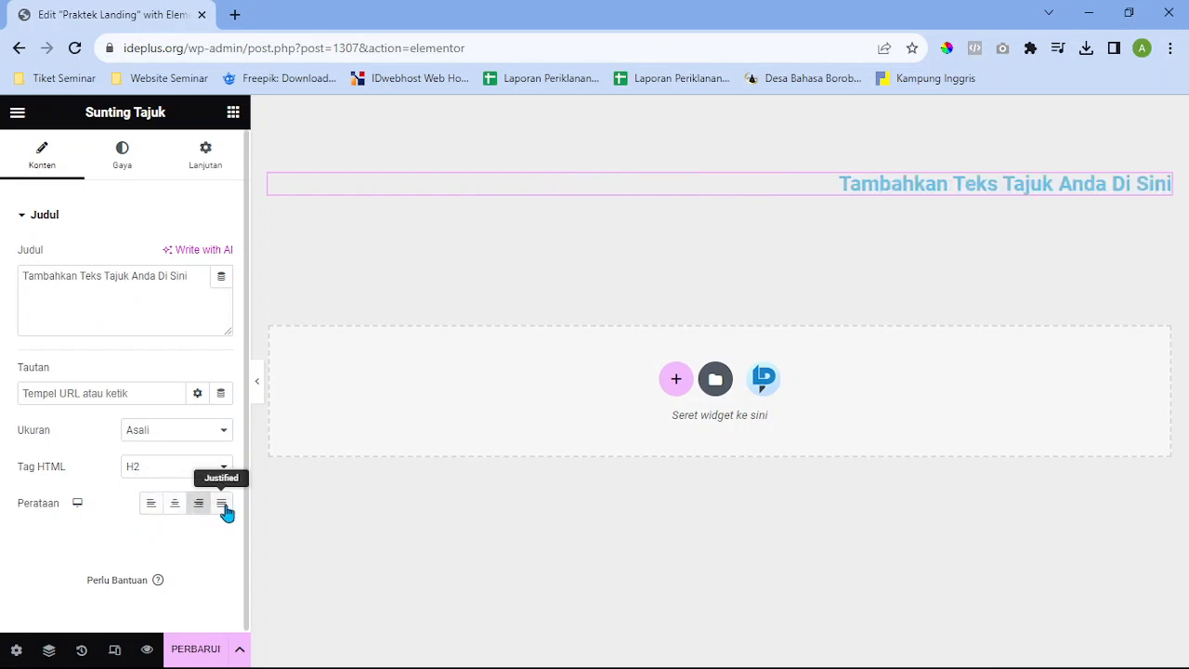
left_click(223, 510)
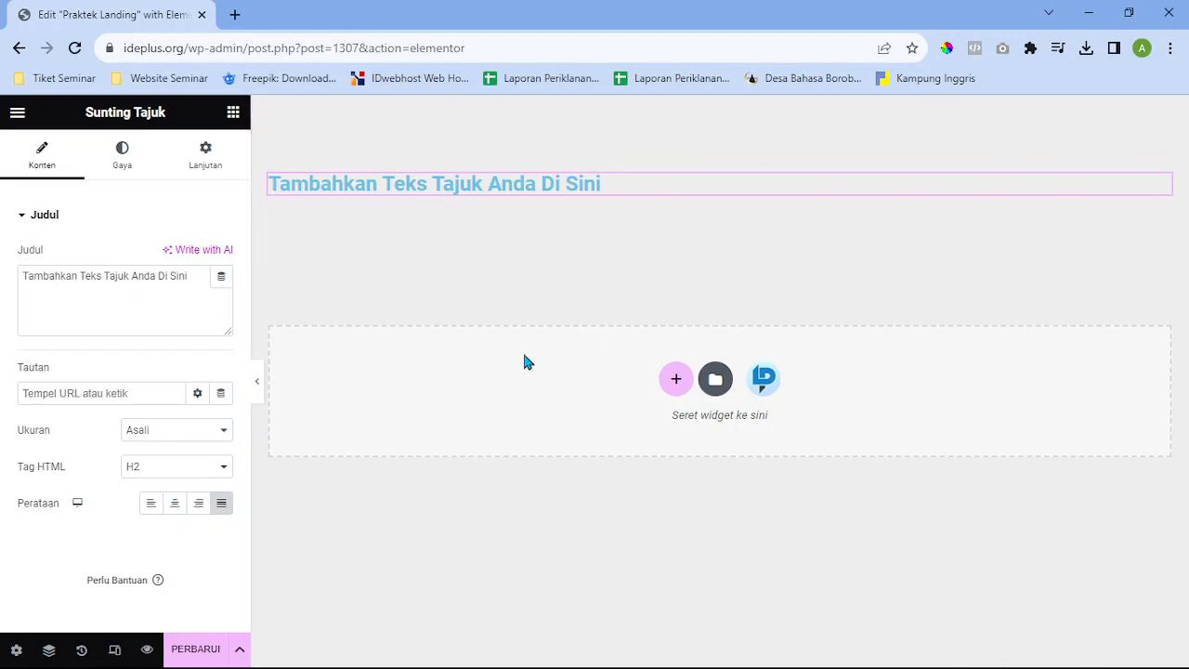
left_click(176, 506)
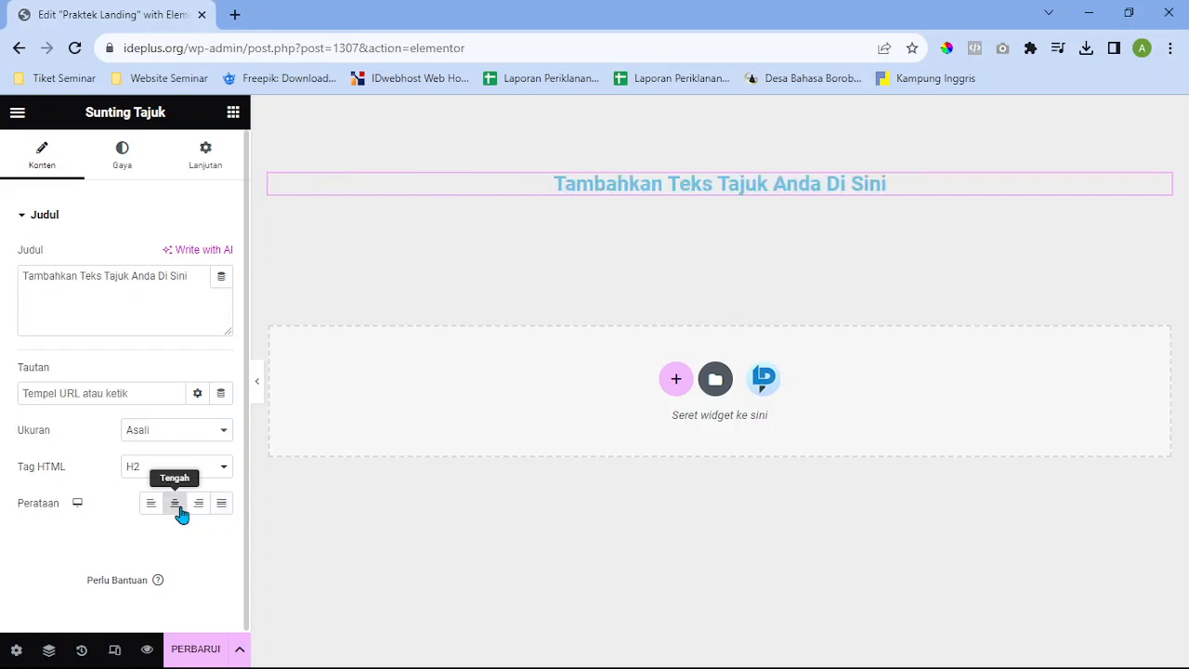
triple_click(142, 298)
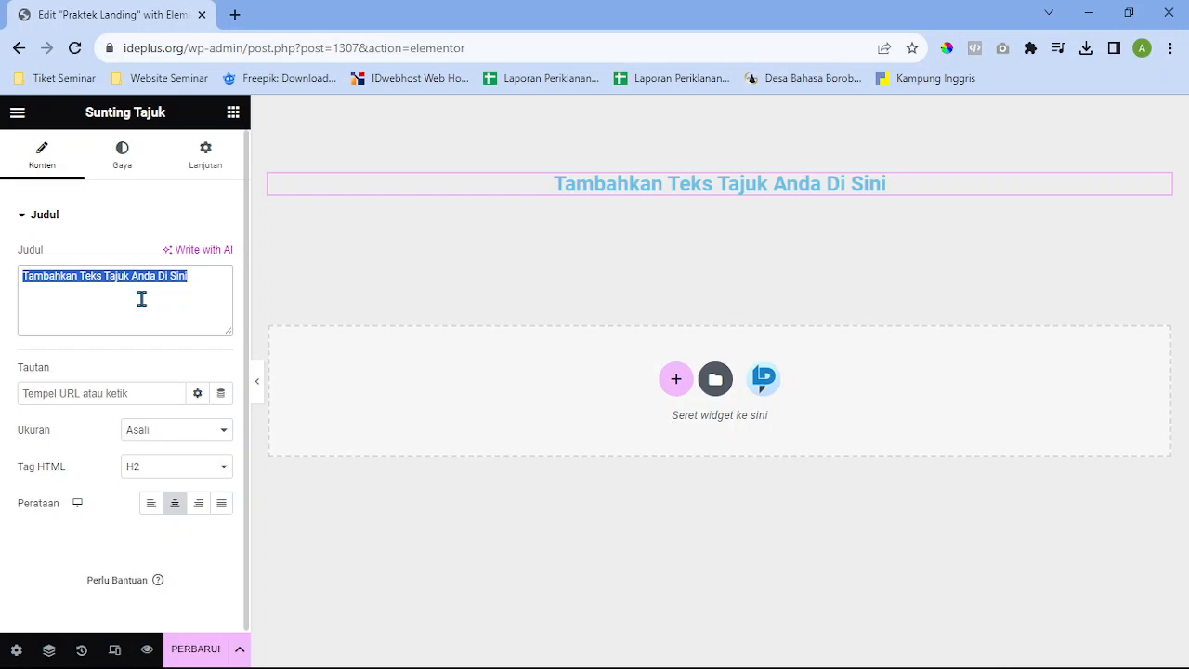
Retitle the heading 'Kursus Nasi Goreng' and duplicate it with Ctrl+D
type("Ku")
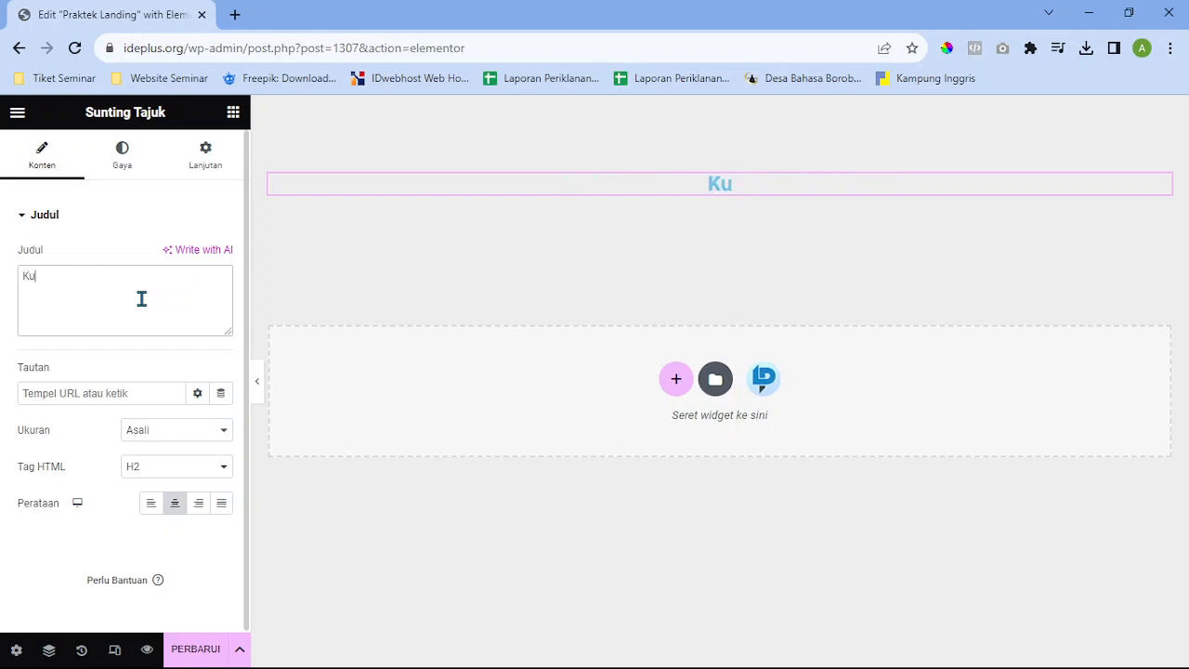
type("rsus Nasi Goreng")
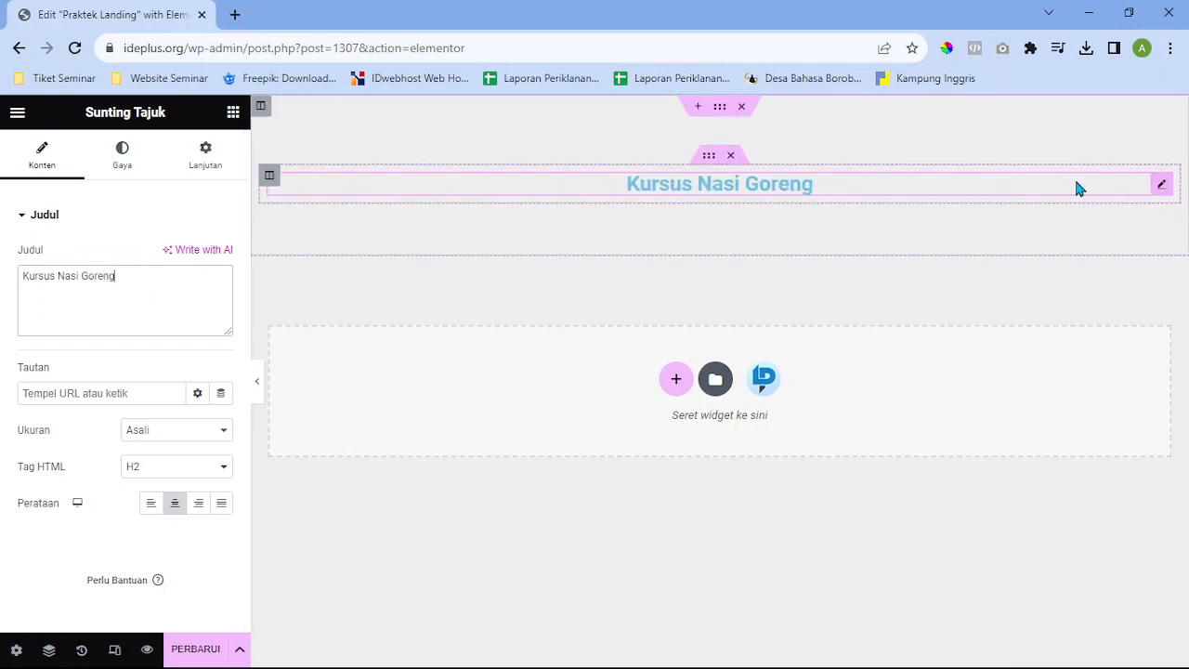
key("ctrl+d")
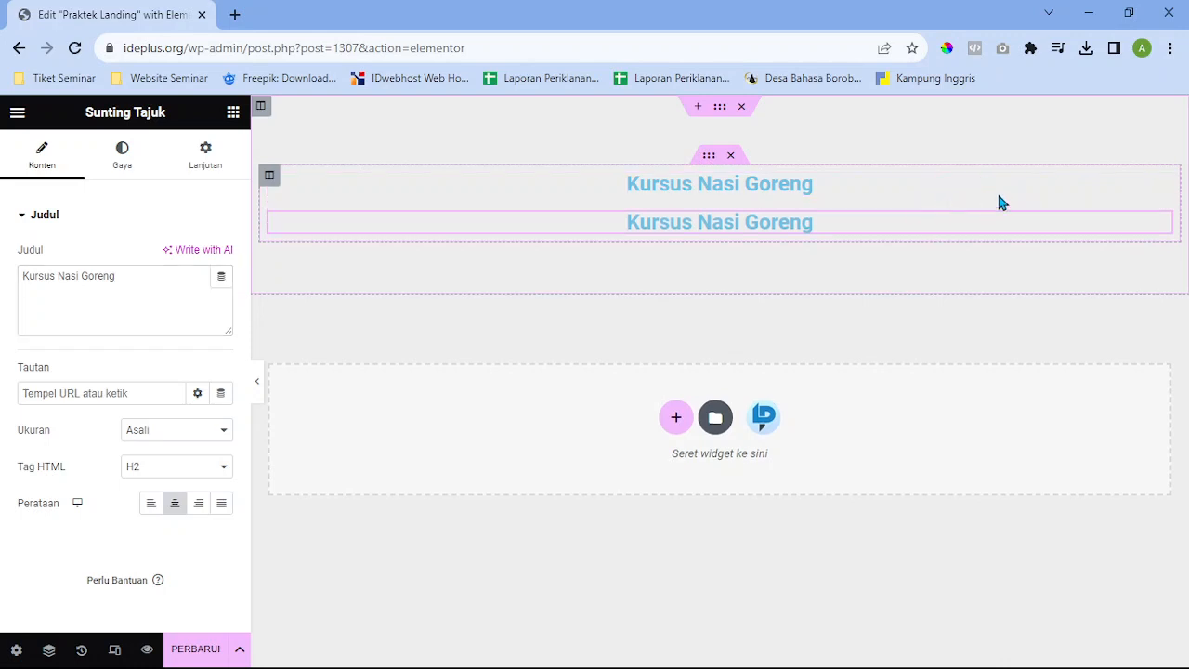
Select the duplicated heading and show its Gaya (style) settings
right_click(1164, 189)
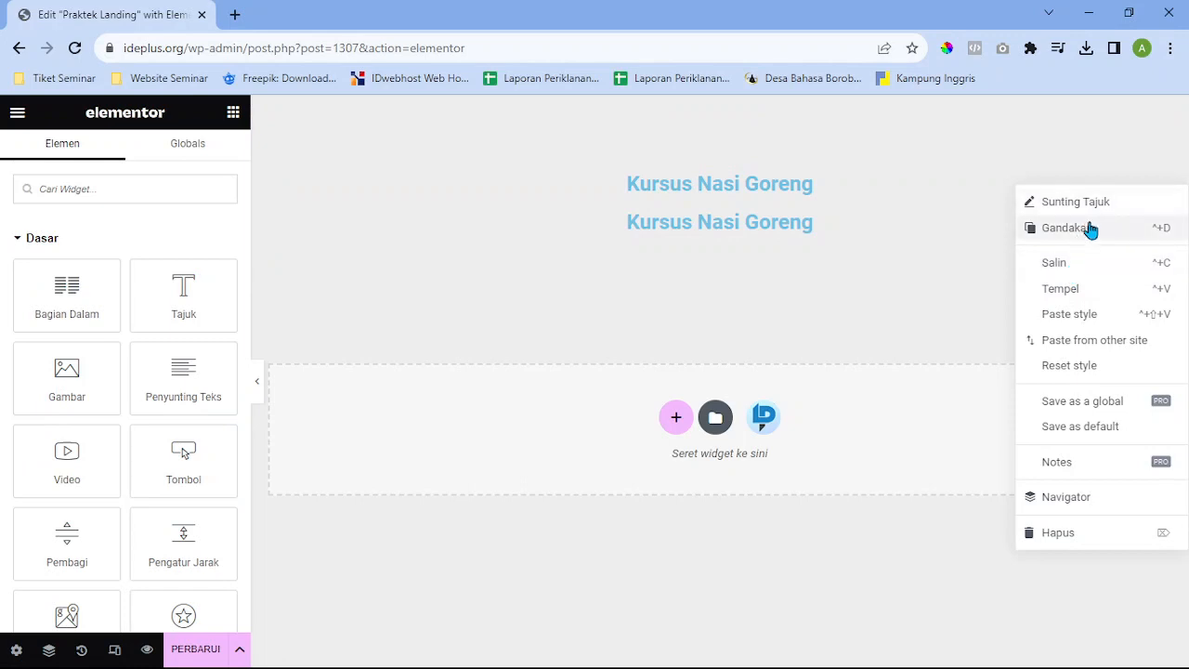
left_click(908, 231)
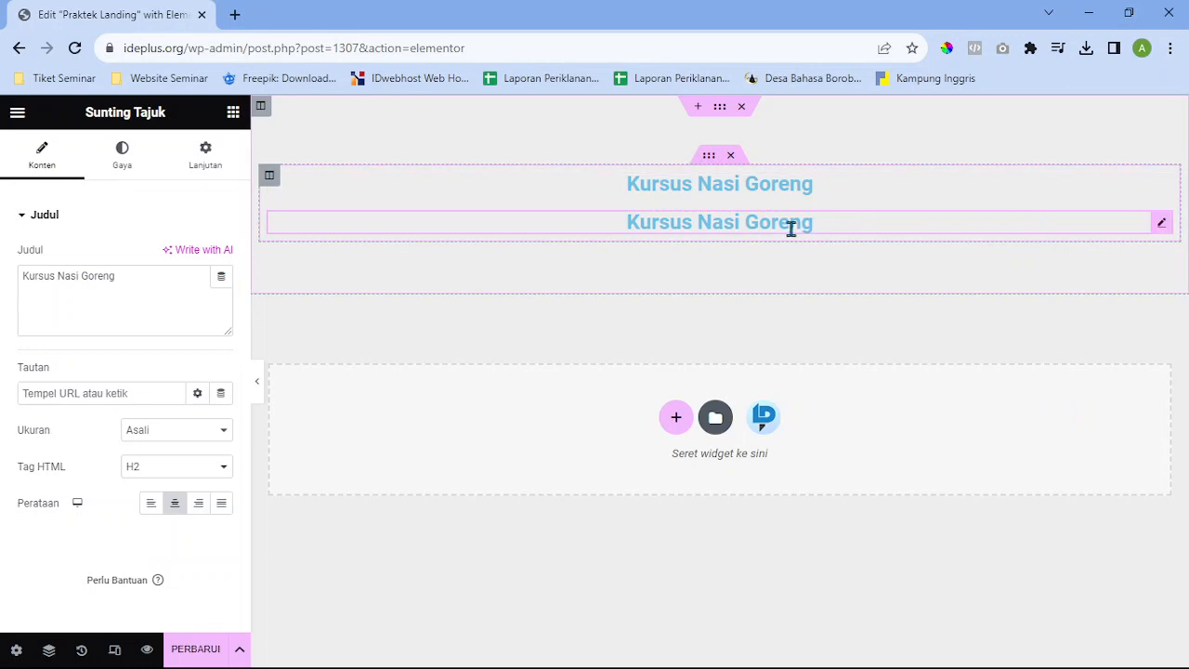
left_click(143, 163)
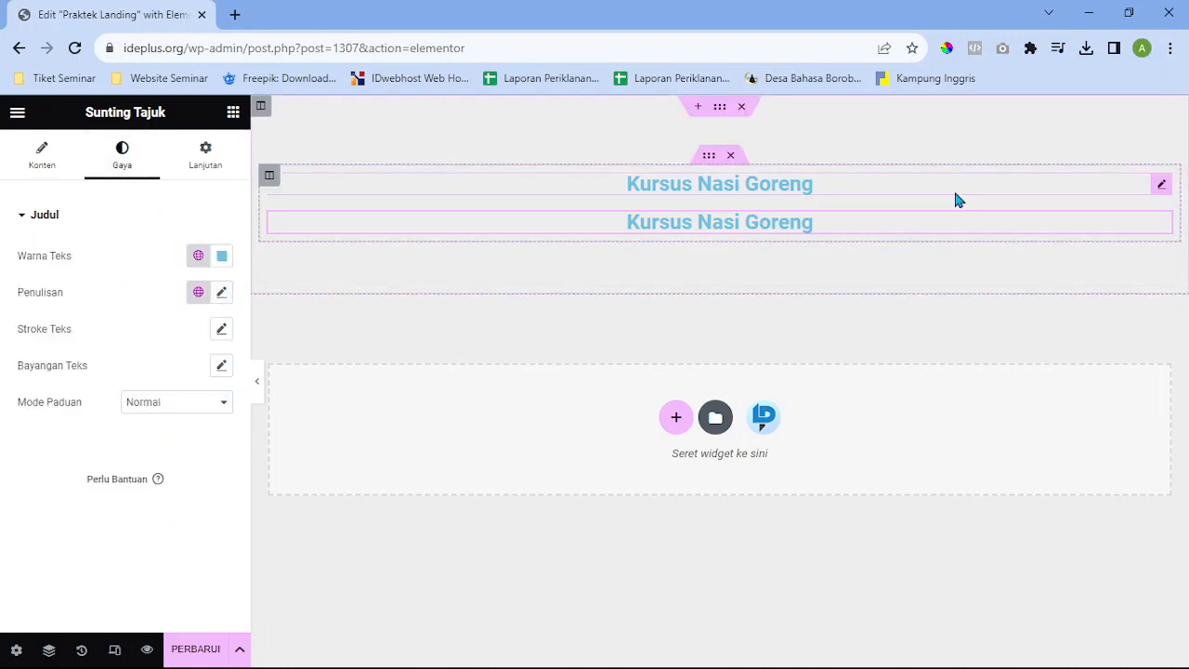
Set the top heading's font size to 36 and the duplicated heading's to 28
left_click(1169, 191)
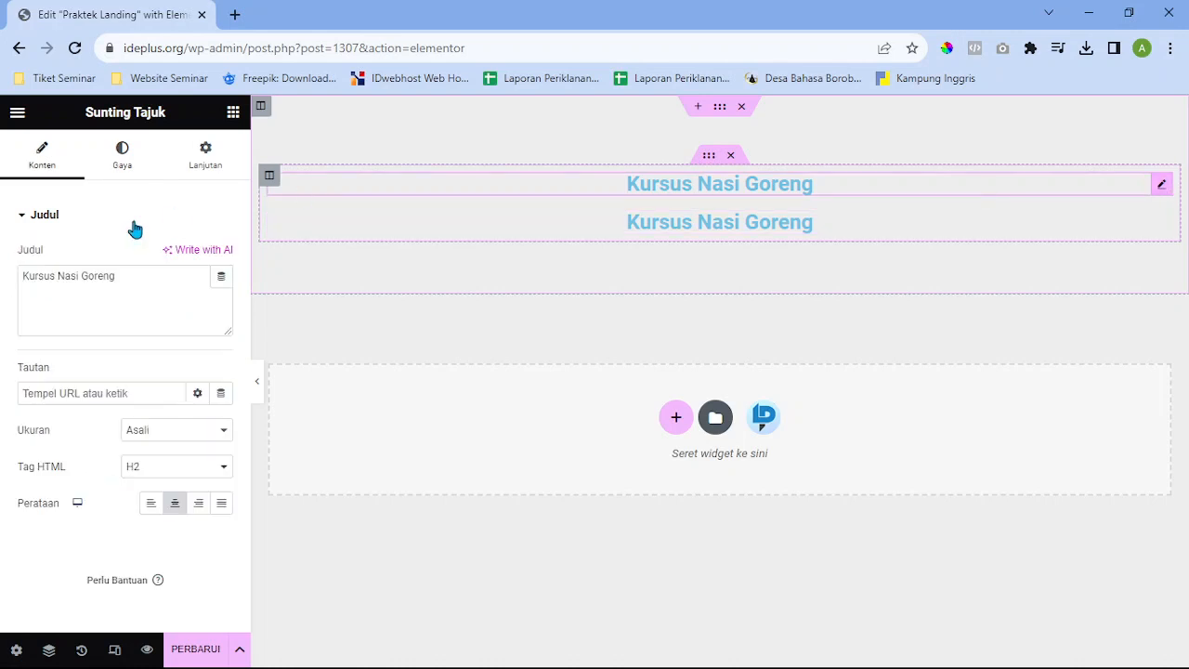
left_click(119, 162)
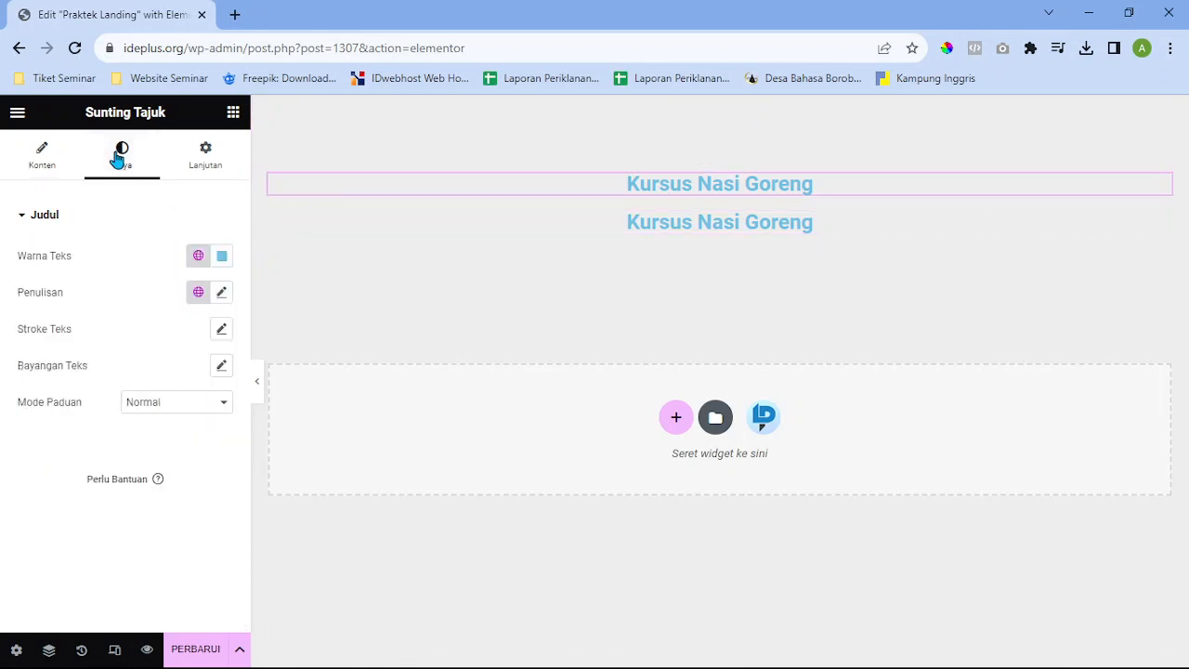
left_click(222, 294)
left_click(192, 427)
type("36")
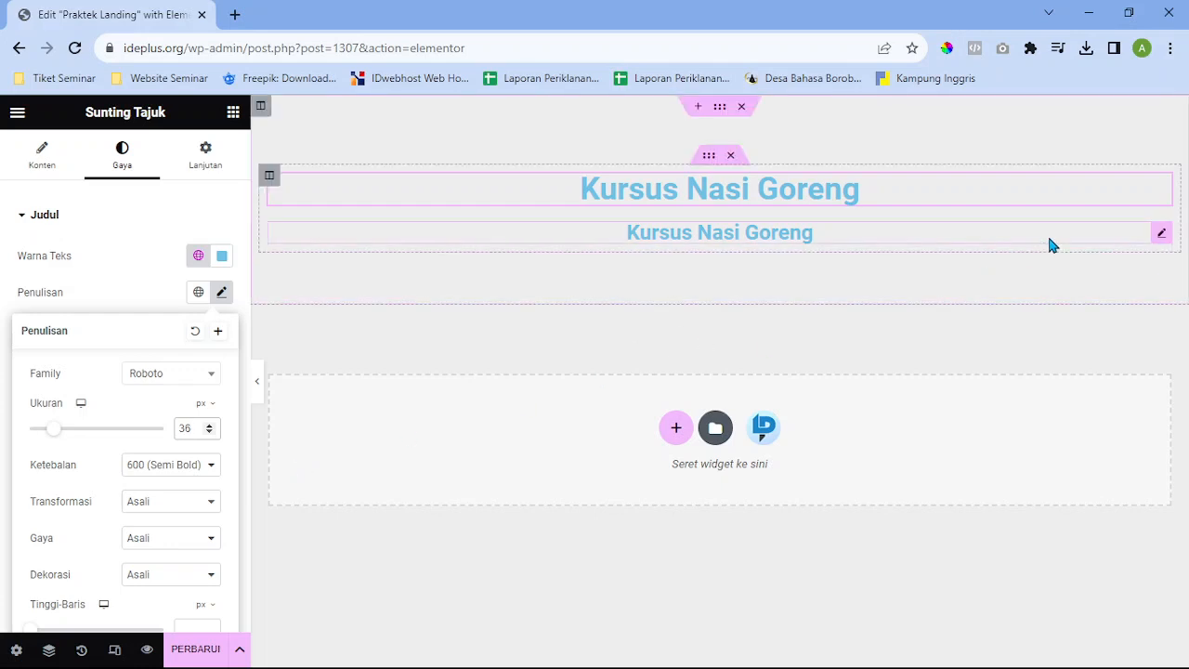
left_click(1161, 236)
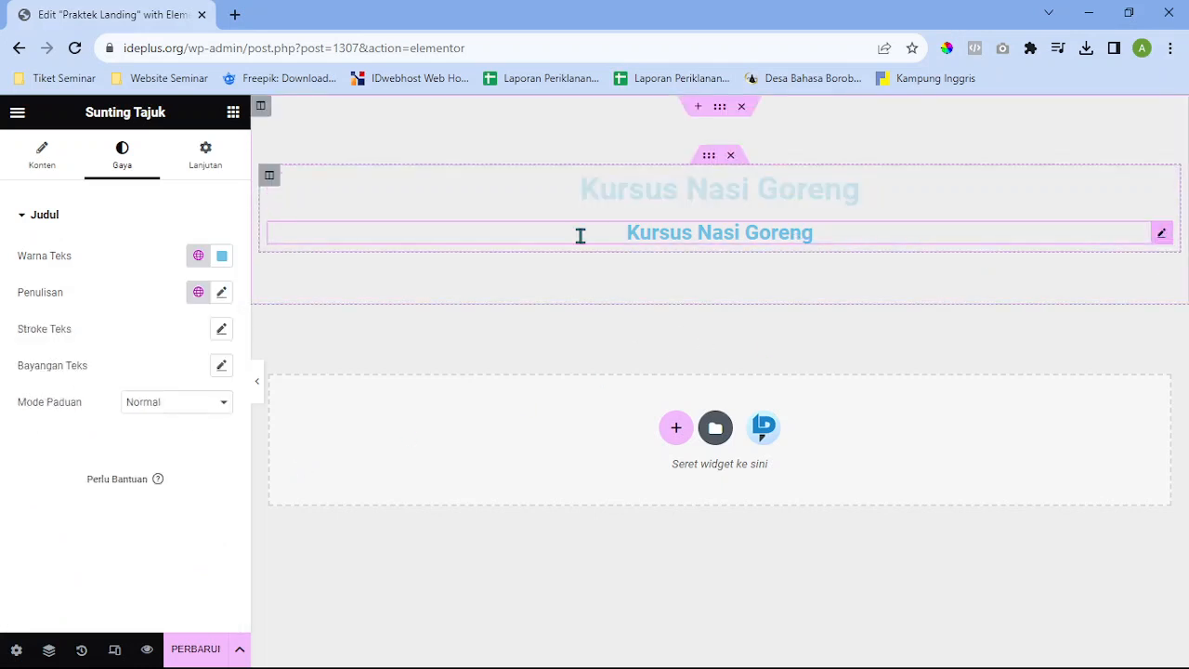
left_click(222, 293)
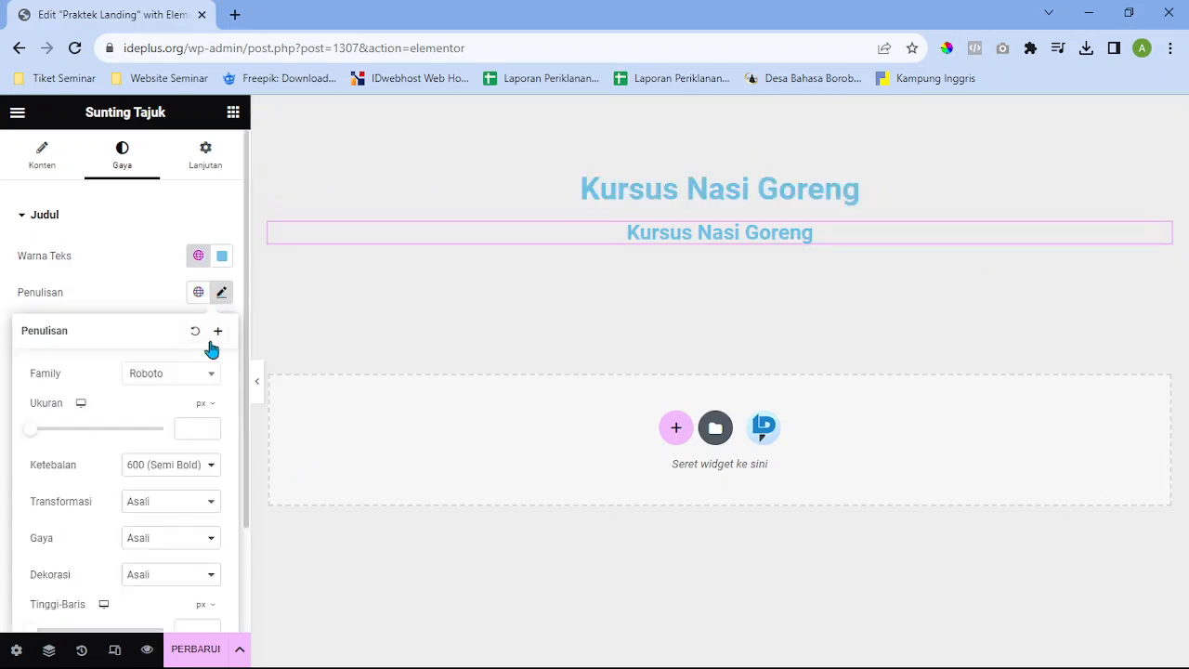
left_click(198, 428)
type("28")
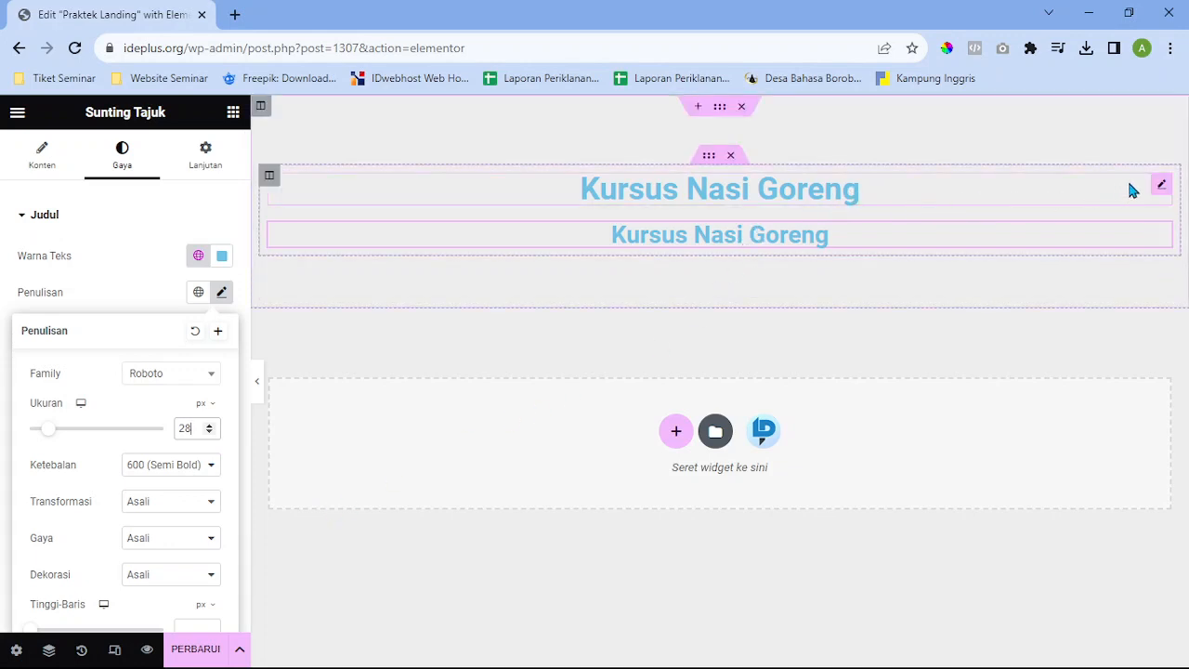
left_click(1156, 190)
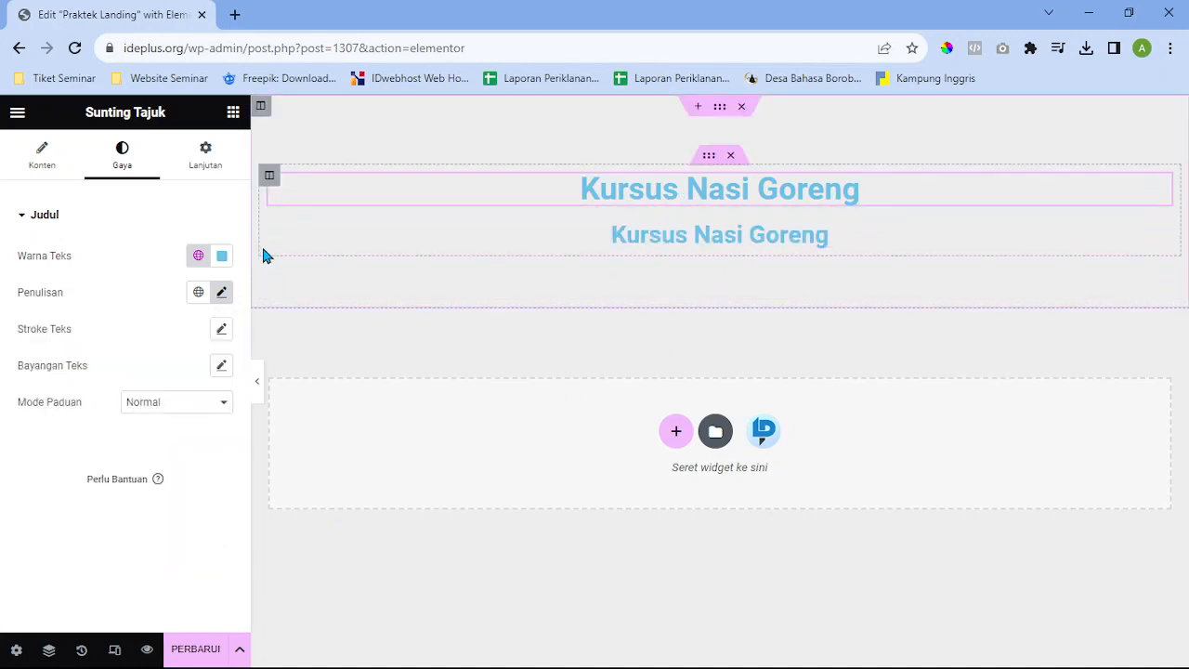
Change the top heading's Warna Teks to black (#000000)
left_click(46, 177)
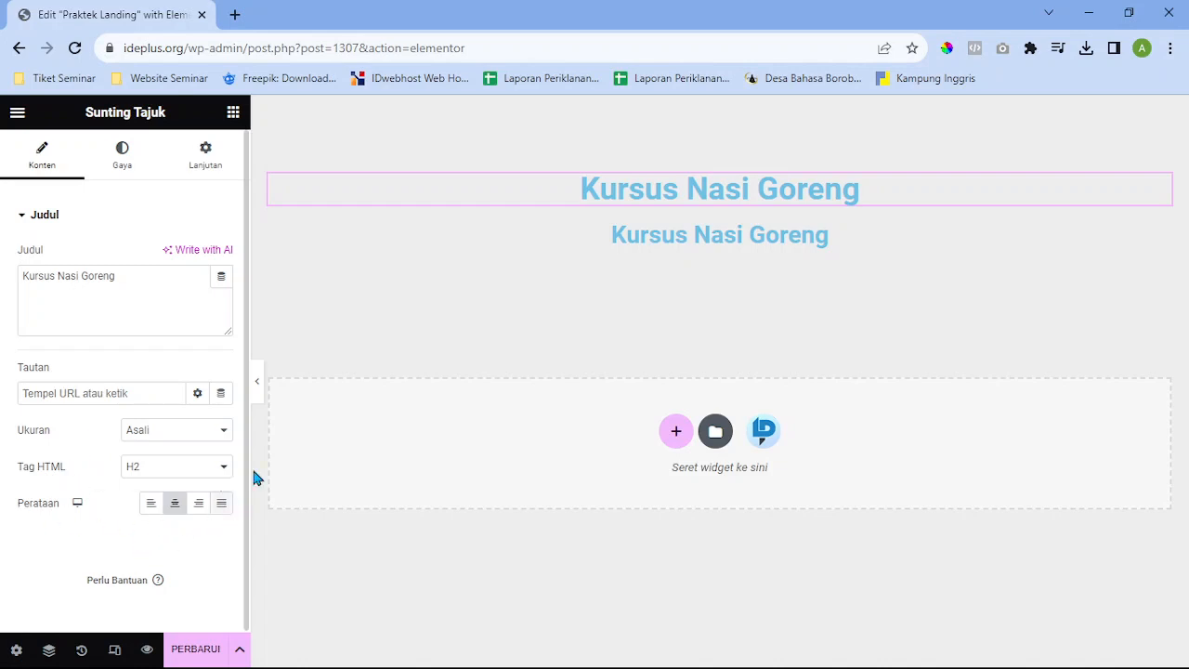
left_click(133, 306)
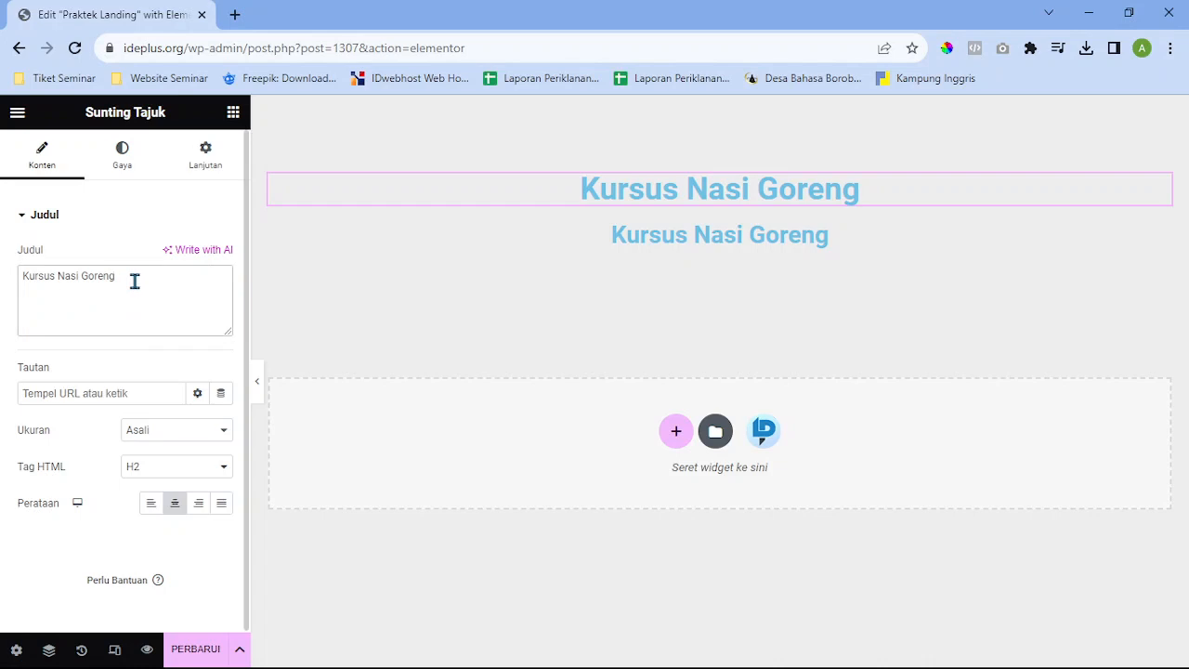
left_click_drag(135, 286, 19, 292)
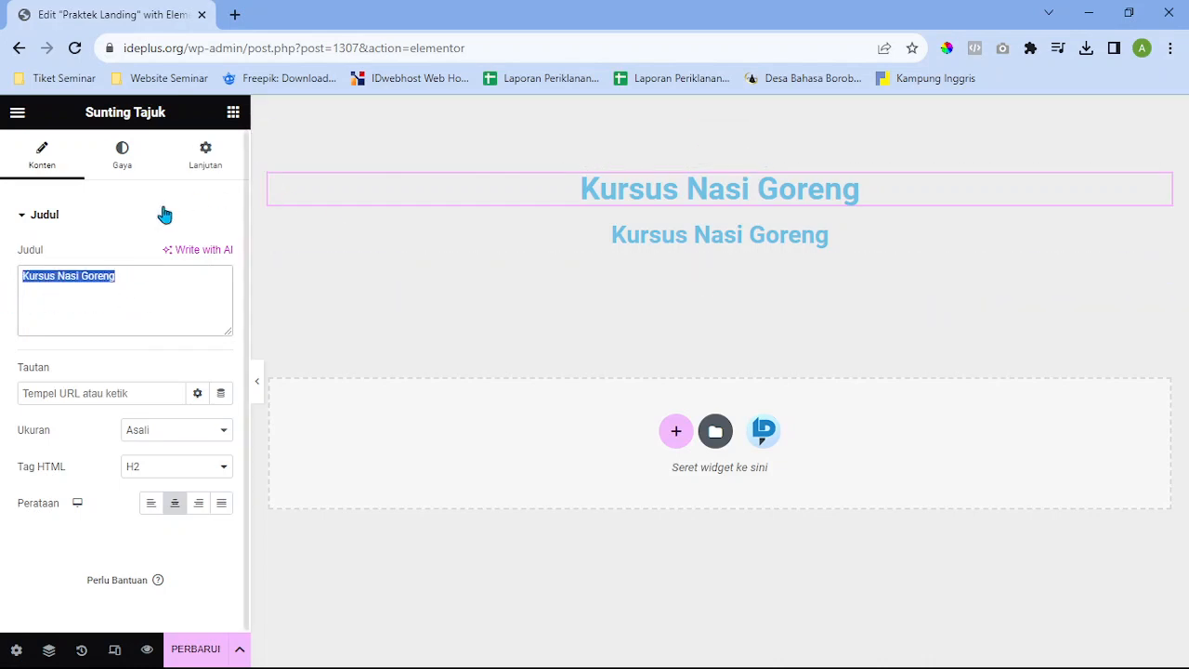
left_click(138, 164)
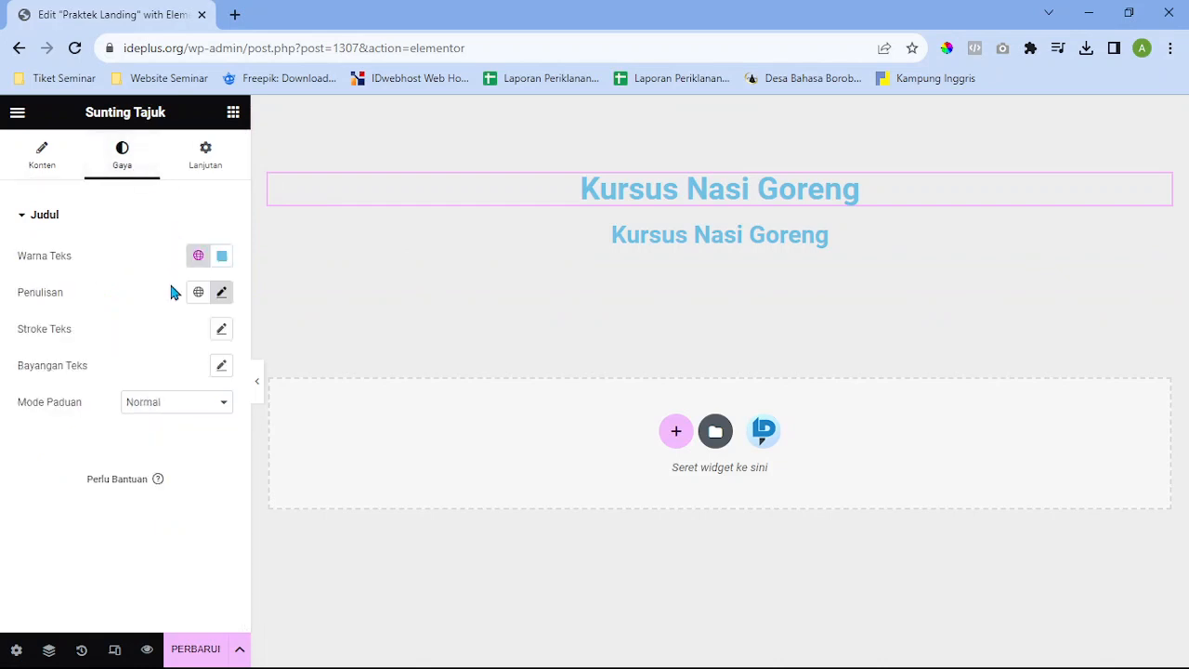
left_click(223, 257)
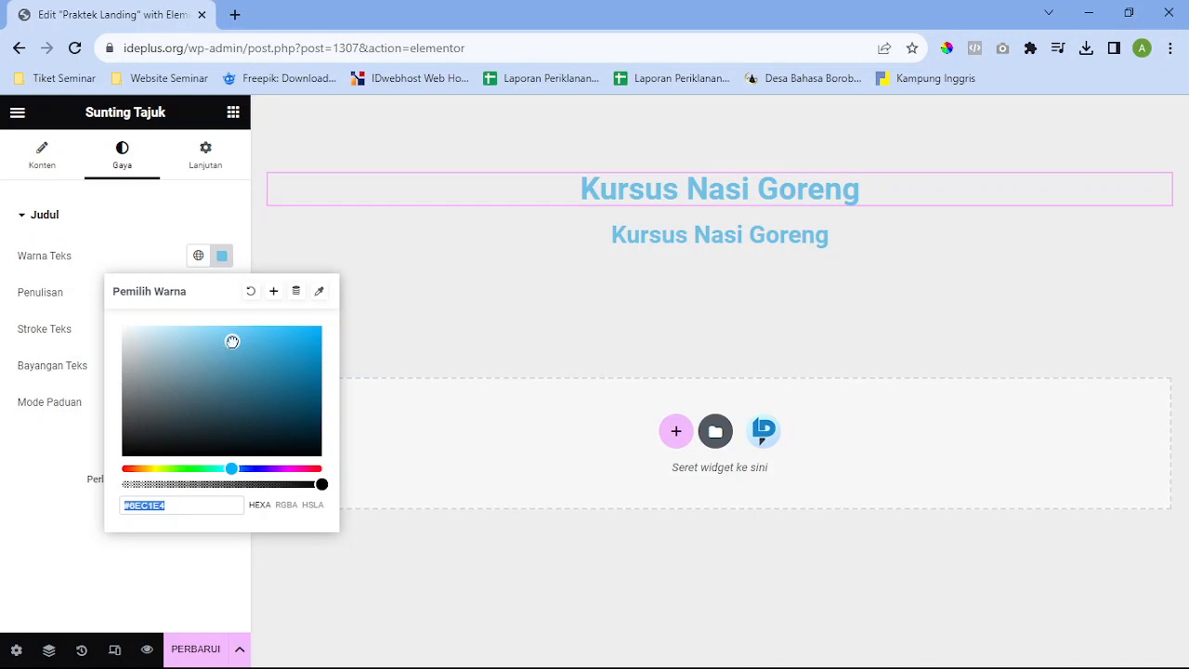
left_click_drag(229, 340, 57, 531)
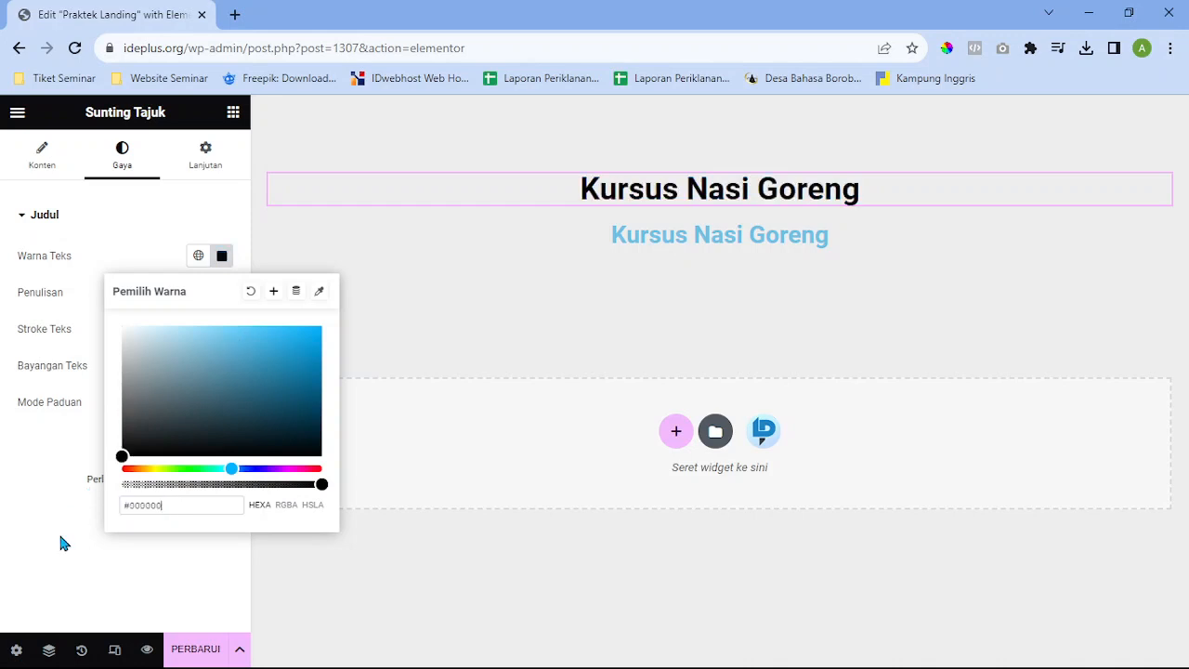
left_click(223, 254)
left_click(225, 296)
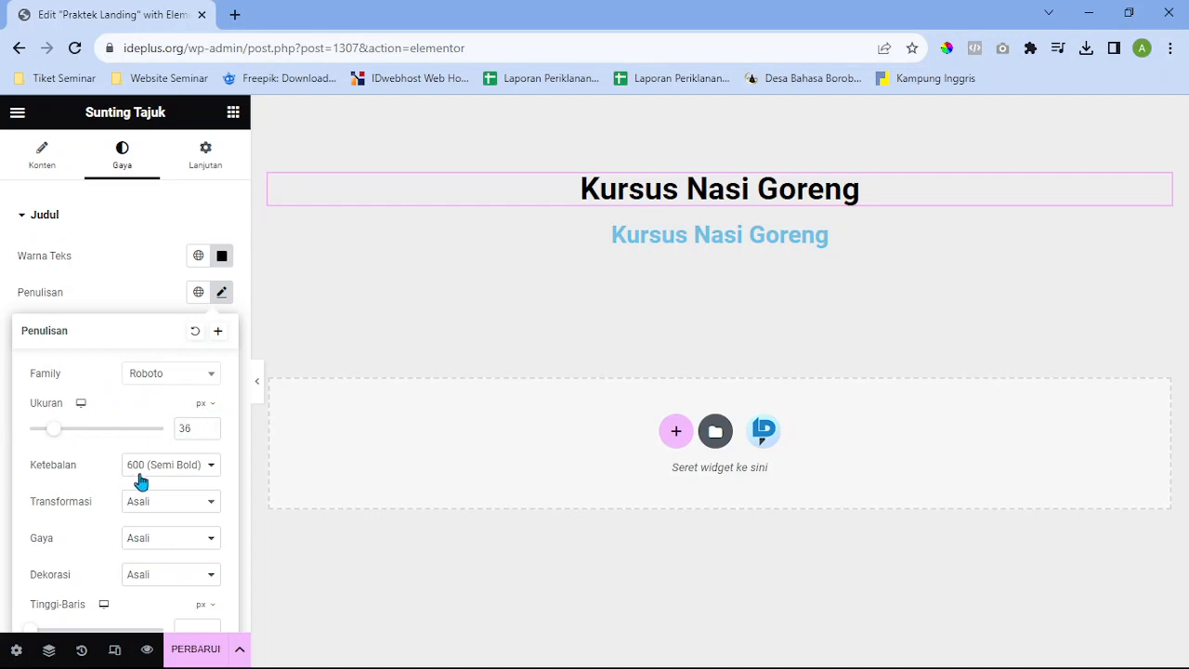
Switch the top heading's font family from Roboto to Helvetica
scroll(149, 499, "down", 1)
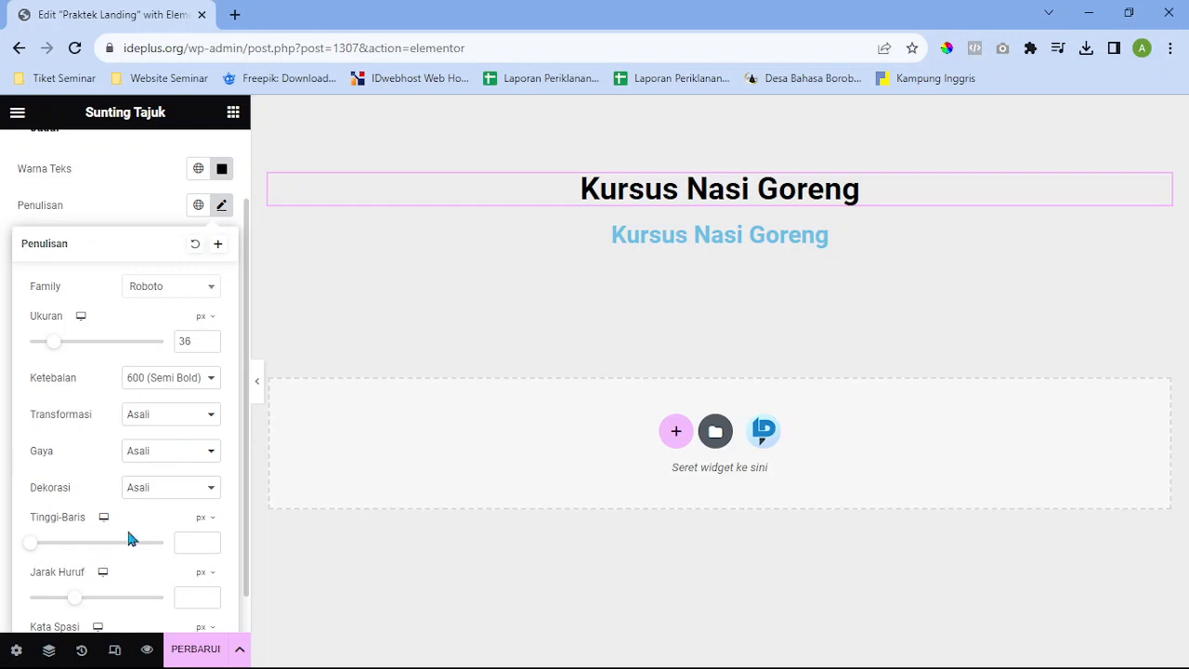
scroll(130, 539, "up", 1)
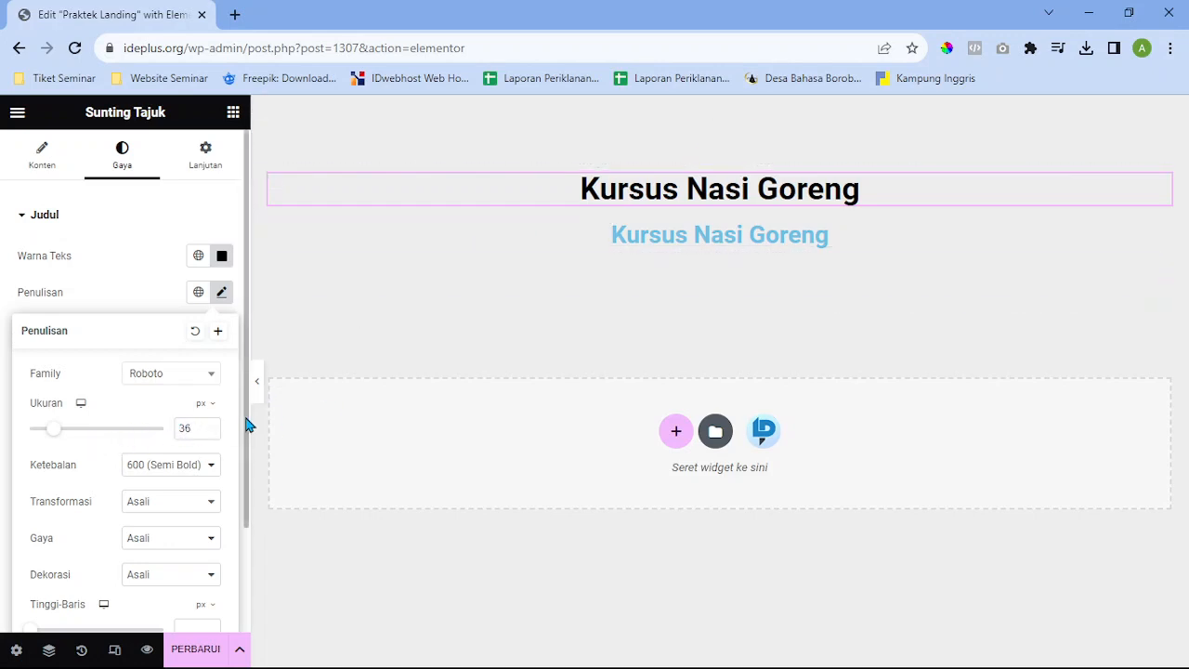
left_click(164, 381)
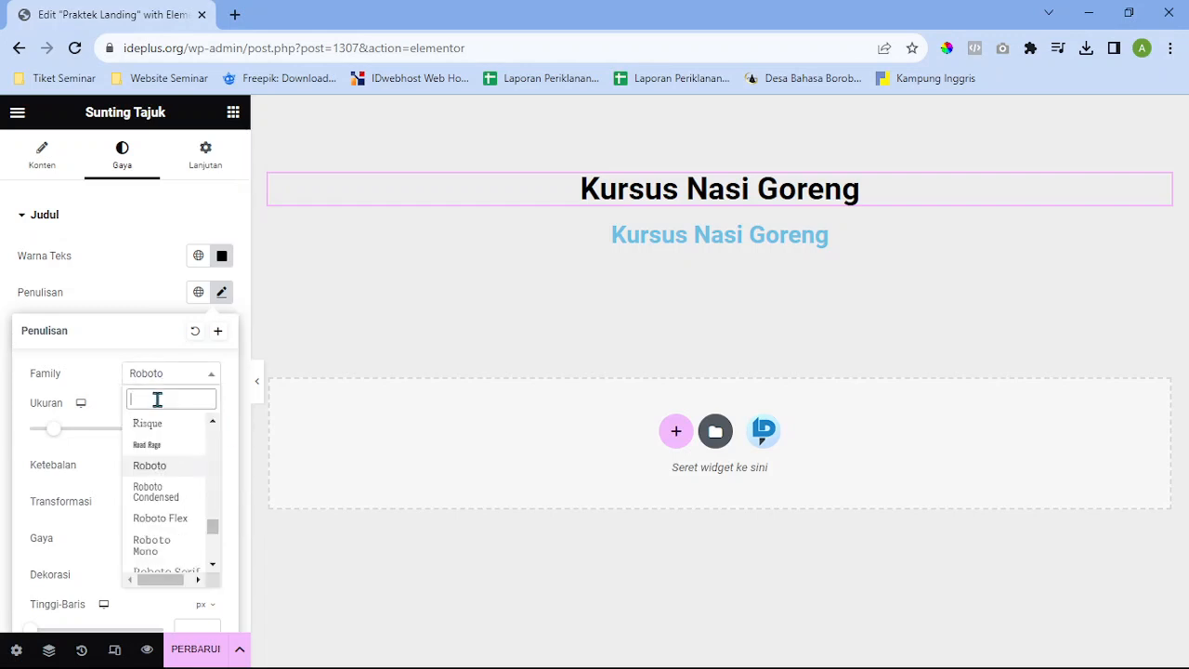
type("Po")
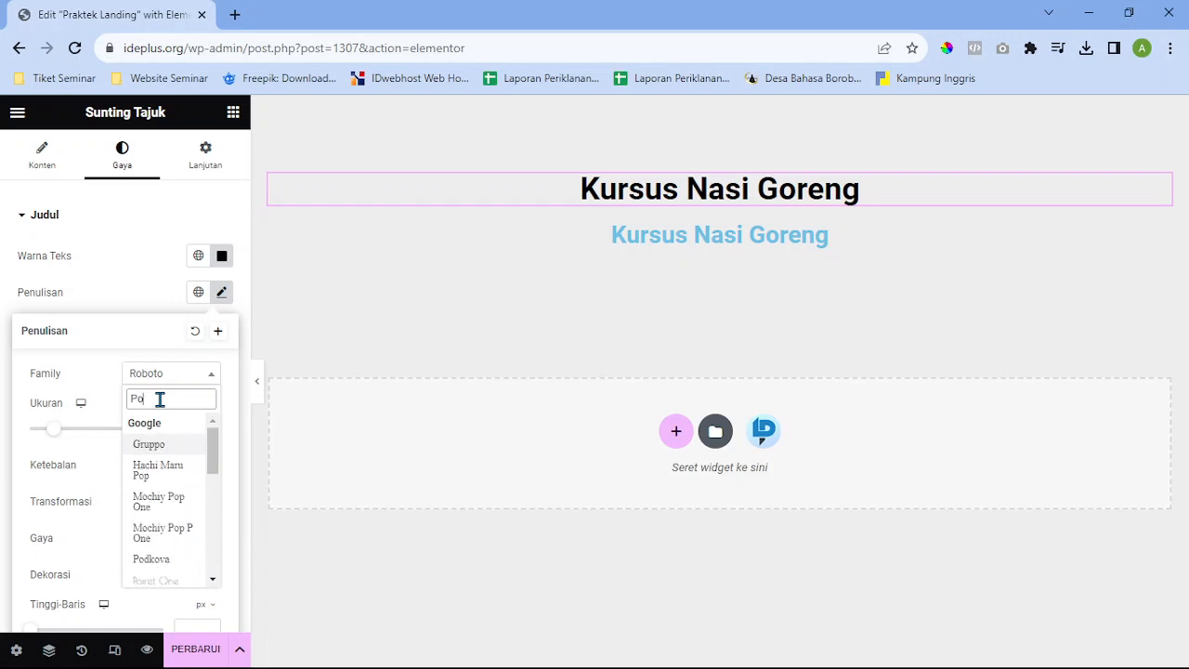
key("BackSpace")
key("BackSpace")
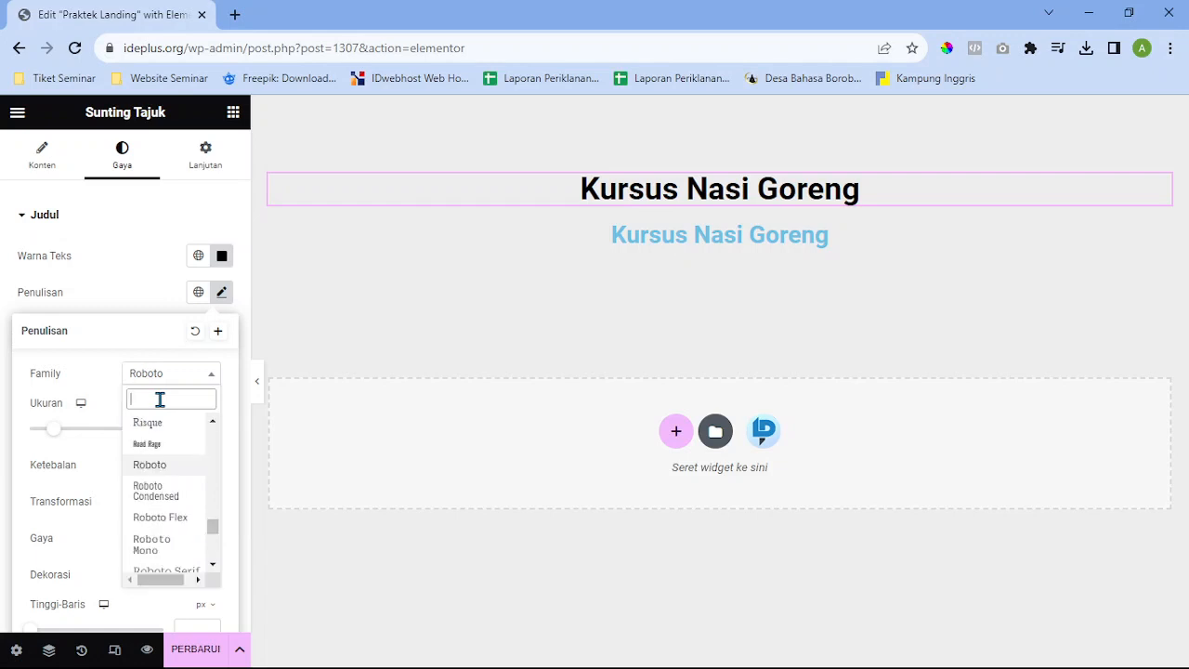
type("Hel")
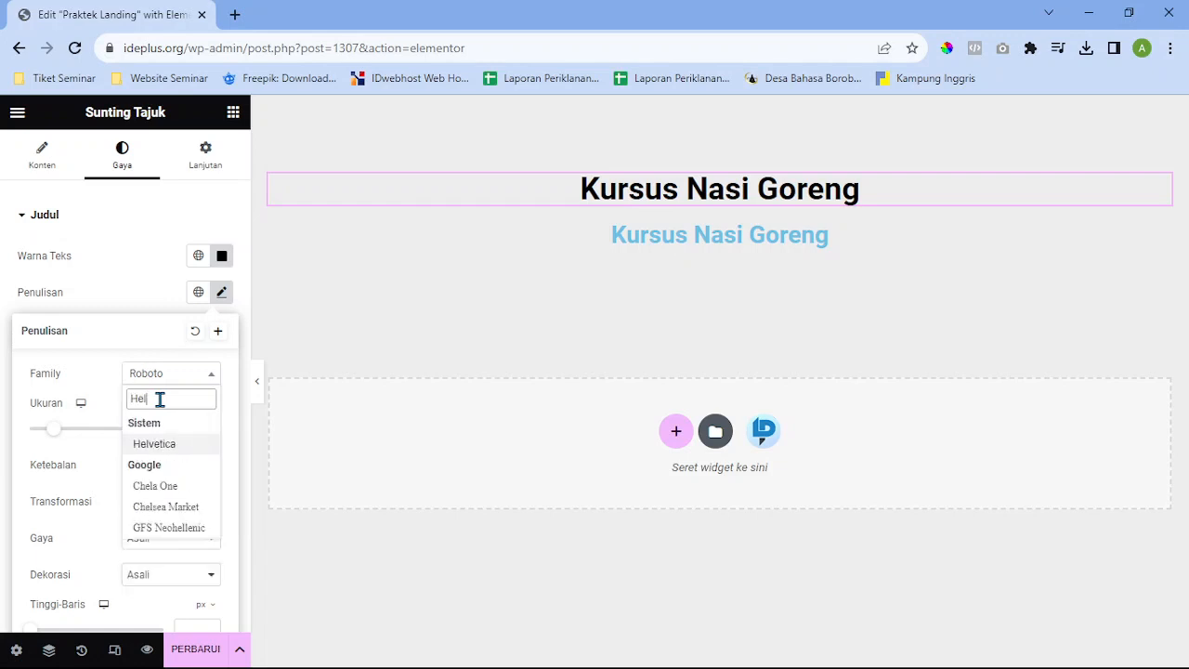
key("Return")
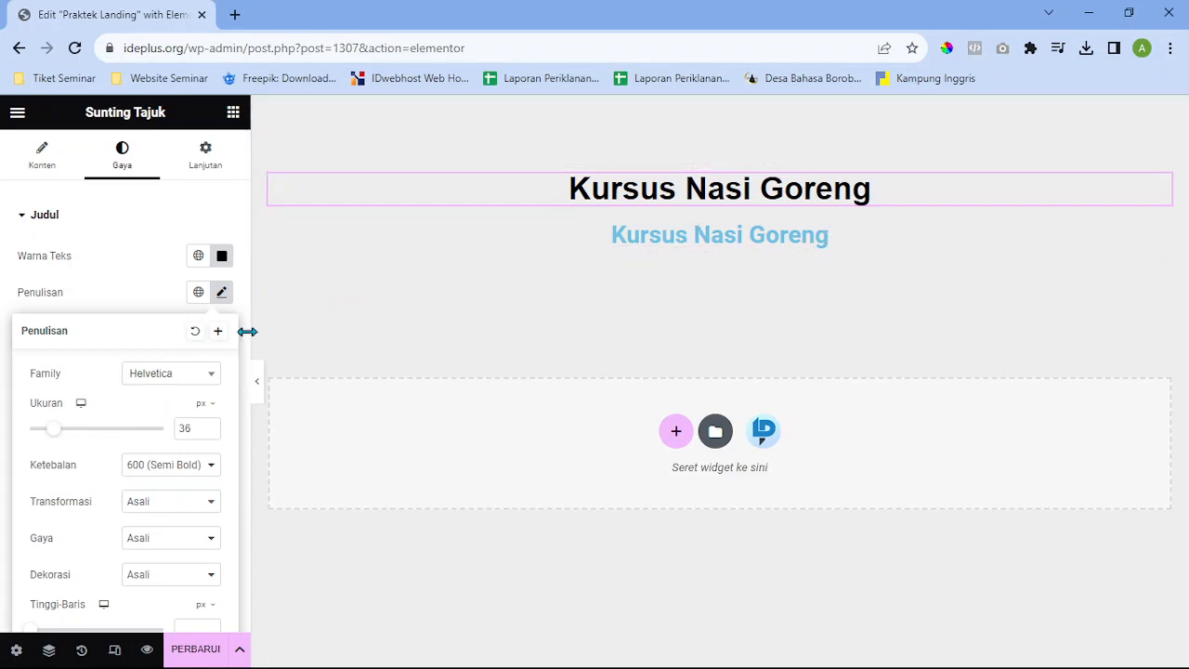
left_click(222, 293)
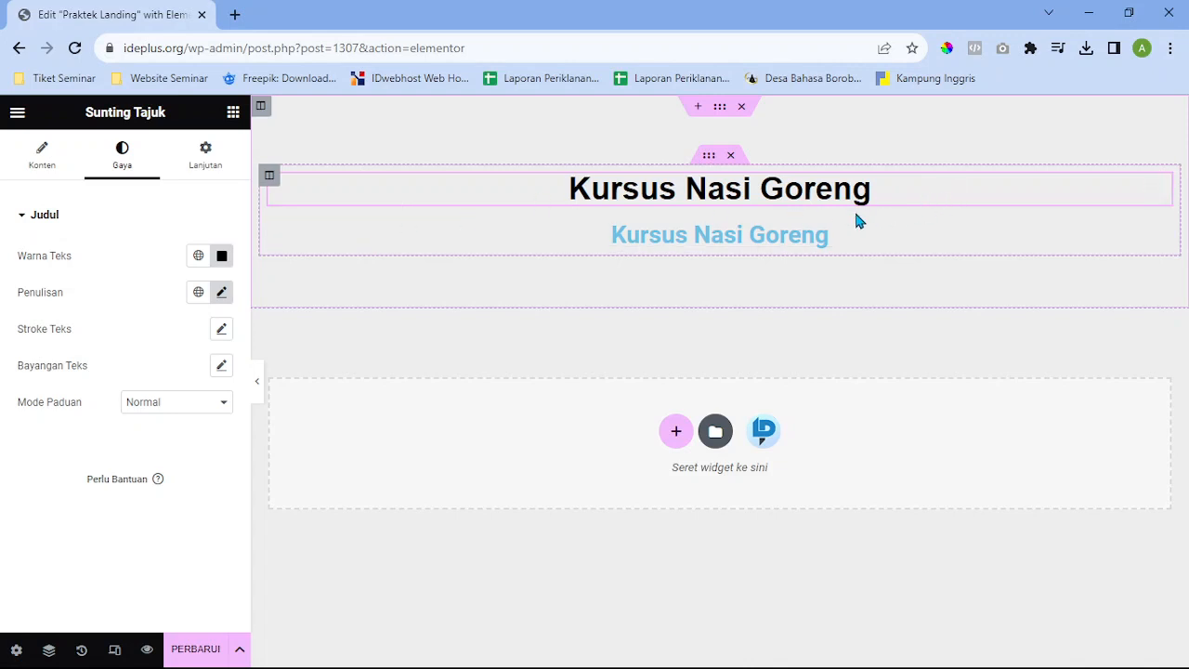
Set the light-blue 'Kursus Nasi Goreng' subheading's font family to Helvetica, then return to the widget list
left_click(923, 190)
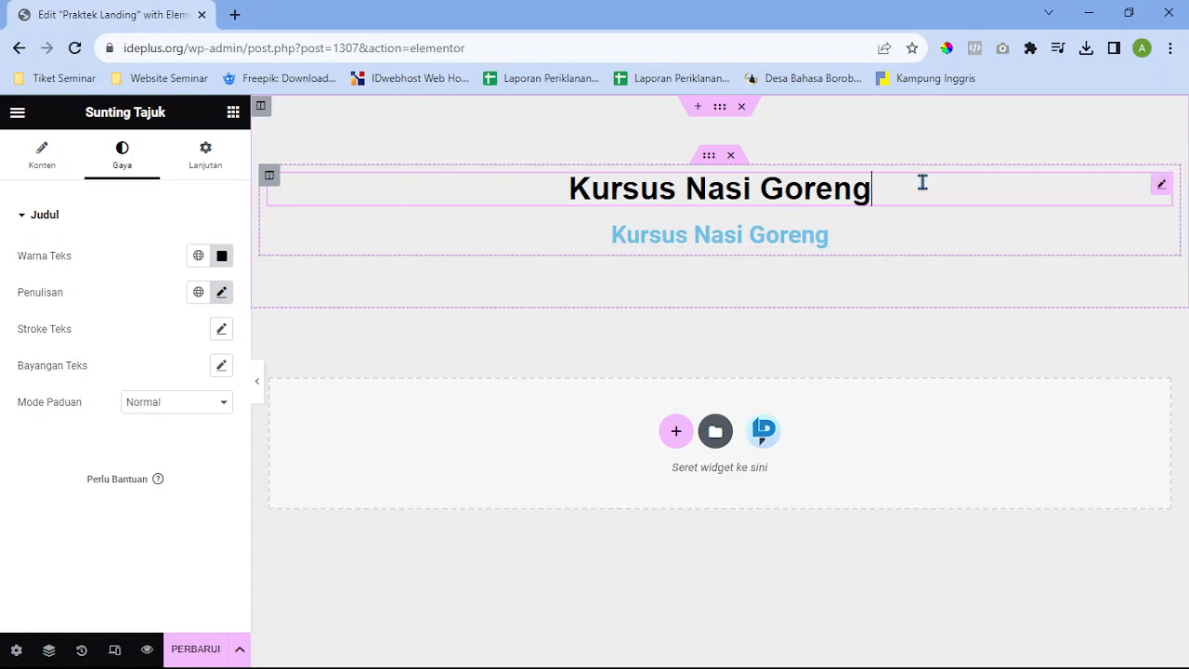
left_click(870, 234)
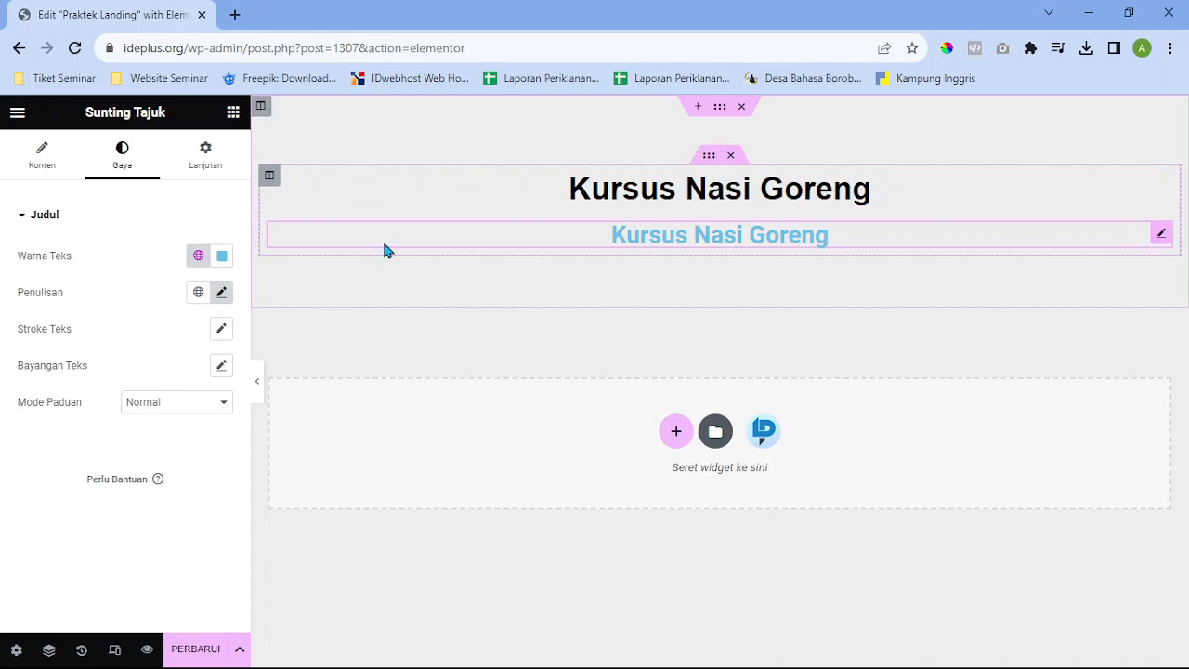
left_click(223, 294)
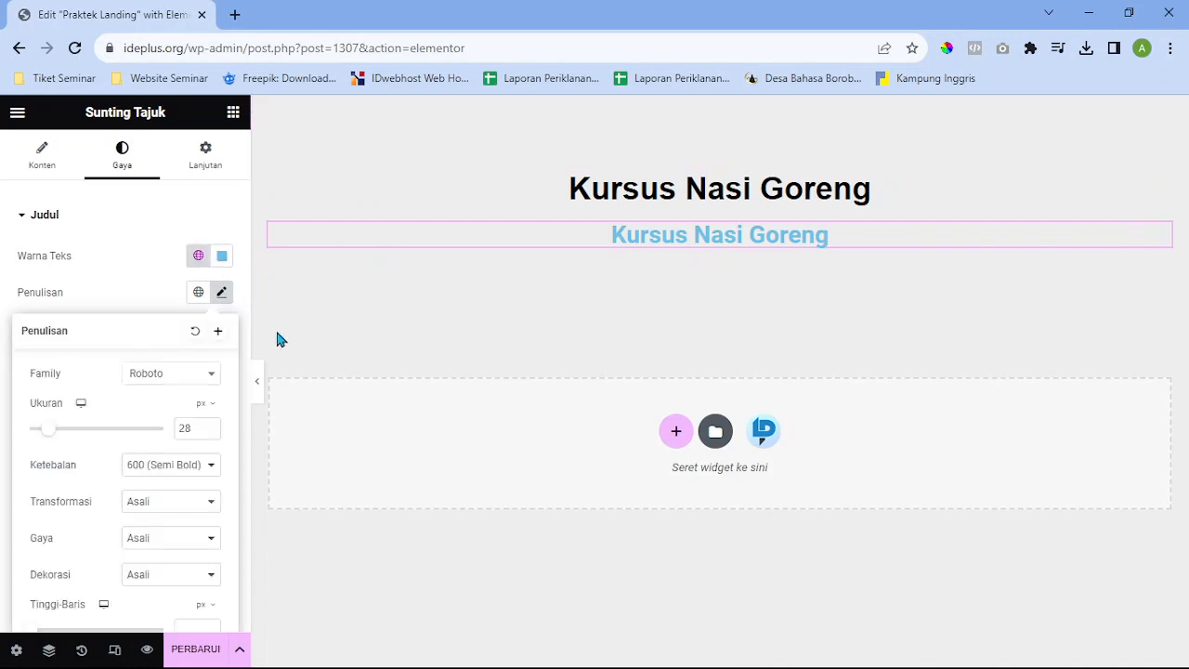
left_click(192, 381)
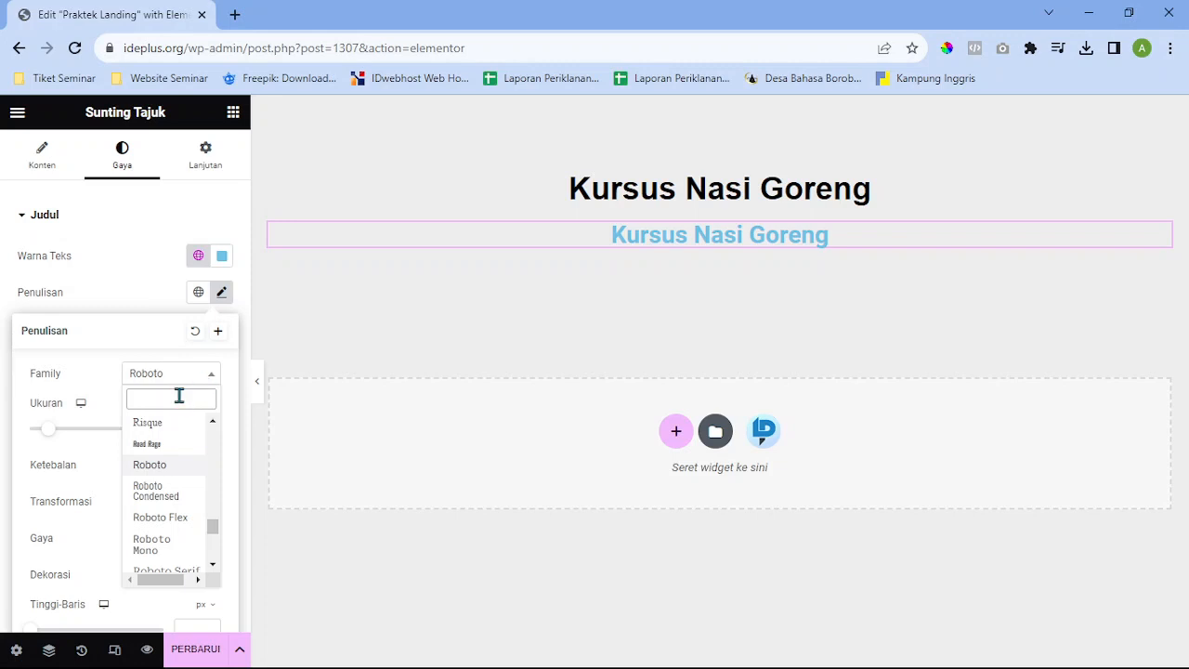
type("Hel")
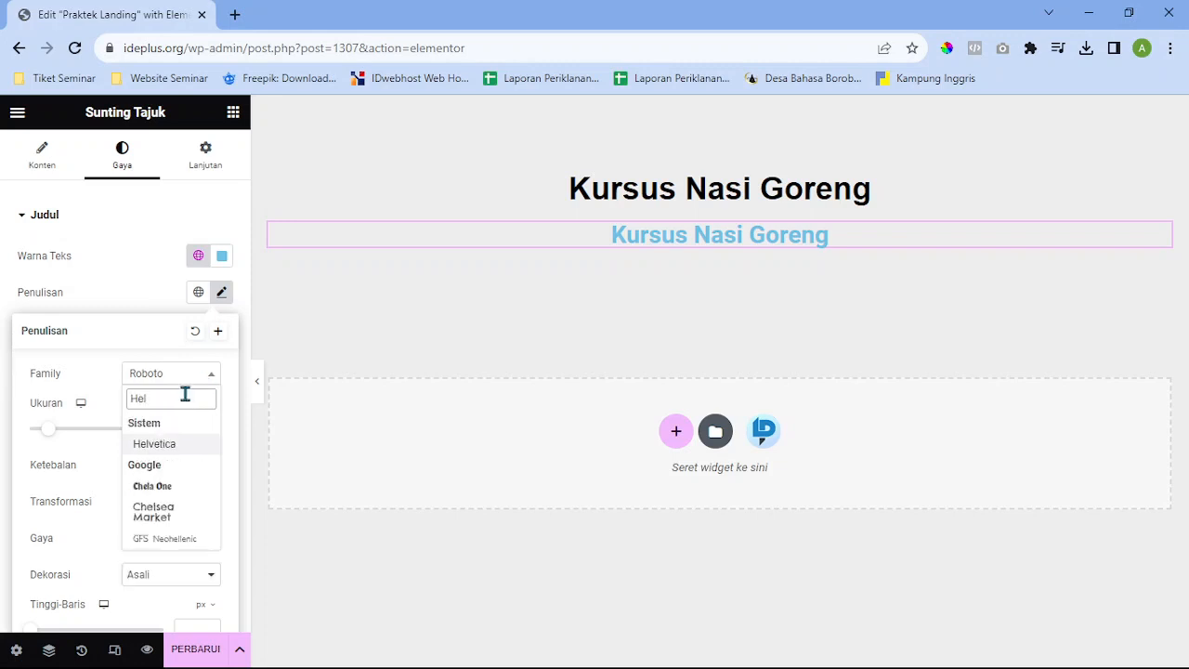
left_click(170, 445)
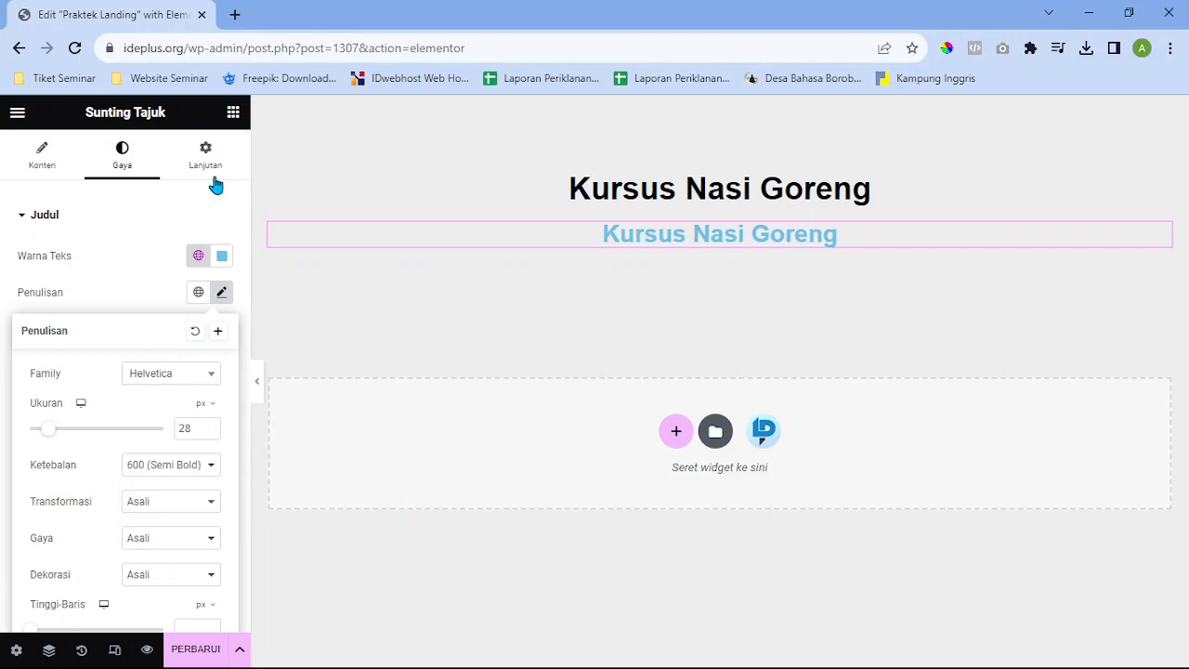
left_click(235, 123)
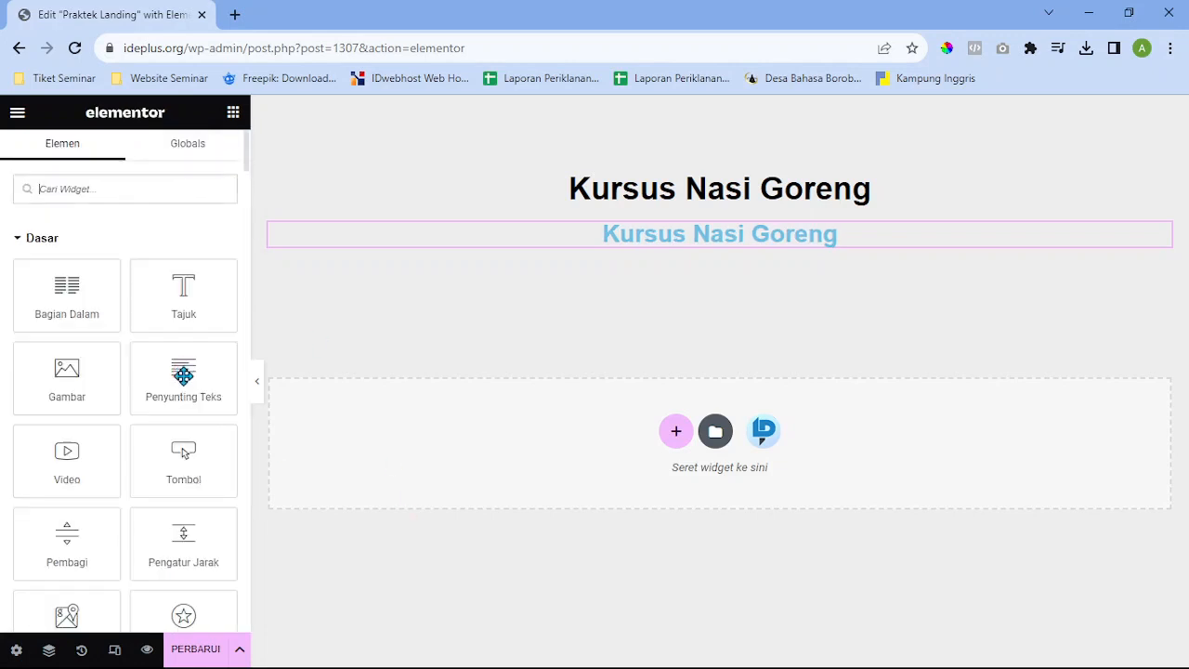
Add a Text Editor paragraph under the headings, set in Poppins and centred
left_click_drag(181, 372, 874, 244)
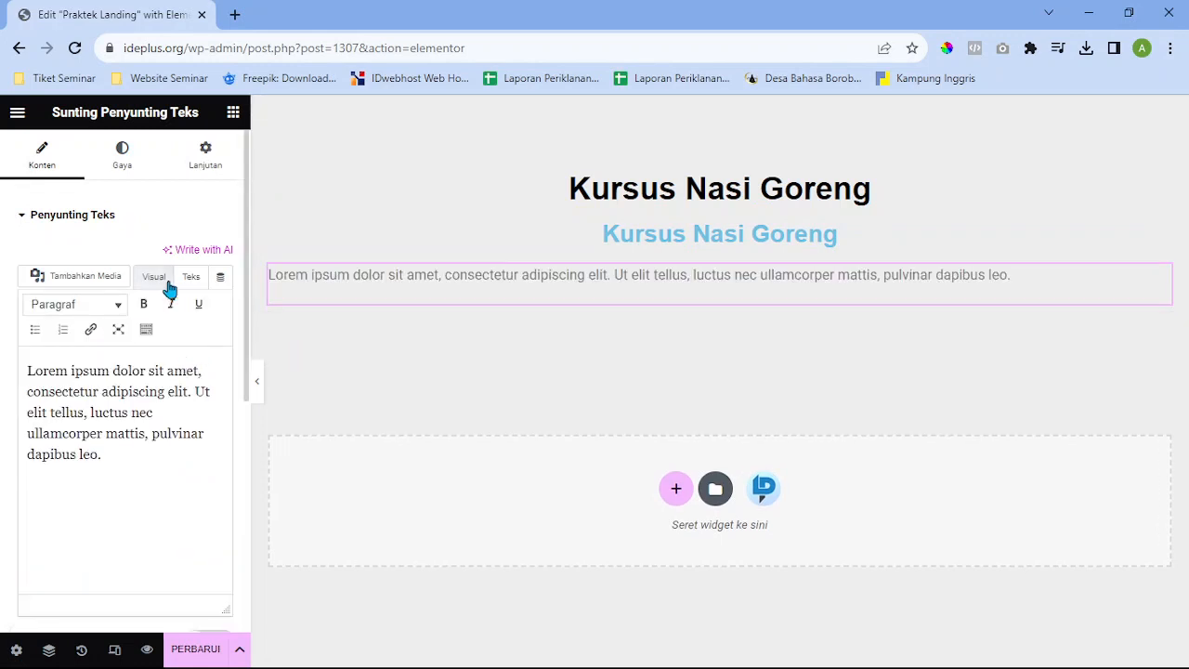
left_click(122, 153)
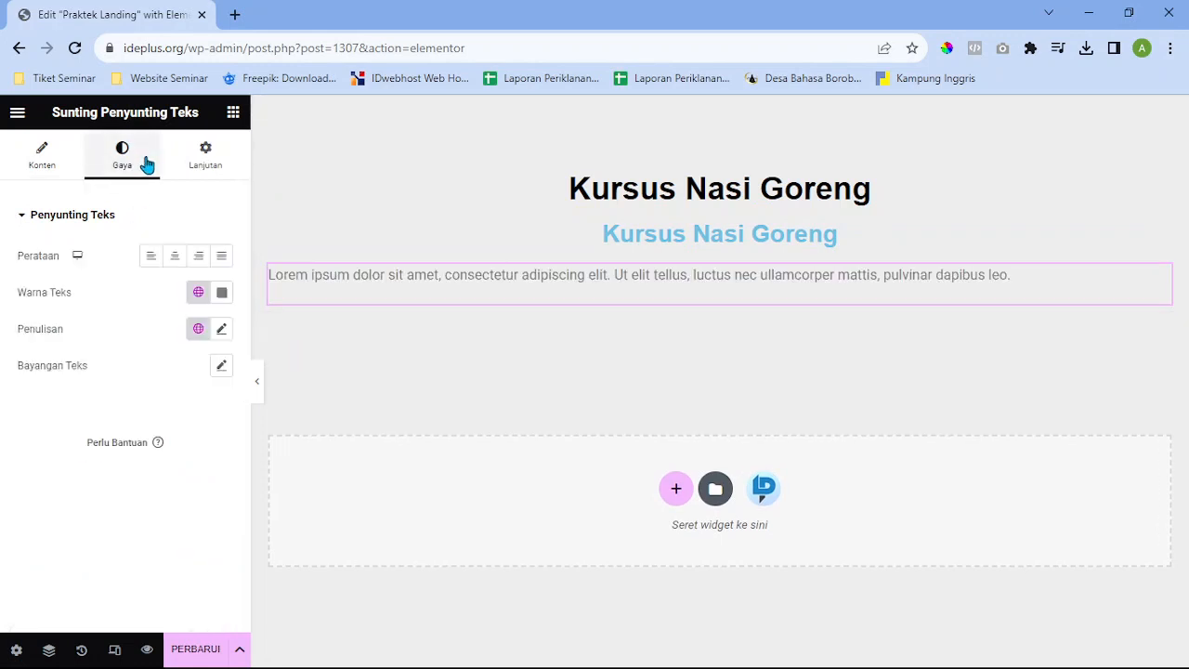
left_click(221, 329)
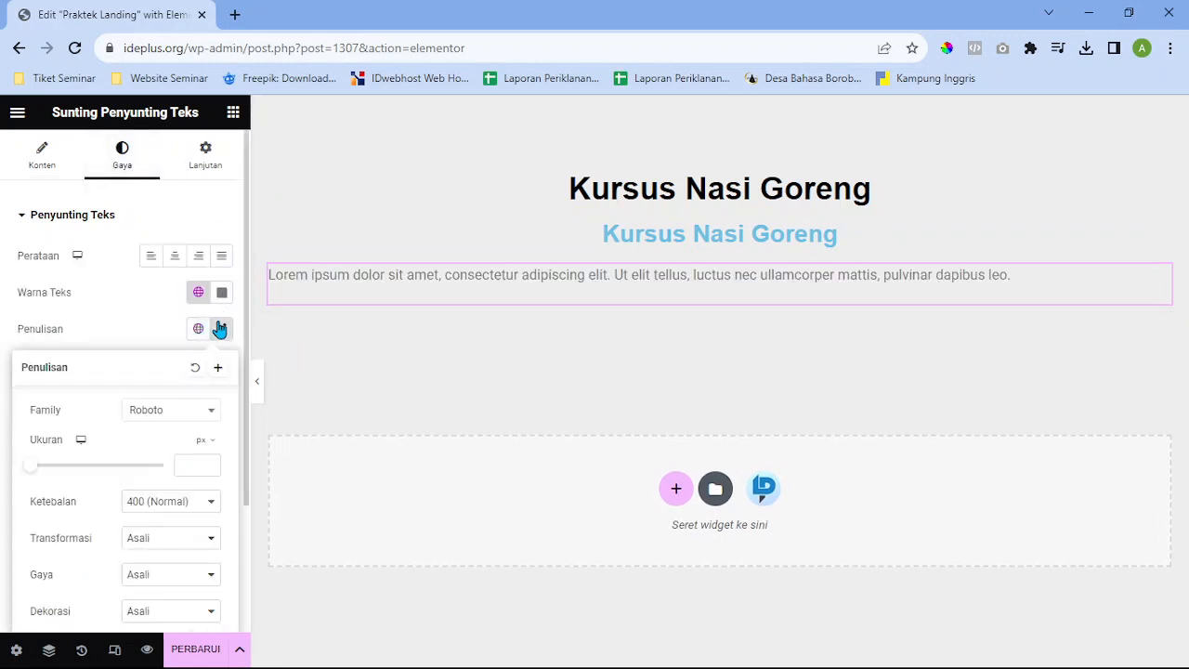
left_click(191, 414)
type("Poppin")
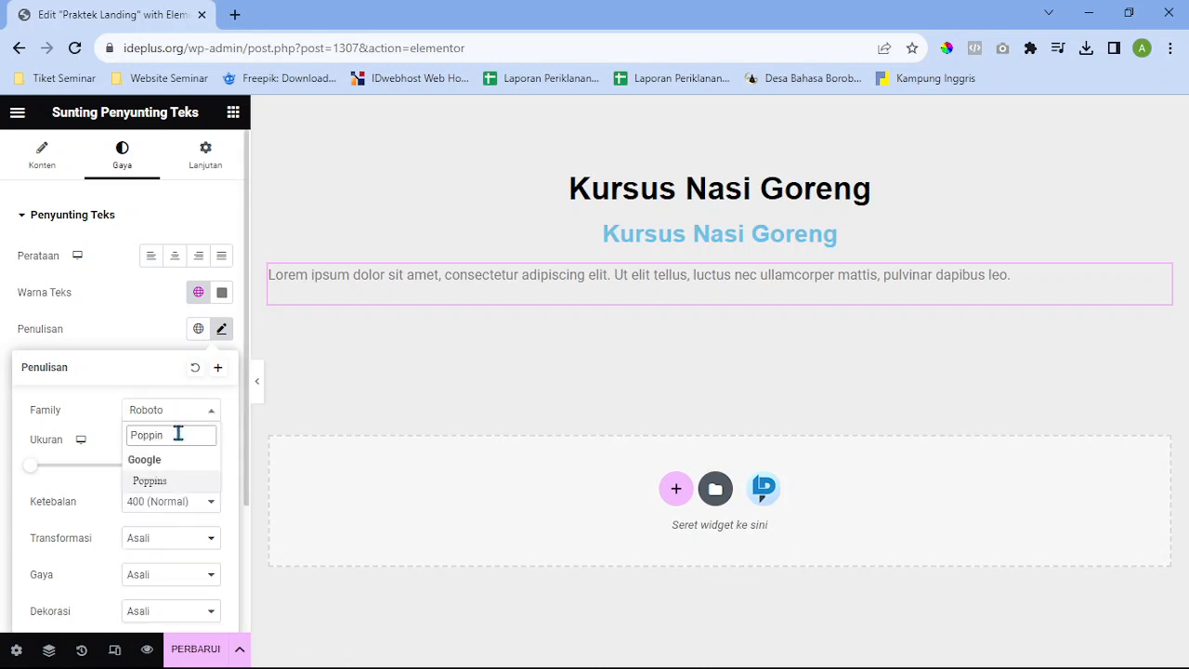
left_click(175, 483)
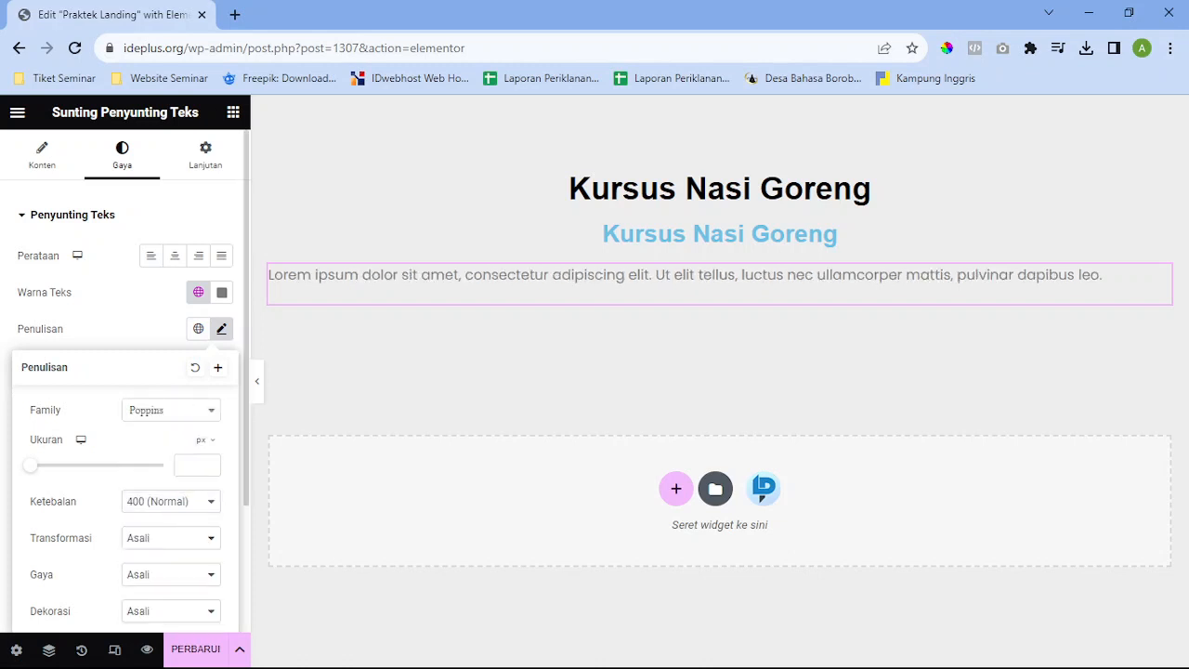
left_click(175, 255)
Make the paragraph text colour black (#000000)
left_click(223, 295)
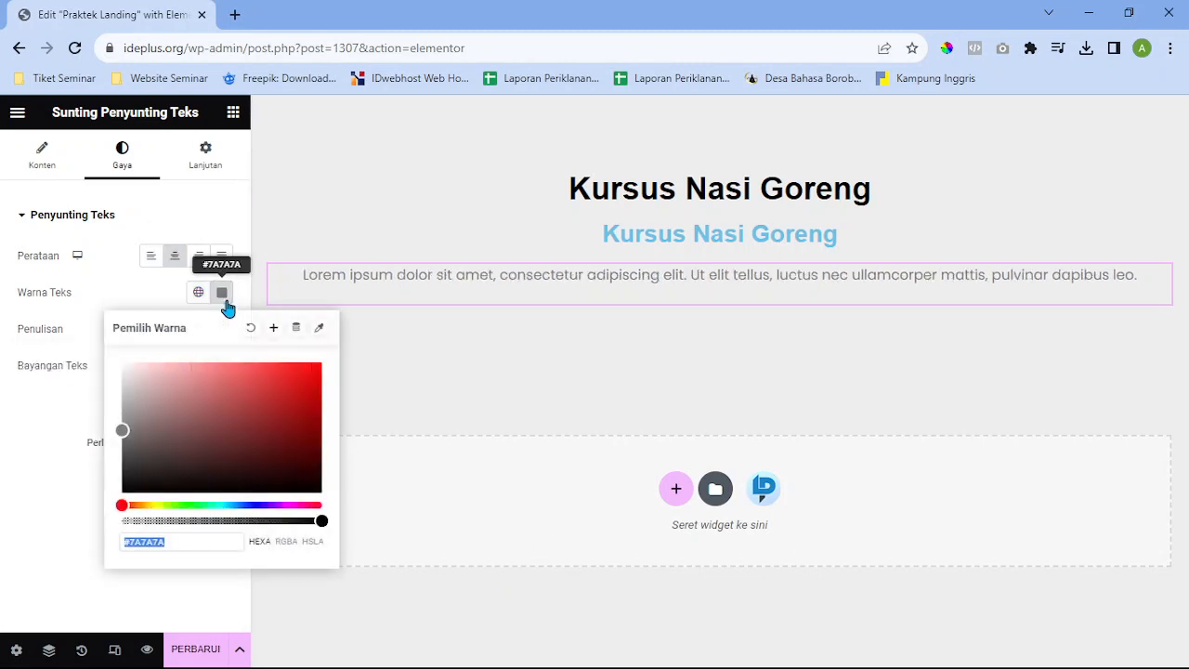
left_click_drag(125, 433, 120, 528)
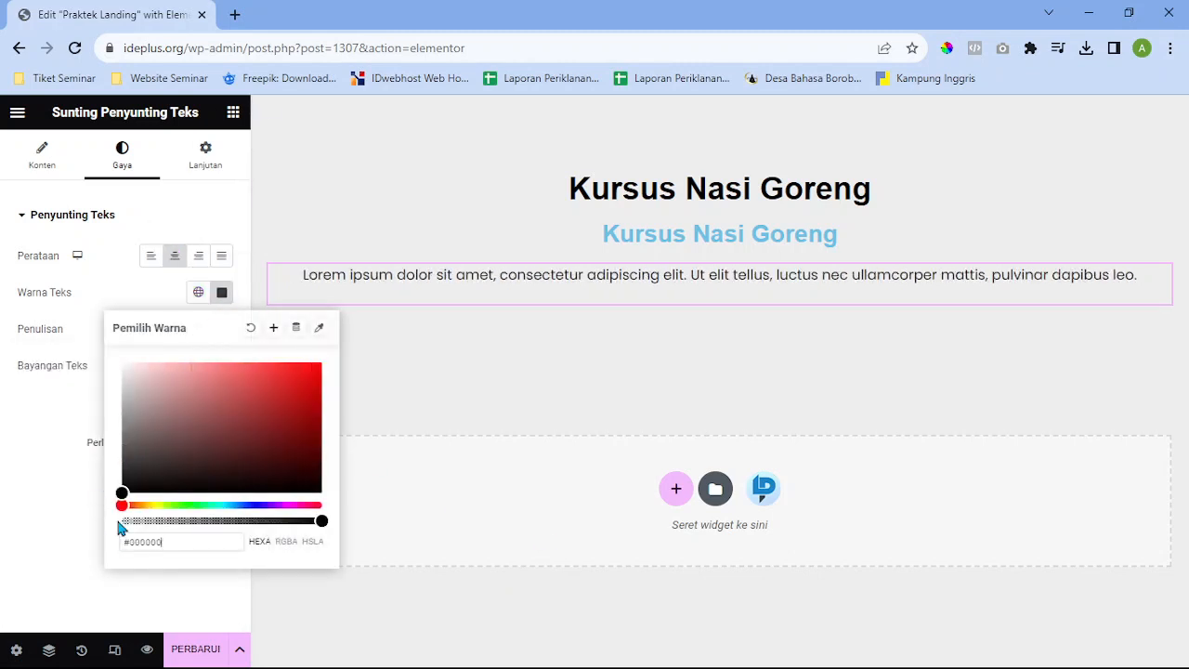
left_click(223, 292)
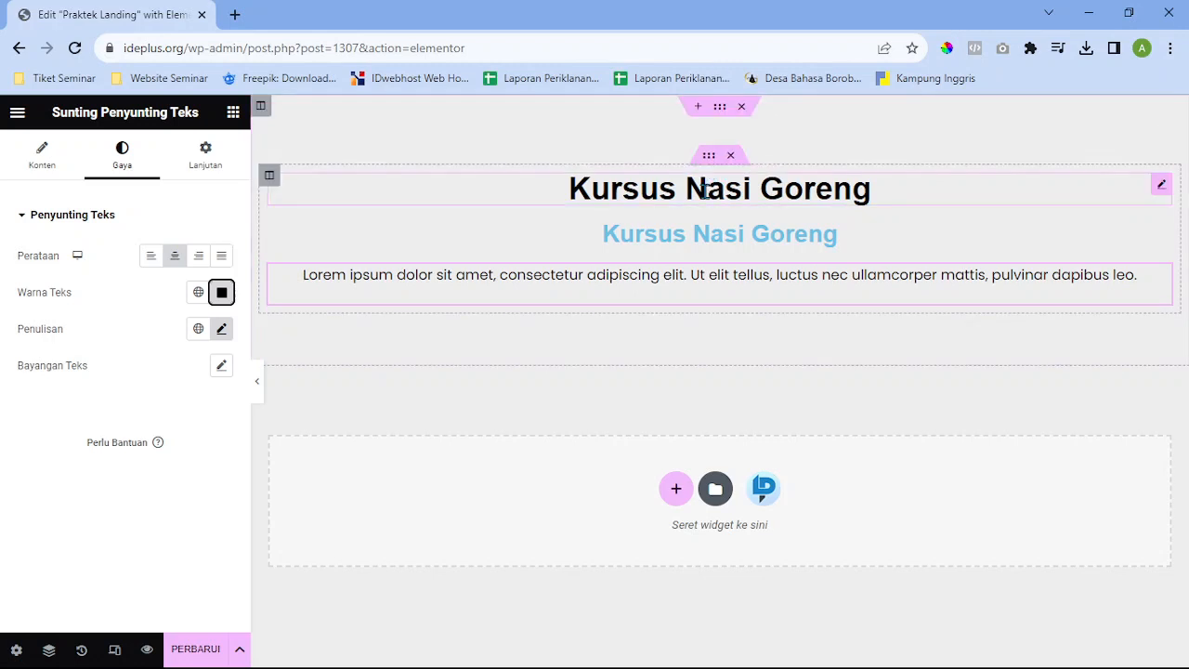
Open the heading section's layout settings, try a few width values, then clear the width back to default
left_click(720, 108)
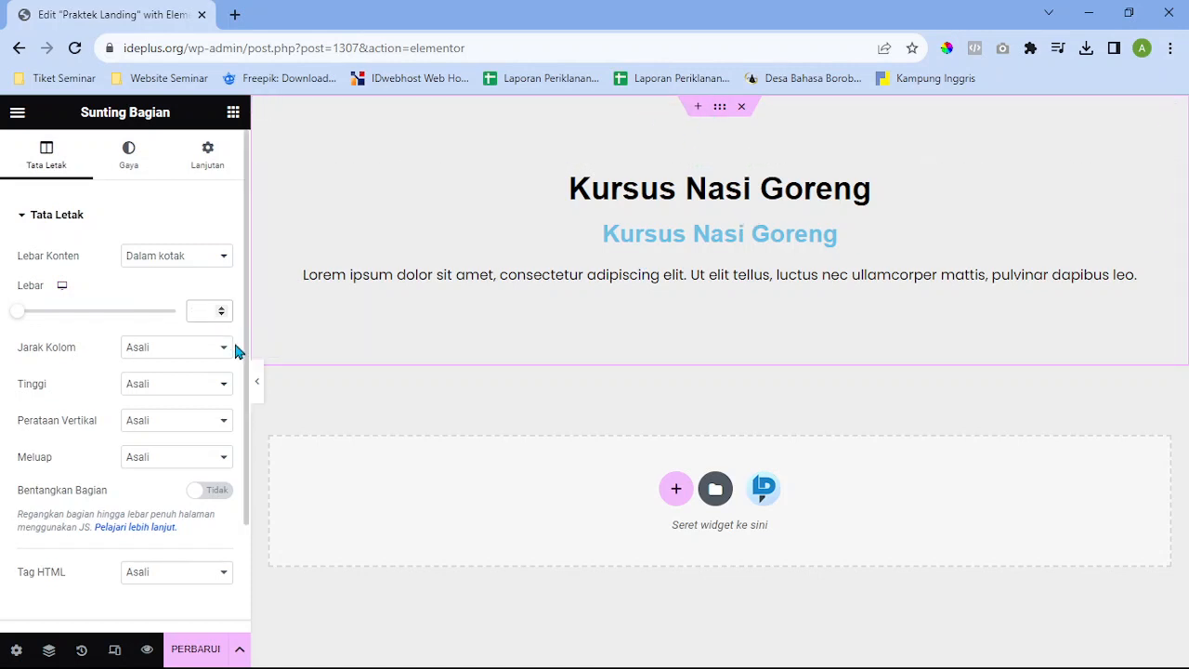
type("1340")
key("BackSpace")
key("BackSpace")
key("BackSpace")
type("1")
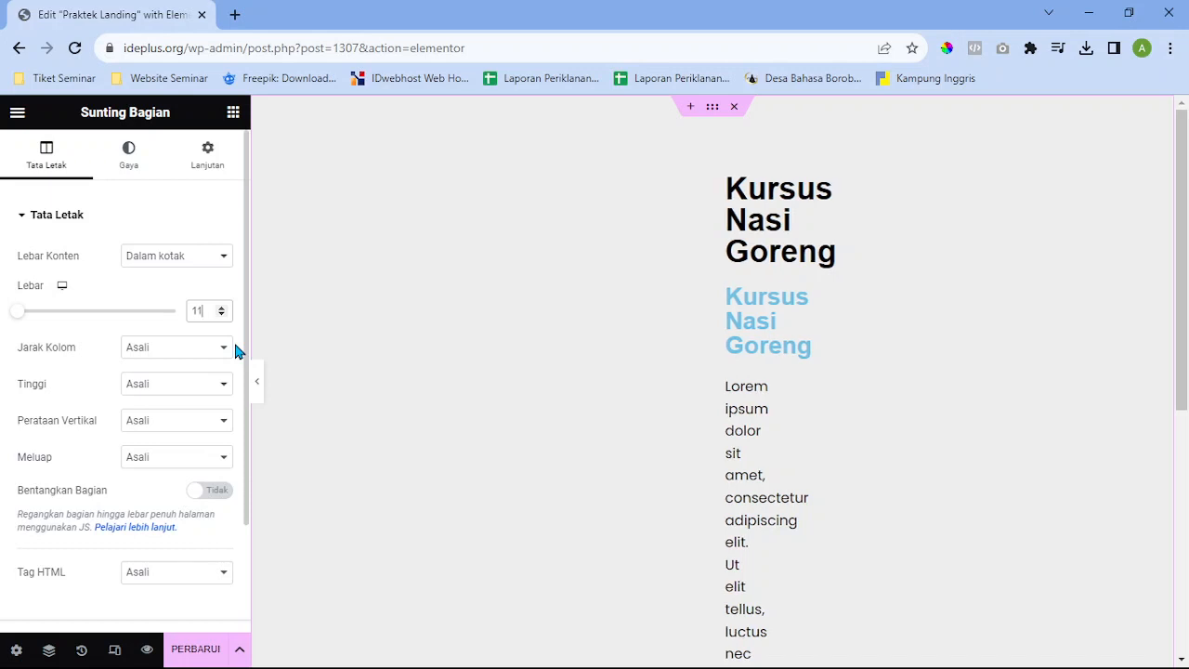
type("40")
key("BackSpace")
key("BackSpace")
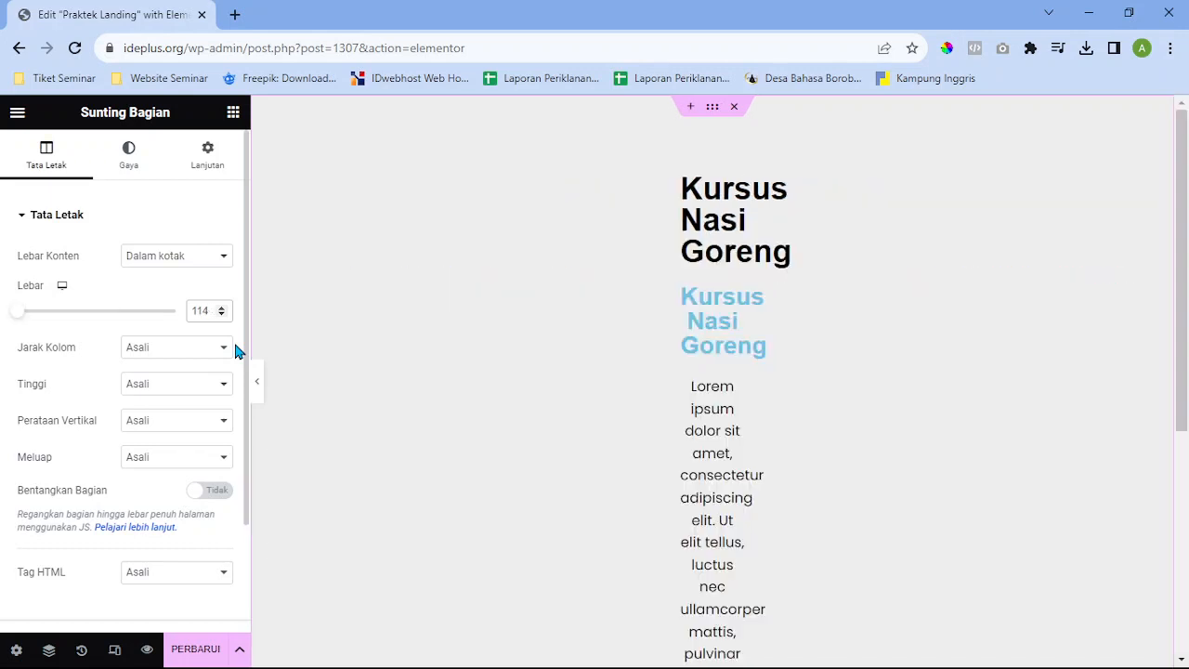
type("00")
key("BackSpace")
key("BackSpace")
key("BackSpace")
key("BackSpace")
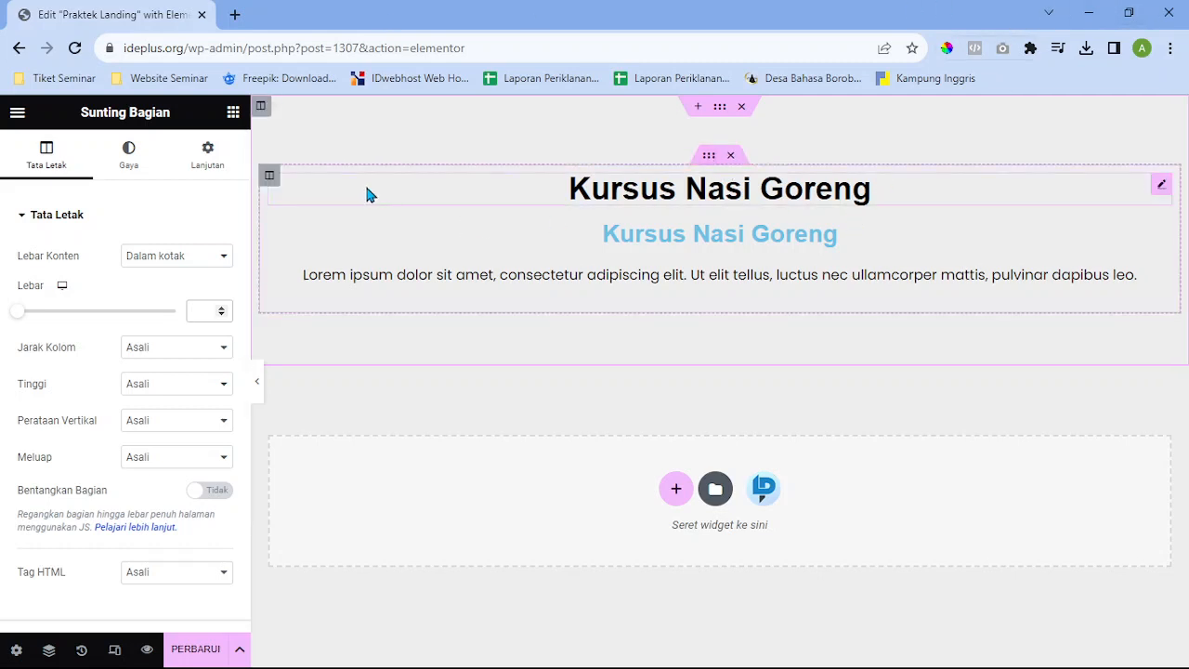
Give the section a classic solid #8B7137 olive-brown background, briefly toggling the ColorPick eyedropper
left_click(130, 172)
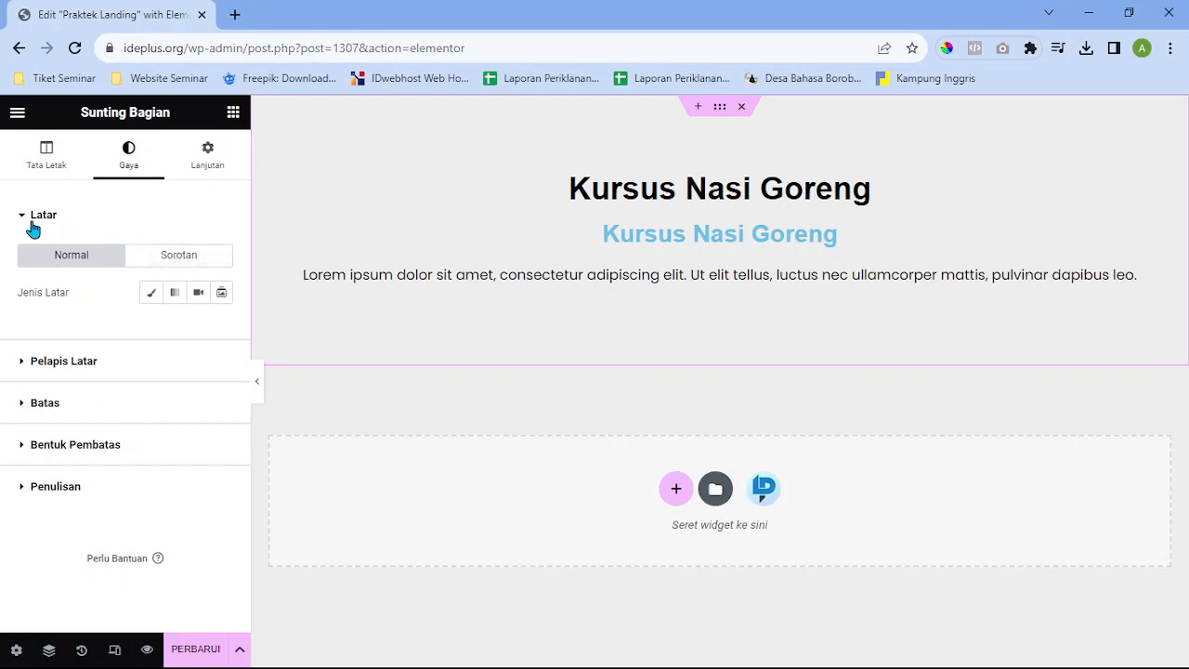
left_click(151, 299)
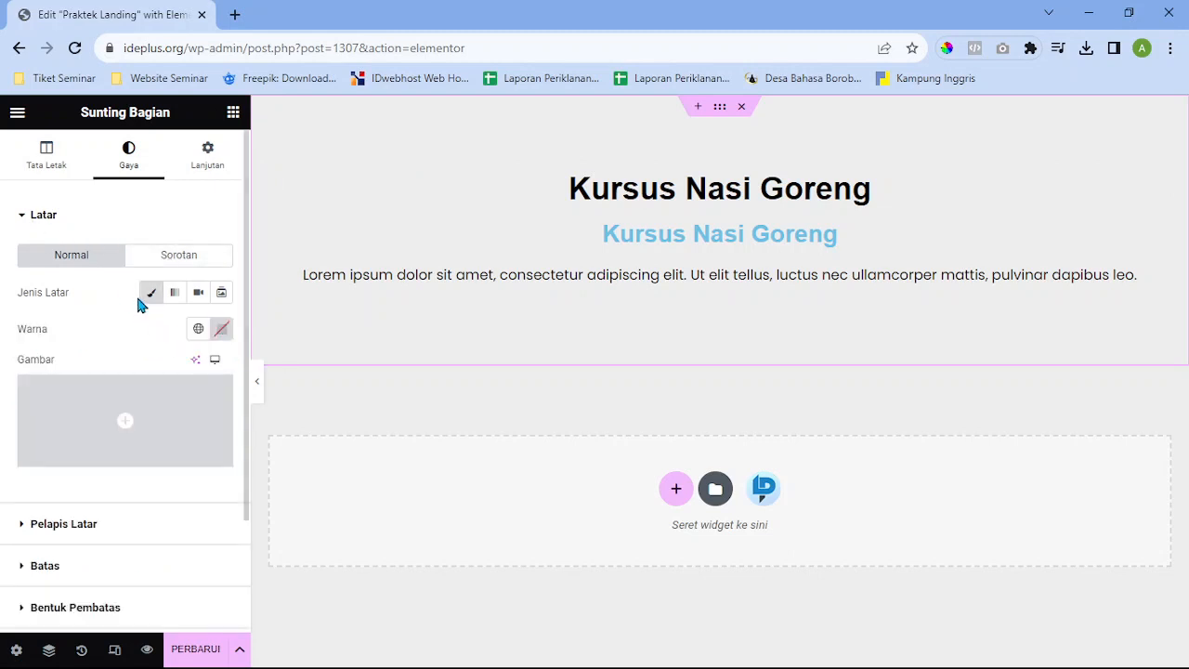
left_click(220, 333)
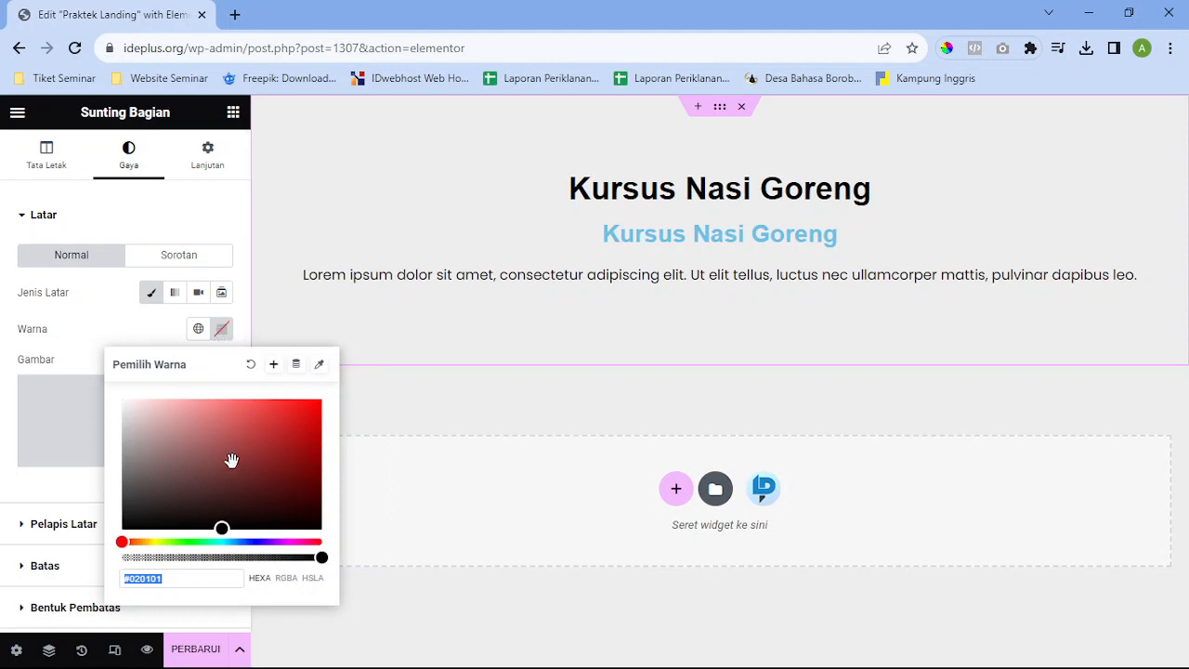
mouse_move(232, 462)
left_mouse_down()
mouse_move(296, 396)
mouse_move(219, 398)
mouse_move(178, 444)
mouse_move(307, 453)
mouse_move(306, 429)
mouse_move(243, 459)
left_mouse_up()
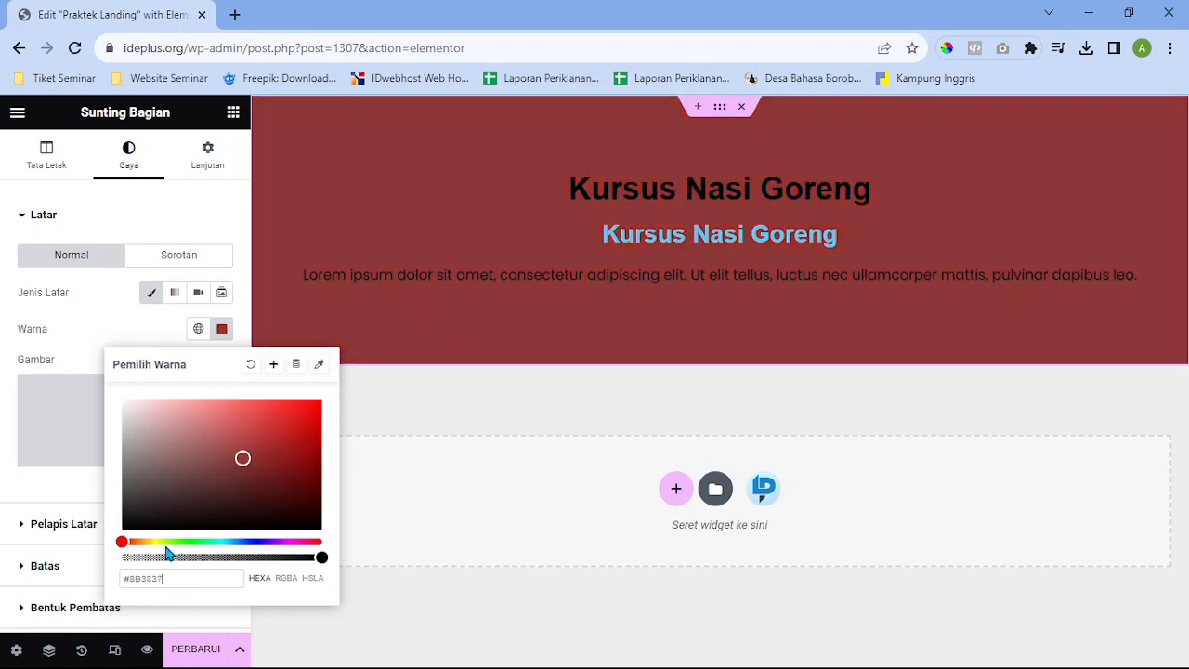
left_click_drag(167, 543, 144, 544)
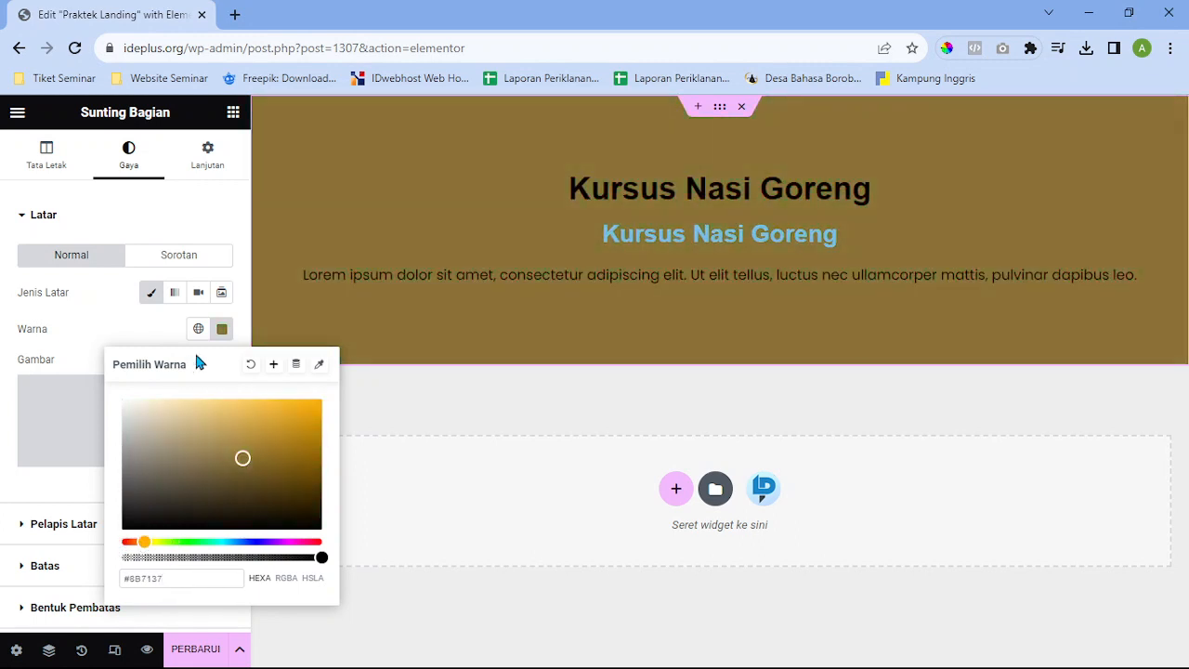
left_click(222, 334)
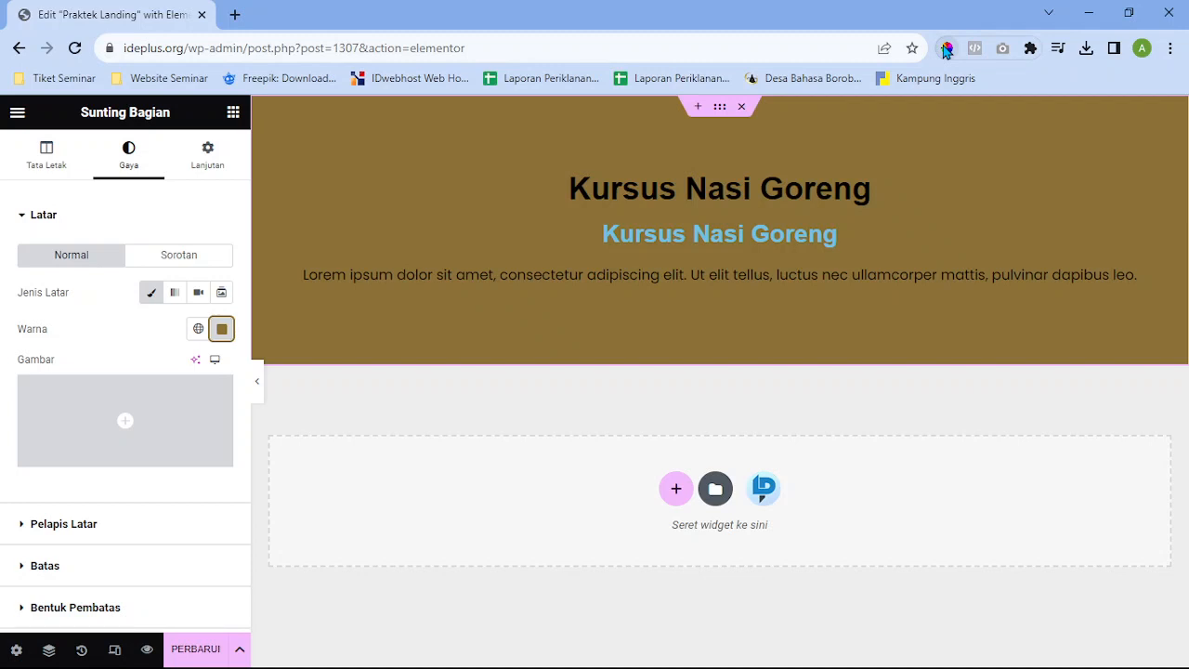
left_click(947, 49)
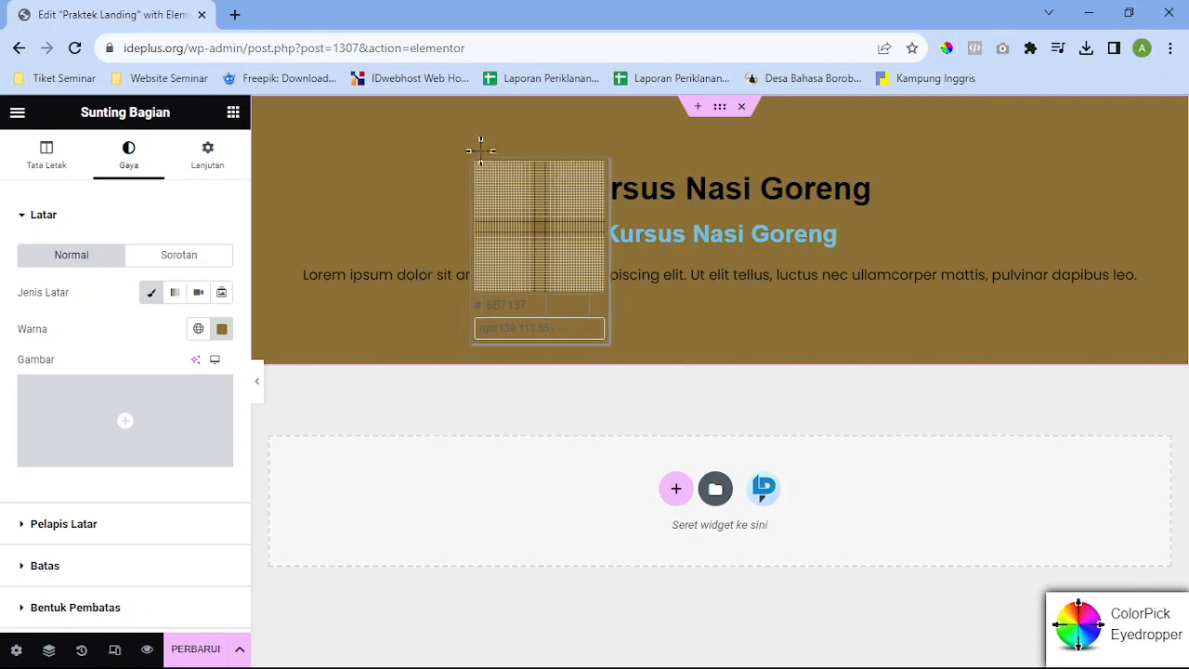
left_click(950, 52)
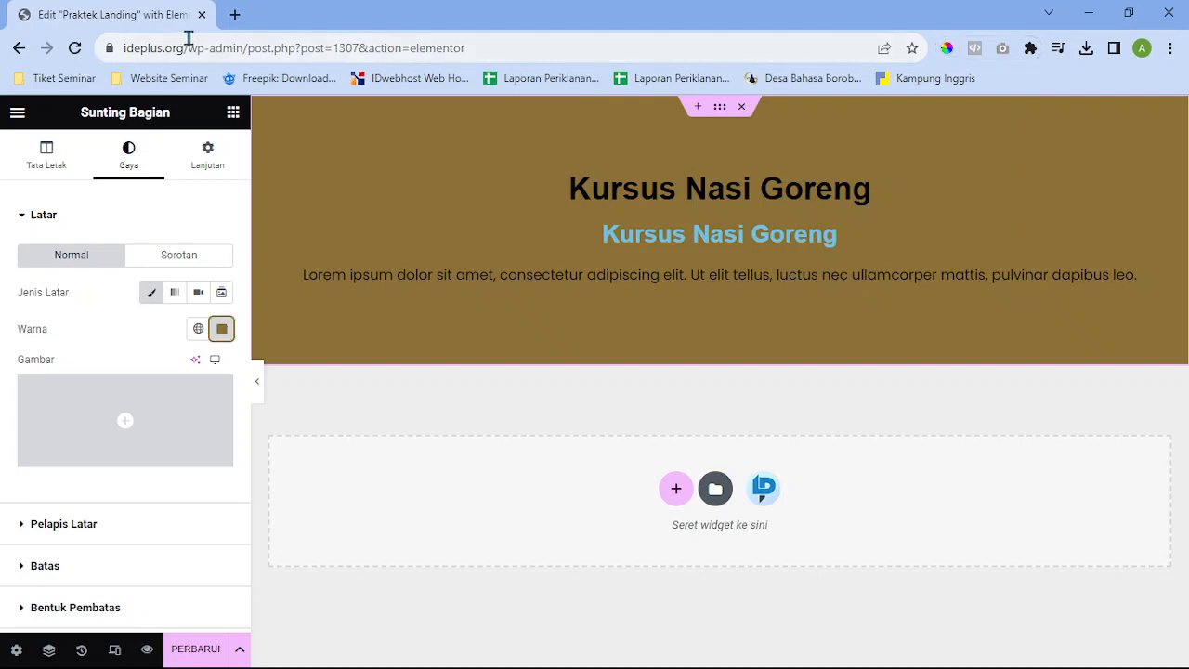
Open kebondigital.com in a new browser tab
left_click(236, 14)
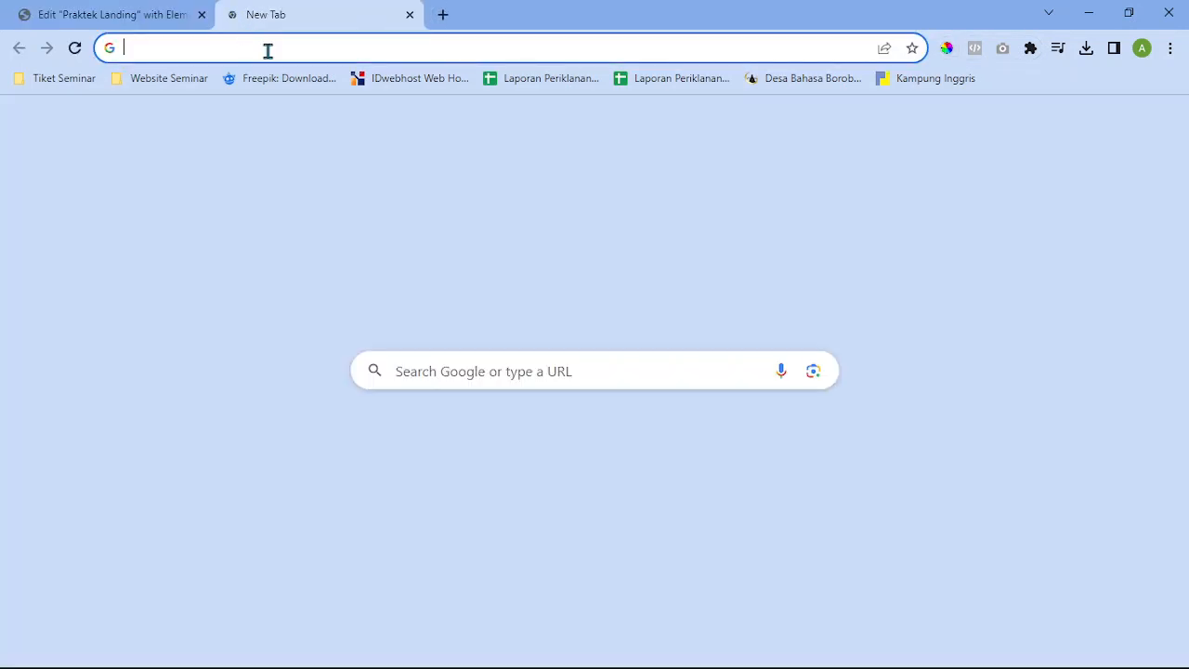
left_click(267, 48)
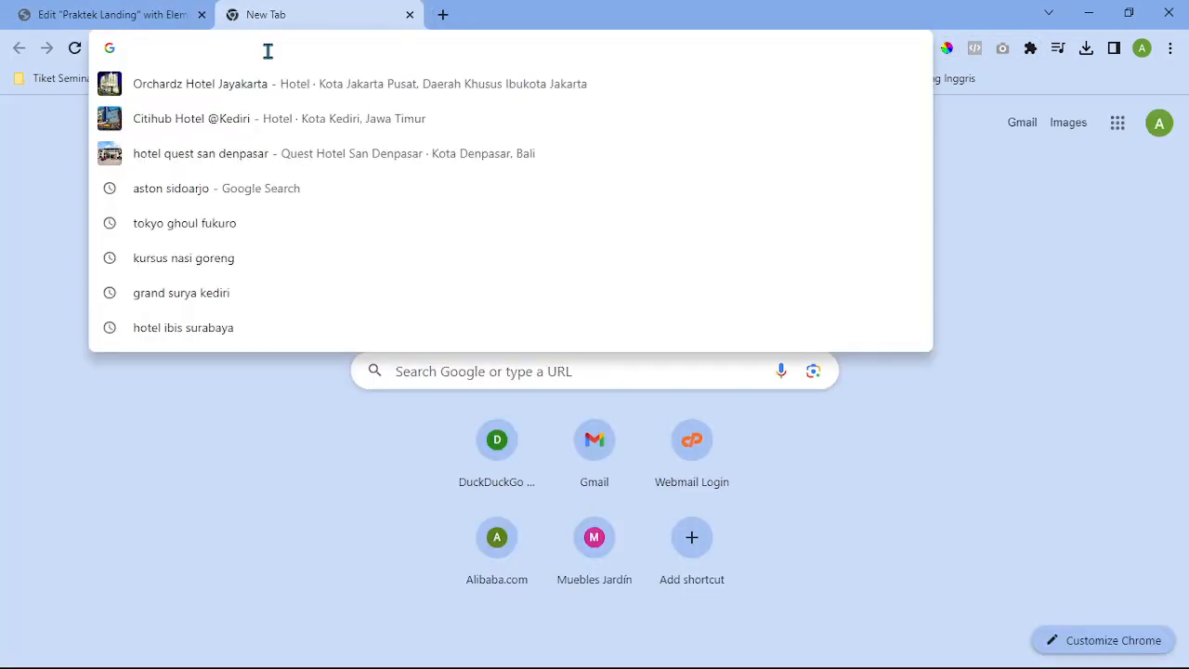
type("hott")
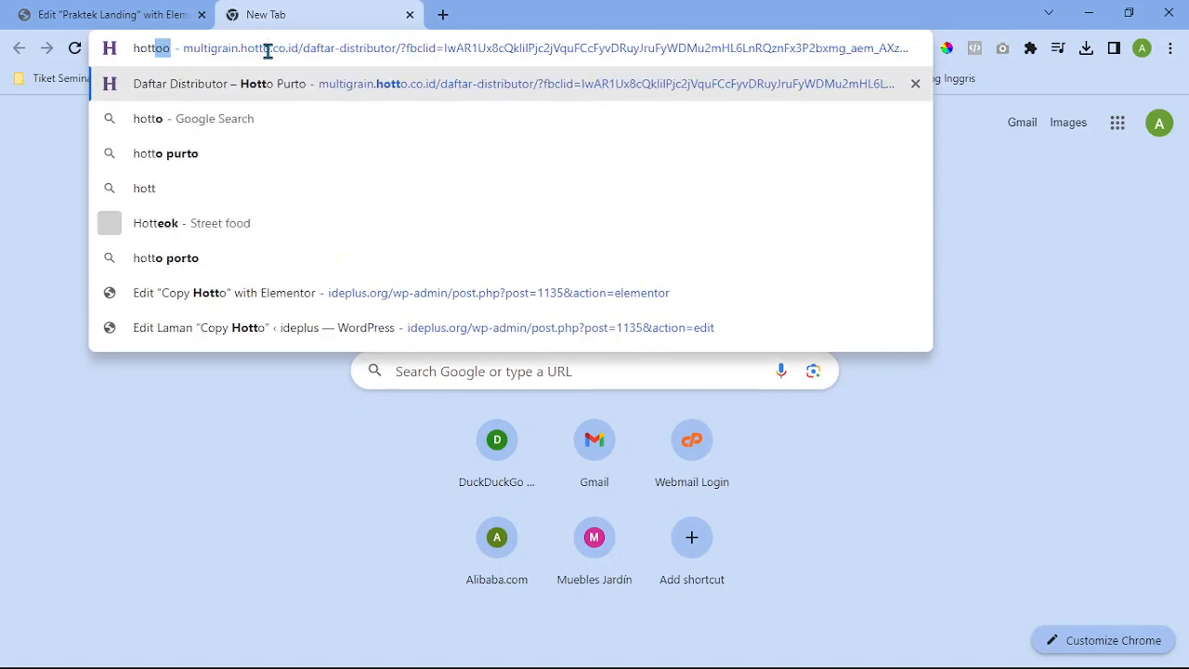
key("BackSpace")
key("BackSpace")
key("BackSpace")
key("BackSpace")
type("K")
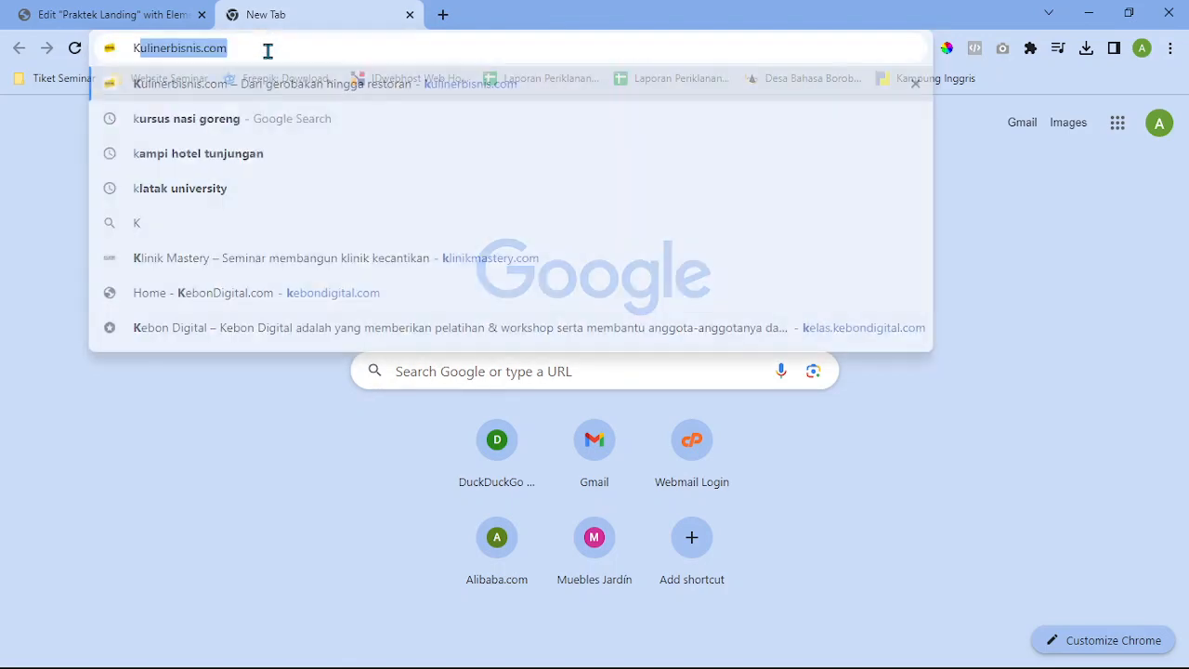
type("ebon")
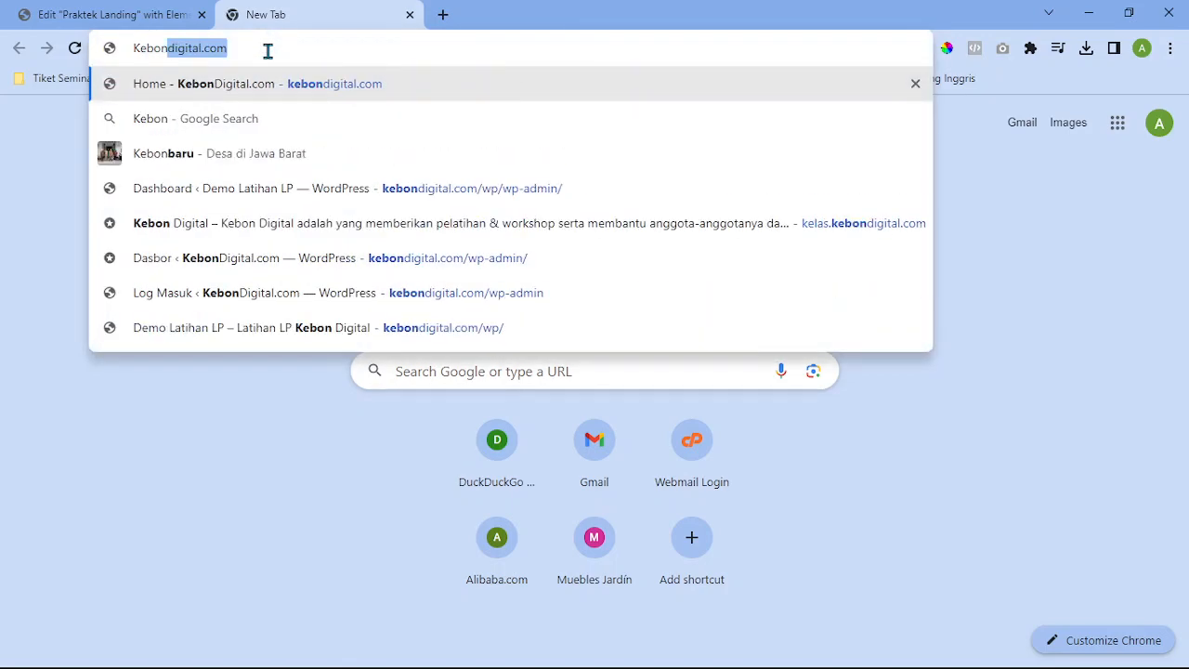
key("Return")
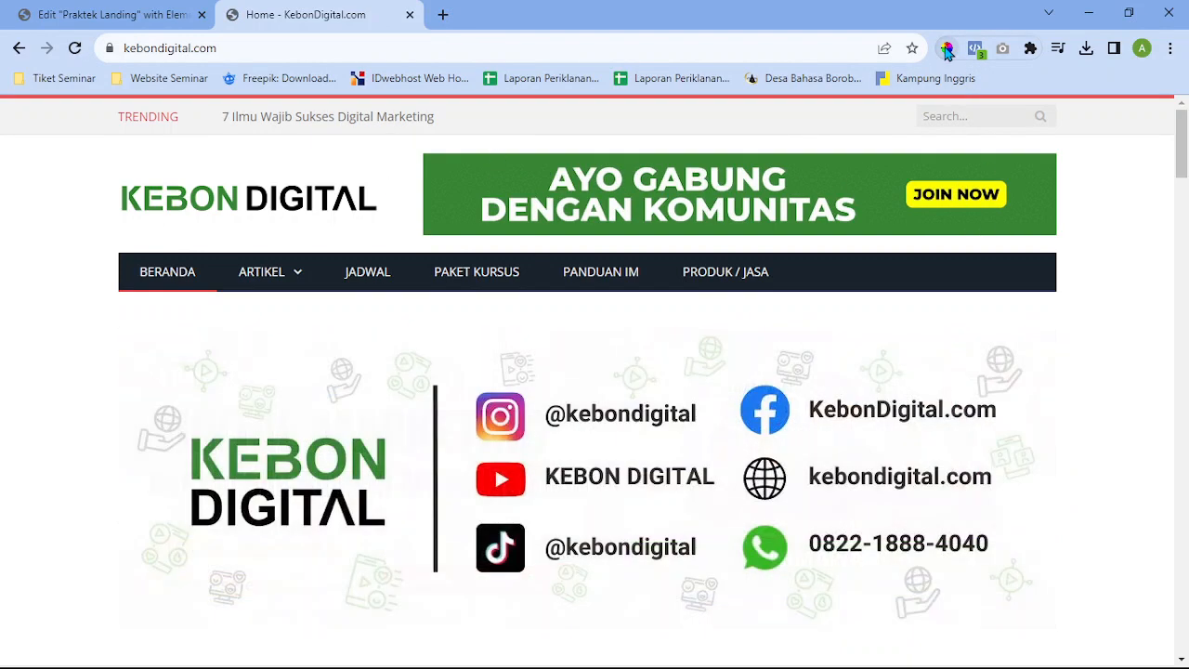
Sample the banner's green 388735 with ColorPick and return to the Elementor tab
left_click(946, 49)
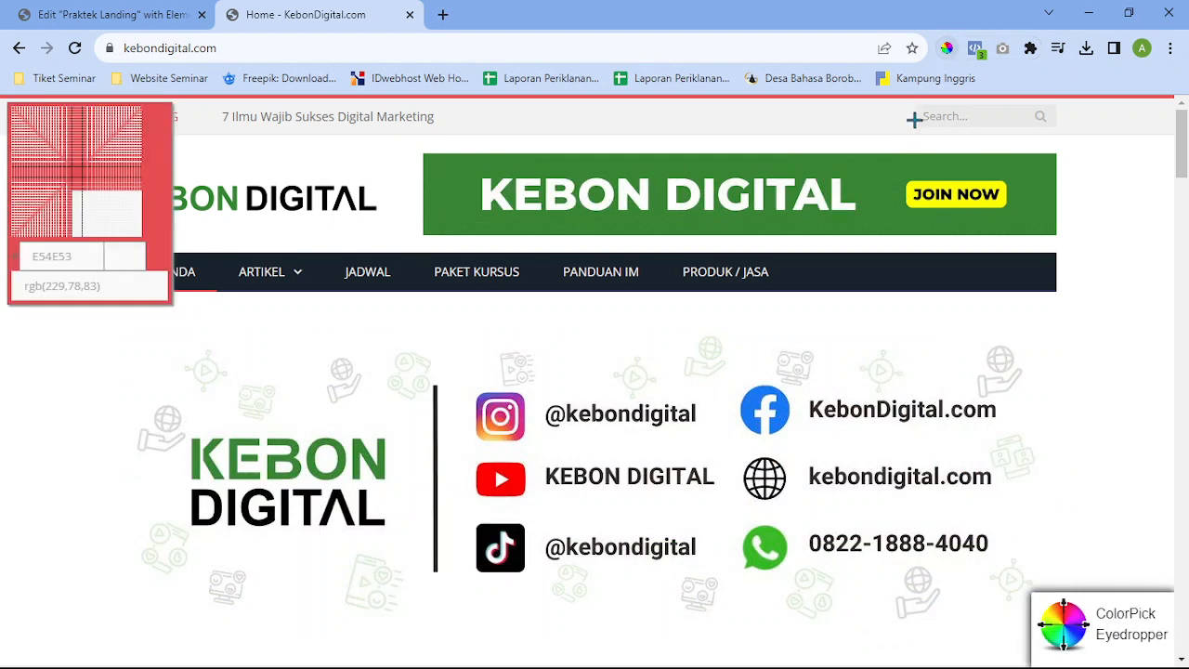
left_click(1034, 172)
key("ctrl+c")
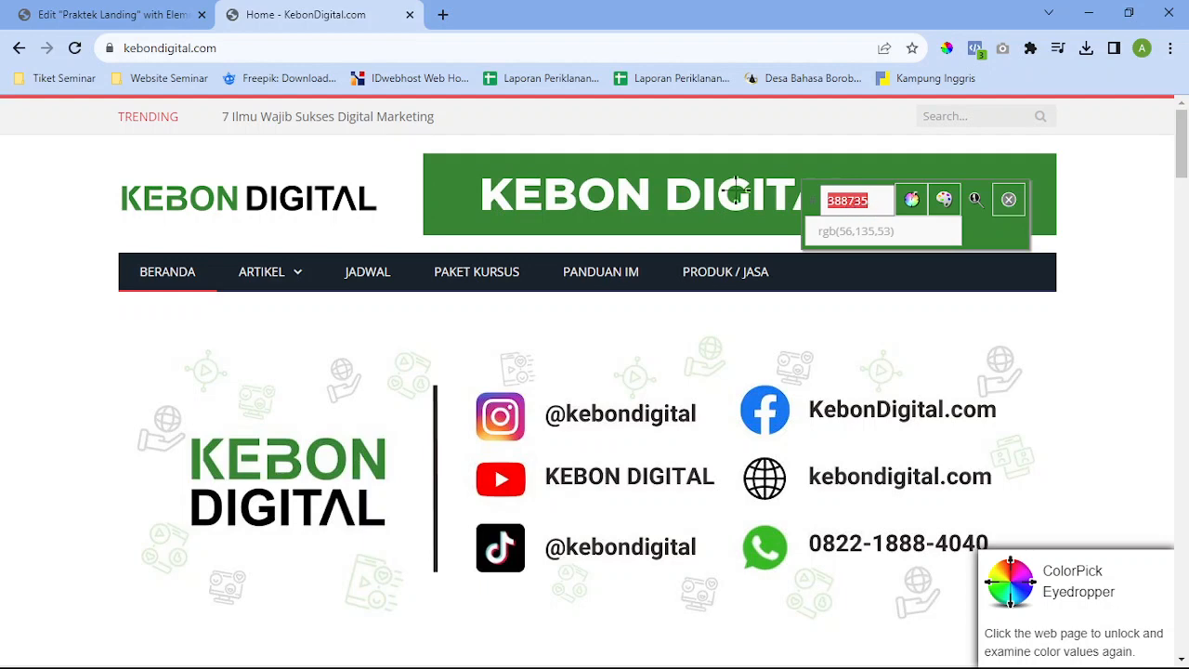
left_click(139, 11)
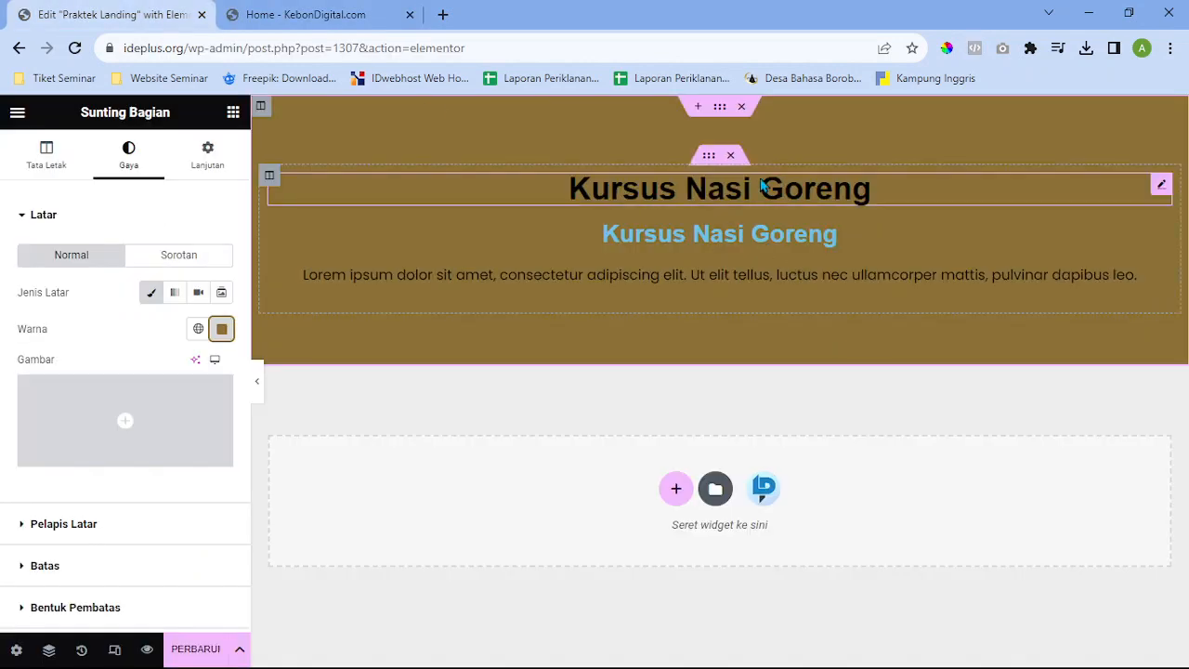
Paste the sampled green #388735 as the section's background colour
left_click(221, 329)
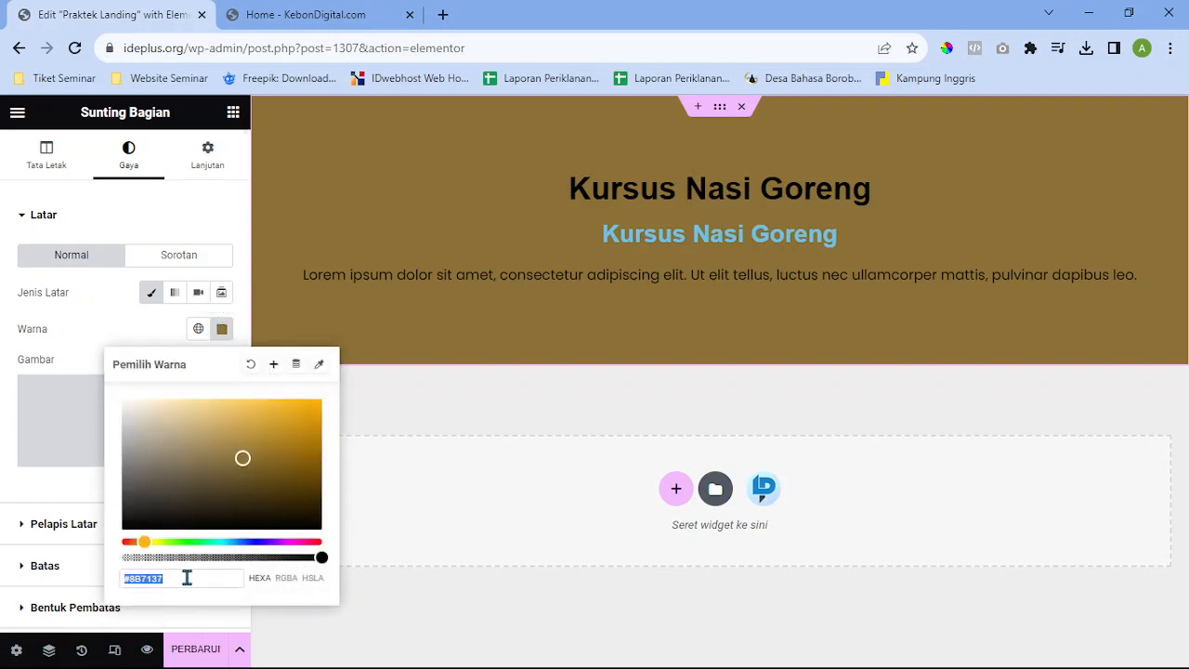
key("ctrl+v")
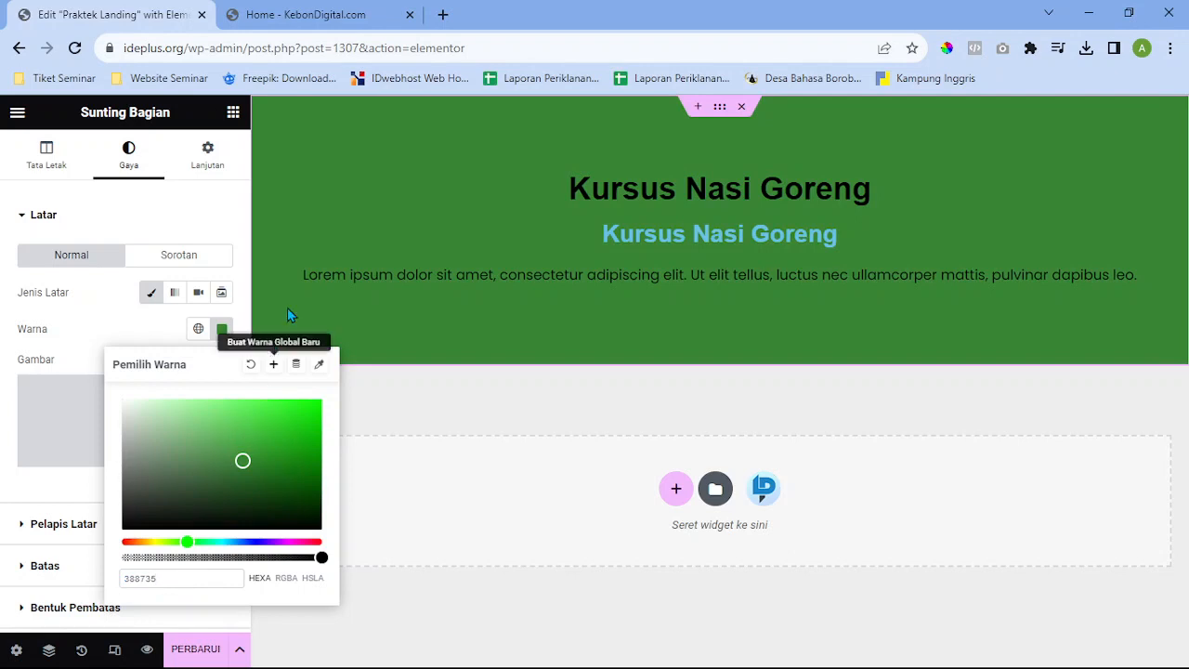
left_click(337, 8)
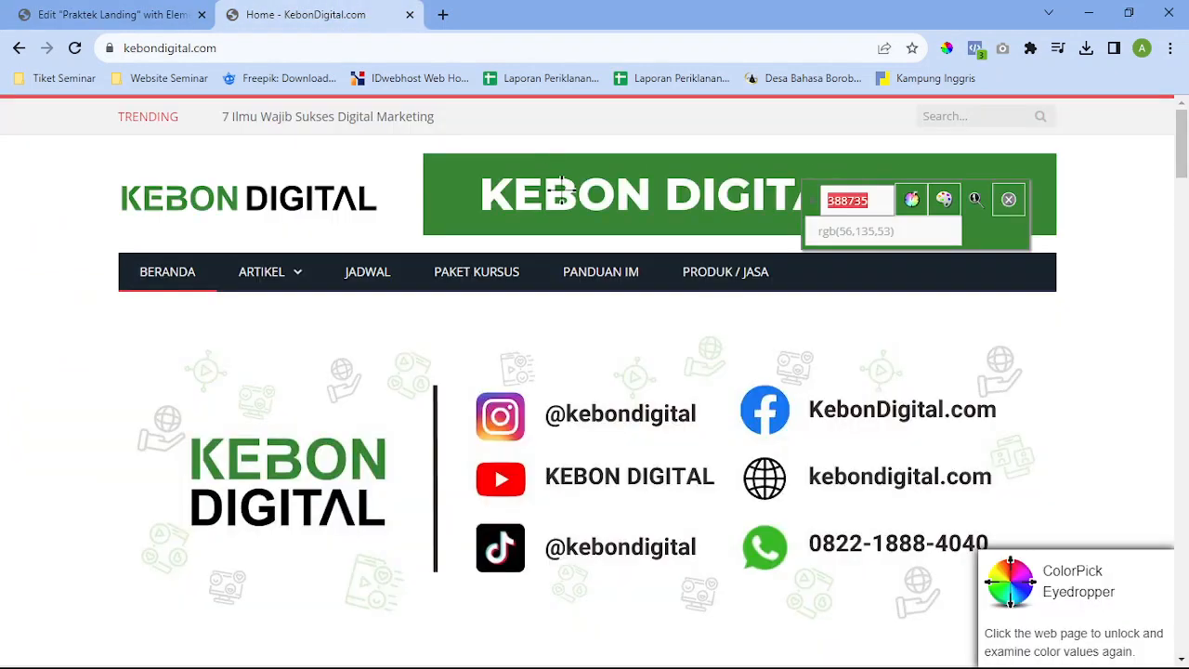
left_click(70, 9)
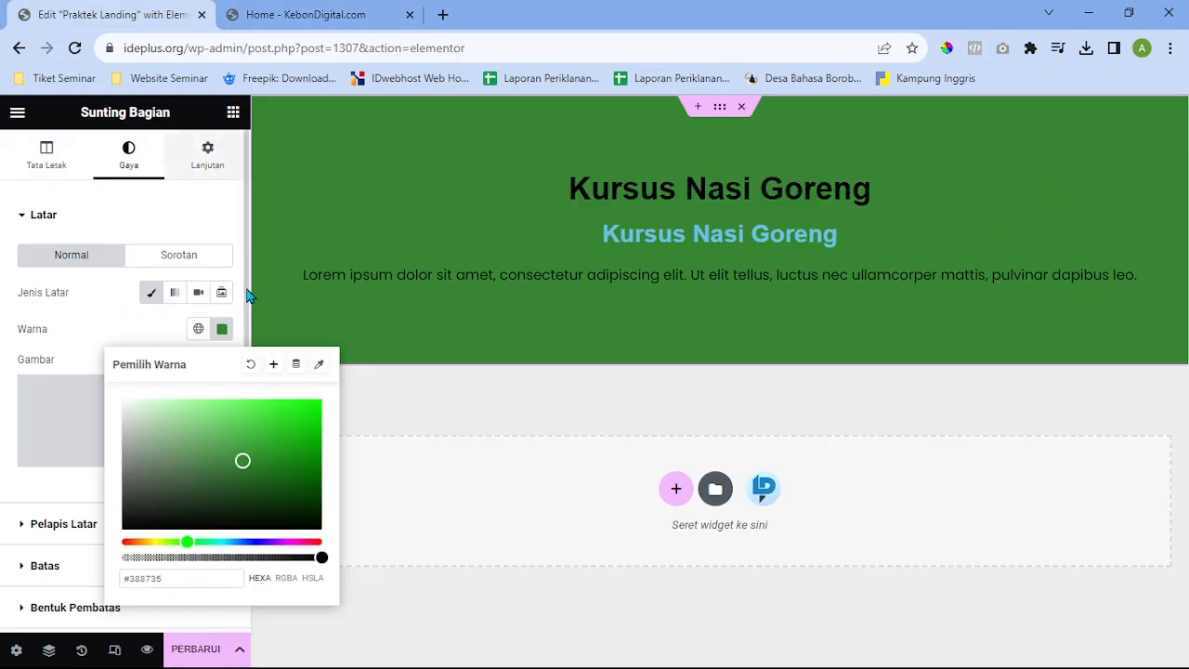
left_click(221, 329)
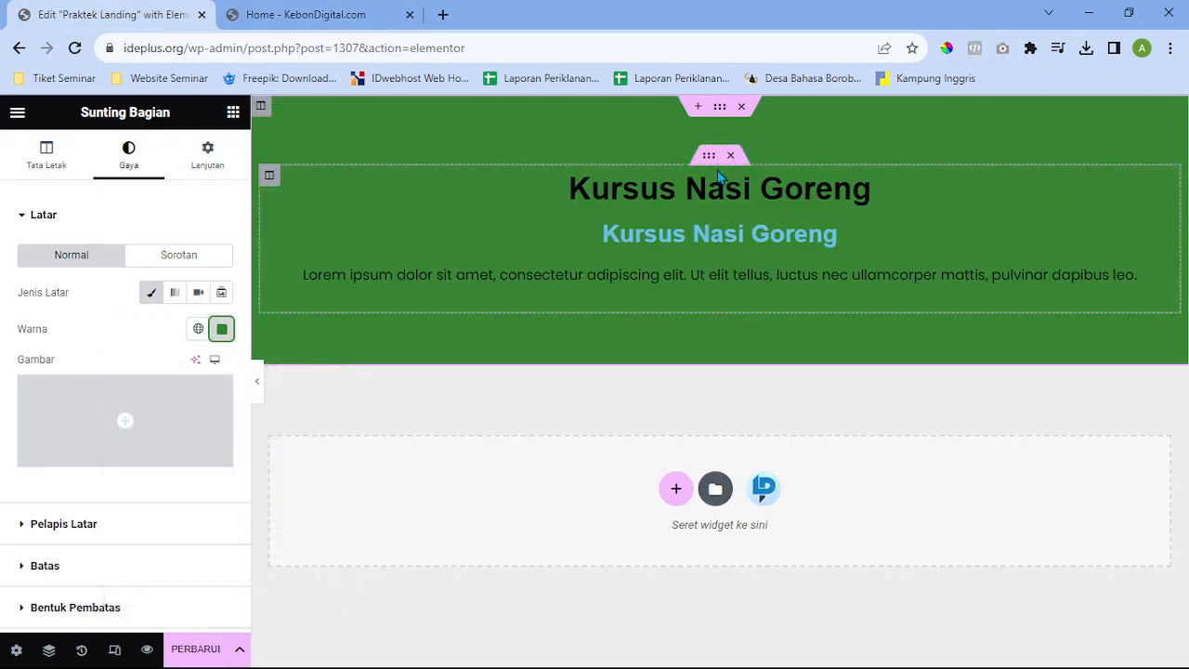
Select the outer heading section and clear its green background colour
left_click(710, 157)
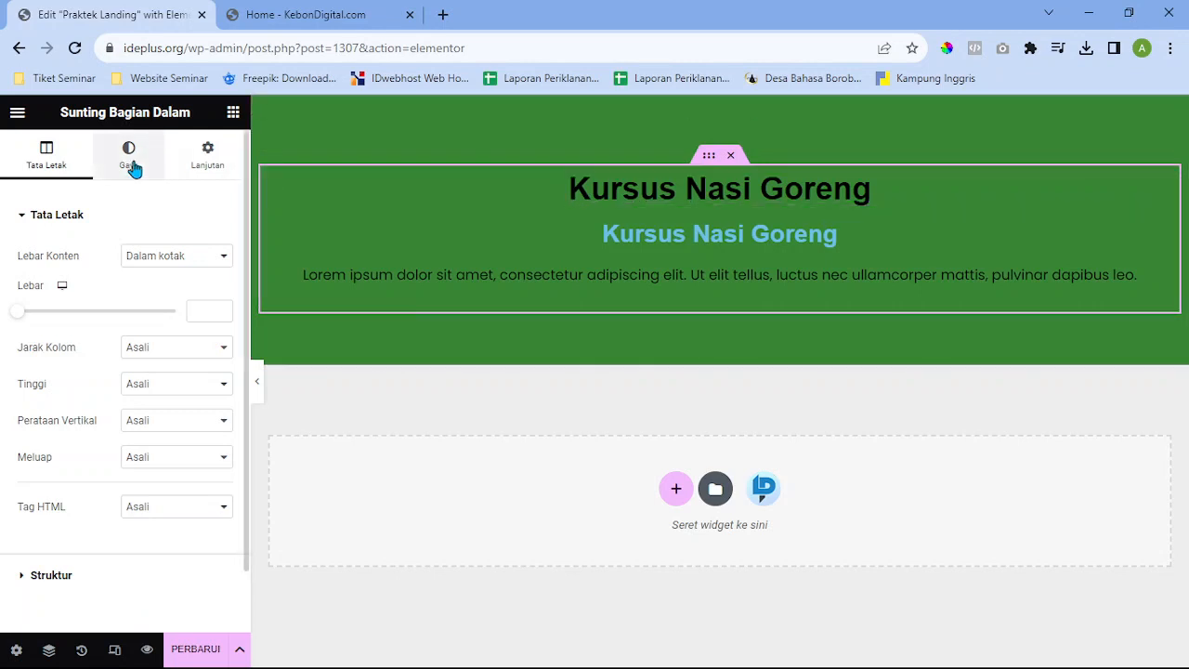
left_click(130, 158)
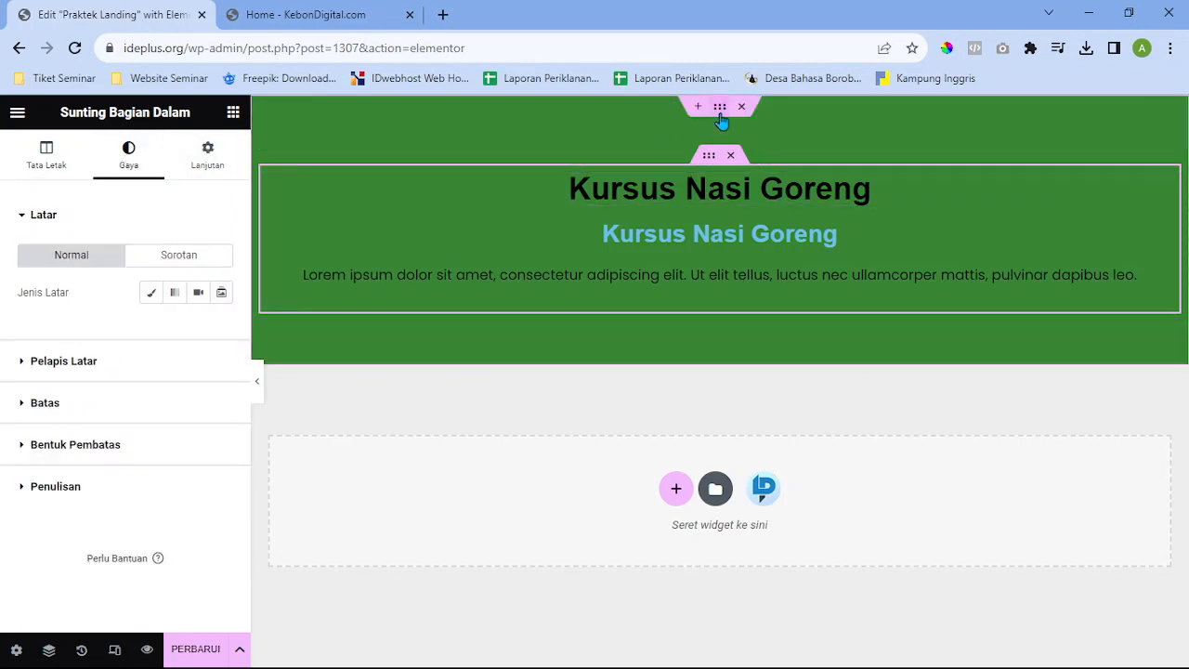
left_click(720, 116)
left_click(226, 330)
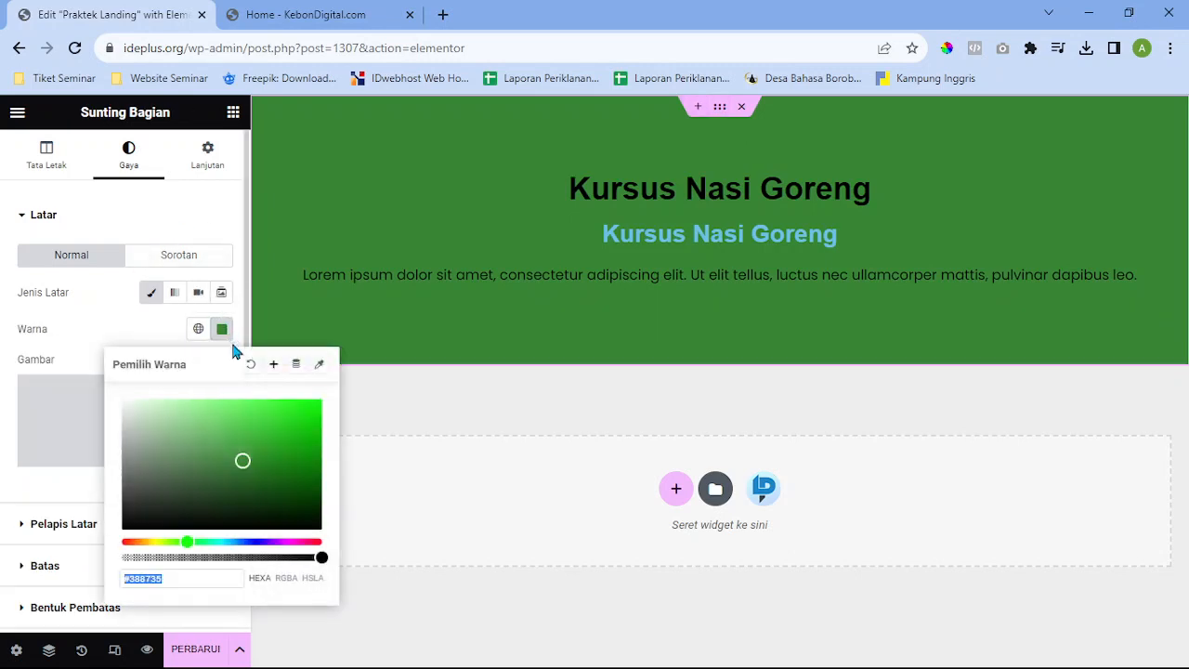
left_click(250, 363)
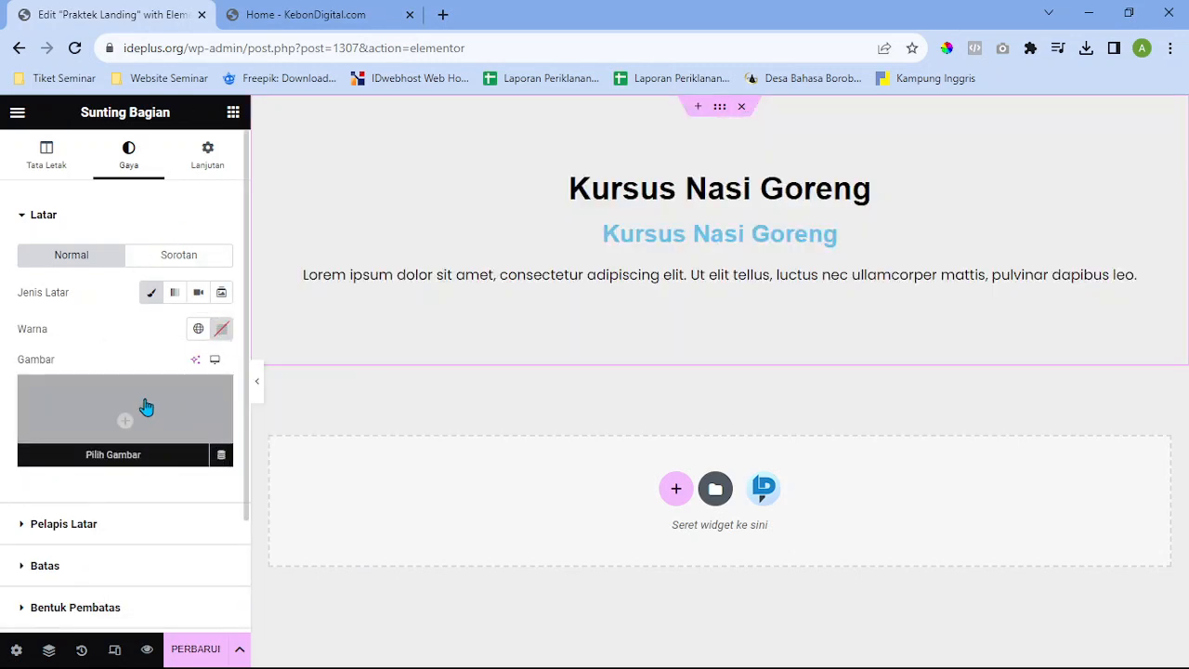
left_click(145, 407)
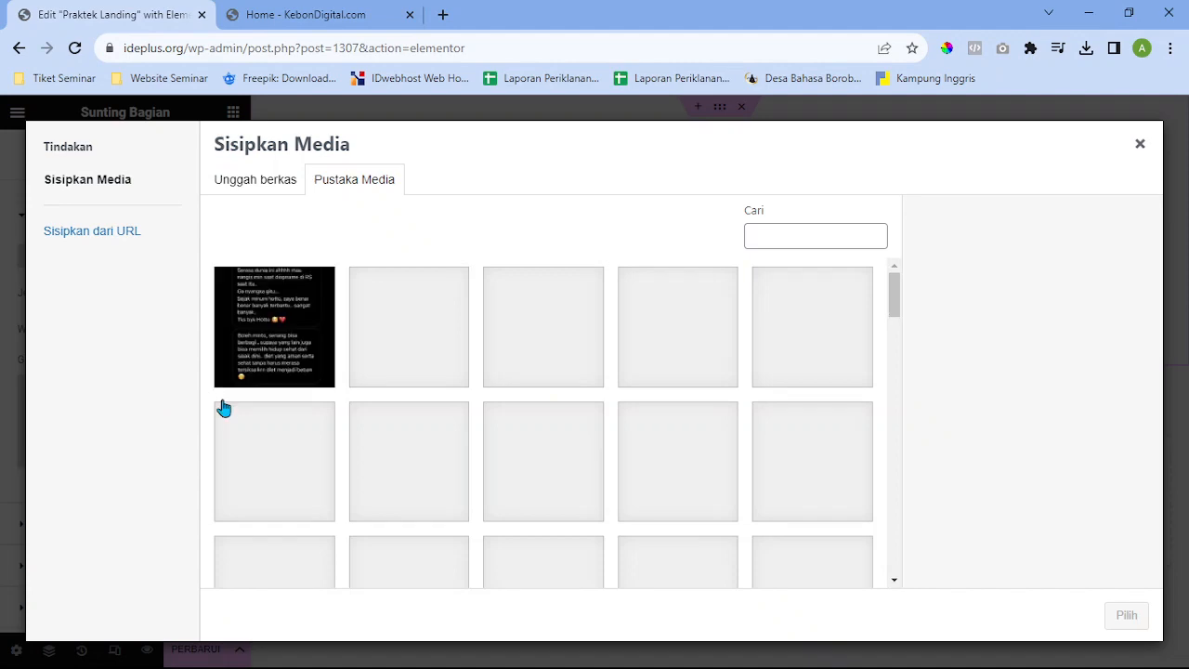
Load more media library items and select the group photo tki9-1.jpg
scroll(604, 390, "down", 5)
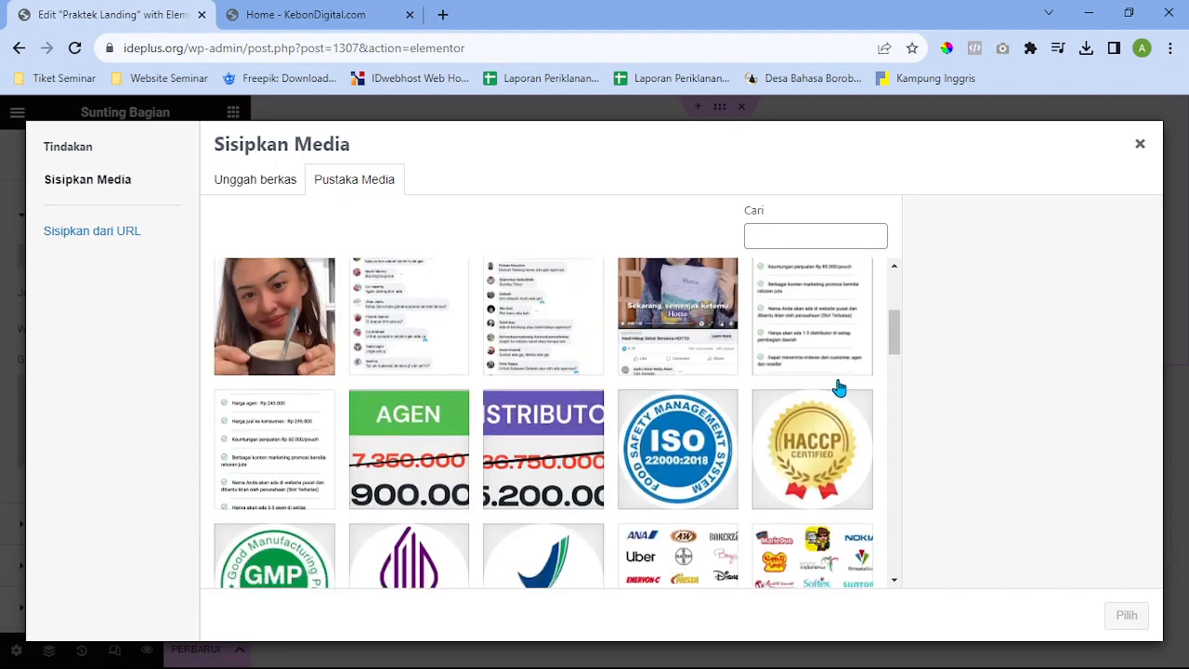
scroll(839, 389, "down", 12)
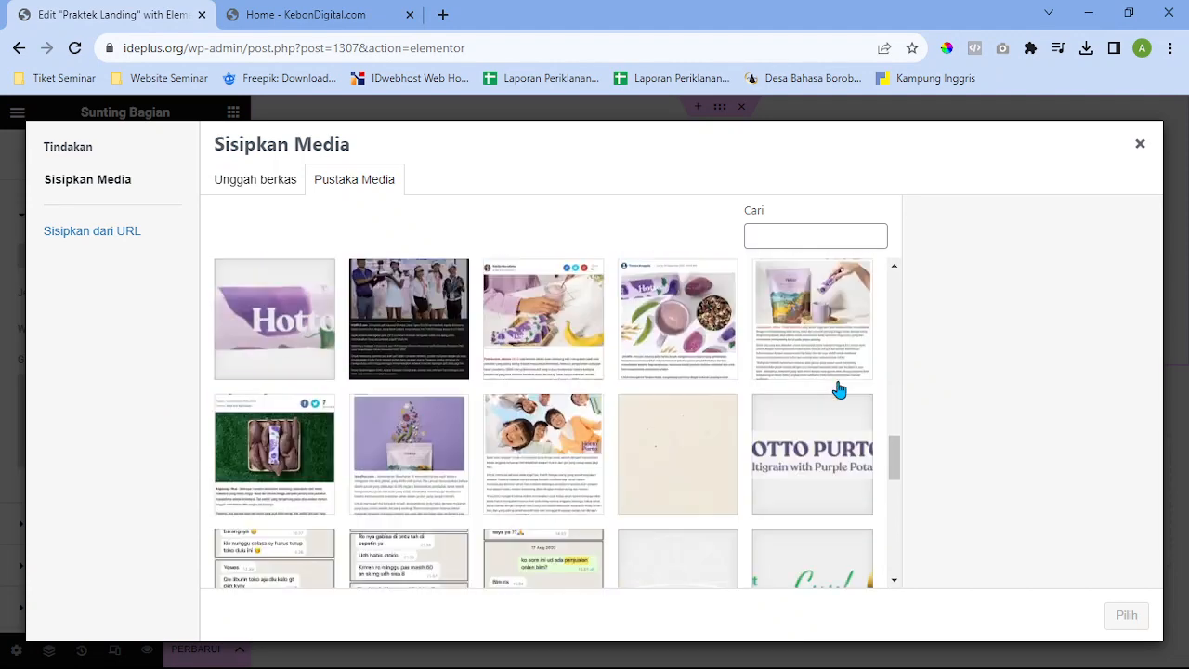
scroll(839, 388, "down", 3)
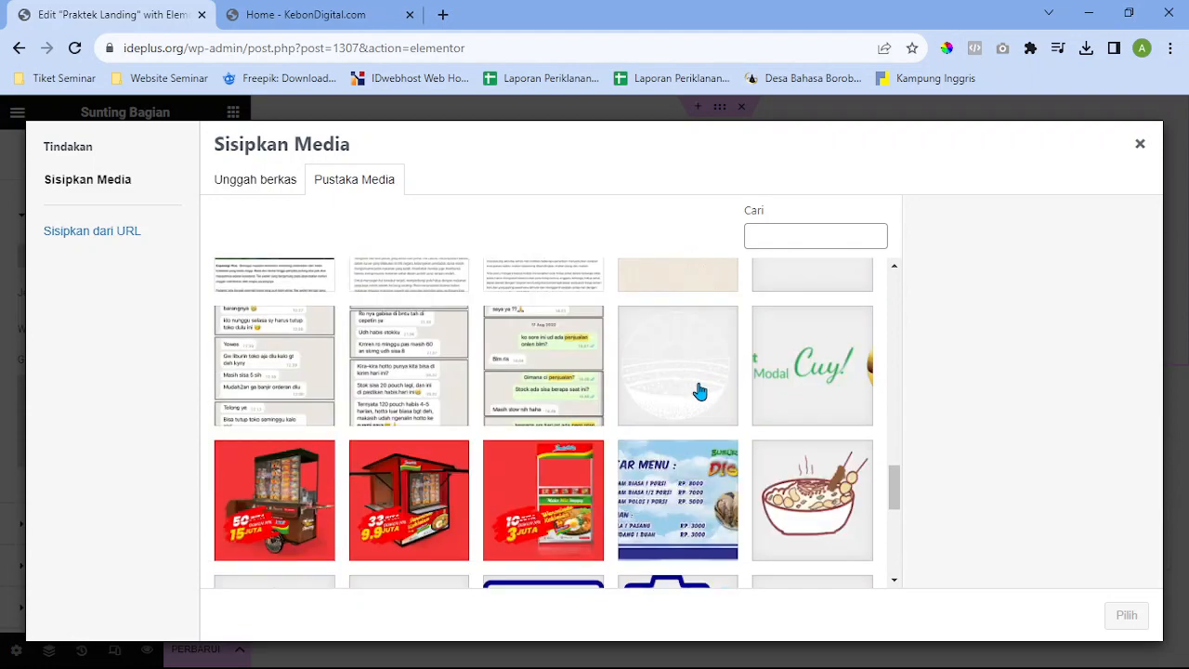
scroll(699, 391, "down", 10)
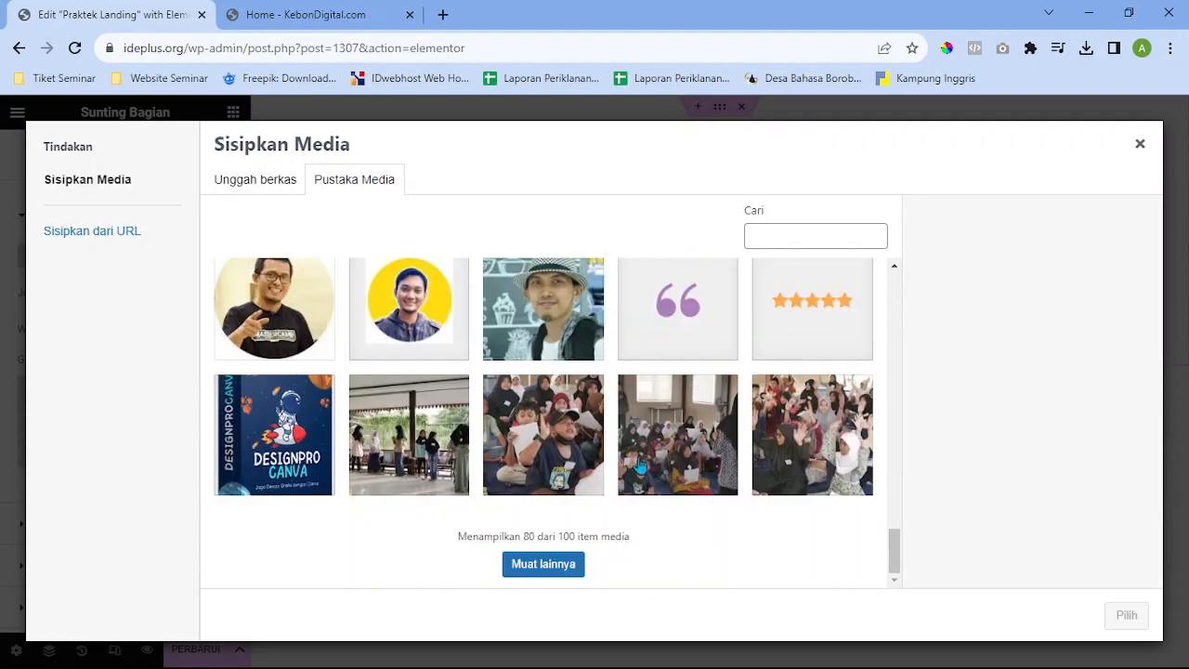
left_click(528, 567)
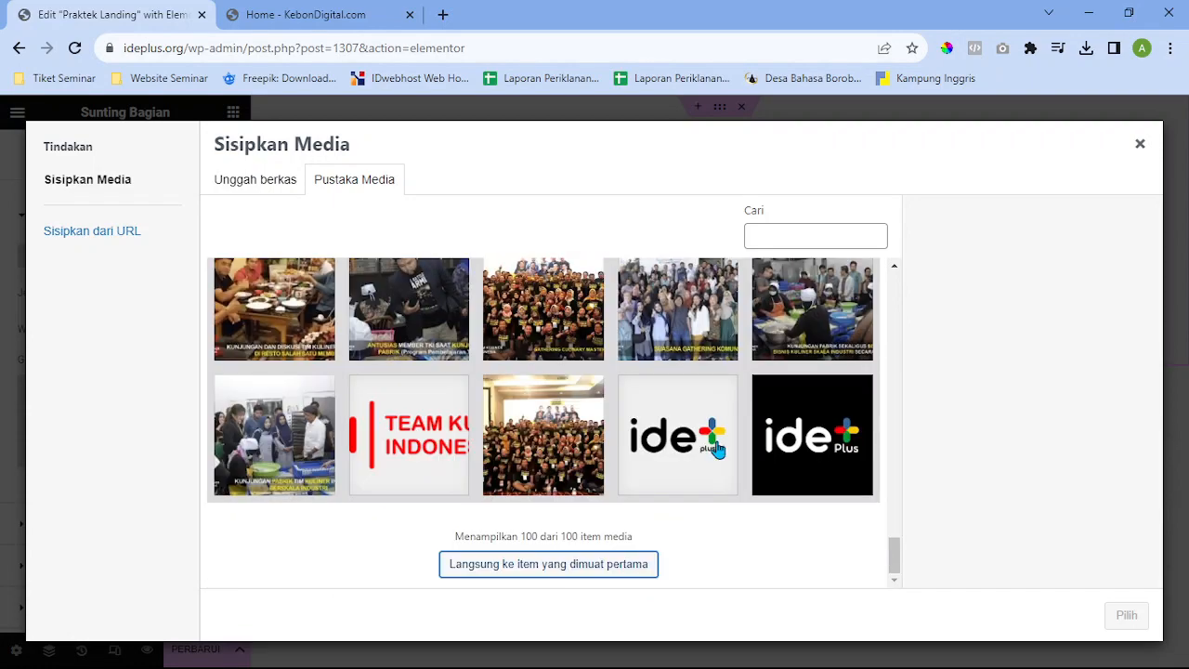
scroll(730, 398, "up", 3)
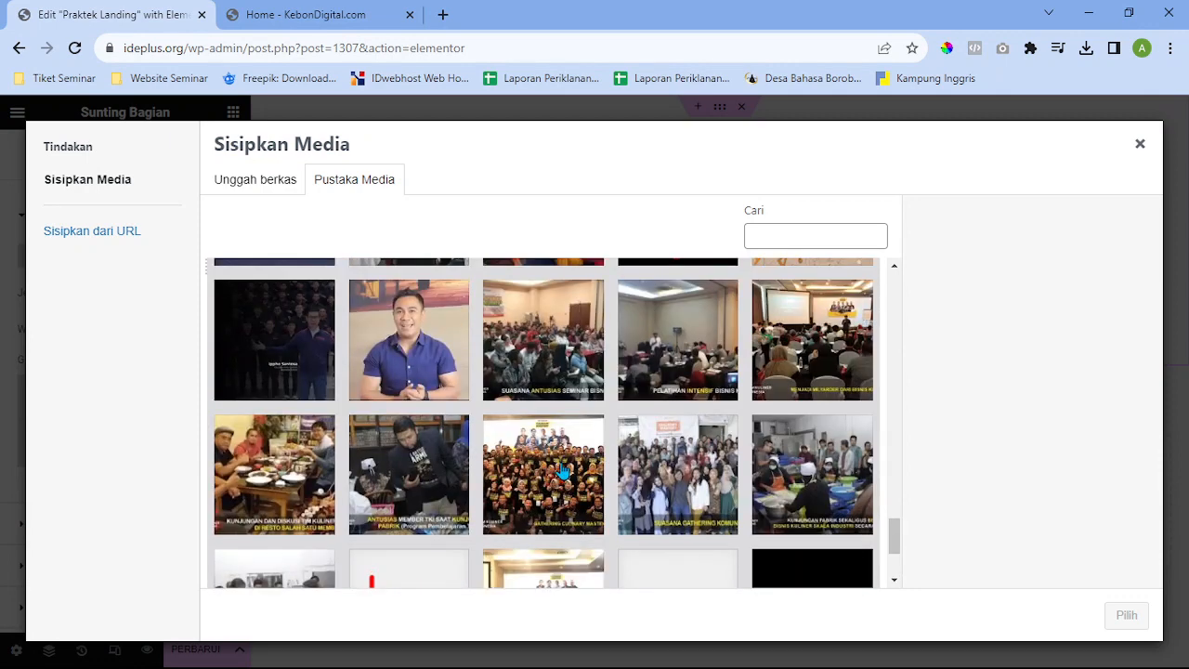
left_click(563, 472)
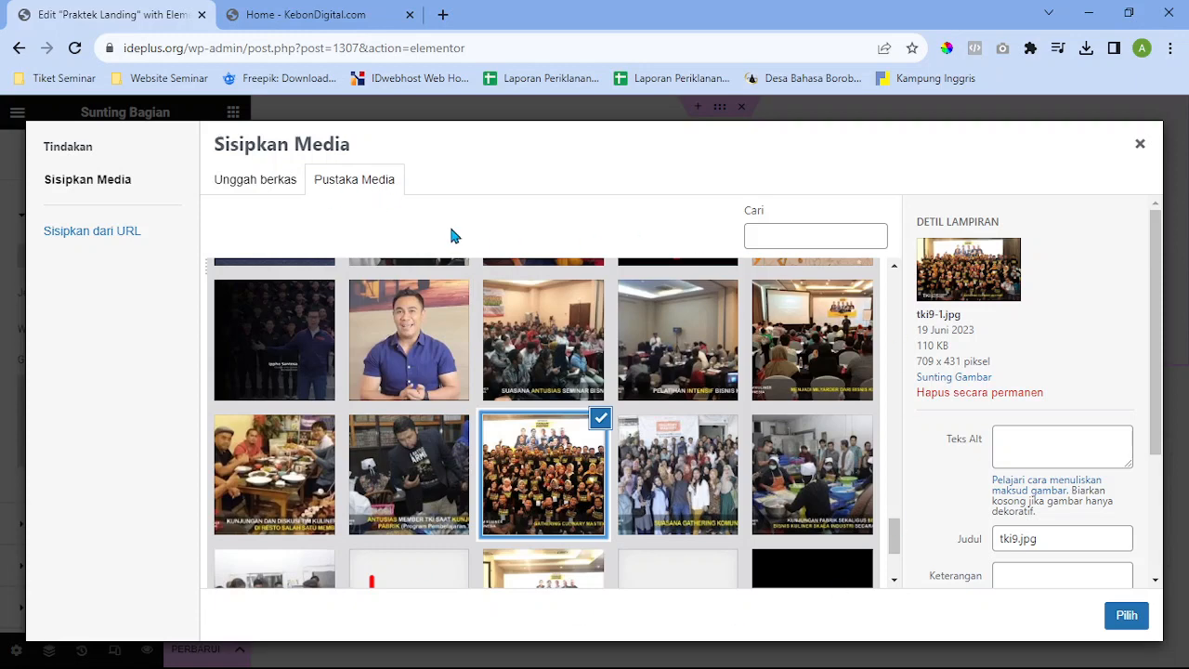
Glance at the upload option, return to the library, and confirm tki9-1.jpg as the background
left_click(273, 191)
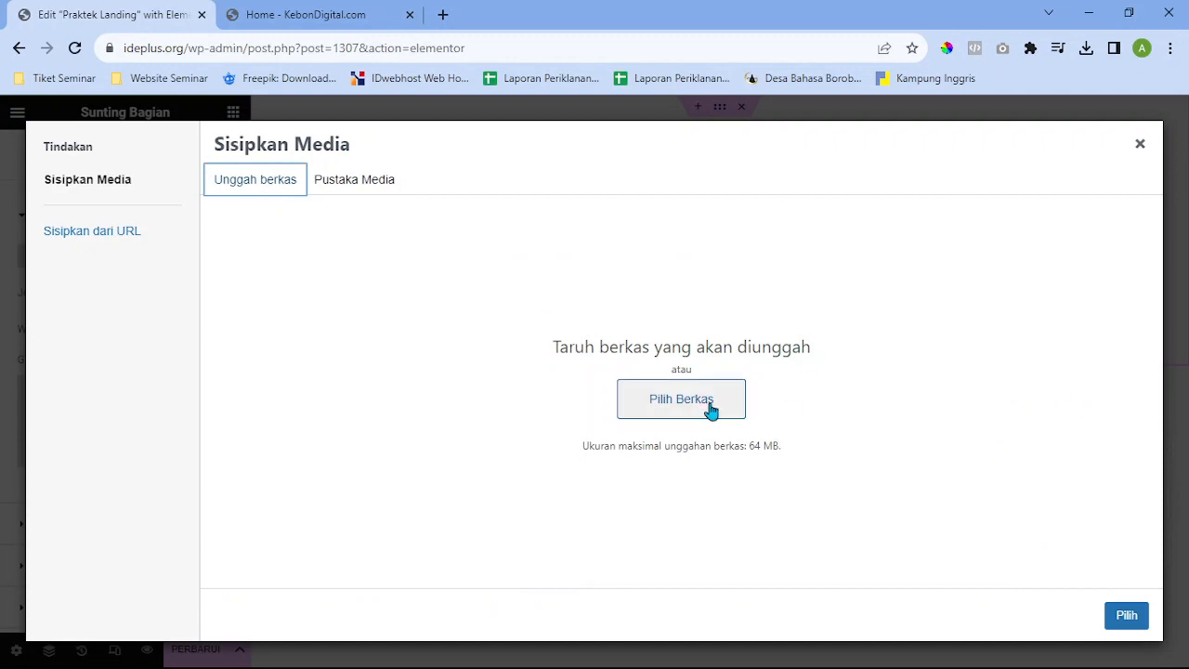
left_click(375, 191)
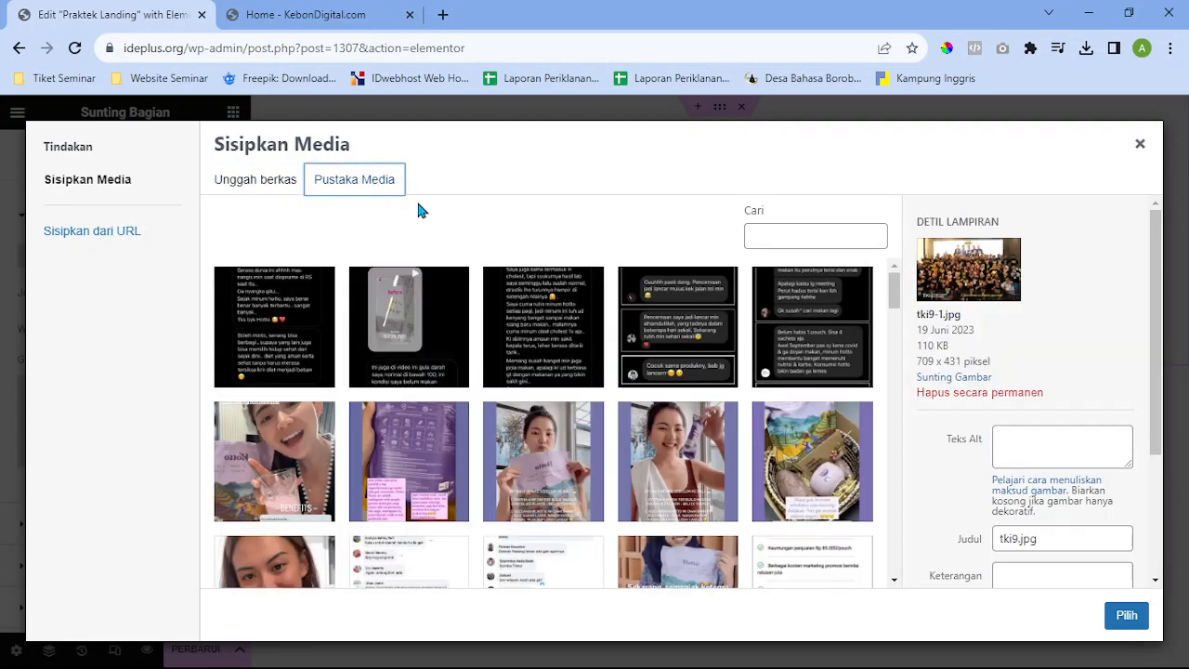
scroll(751, 417, "down", 5)
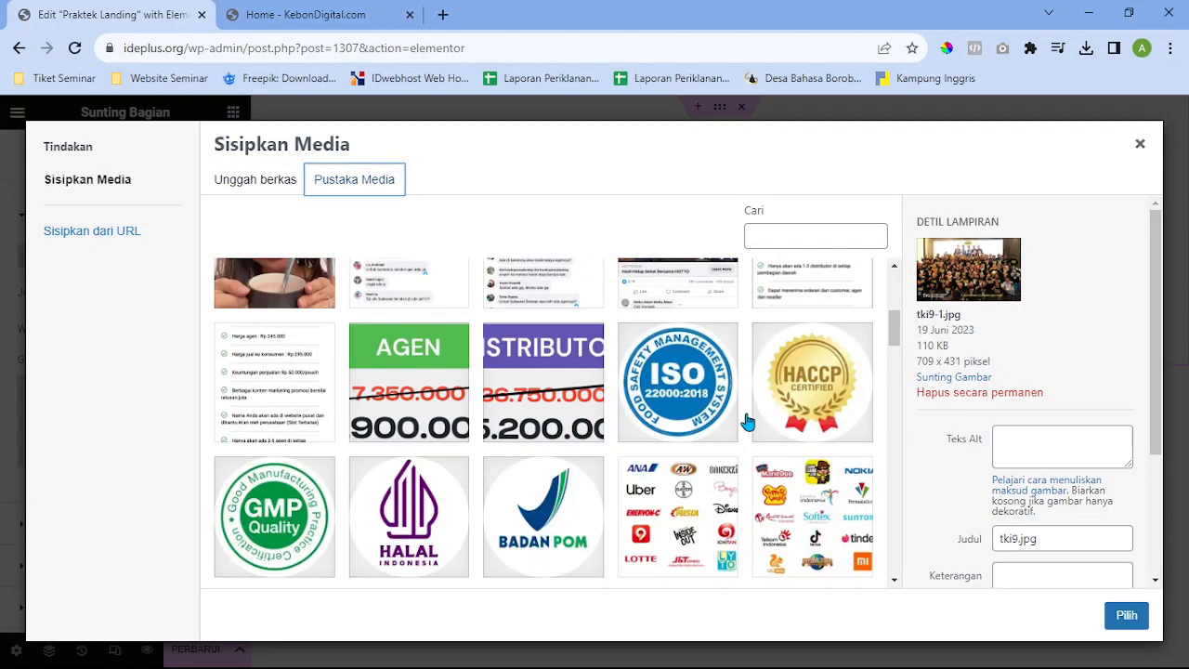
scroll(751, 417, "down", 10)
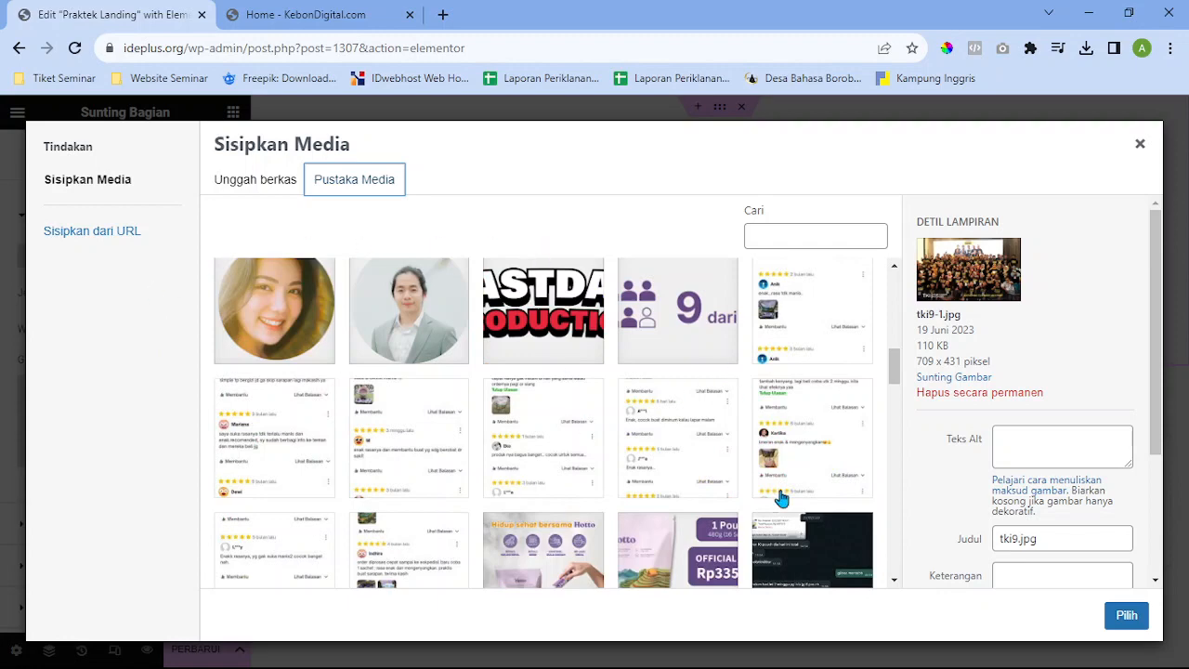
scroll(661, 492, "down", 10)
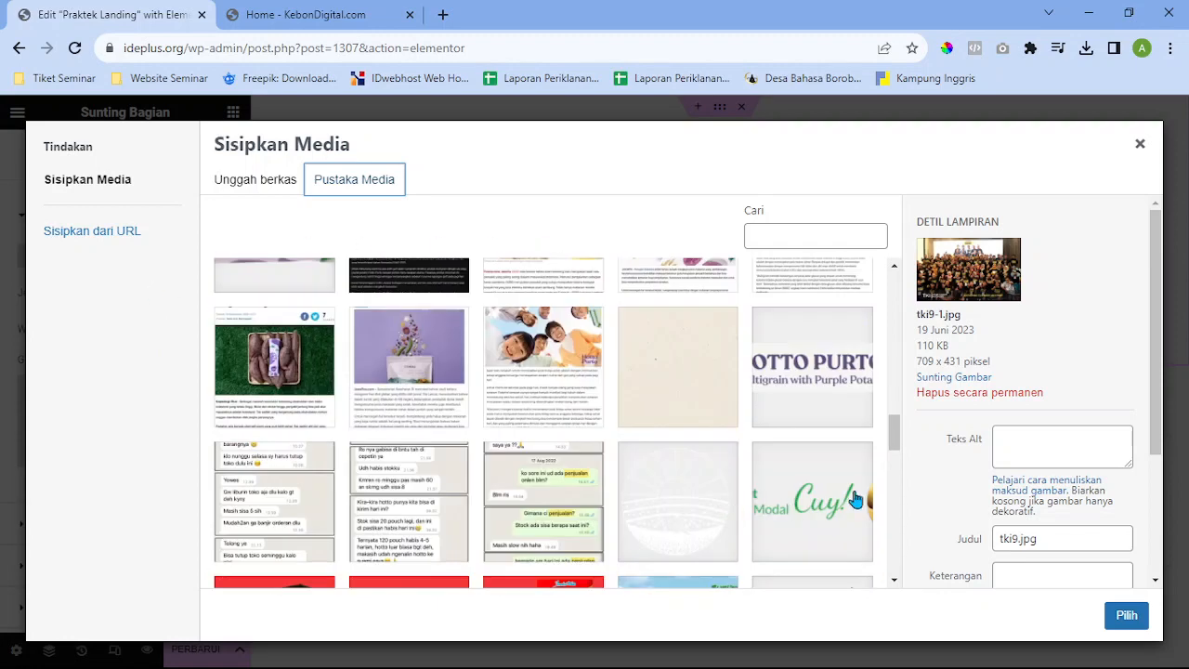
left_click(1136, 630)
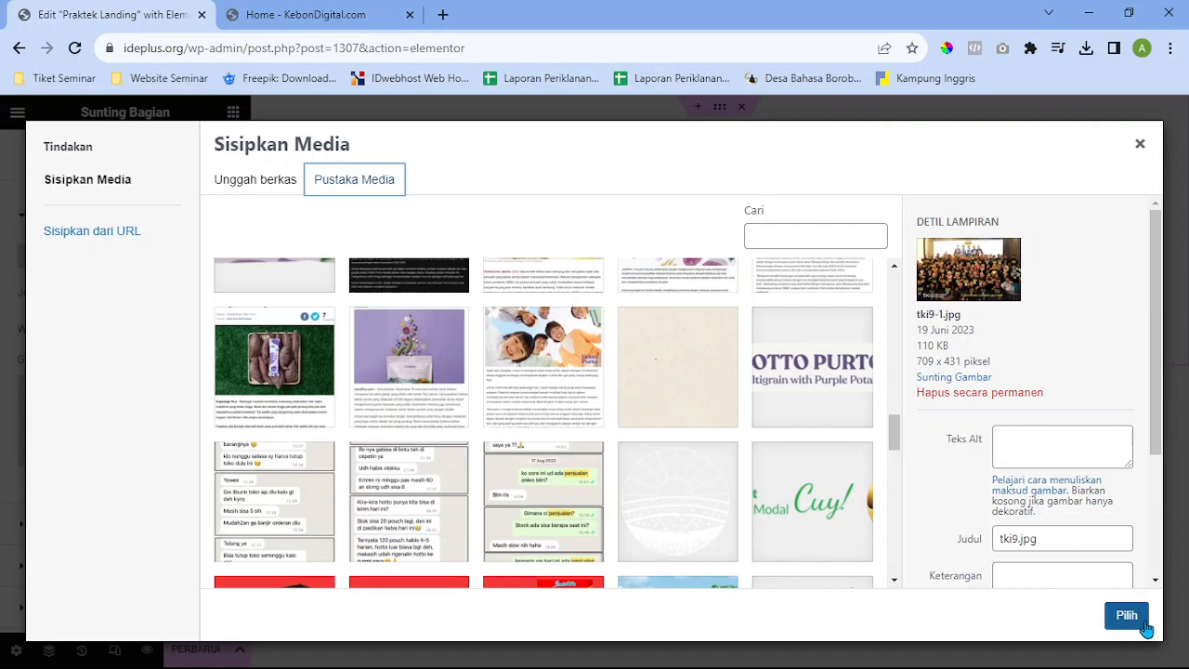
left_click(1144, 624)
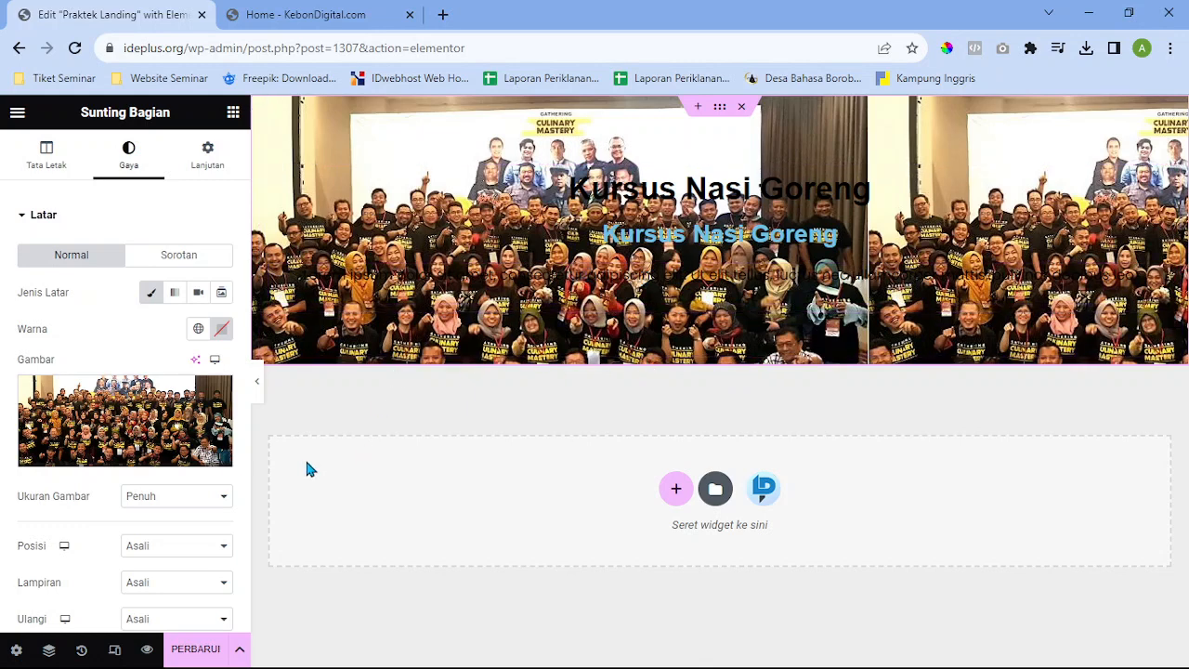
scroll(223, 464, "down", 1)
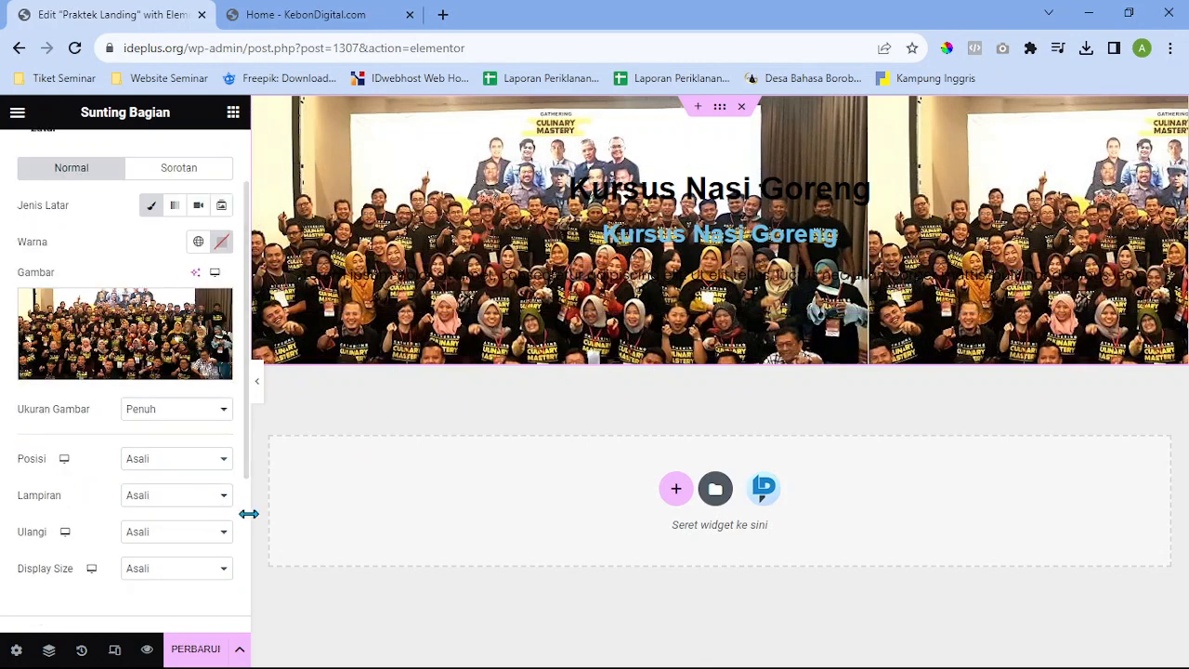
scroll(204, 428, "up", 1)
scroll(197, 446, "down", 1)
scroll(198, 449, "down", 1)
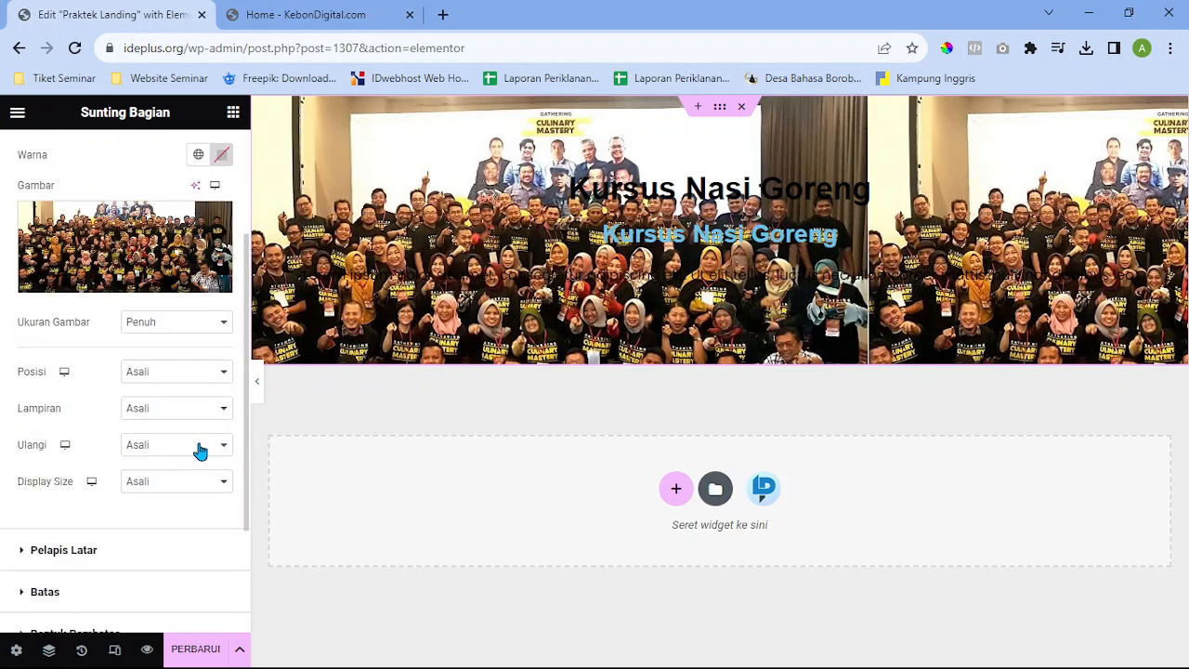
scroll(200, 450, "up", 2)
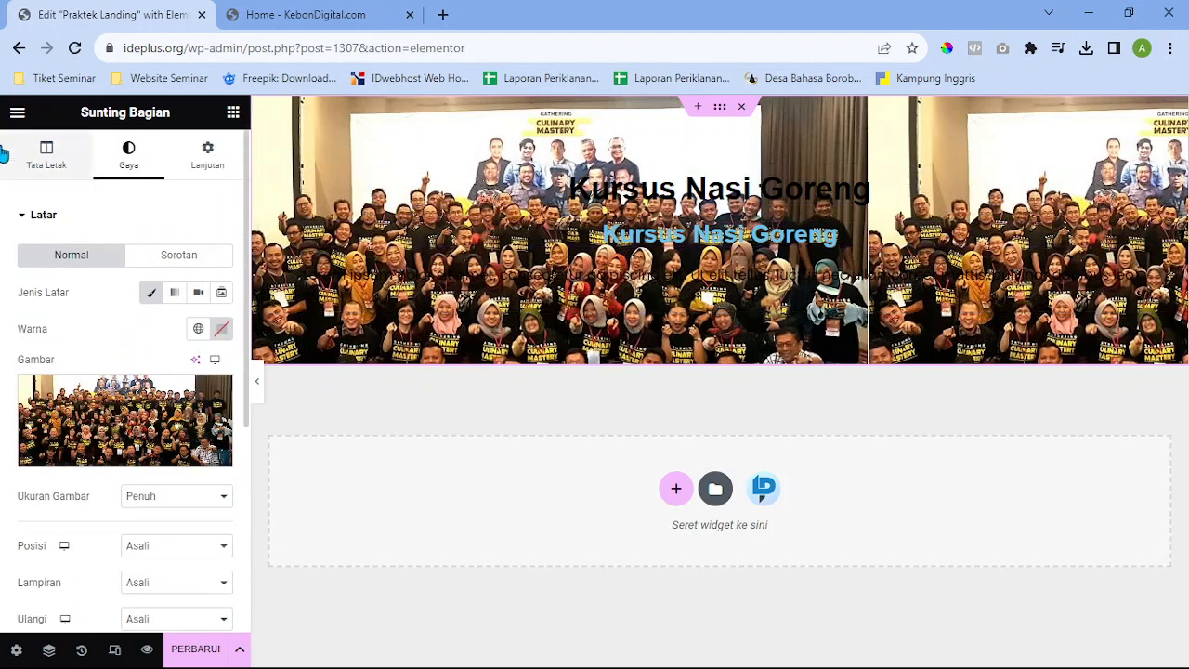
left_click(46, 159)
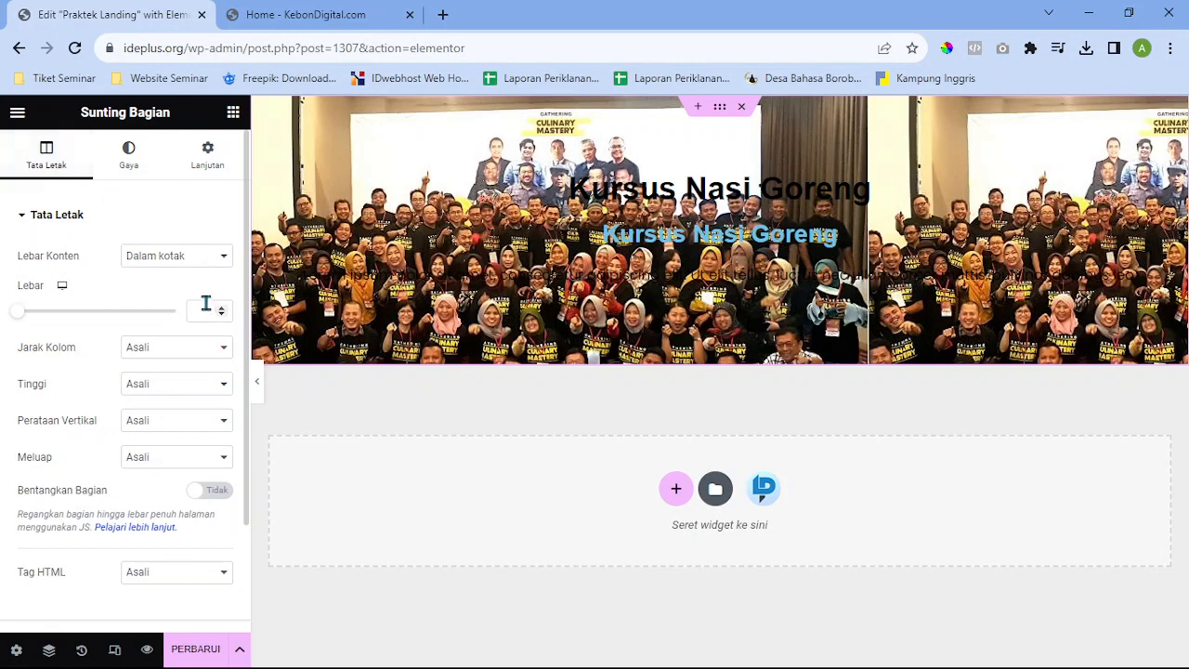
scroll(149, 372, "down", 1)
scroll(148, 409, "down", 1)
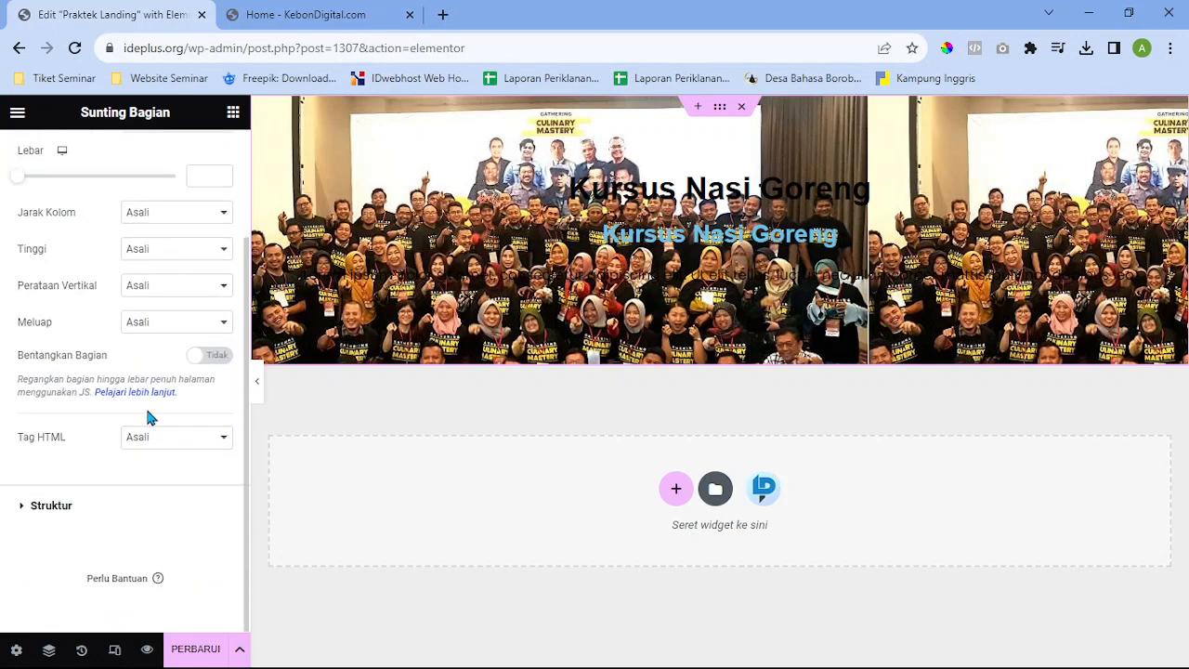
scroll(147, 408, "up", 2)
left_click(130, 160)
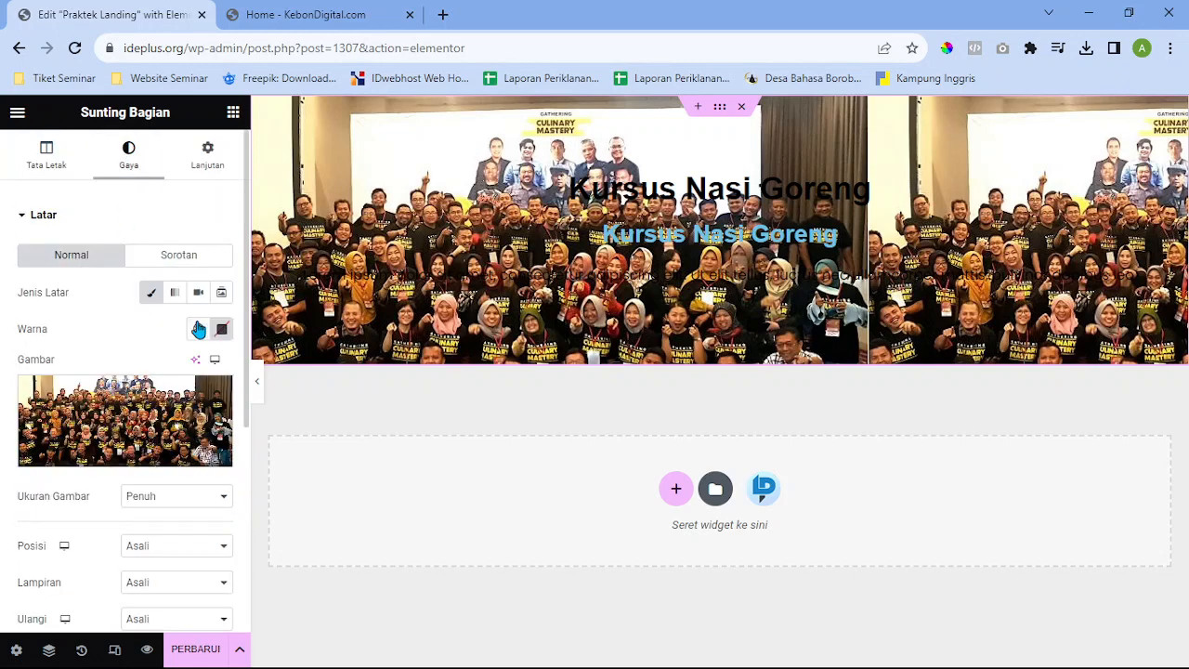
scroll(214, 362, "down", 2)
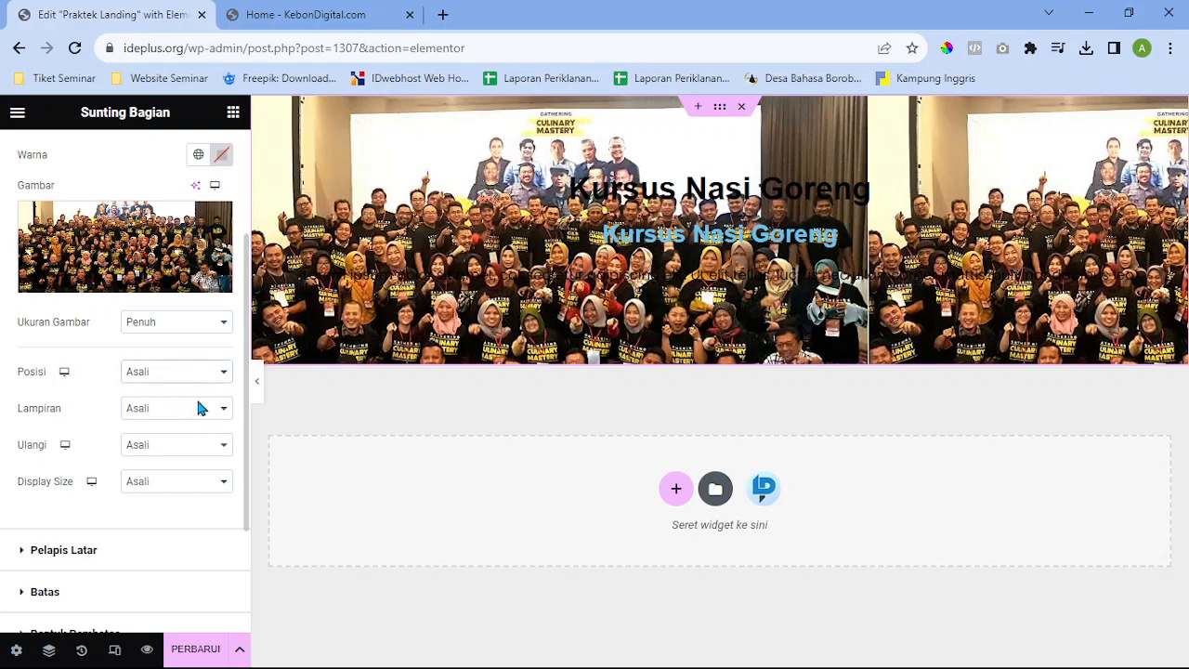
Set the background photo to Center Left position, no repeat, and Cover size
left_click(197, 407)
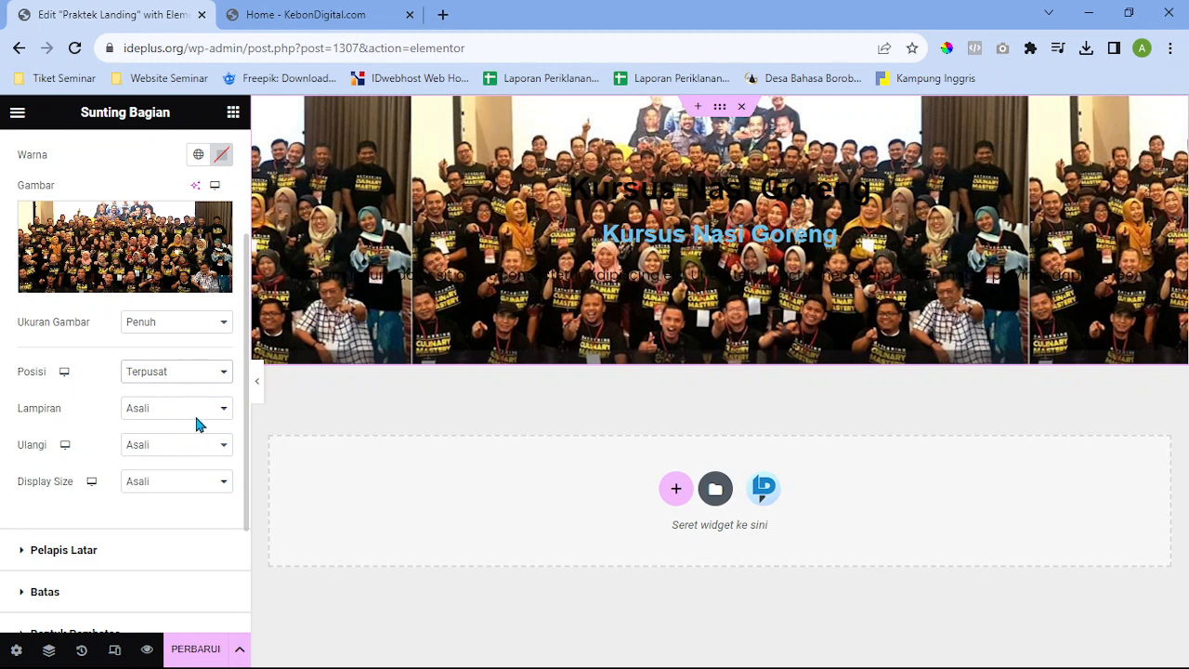
left_click(195, 415)
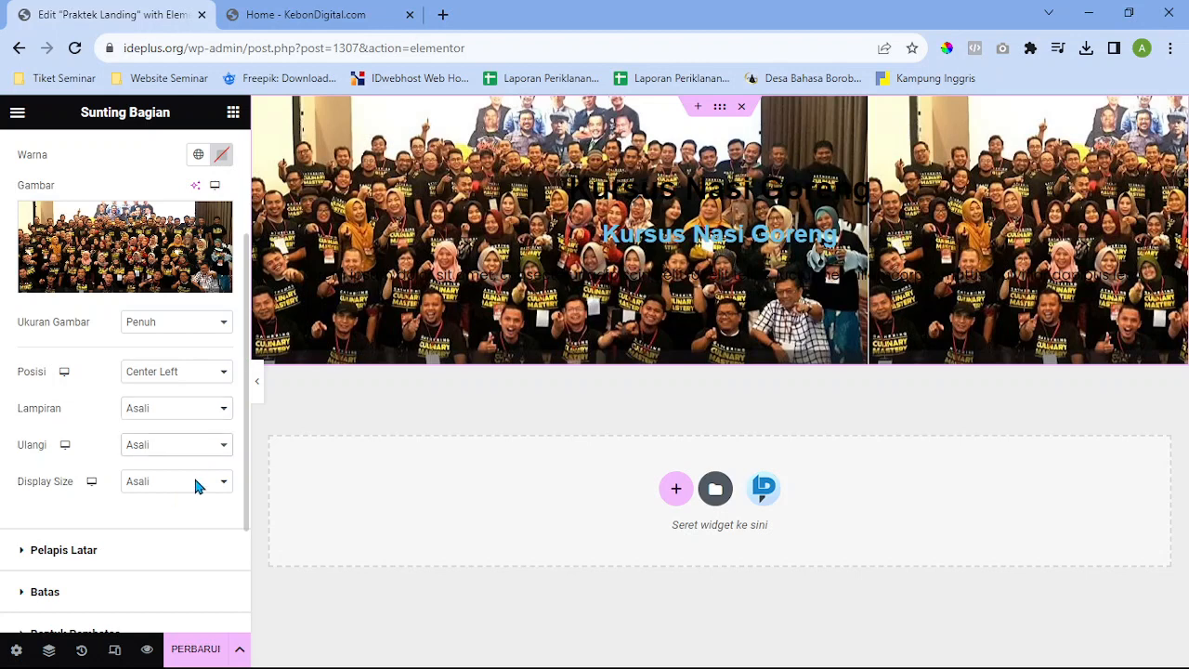
left_click(196, 486)
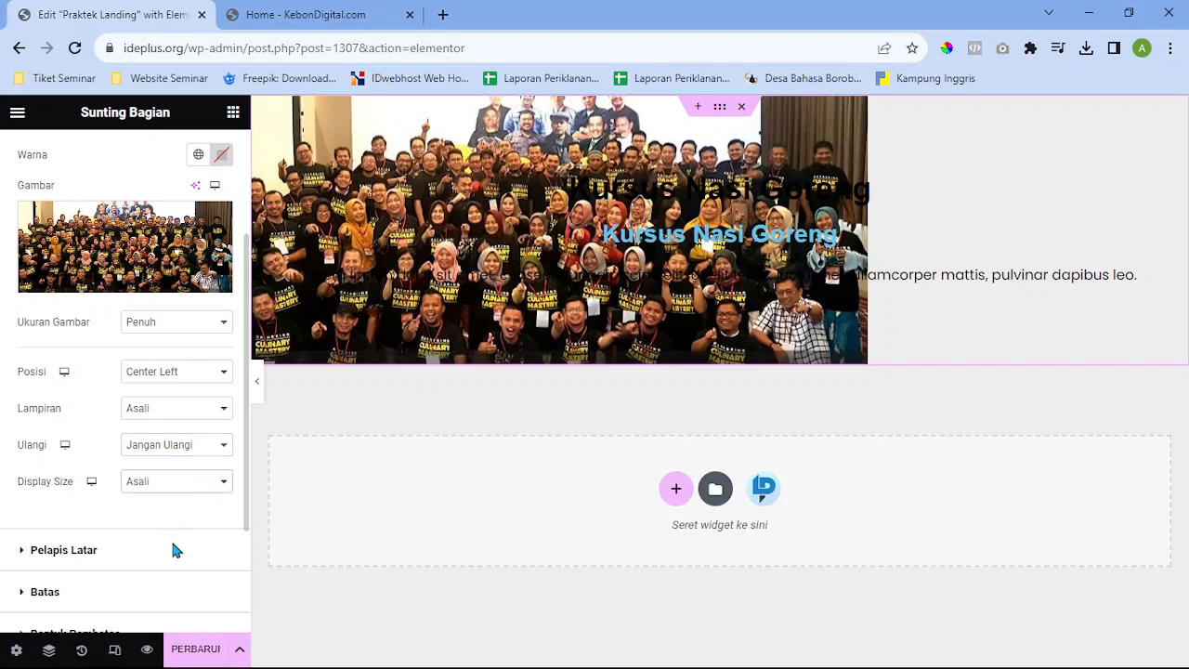
left_click(186, 515)
left_click(188, 533)
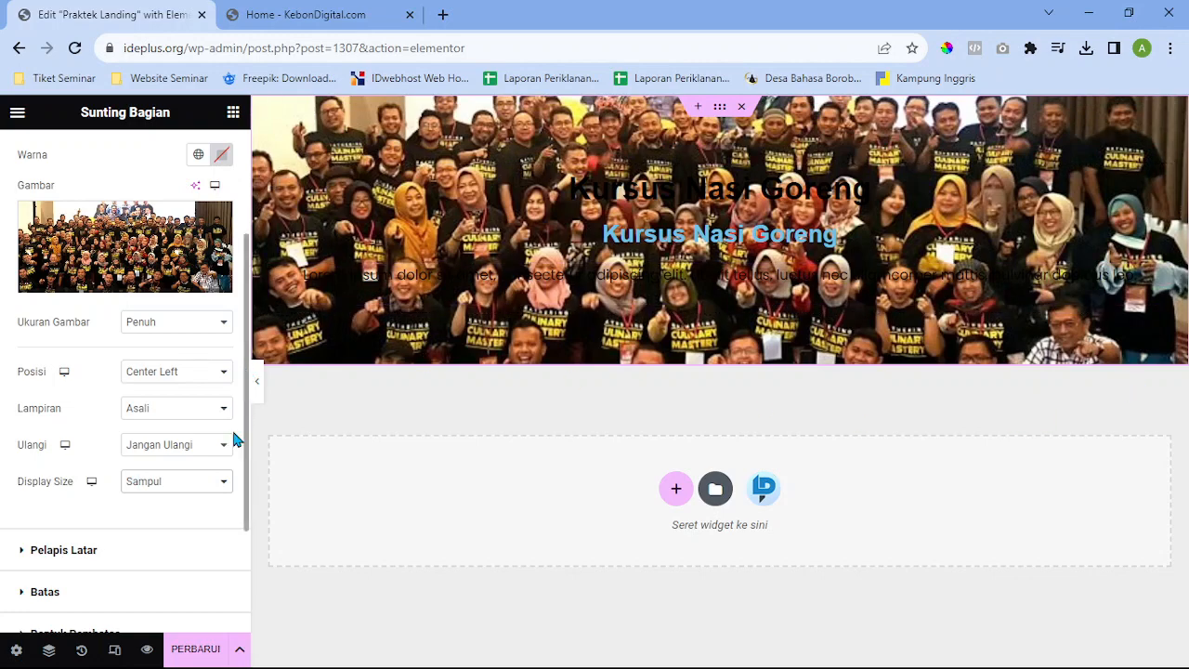
Preview the page, then collapse Background and expand the Background Overlay settings
left_click(259, 389)
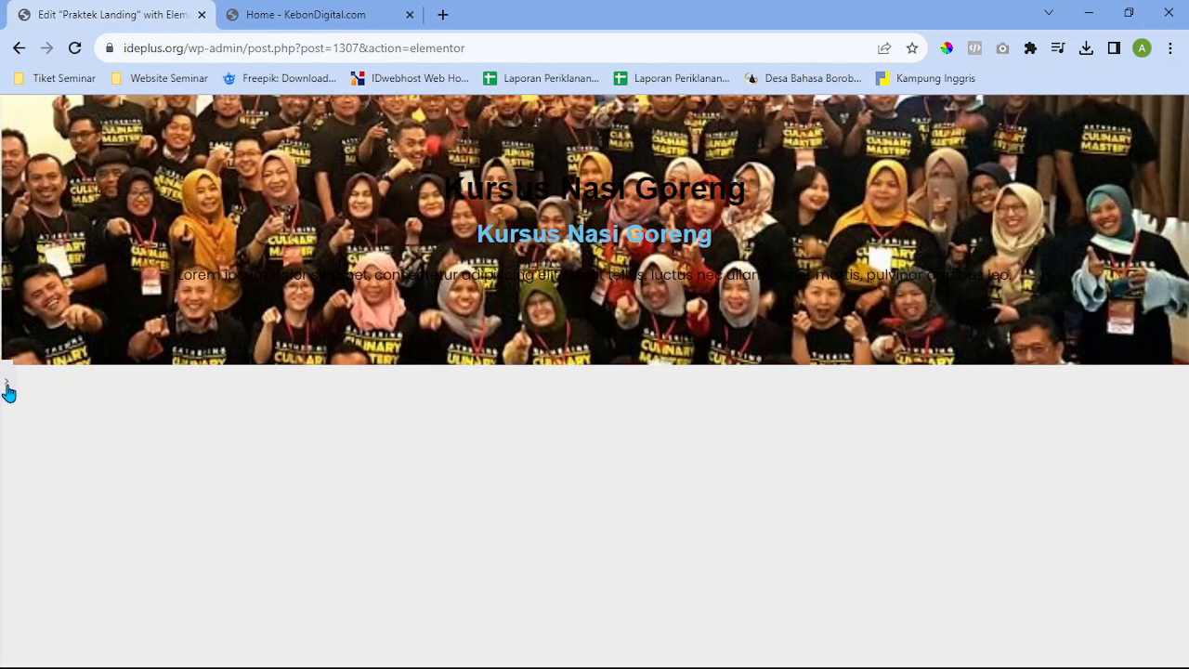
left_click(7, 390)
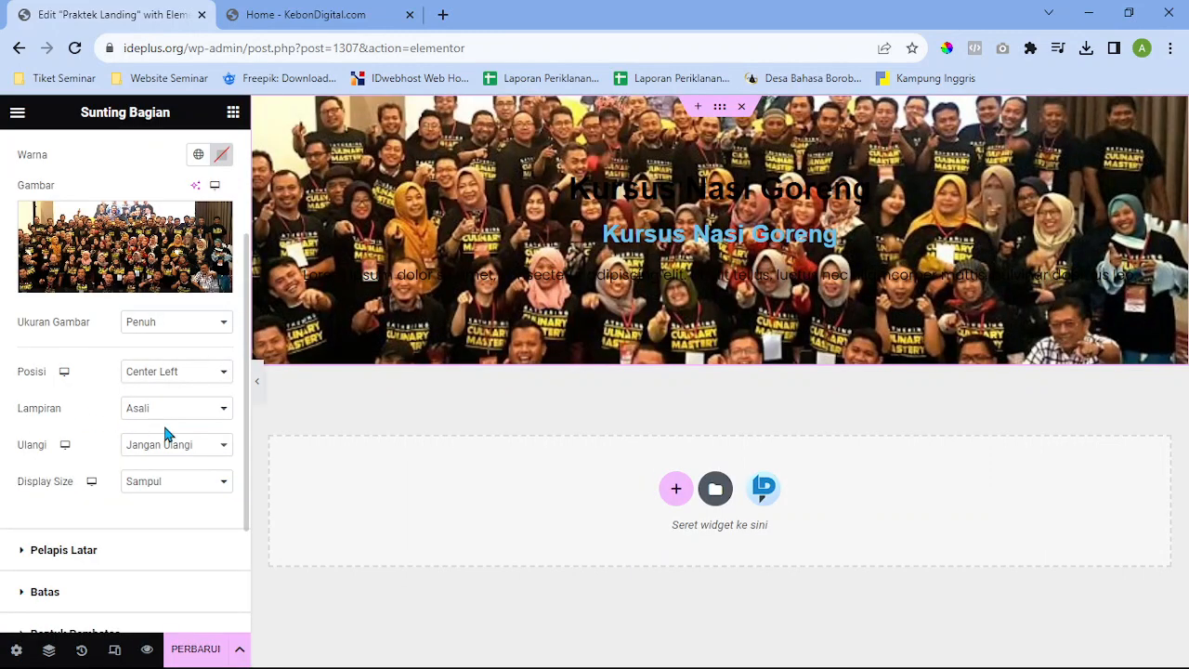
scroll(139, 320, "up", 3)
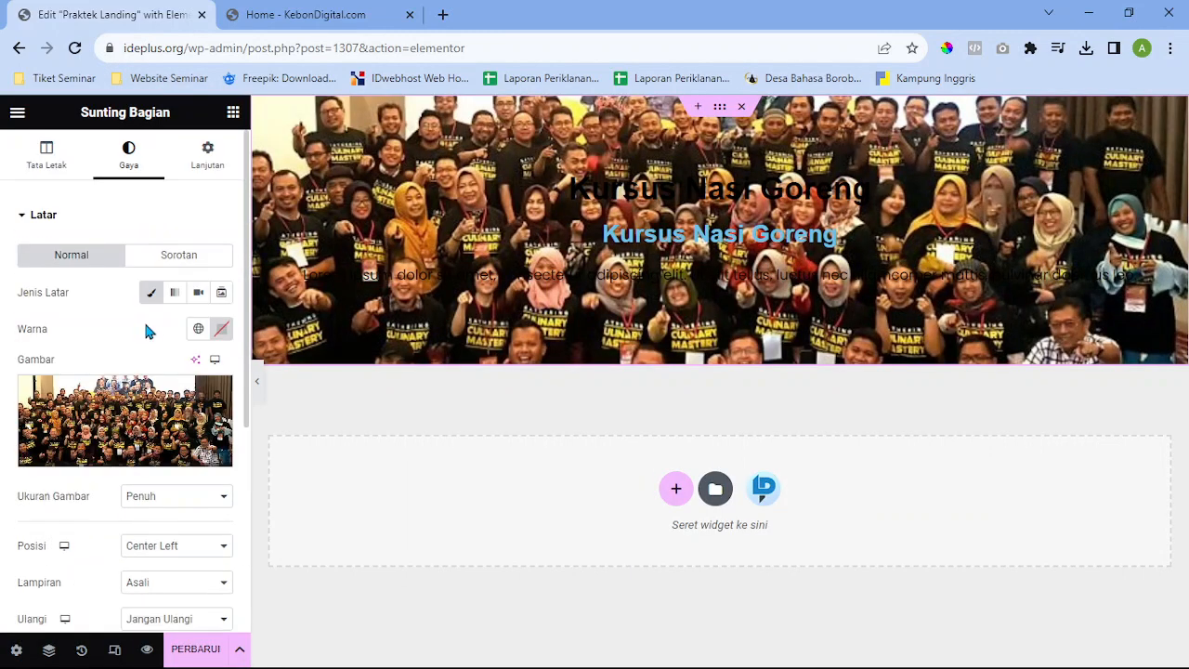
left_click(87, 215)
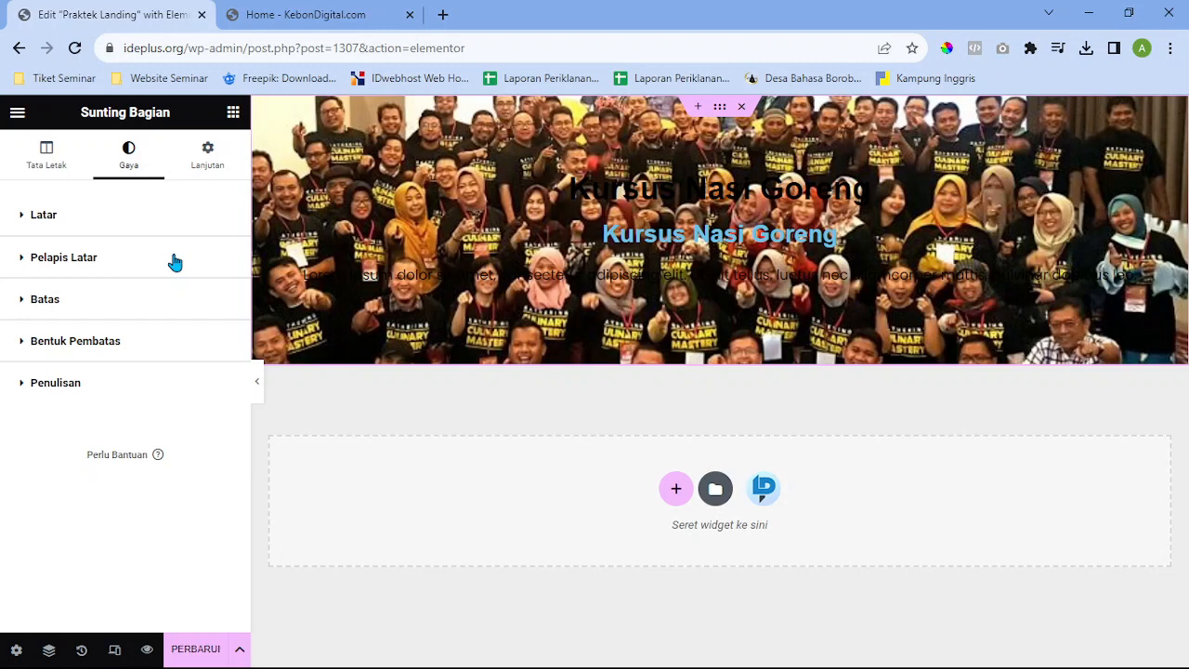
left_click(35, 258)
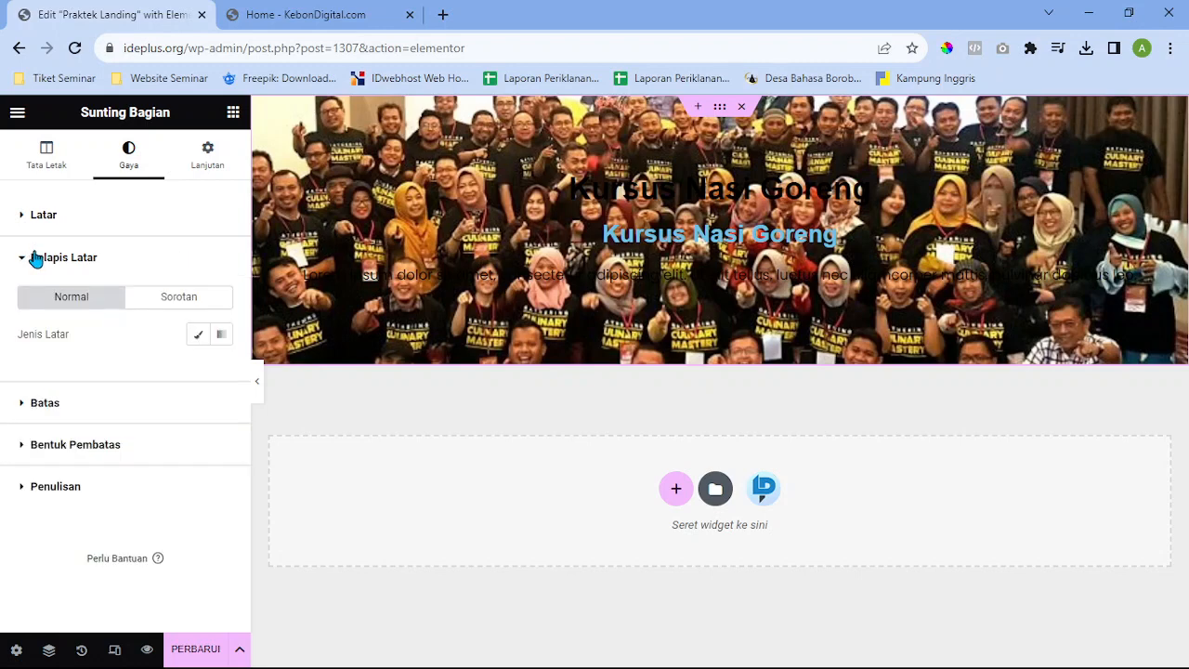
Add a classic red colour overlay at 0.7 opacity over the crowd photo
left_click(201, 340)
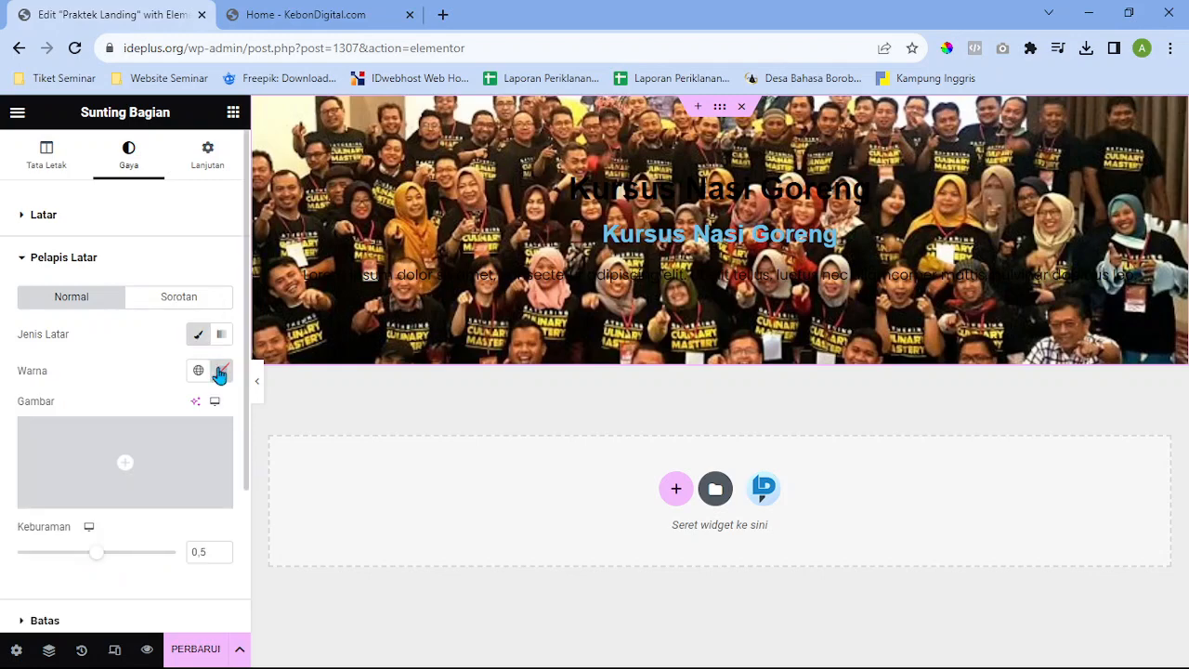
left_click(220, 371)
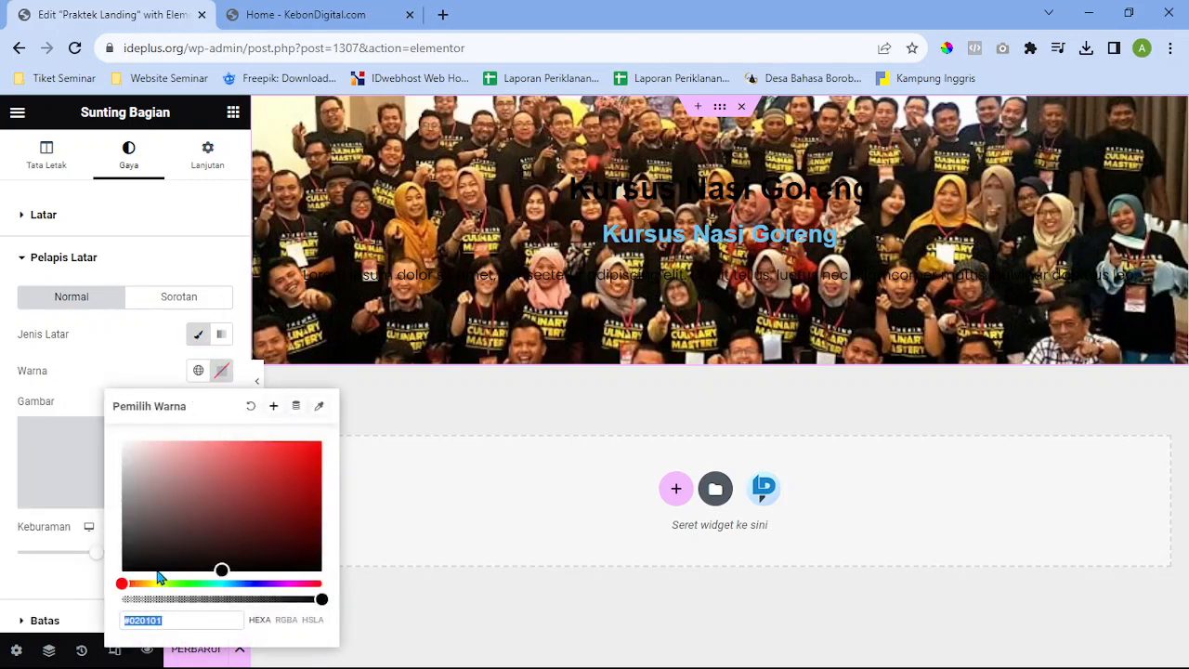
left_click_drag(144, 544, 306, 449)
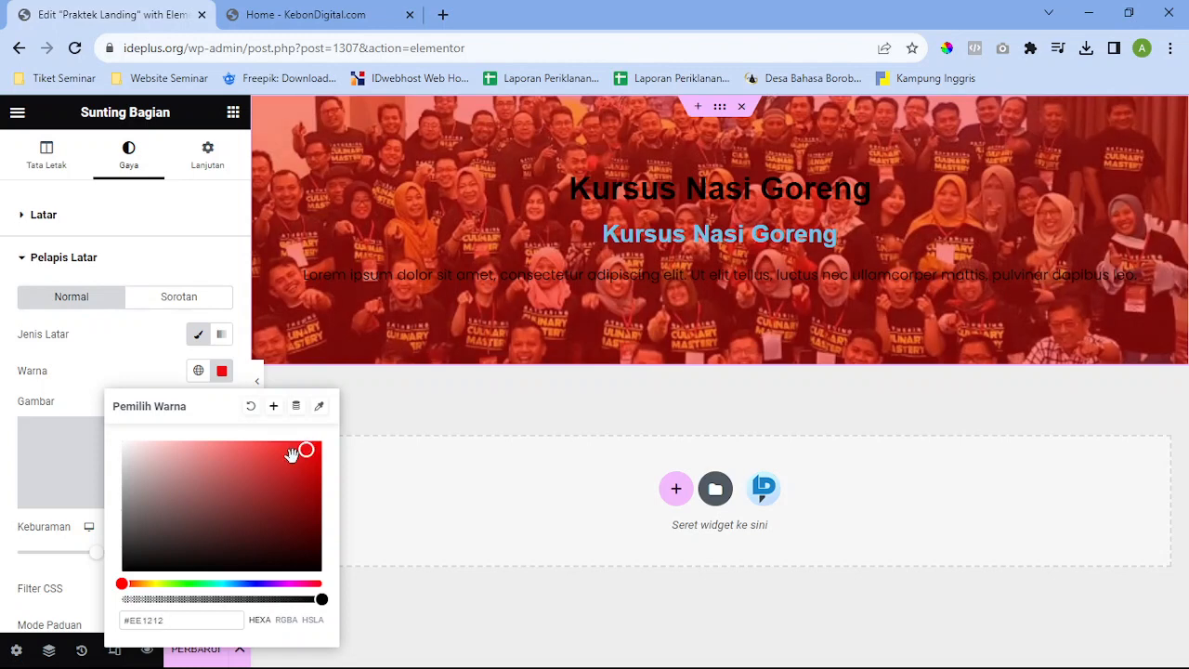
left_click(224, 373)
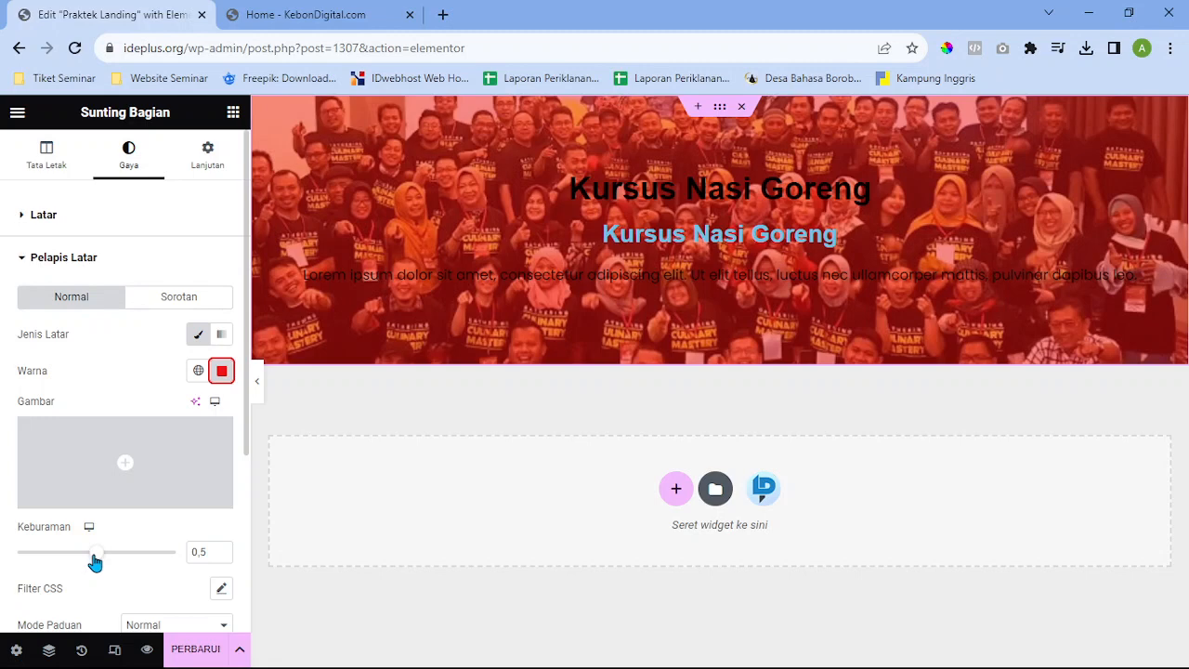
left_click_drag(94, 561, 130, 561)
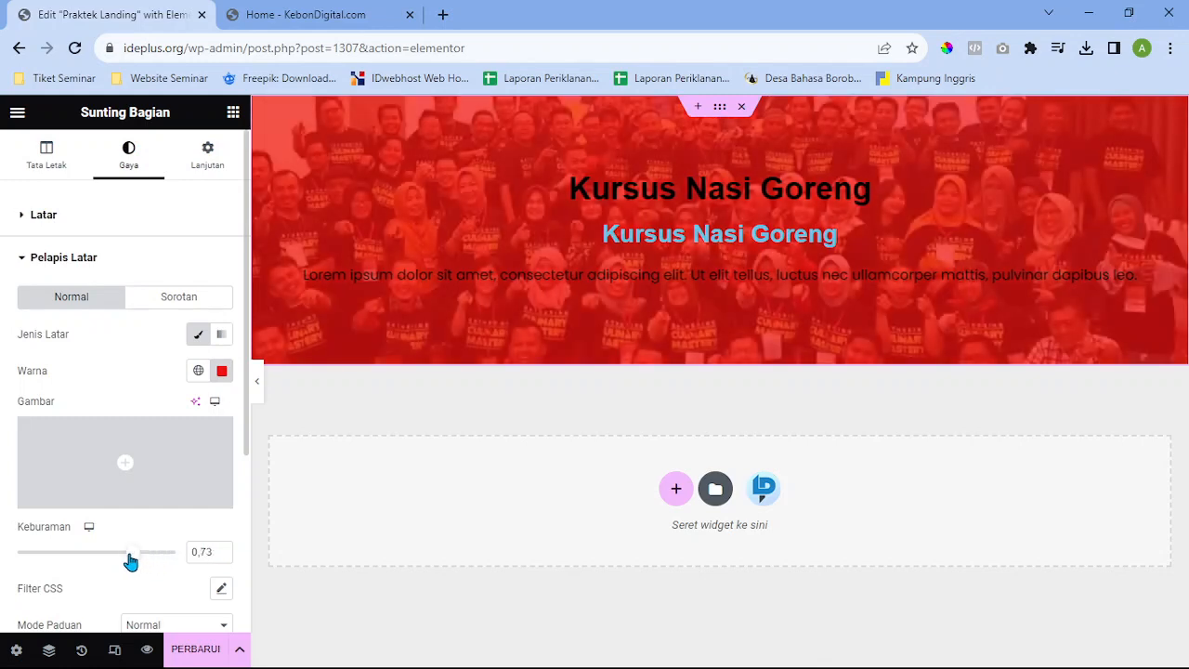
left_click(222, 558)
left_click(222, 558)
left_click(222, 557)
left_click(221, 557)
left_click(223, 551)
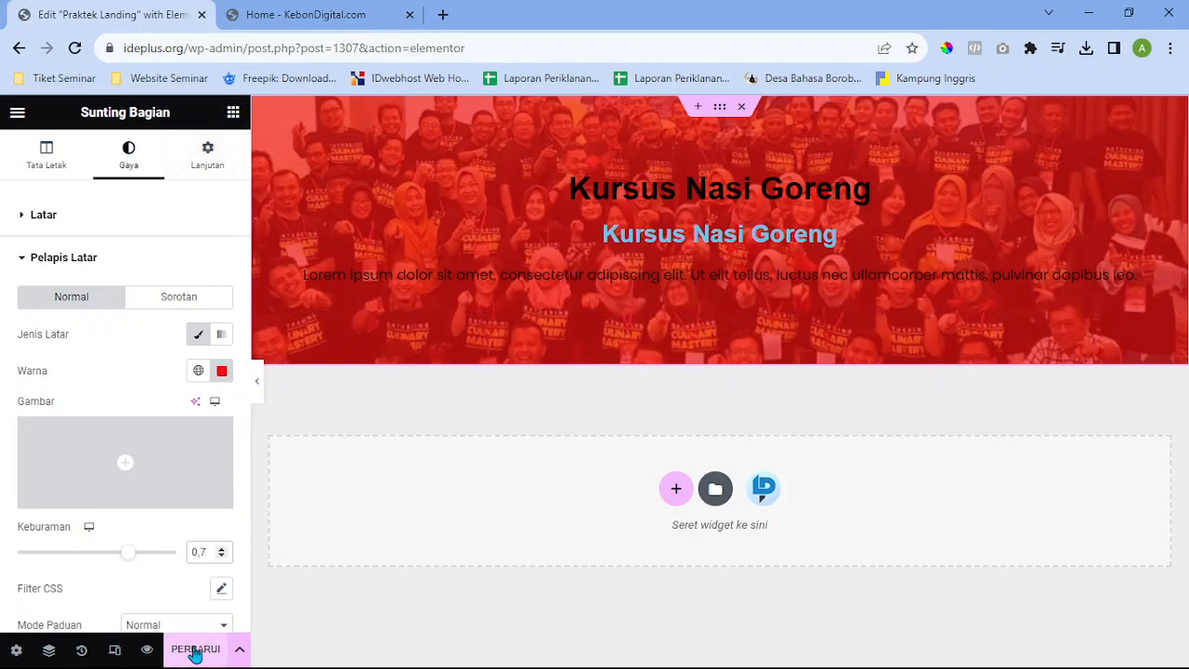
Delete the red hero section and open the template import screen under My Templates
left_click(741, 107)
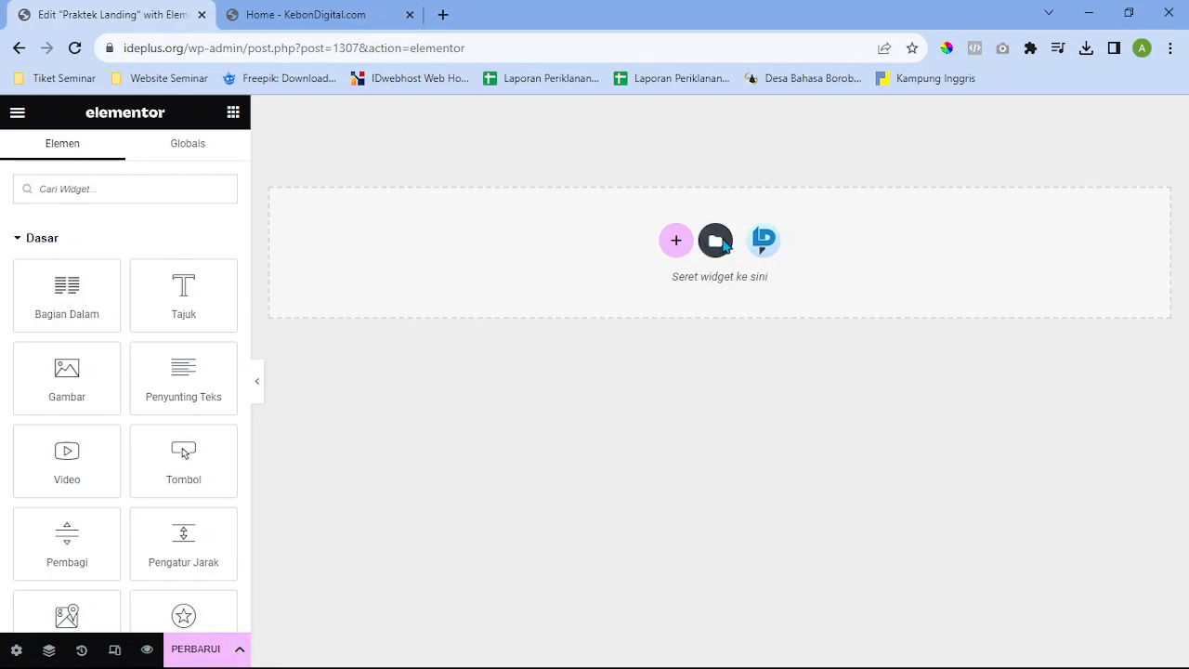
left_click(718, 241)
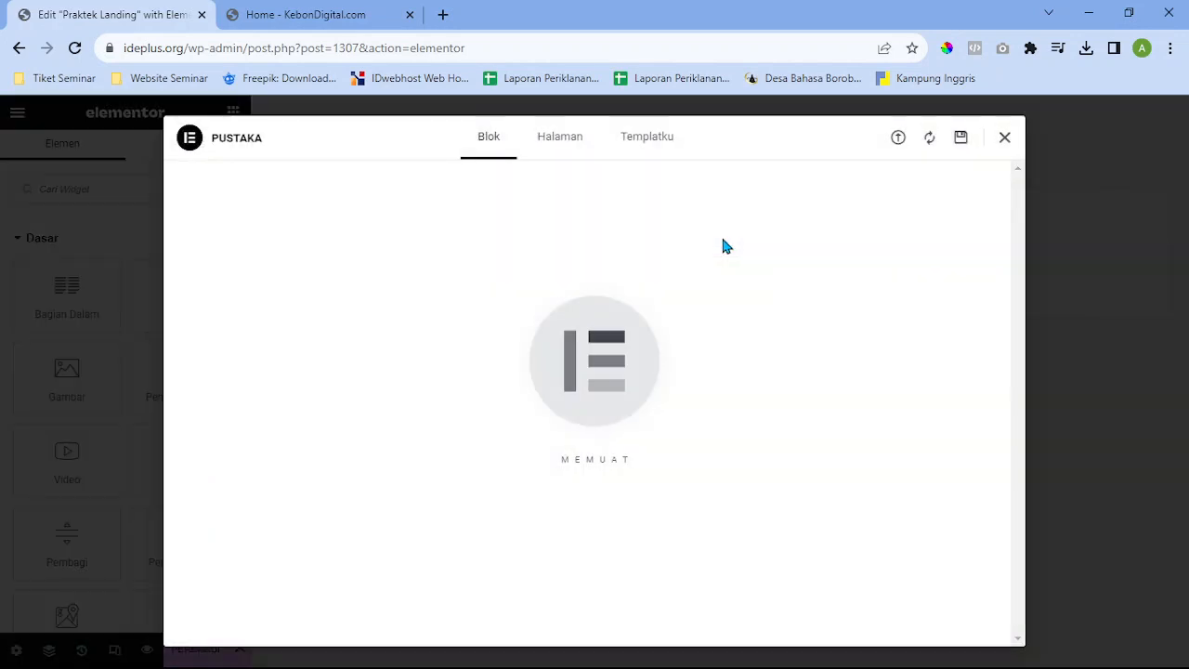
left_click(682, 146)
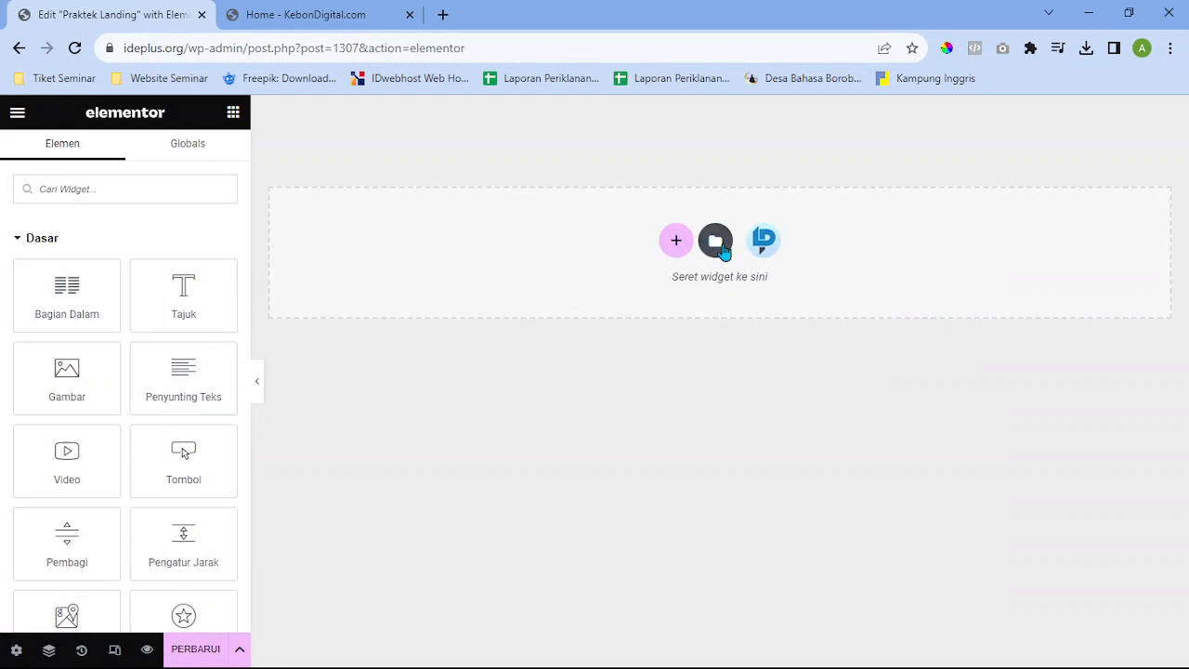
left_click(724, 247)
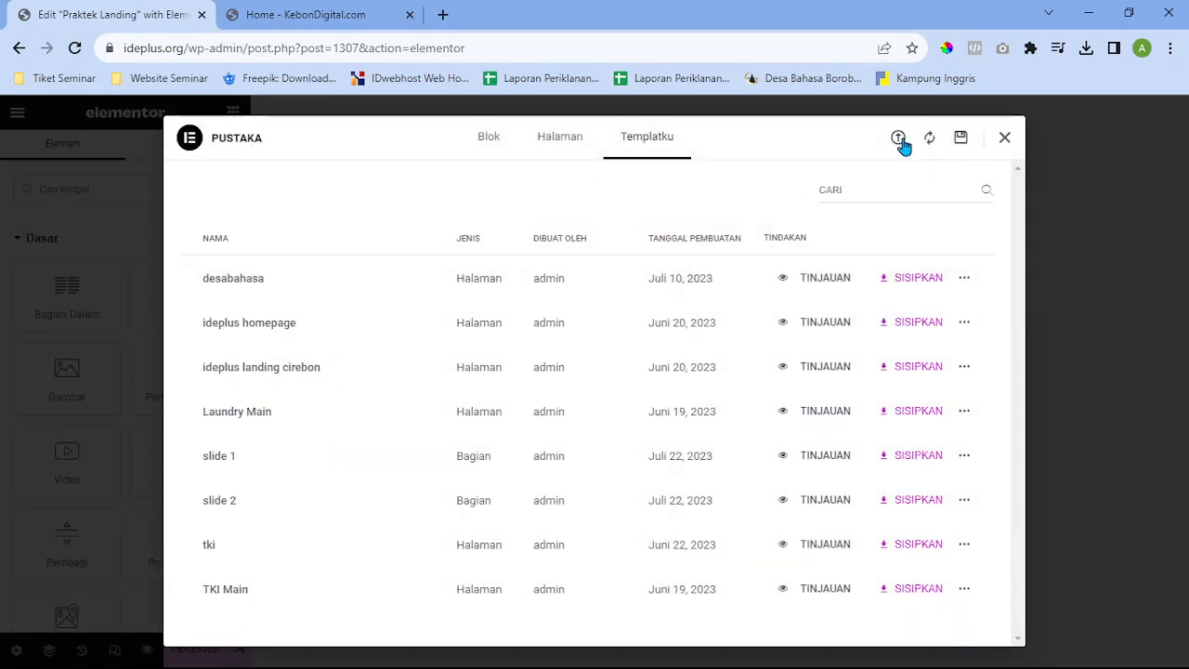
left_click(899, 140)
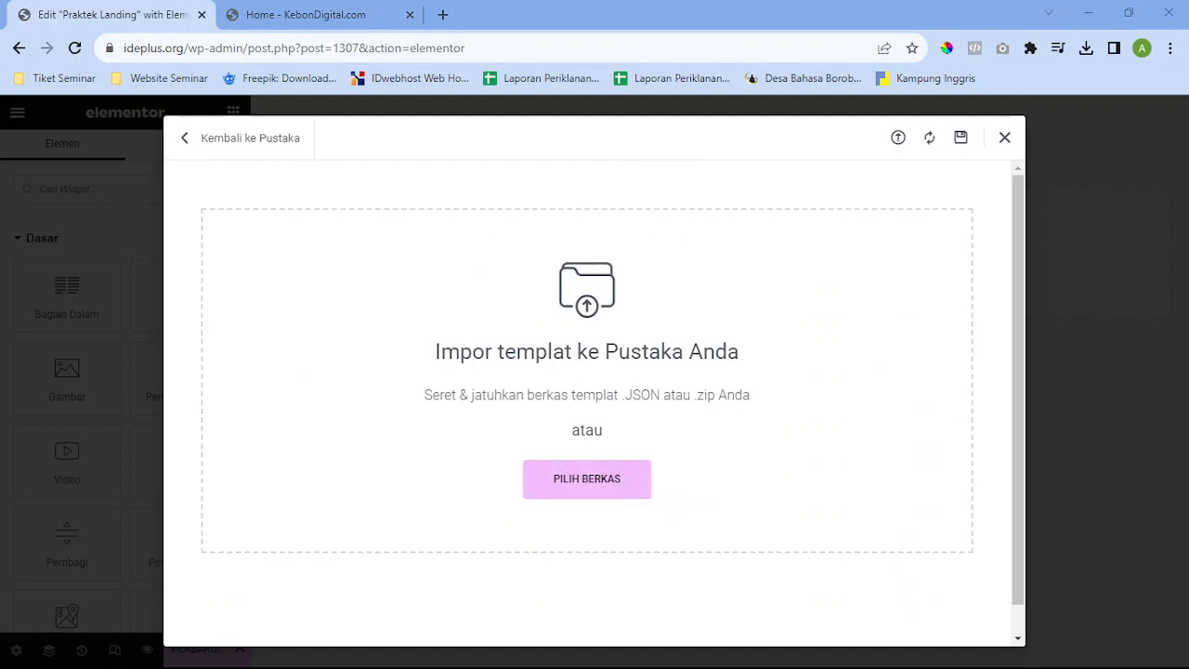
Choose the Kursus Nasi Goreng template file to import into Templatku
left_click(613, 478)
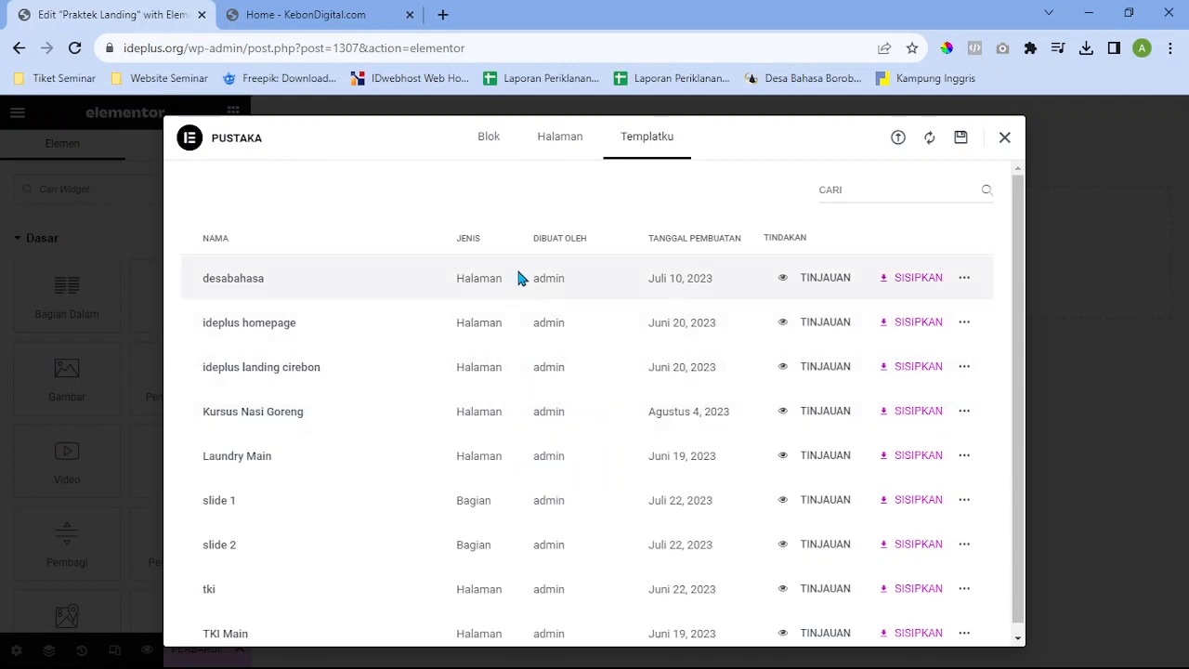
Insert the Kursus Nasi Goreng template via SISIPKAN and preview the filled page with the panel hidden
scroll(519, 278, "down", 1)
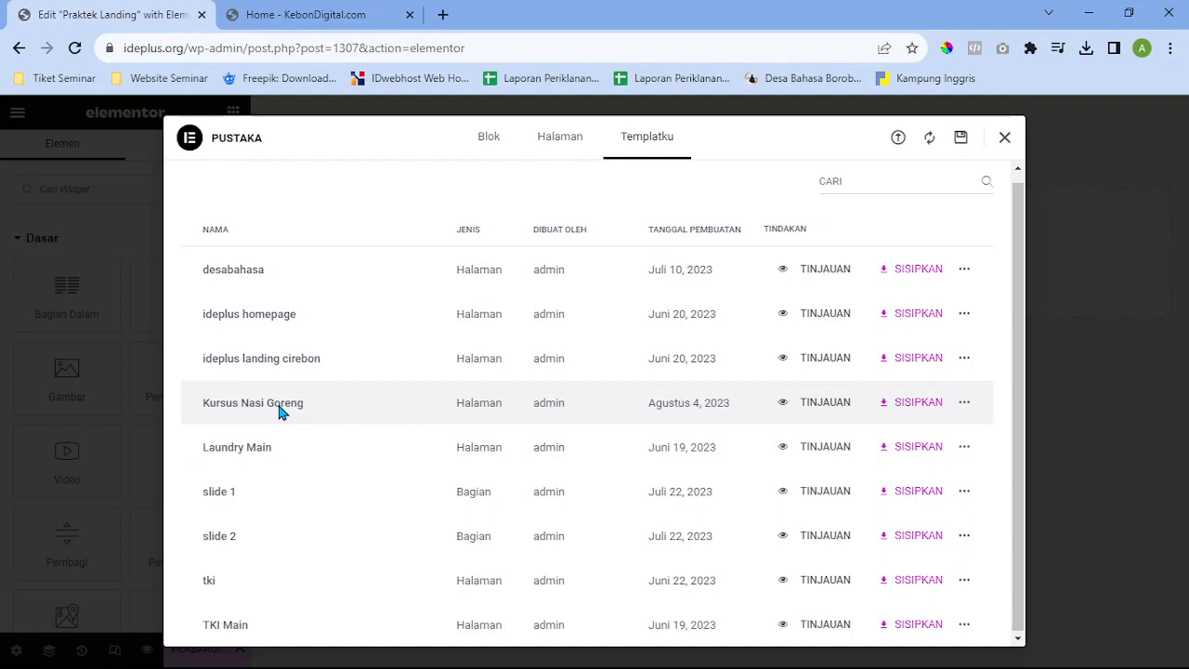
left_click(916, 409)
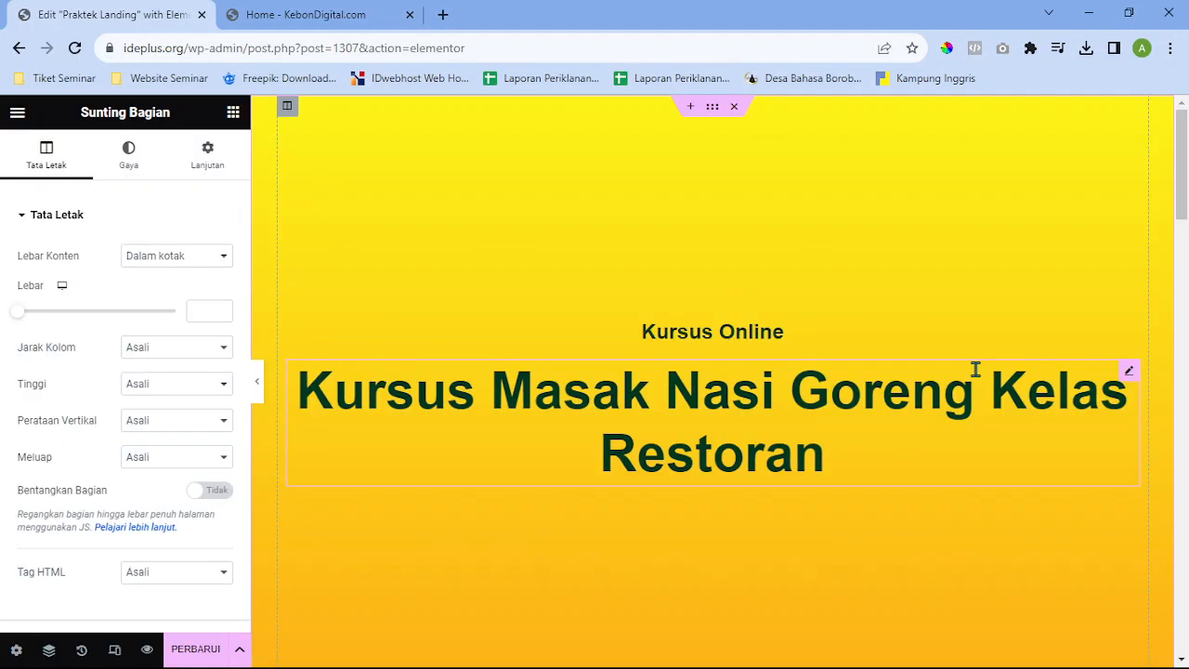
left_click(258, 380)
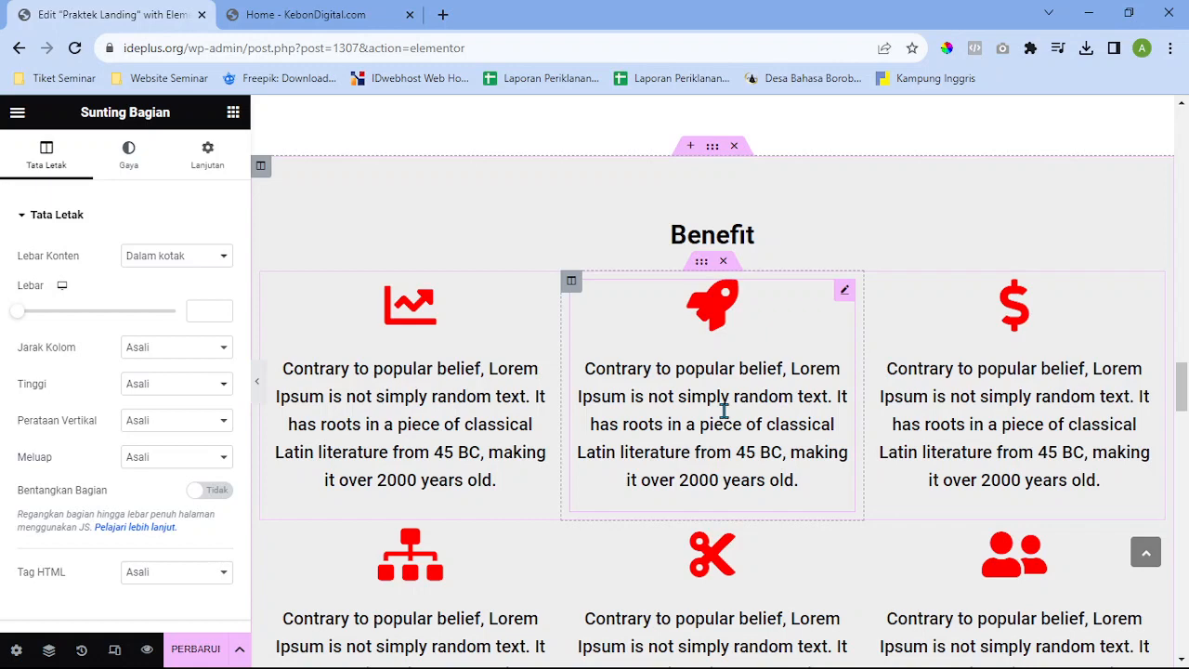
left_click_drag(1181, 386, 1186, 133)
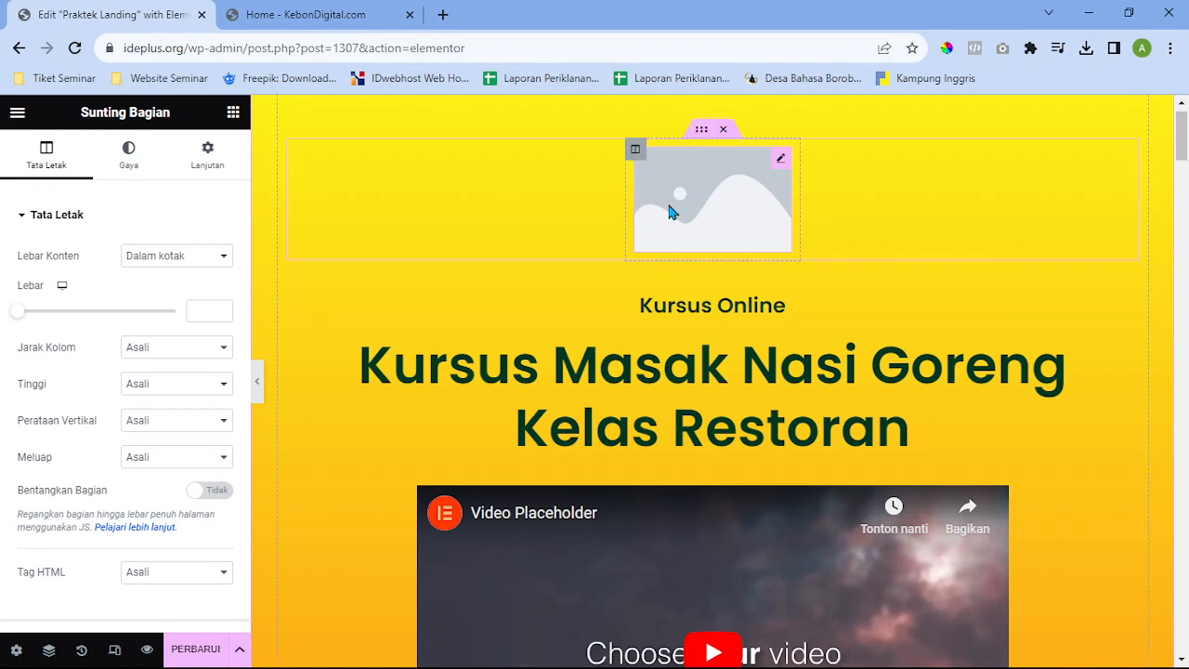
Replace the hero's placeholder image with the LASTDAY PRODUCTION logo from the media library
left_click(789, 166)
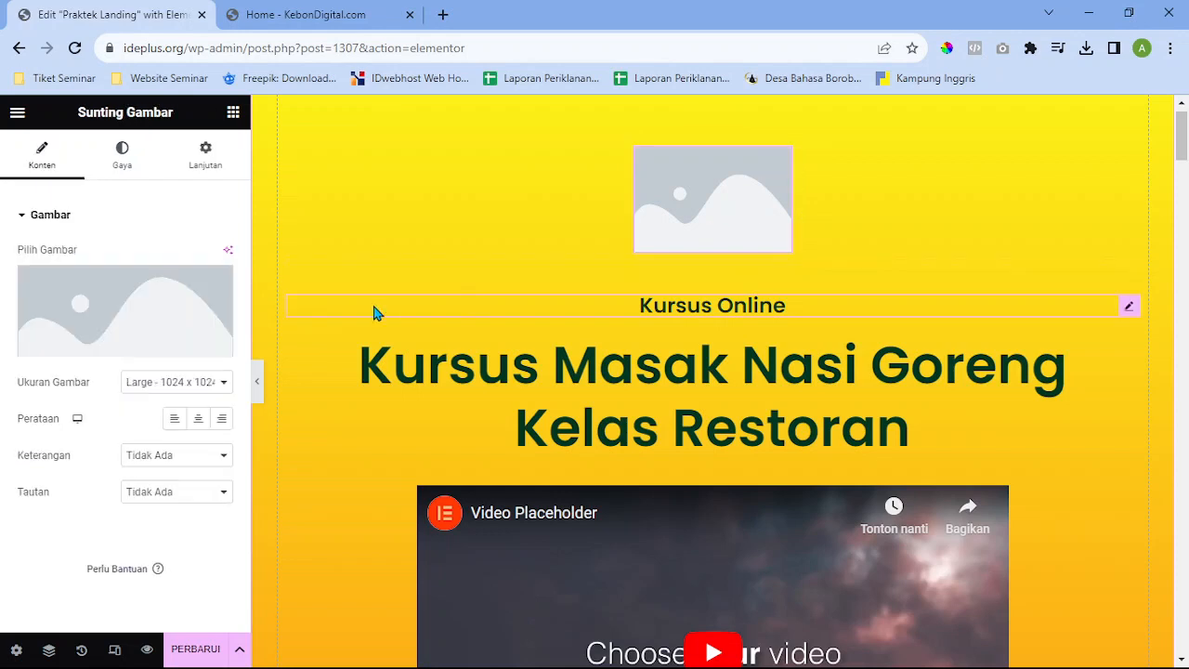
left_click(121, 299)
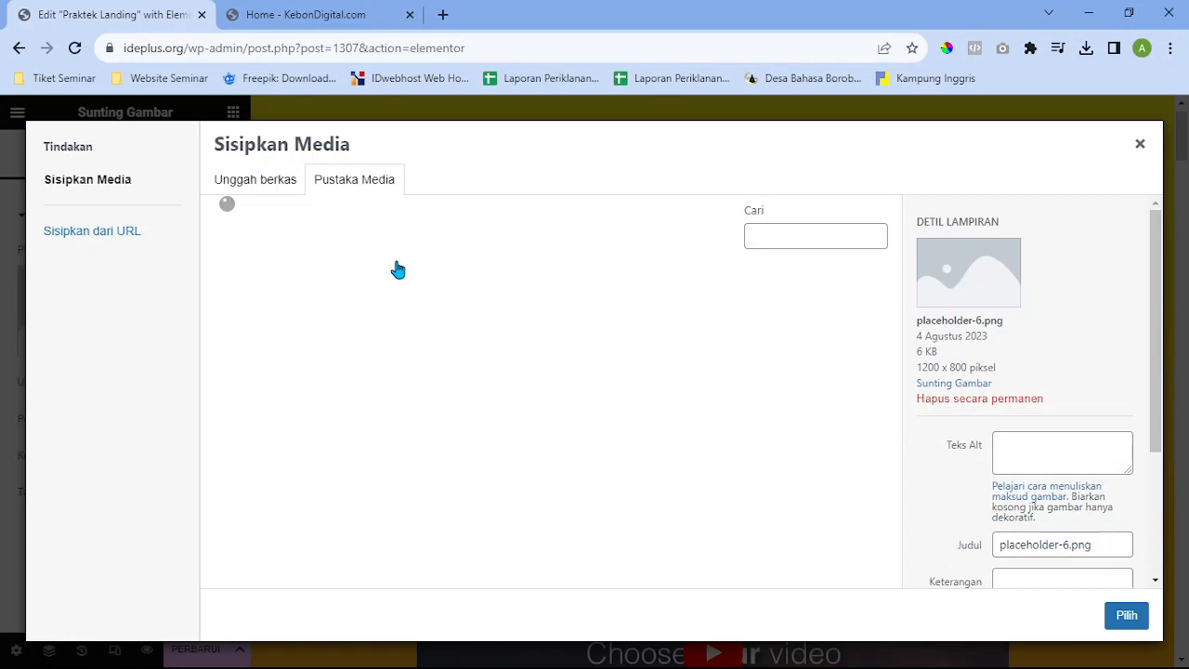
scroll(721, 409, "down", 5)
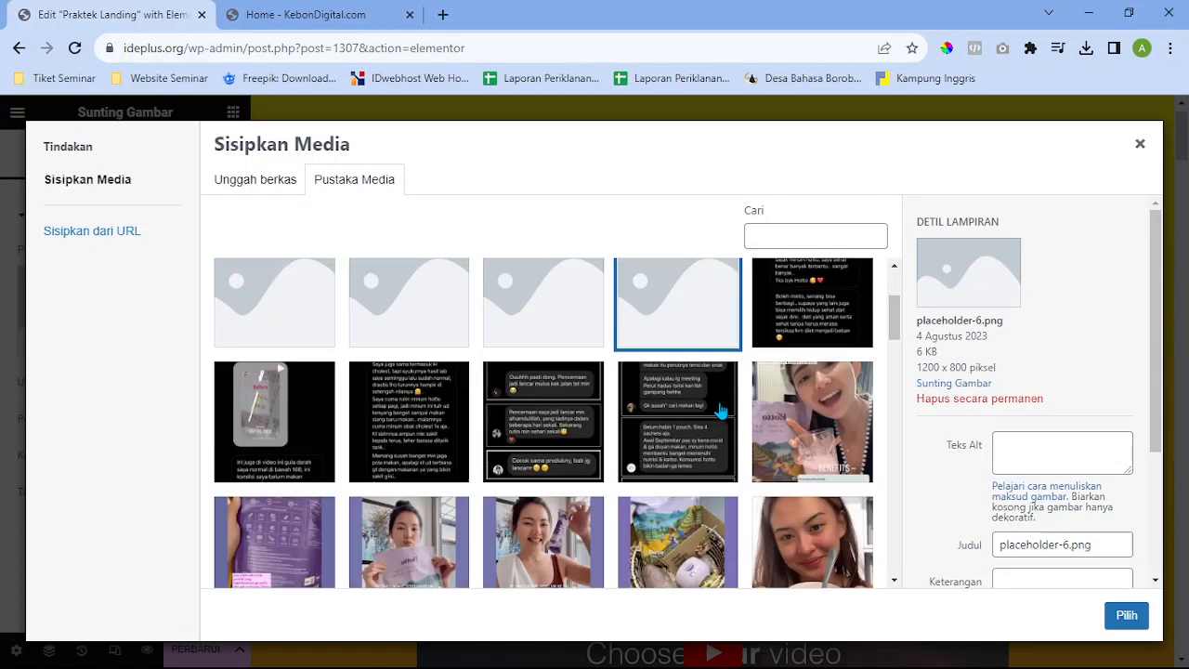
scroll(721, 409, "down", 8)
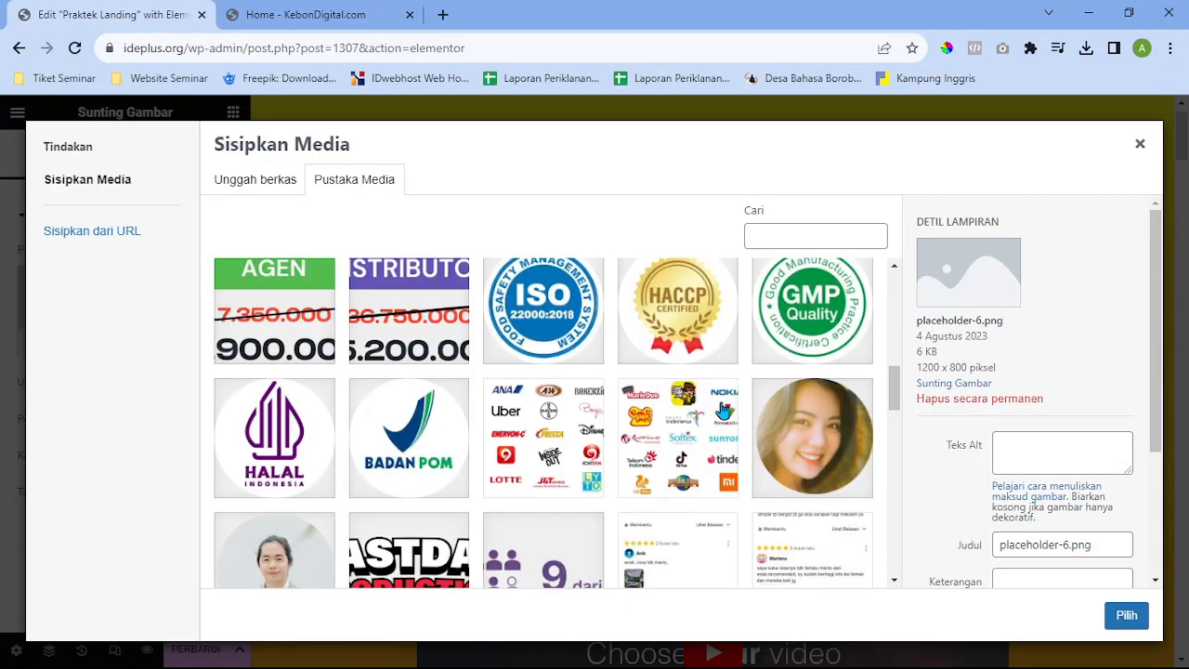
scroll(720, 409, "up", 2)
scroll(517, 422, "down", 4)
scroll(516, 423, "down", 10)
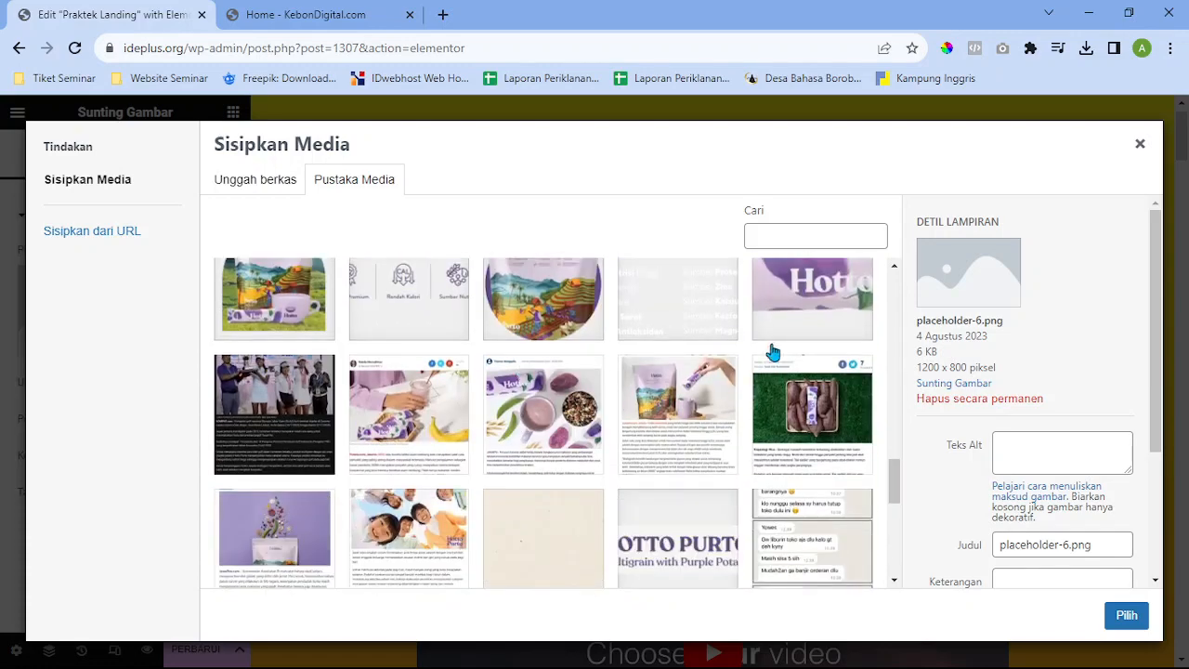
scroll(750, 387, "down", 2)
scroll(746, 366, "up", 4)
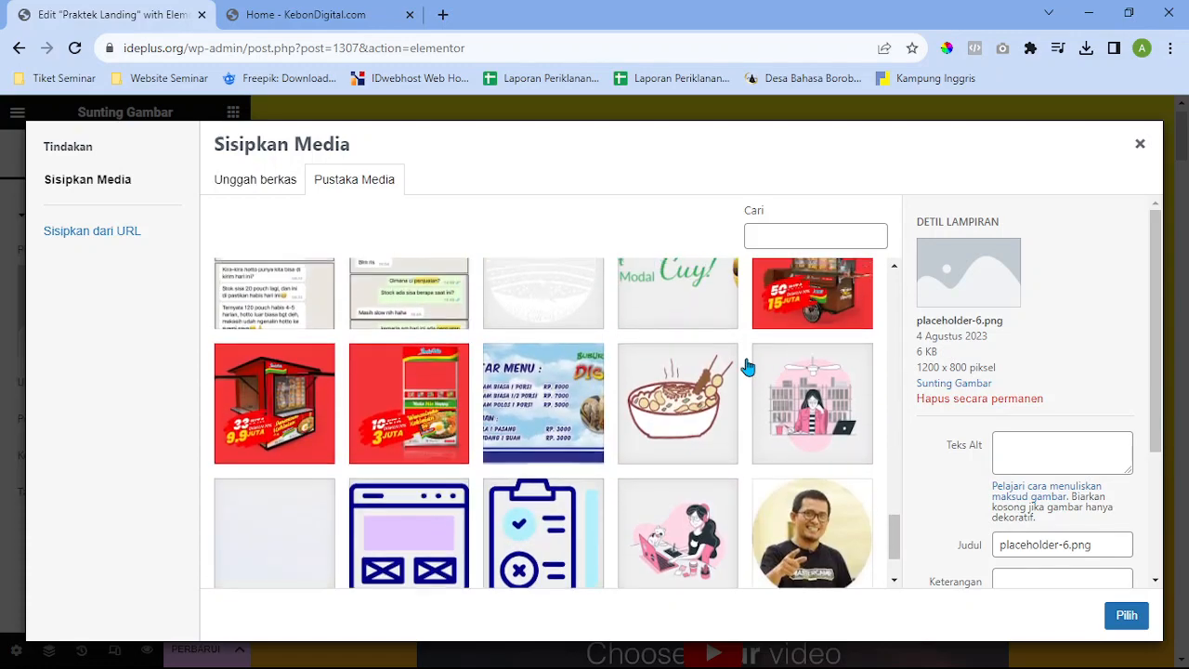
scroll(734, 376, "up", 8)
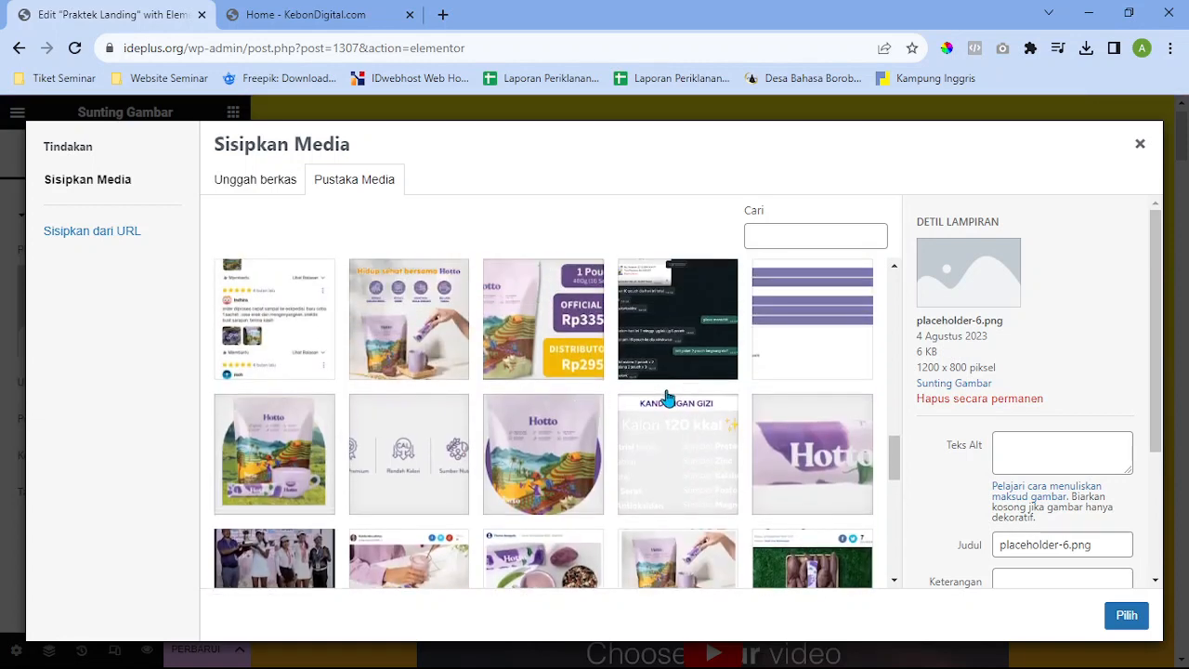
scroll(675, 410, "up", 2)
scroll(676, 410, "down", 10)
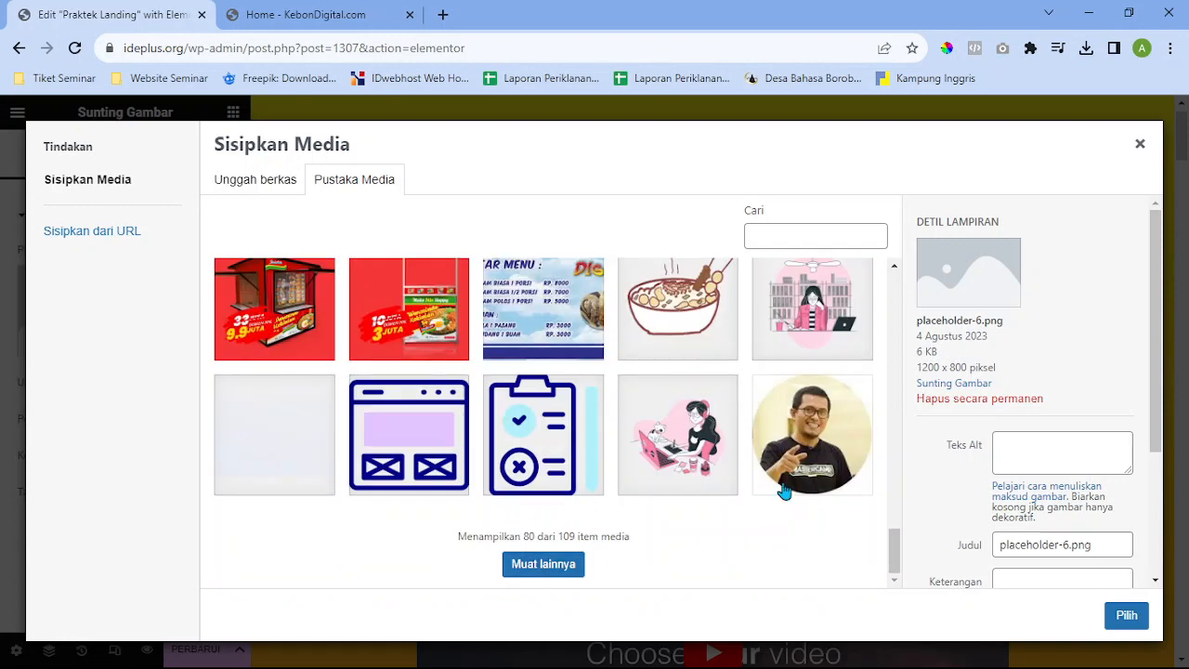
scroll(788, 449, "up", 5)
scroll(787, 449, "up", 6)
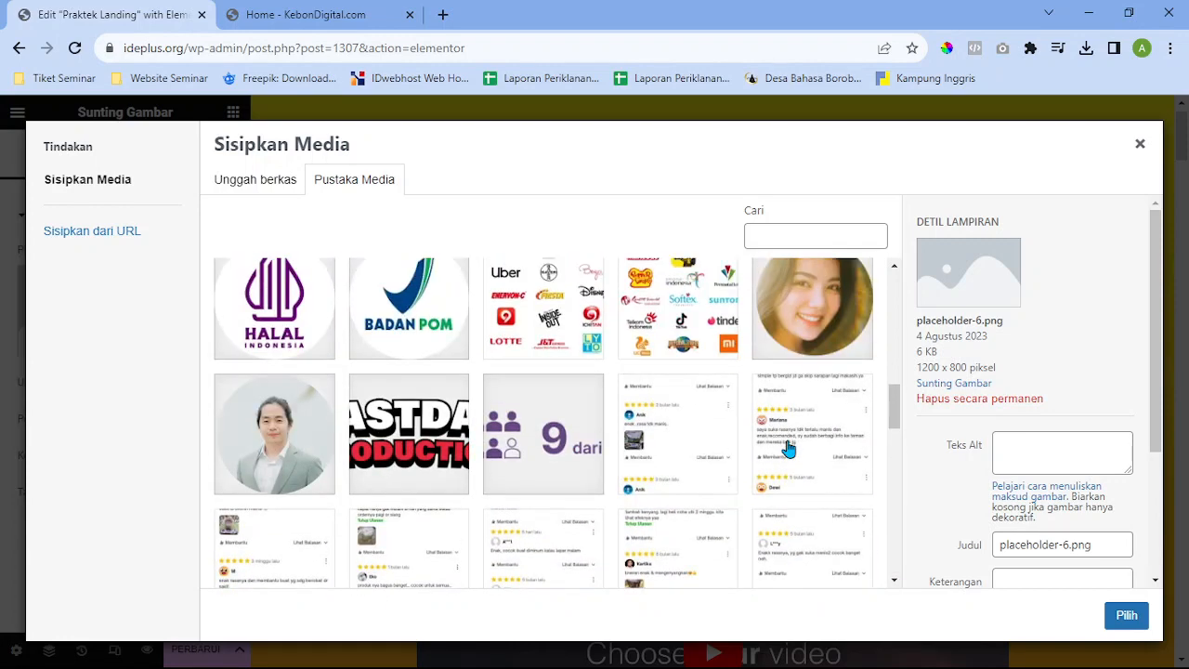
left_click(398, 490)
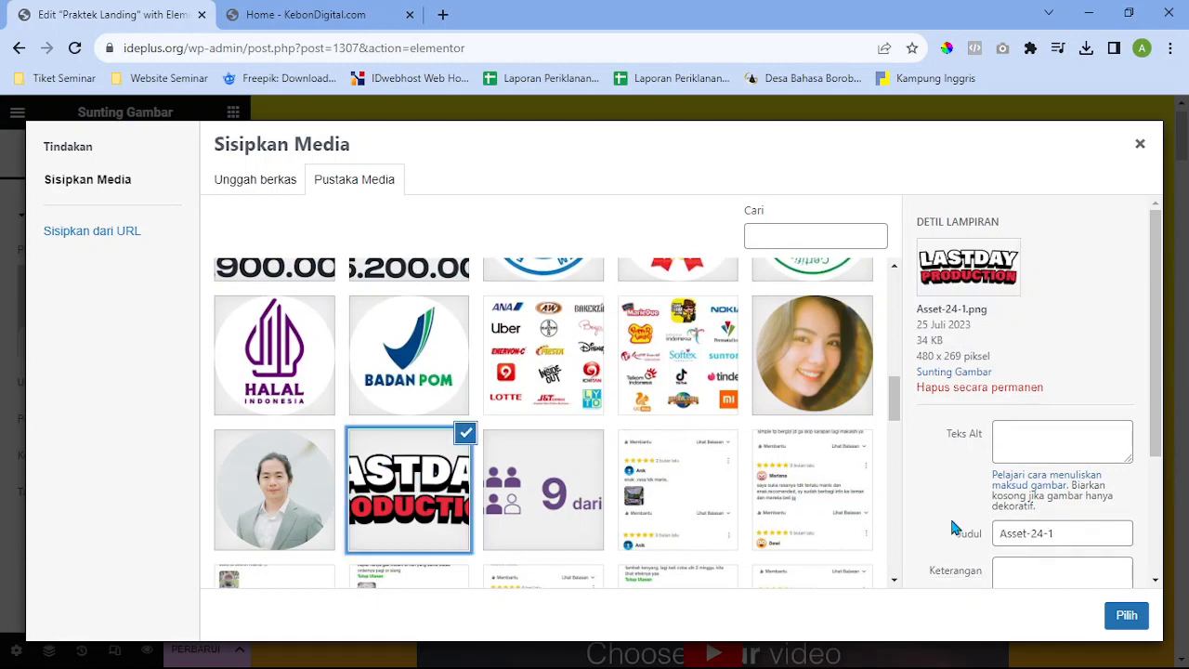
left_click(1127, 615)
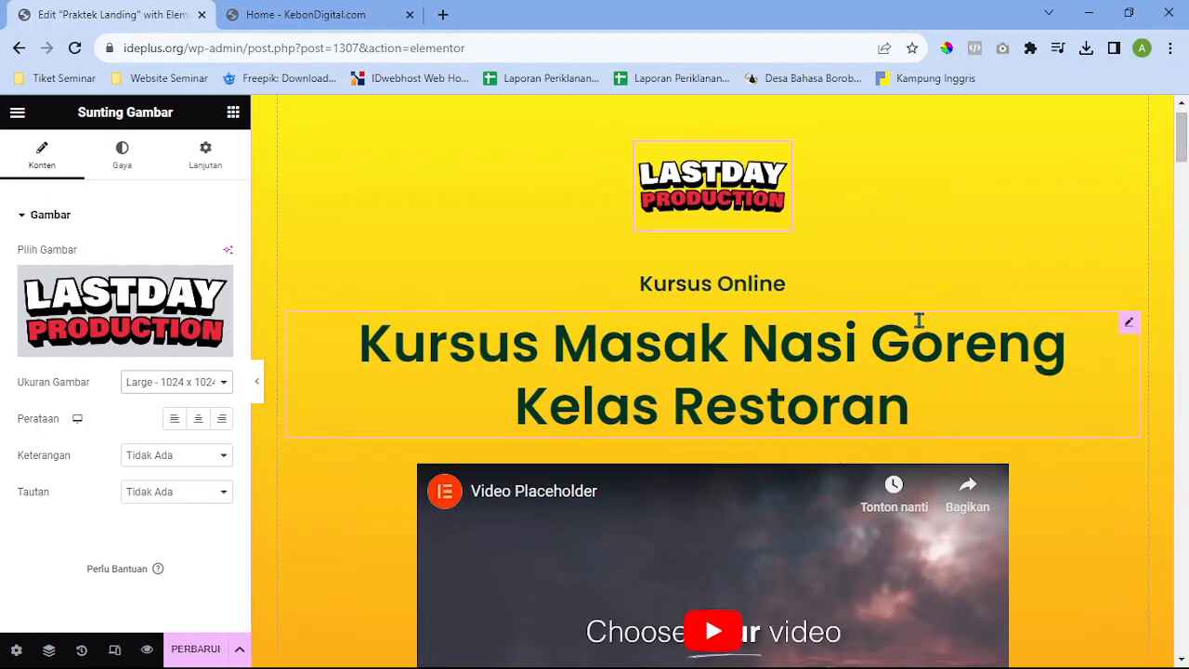
Inspect the Kursus Online heading and the video widget's source and link settings
scroll(837, 204, "down", 2)
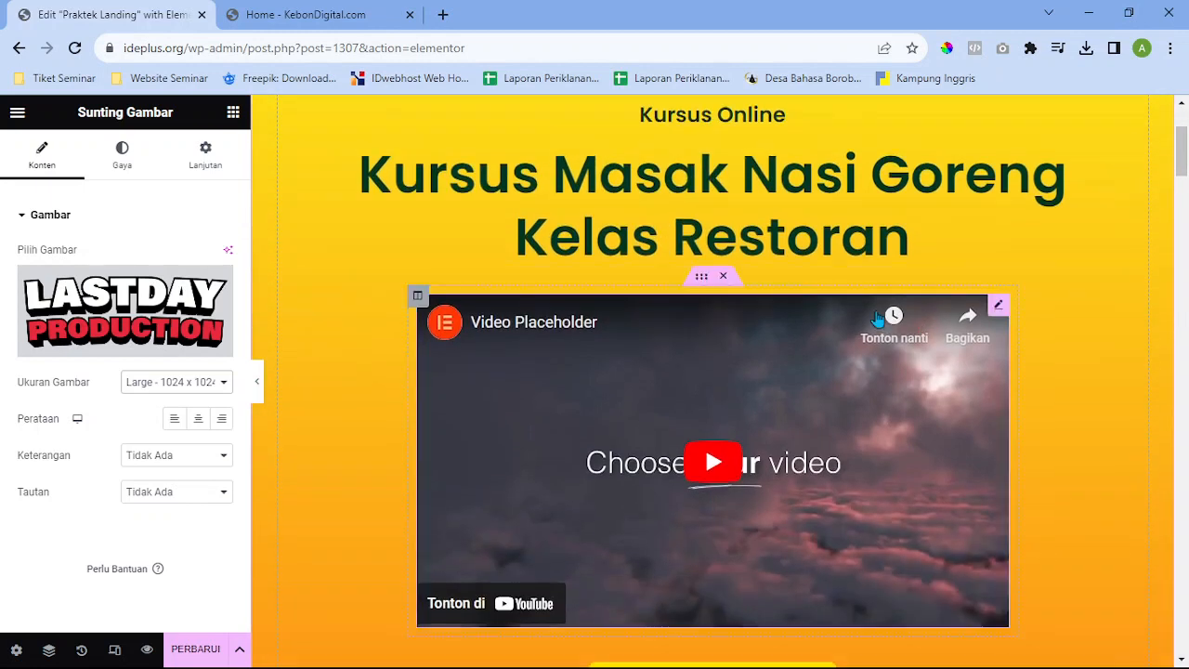
left_click(854, 119)
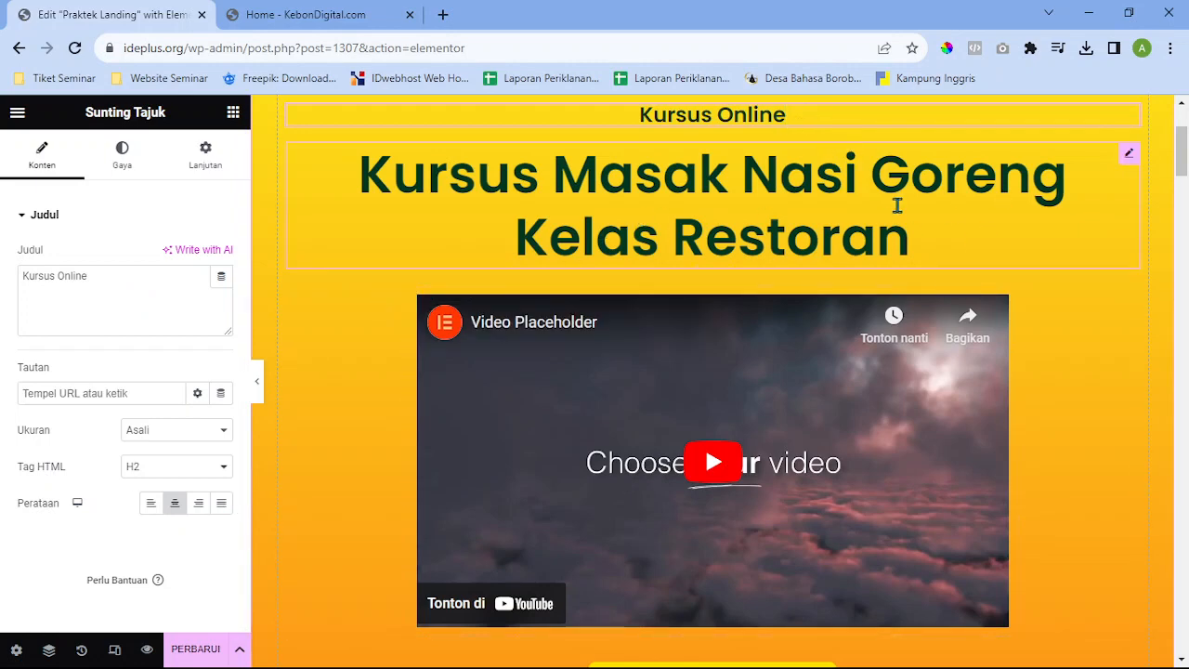
scroll(898, 241, "down", 2)
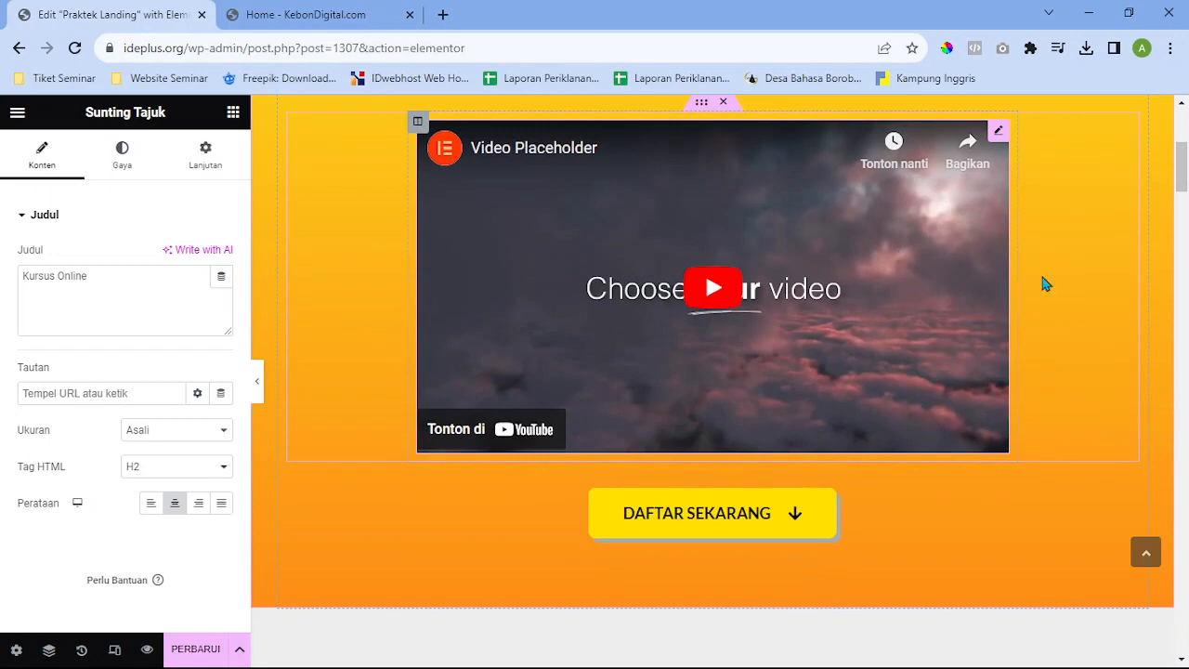
left_click(999, 135)
left_click(91, 435)
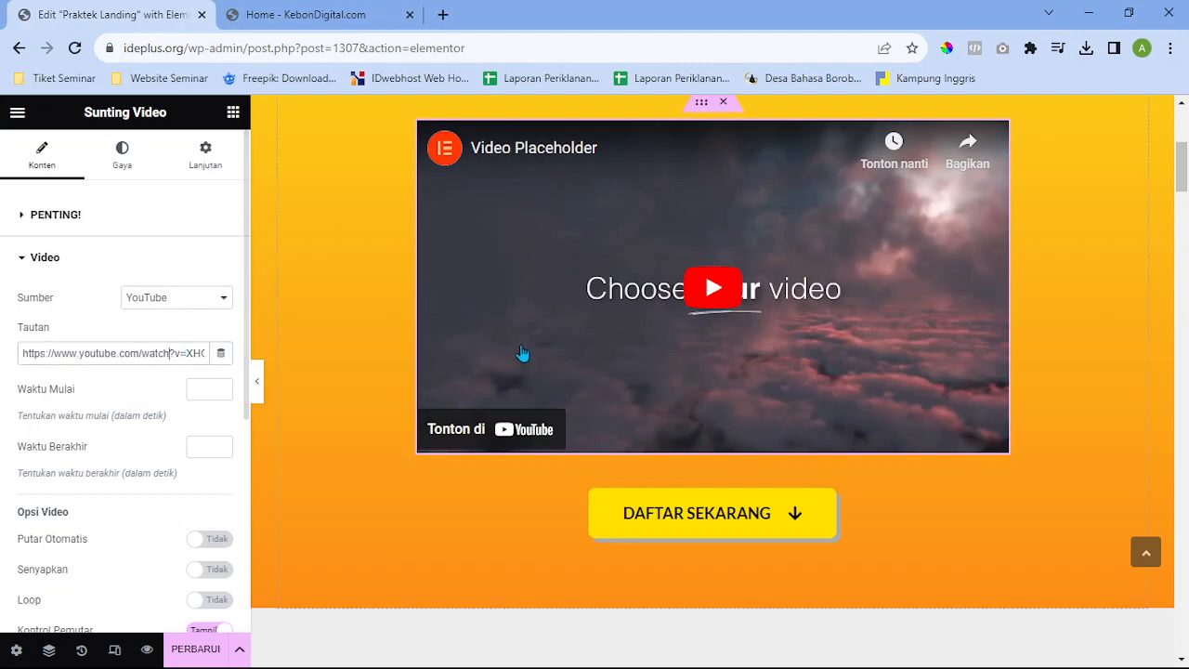
scroll(523, 353, "up", 3)
scroll(523, 353, "up", 1)
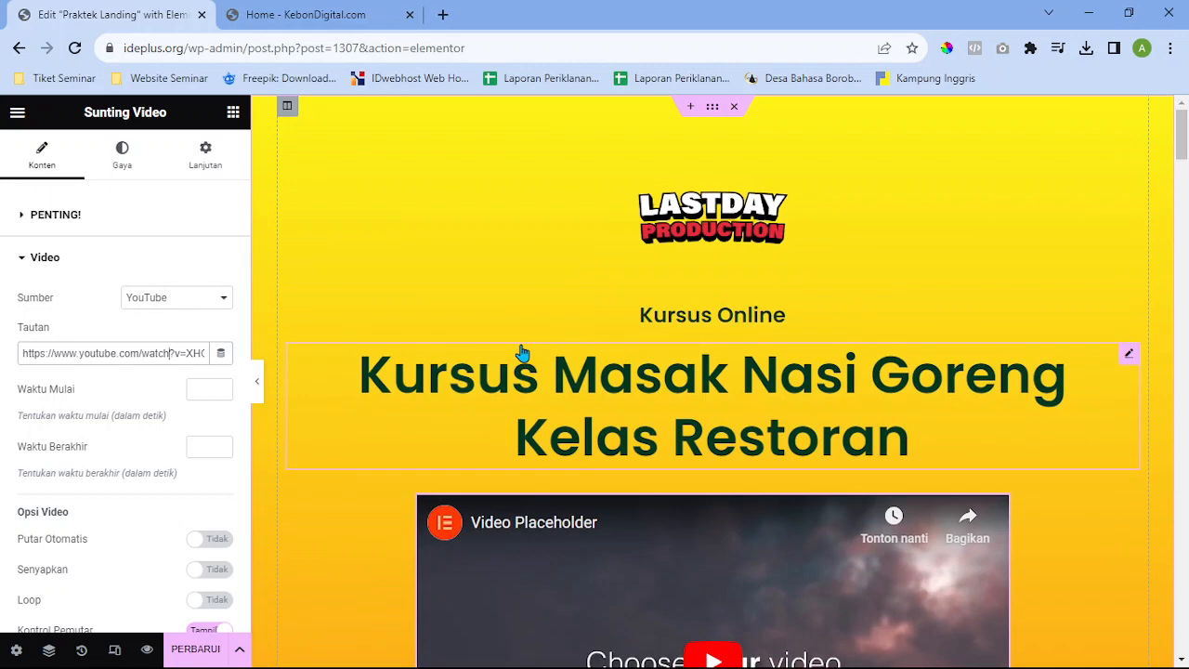
scroll(524, 353, "down", 2)
scroll(523, 354, "down", 2)
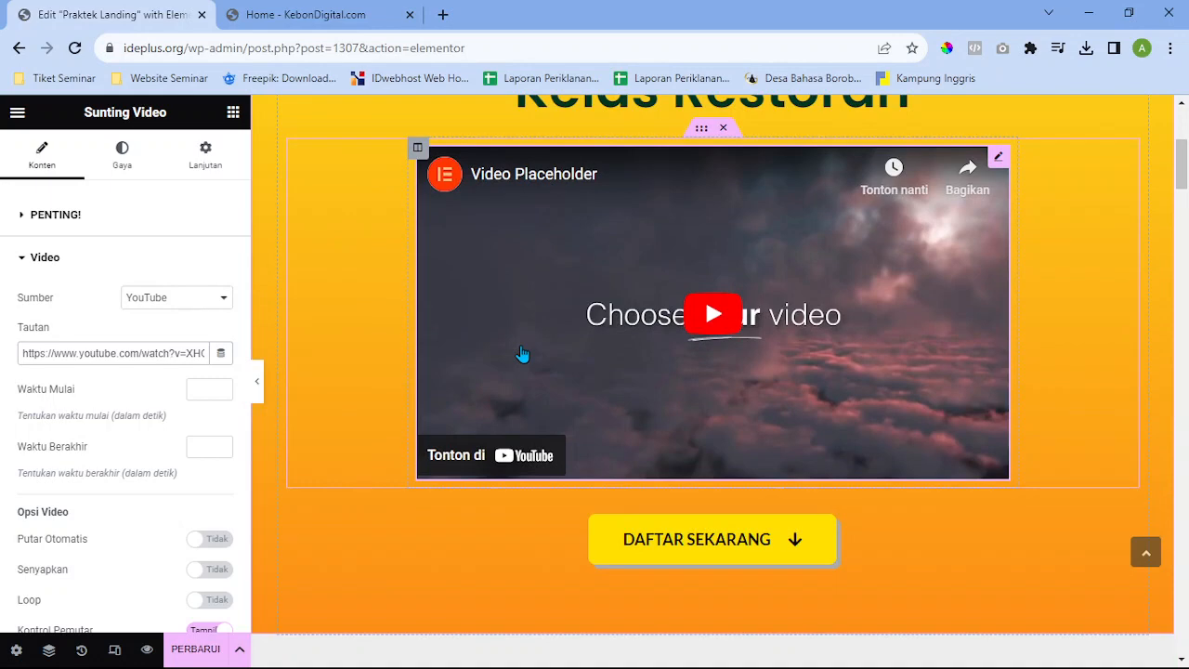
scroll(521, 356, "down", 4)
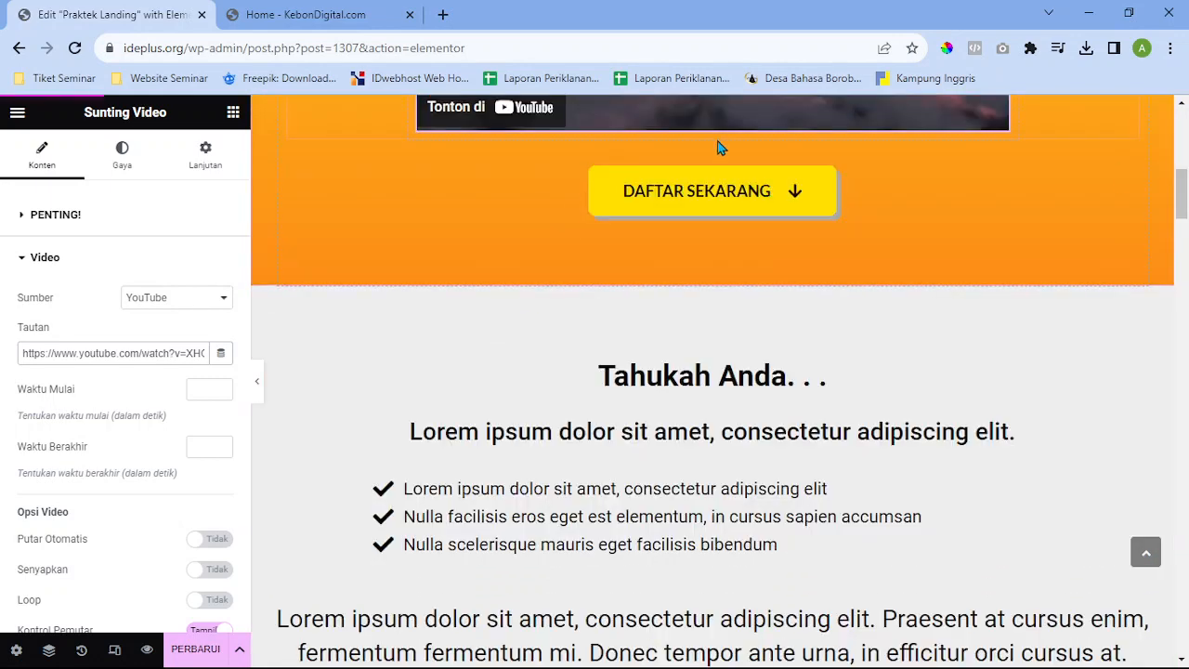
scroll(718, 147, "up", 2)
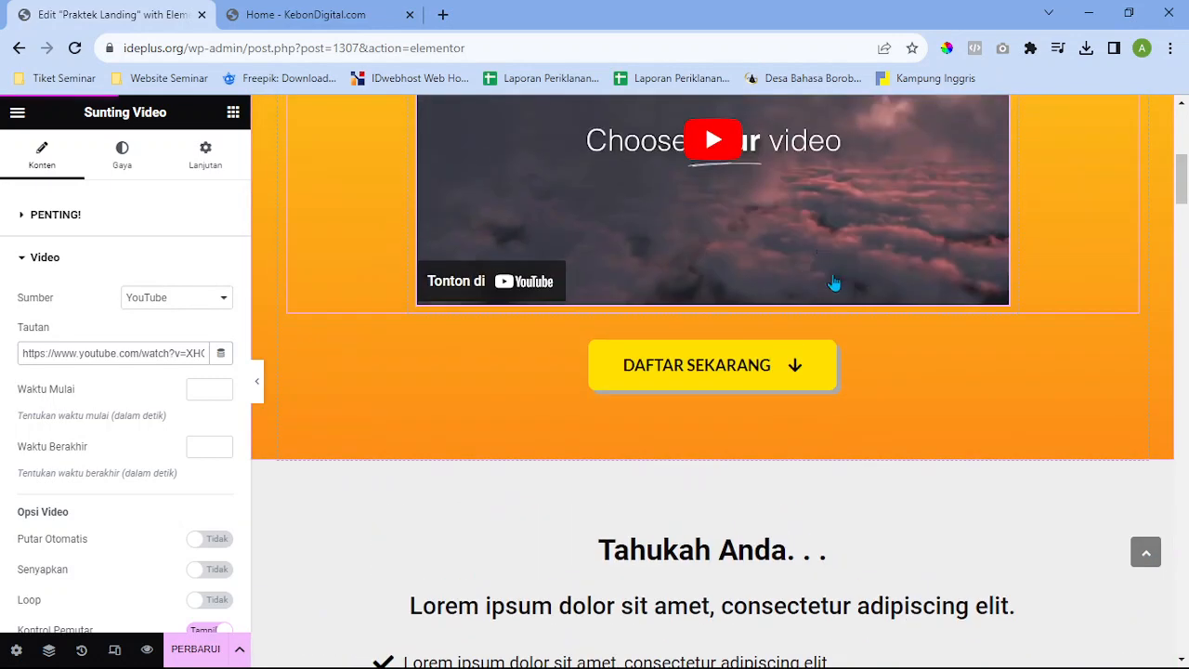
Bring up the DAFTAR SEKARANG button's settings to check its Tautan points to #daftar
left_click(925, 370)
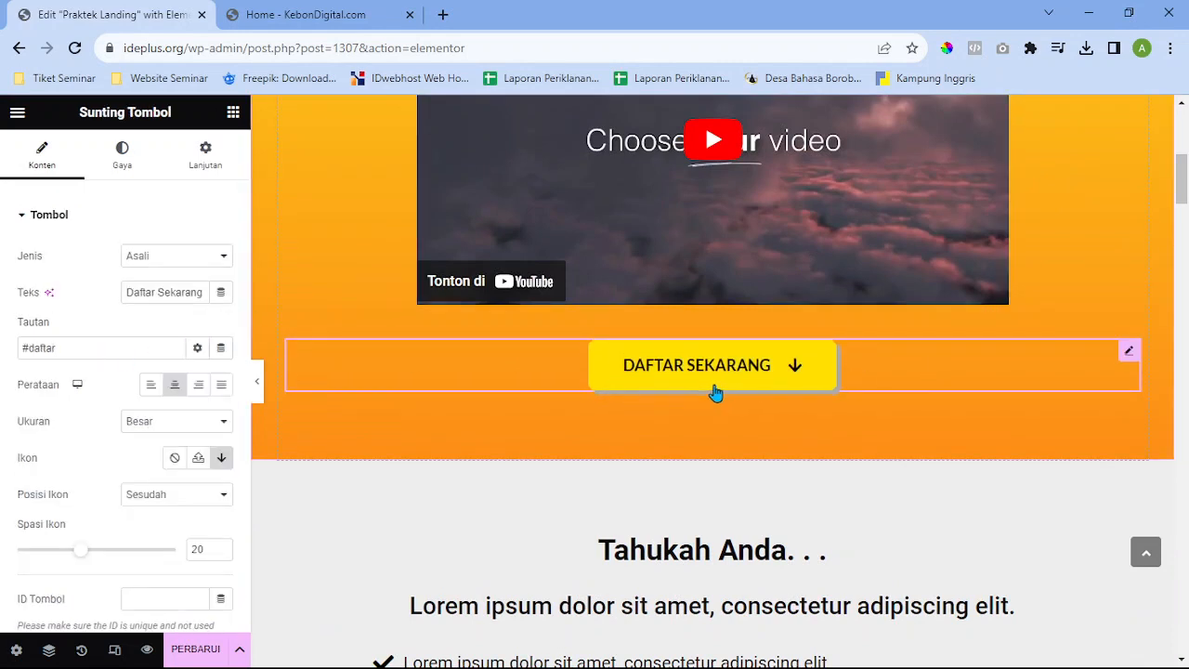
scroll(716, 392, "down", 2)
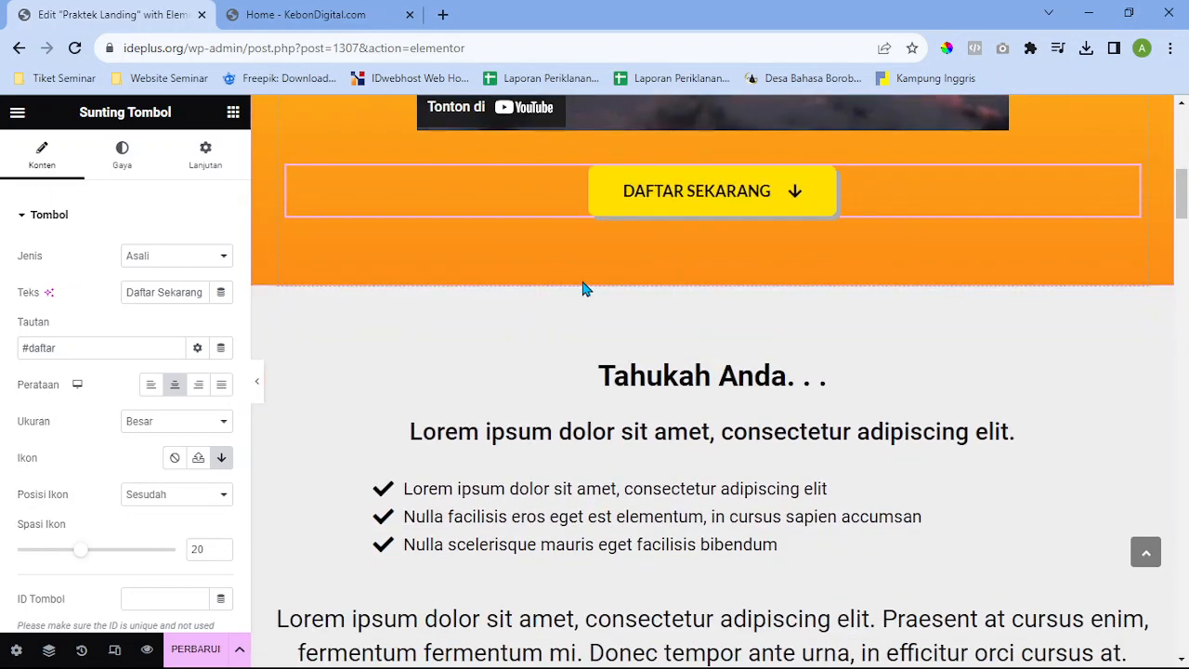
left_click_drag(1181, 192, 1181, 174)
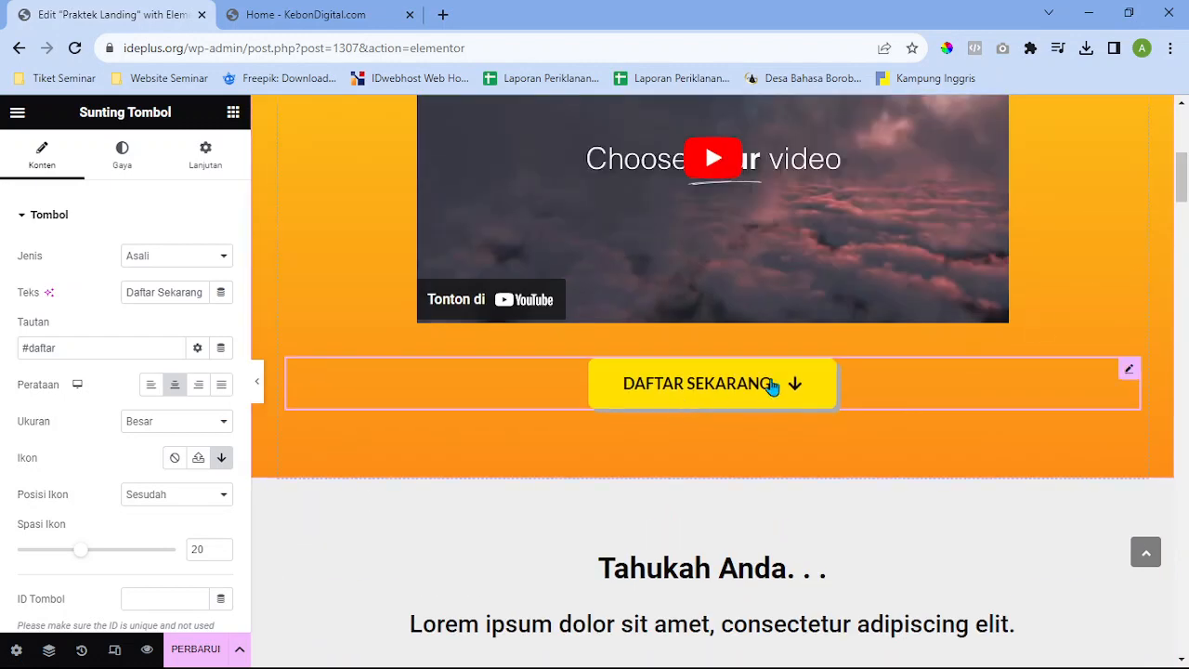
scroll(1181, 193, "down", 15)
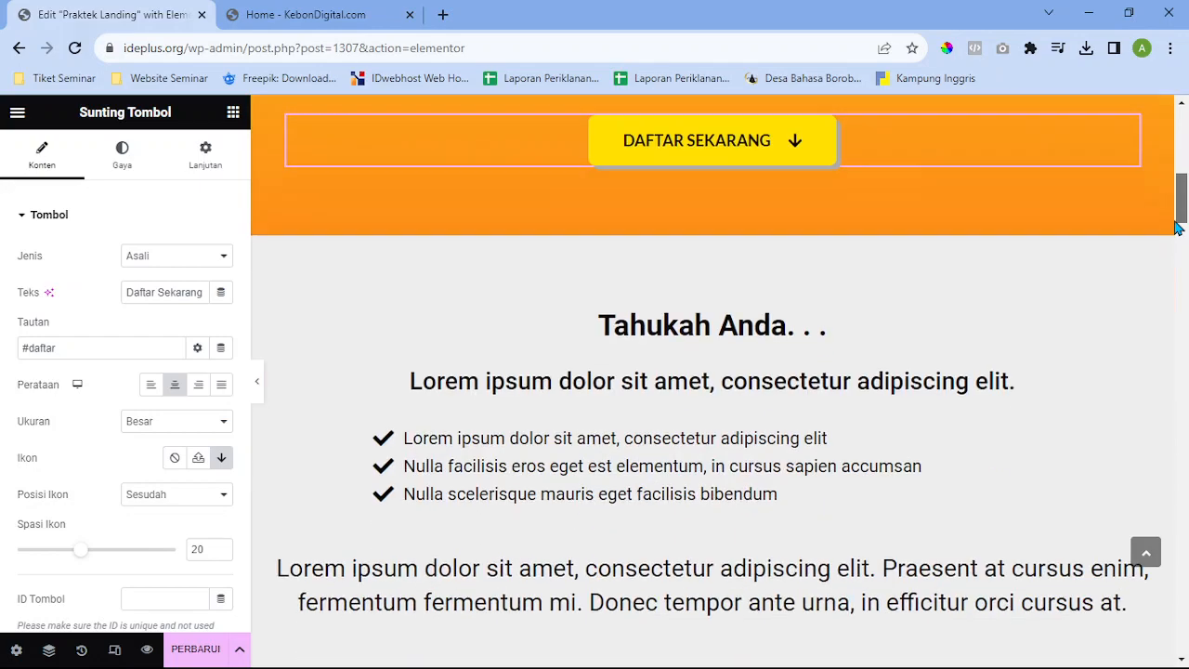
scroll(1138, 525, "down", 10)
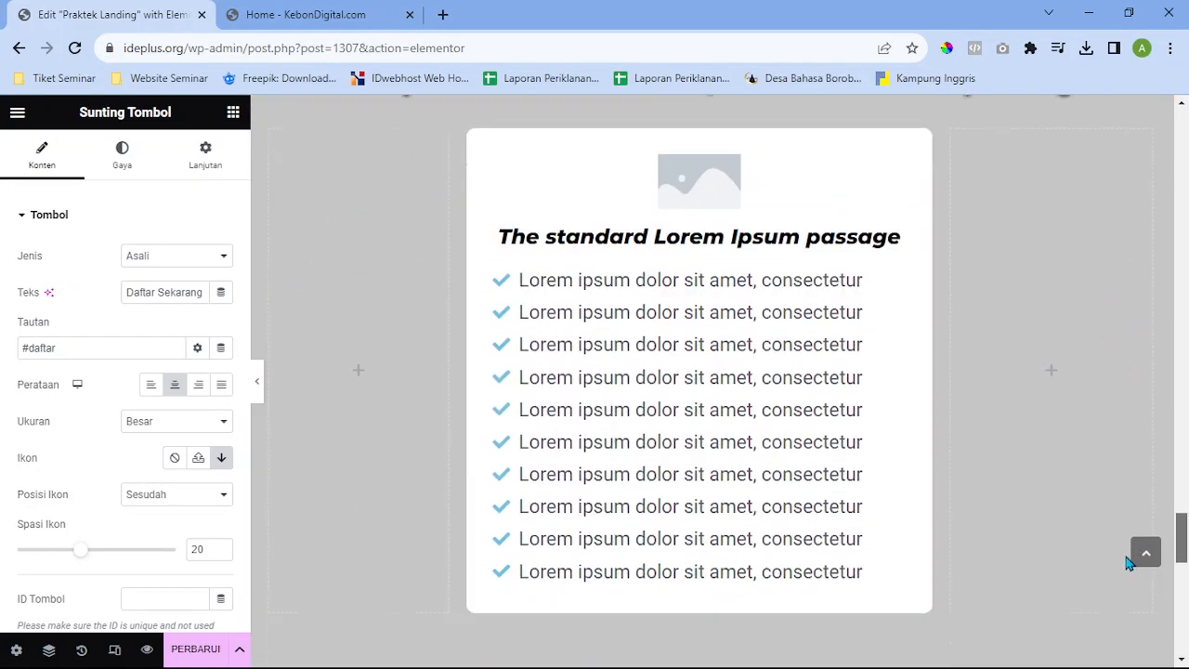
scroll(933, 362, "up", 4)
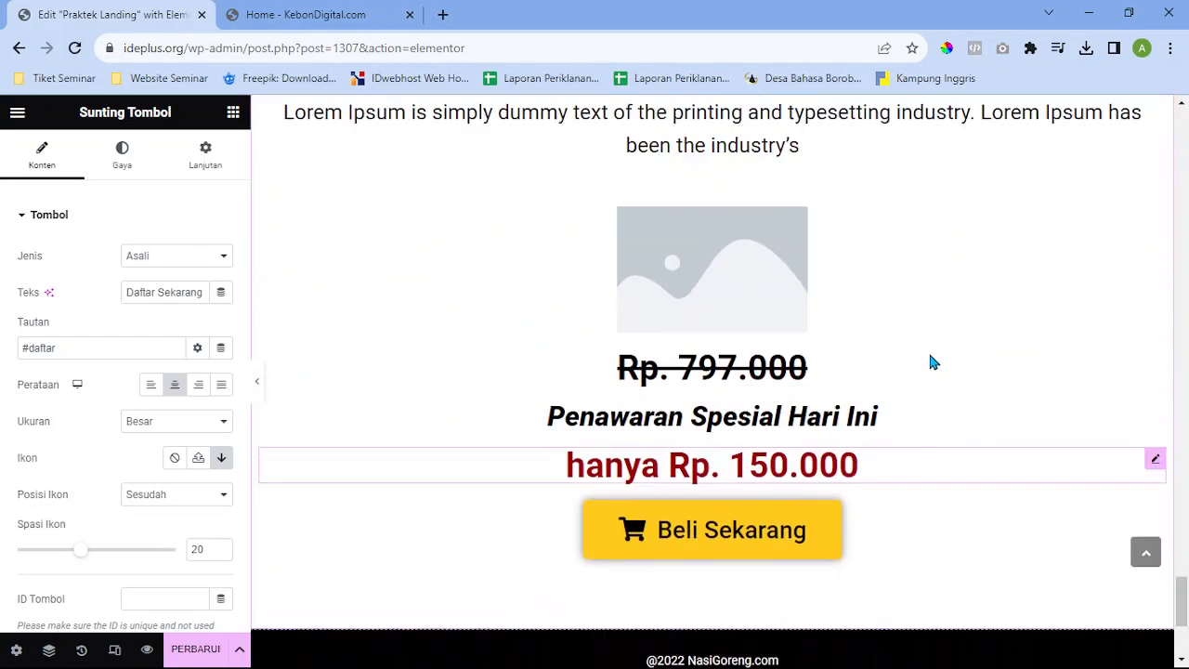
Drop a Jangkar Menu widget below the price-section anchor, then delete that duplicate anchor
left_click(770, 228)
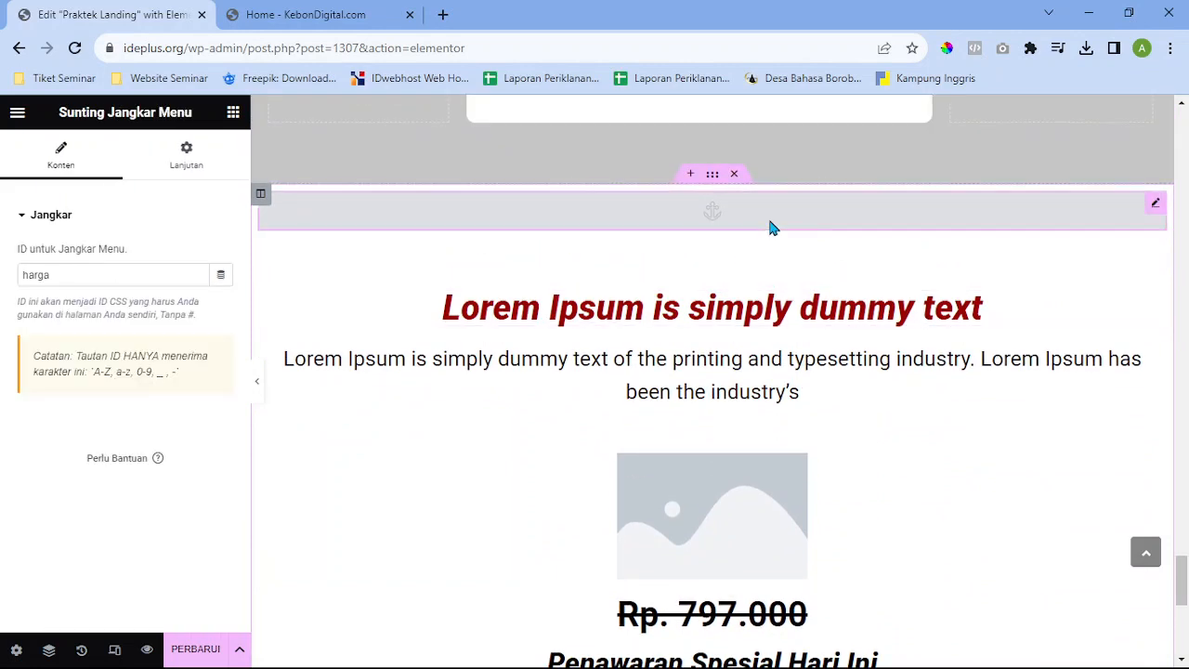
left_click(232, 118)
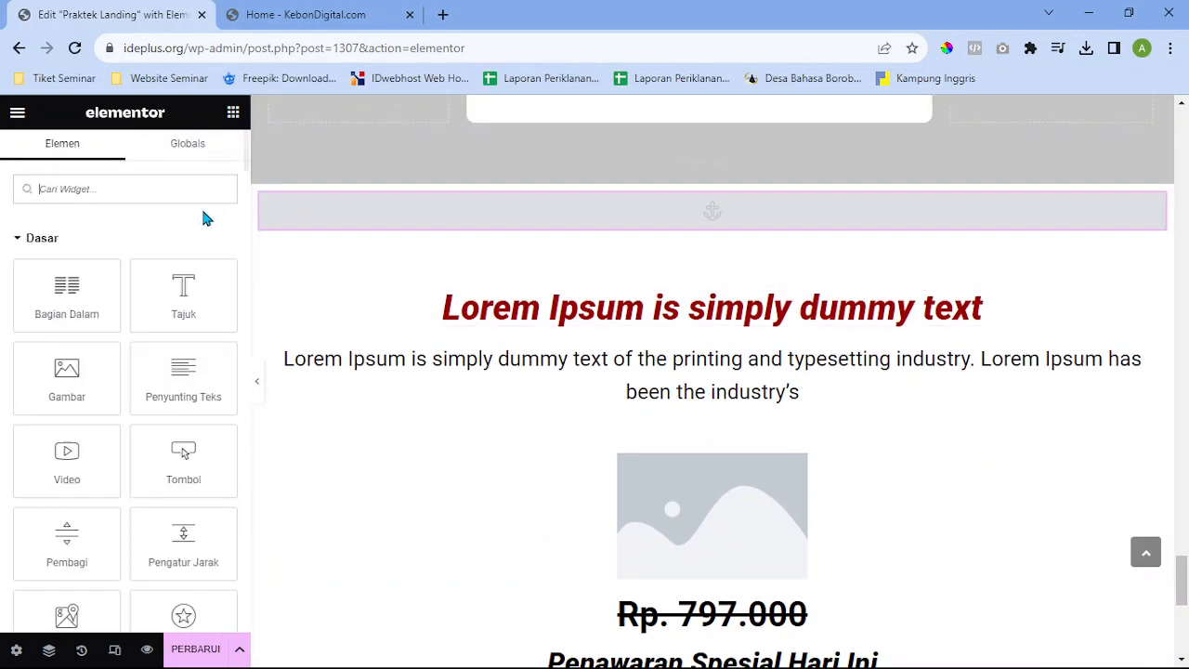
type("an")
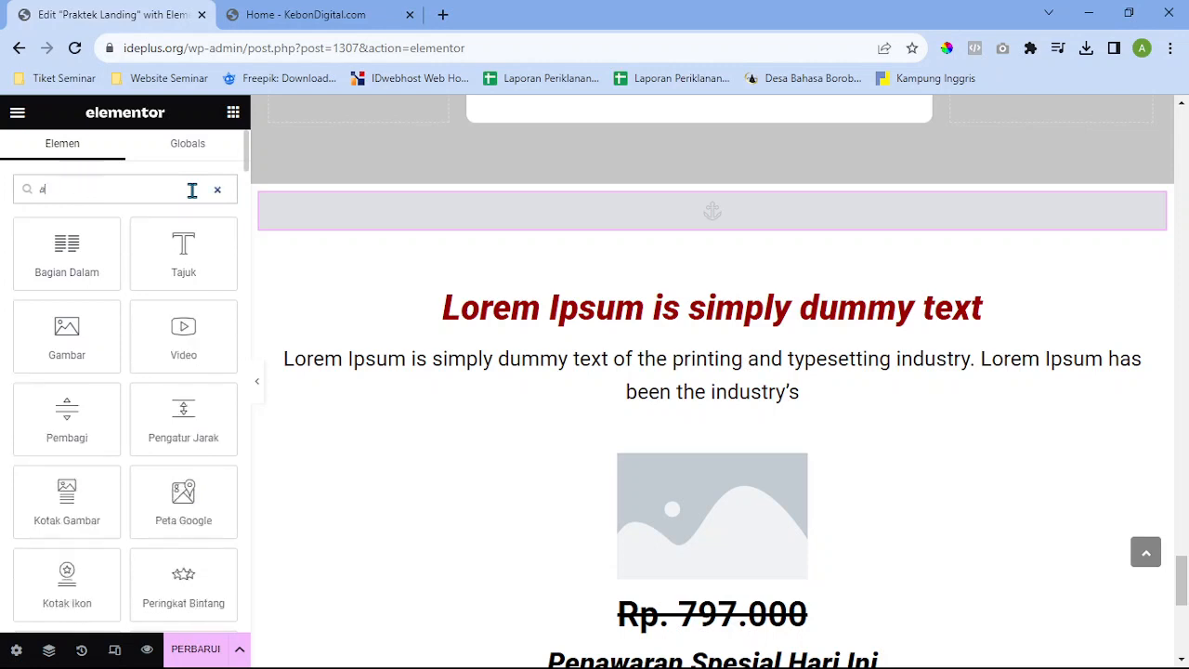
key("BackSpace")
key("BackSpace")
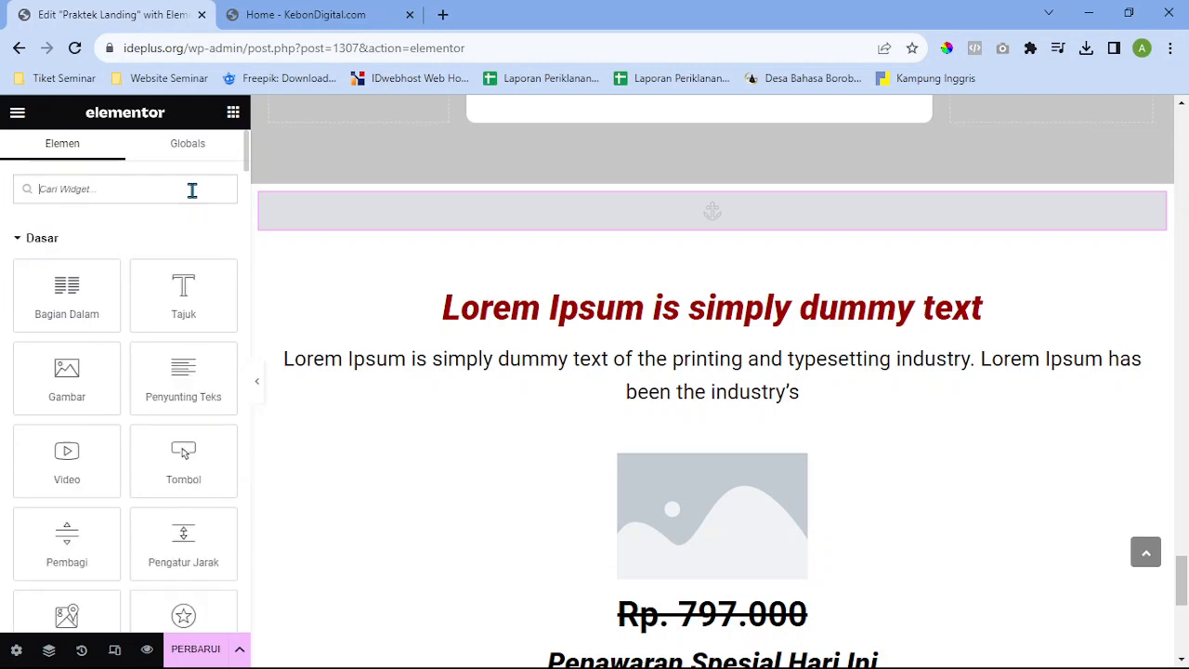
type("jang")
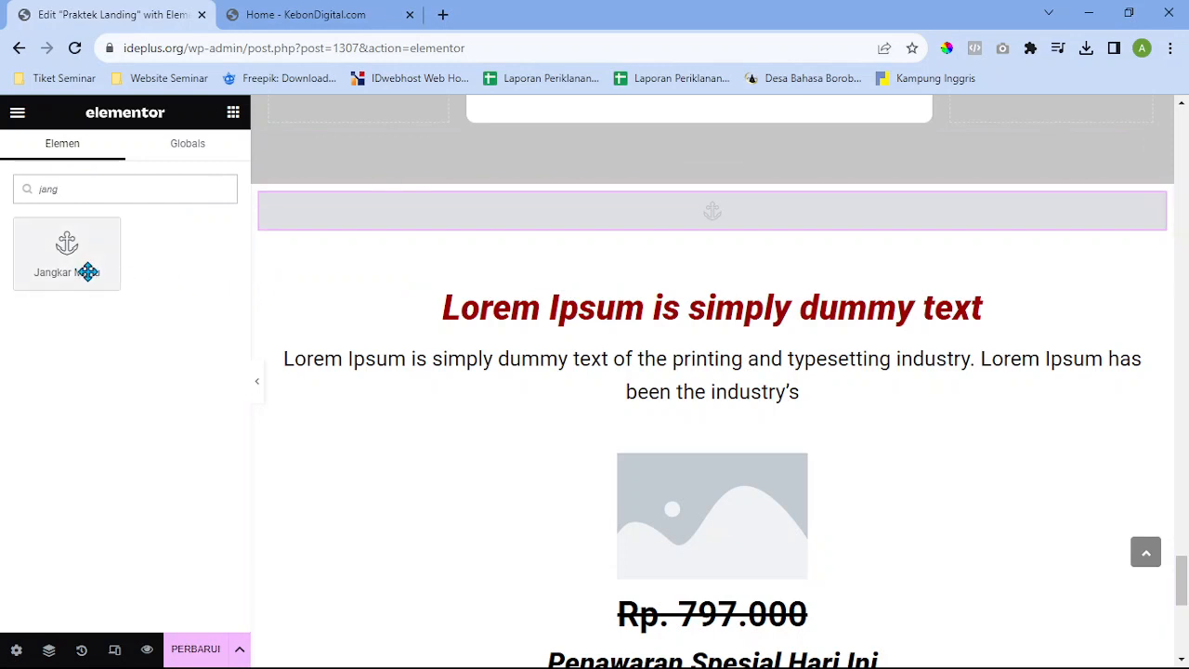
left_click_drag(88, 271, 762, 241)
right_click(748, 261)
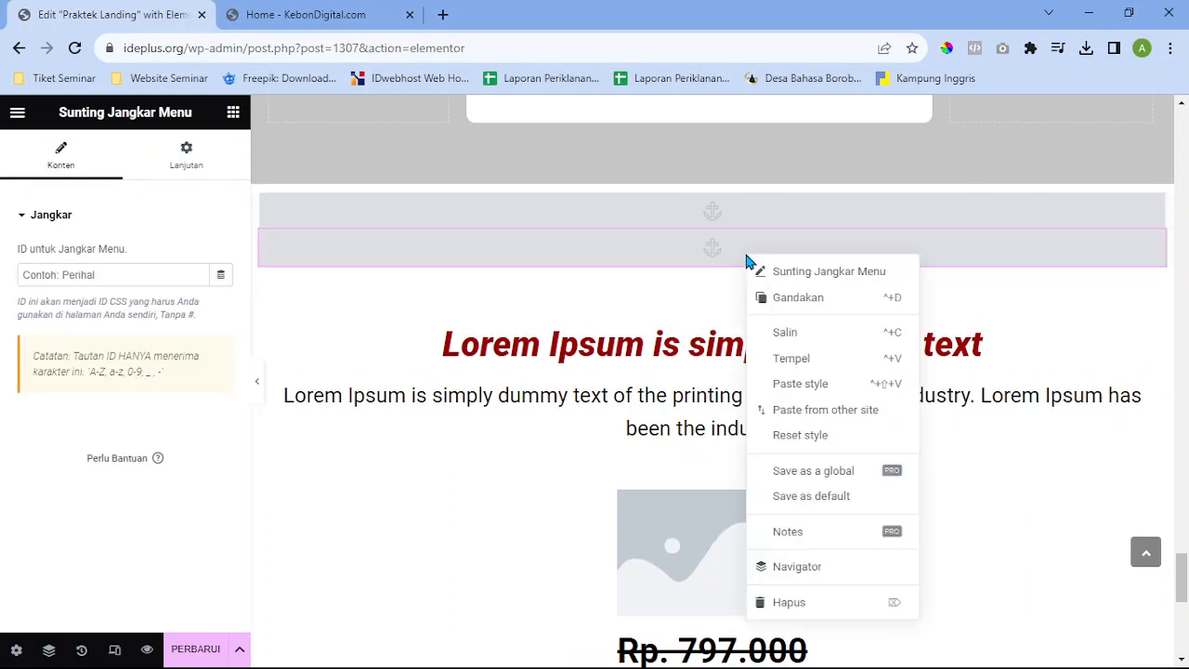
left_click(782, 606)
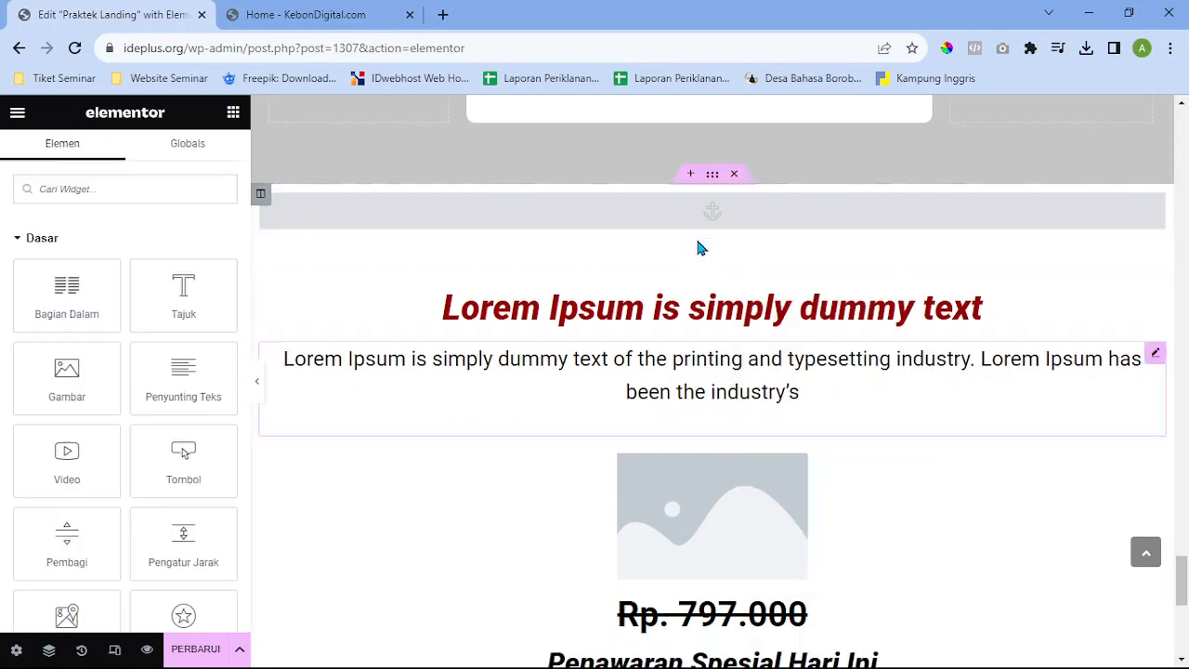
Clear the remaining anchor's ID 'harga' and start retyping it as 'har'
left_click(1150, 207)
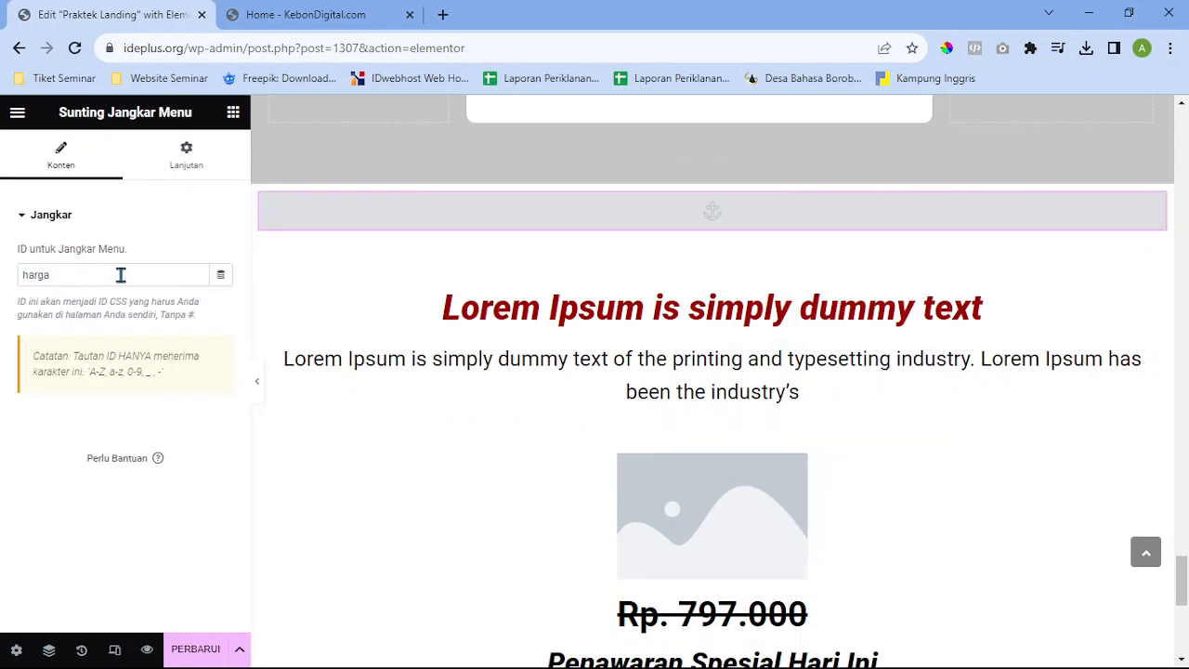
left_click_drag(121, 275, 0, 280)
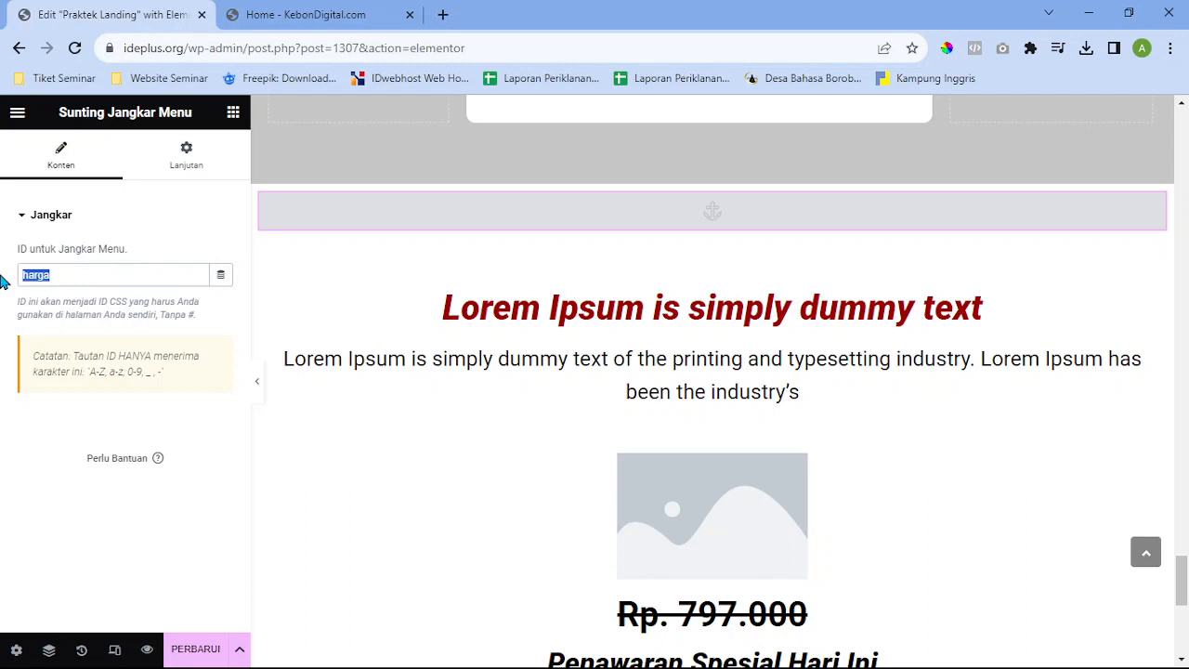
key("BackSpace")
type("ok")
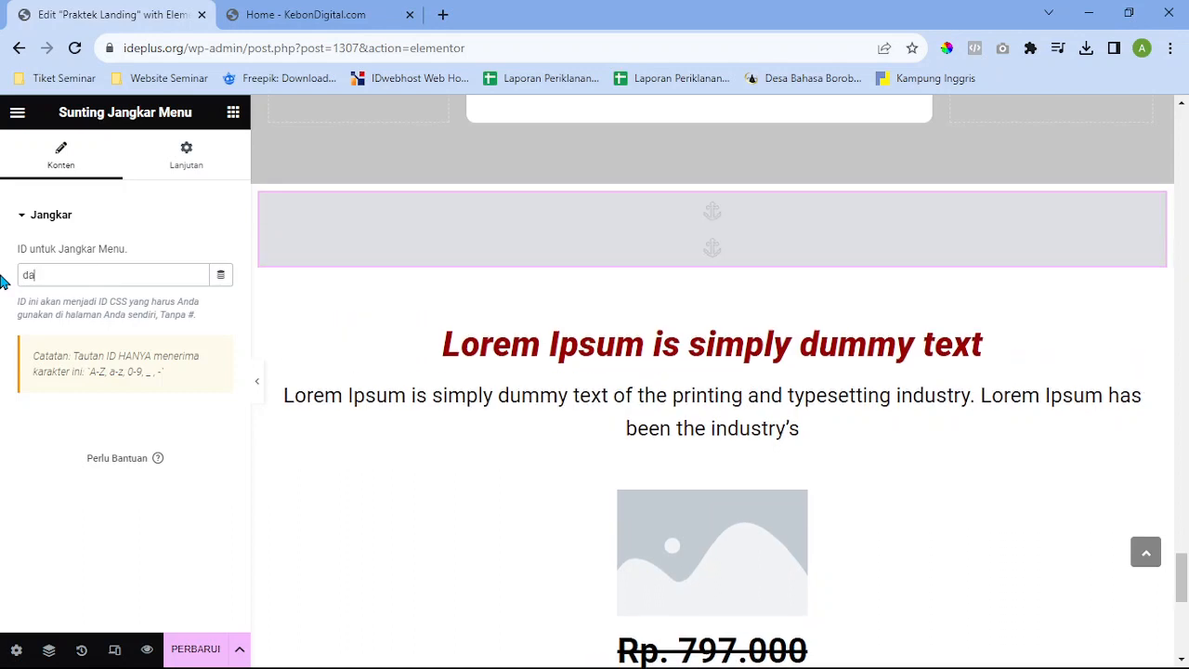
key("BackSpace")
key("BackSpace")
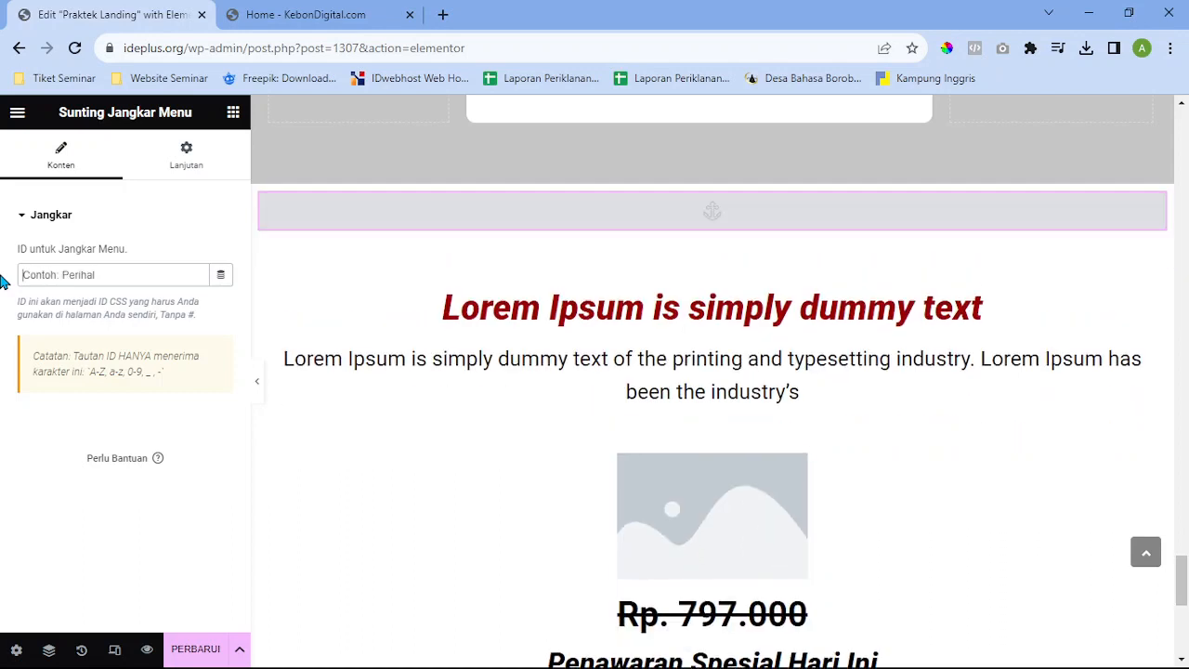
type("harga")
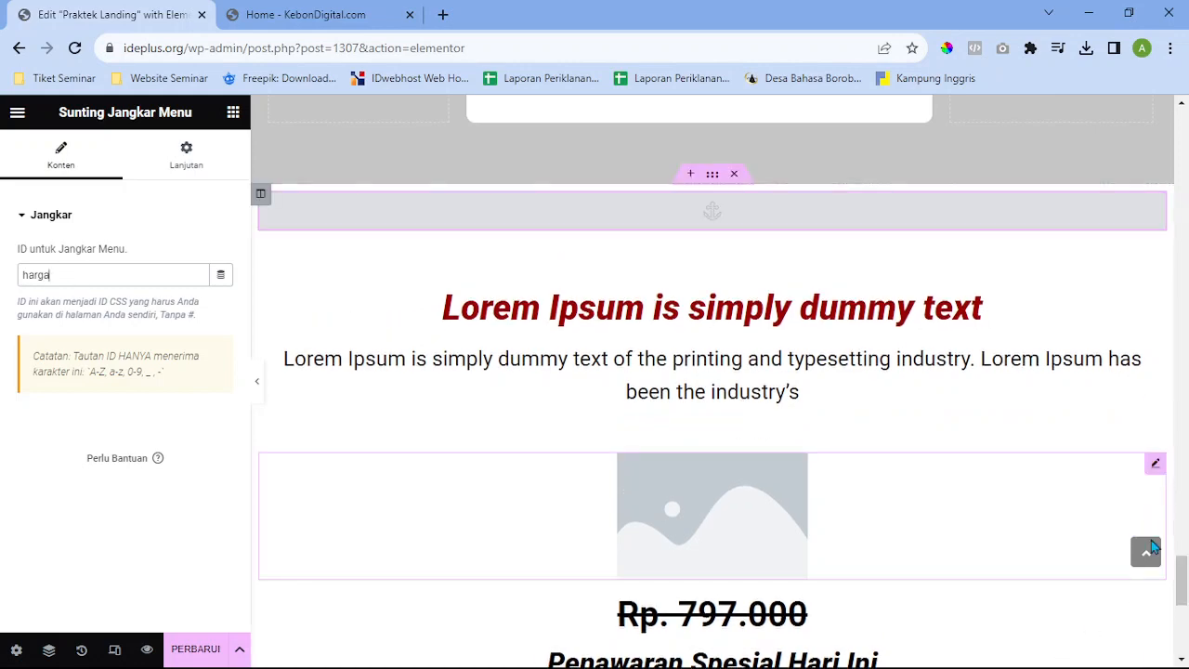
Replace the DAFTAR SEKARANG button's Tautan link with #daftar
left_click(1150, 548)
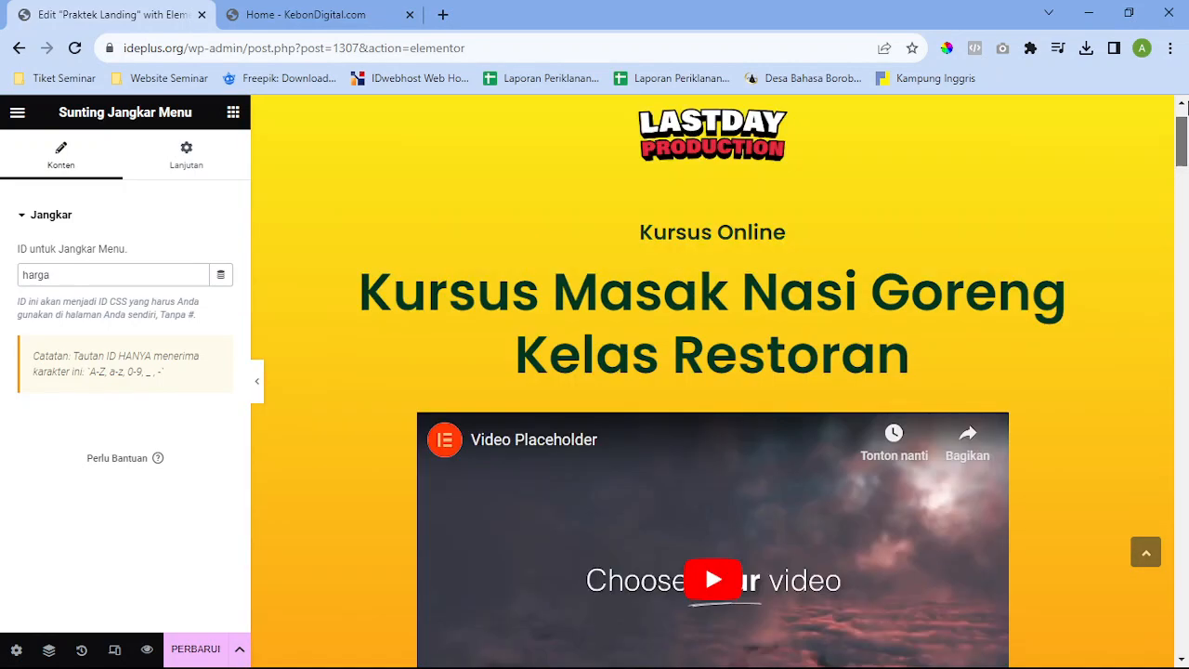
scroll(764, 428, "down", 4)
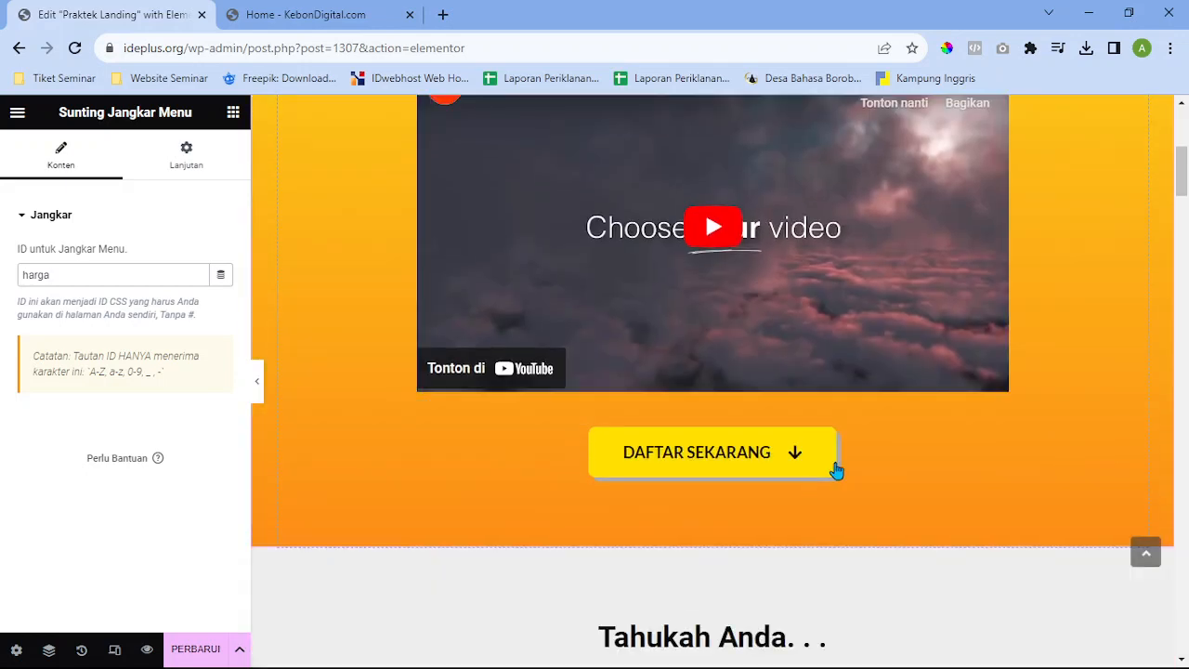
left_click(915, 467)
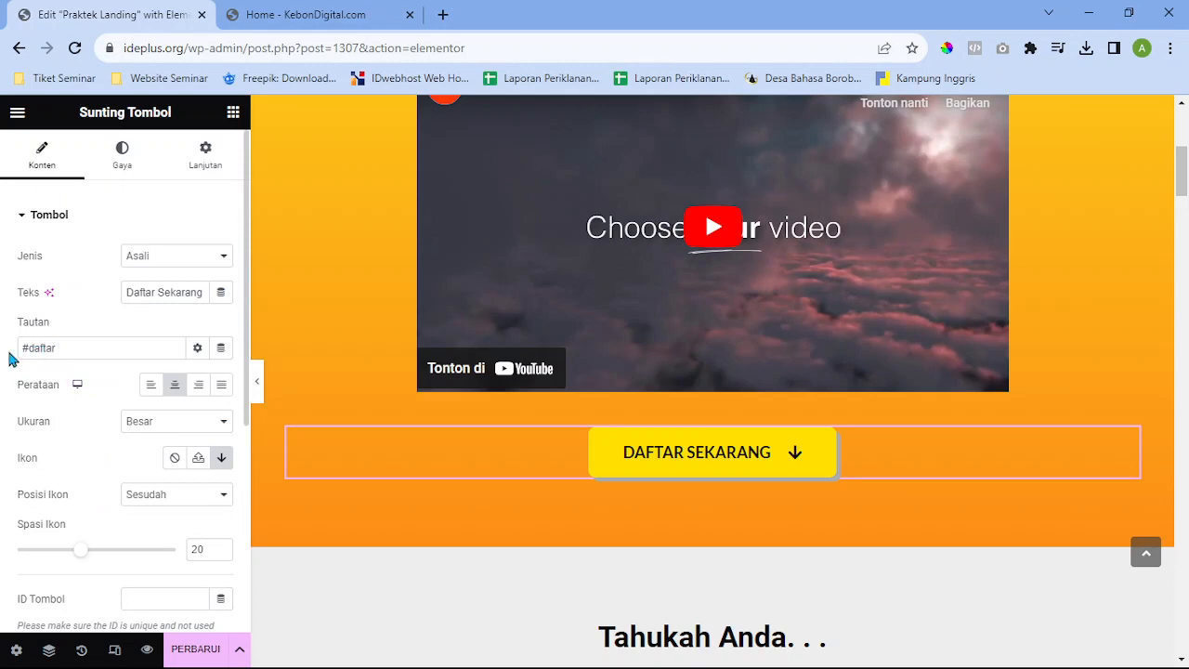
left_click_drag(77, 342, 16, 334)
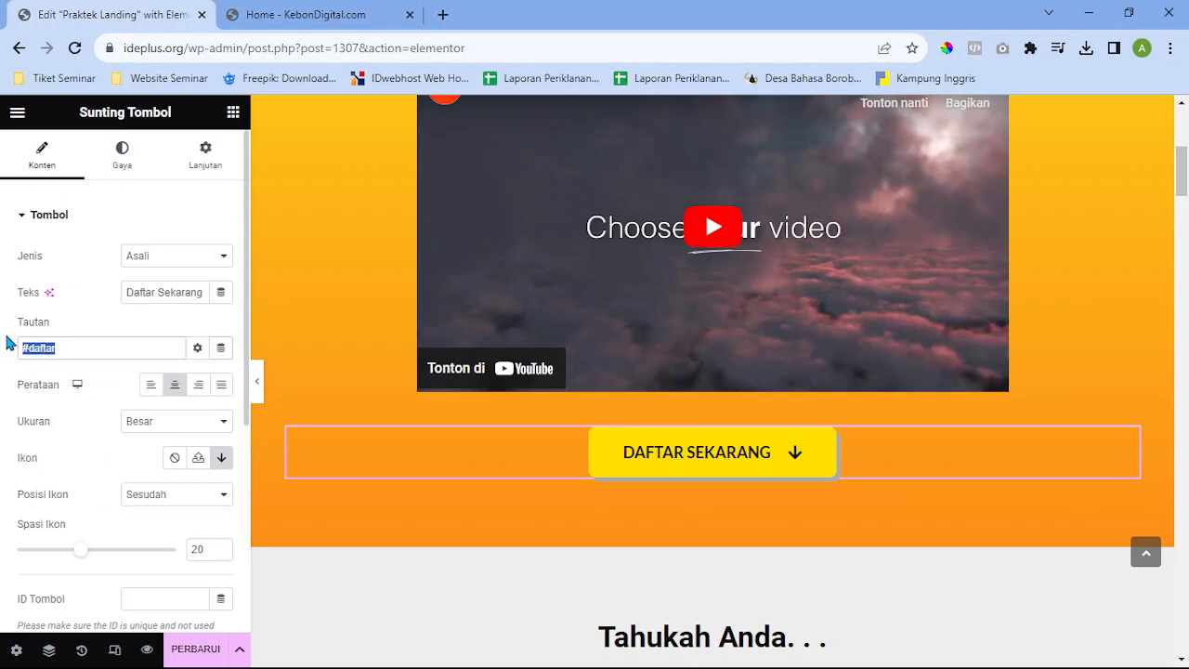
key("BackSpace")
type("#daftar")
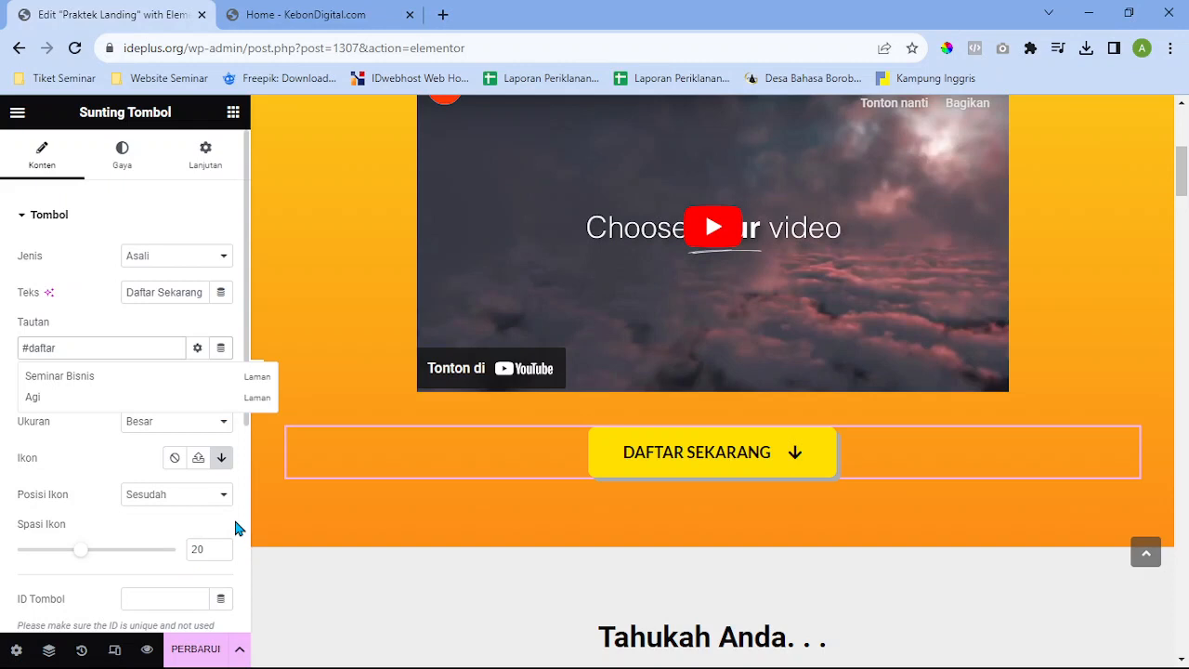
left_click(235, 528)
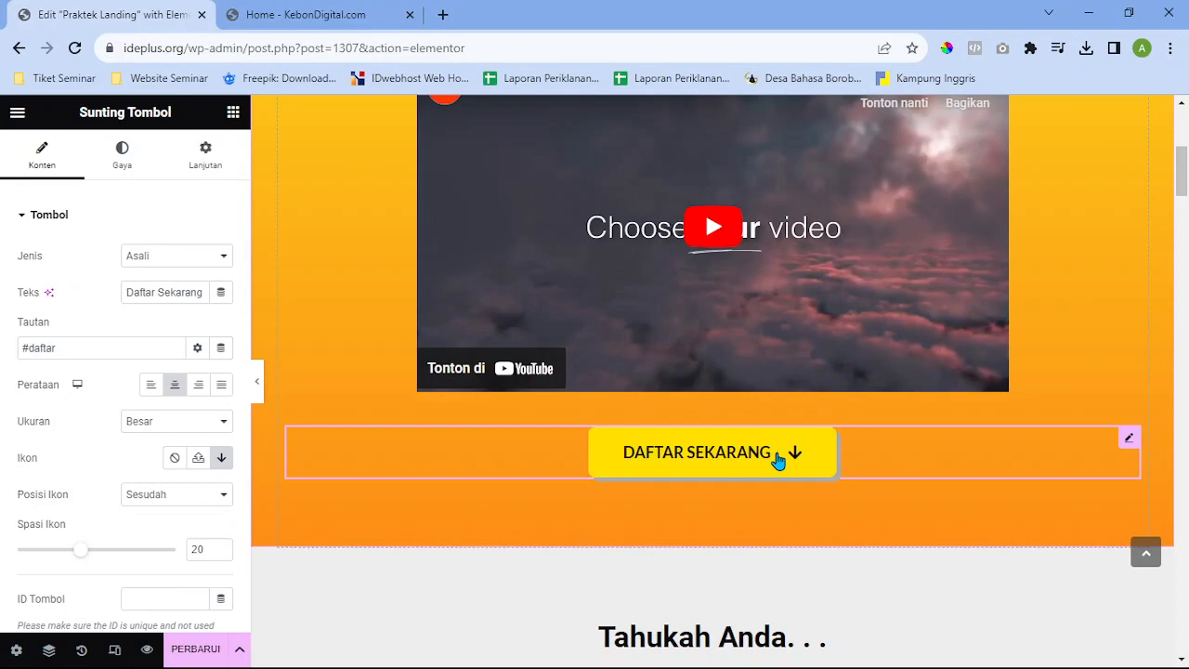
Change the ID of the menu anchor above the offer section from harga to daftar
scroll(558, 479, "down", 10)
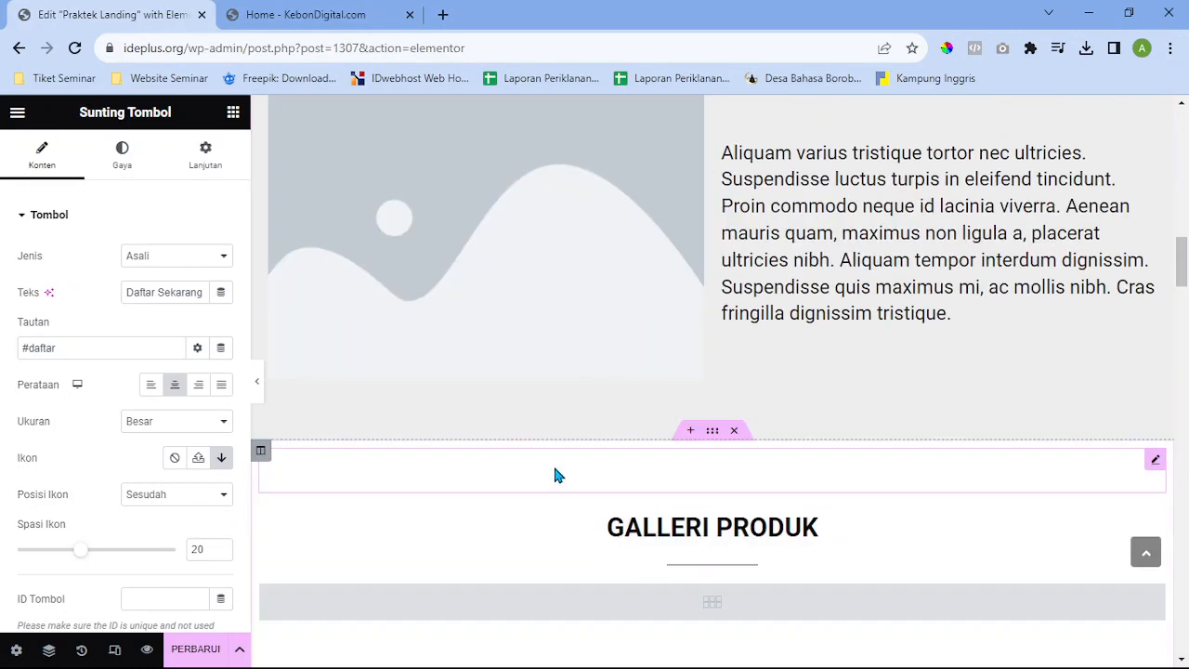
scroll(555, 476, "down", 8)
scroll(1181, 447, "down", 5)
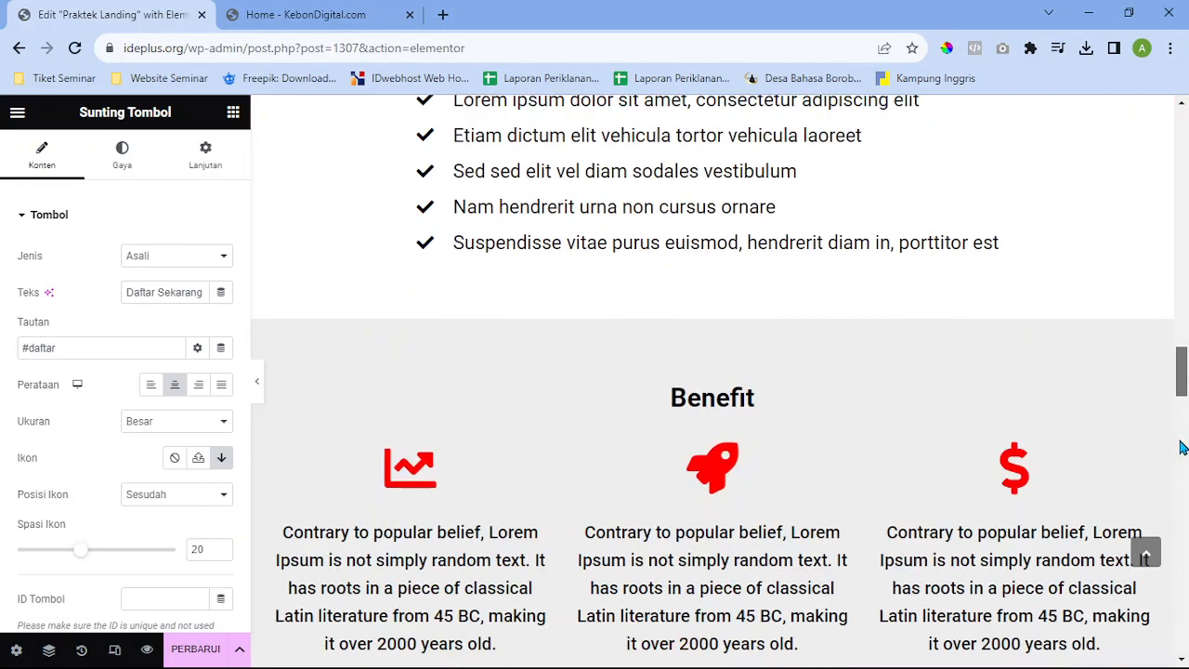
left_click_drag(1180, 447, 1186, 566)
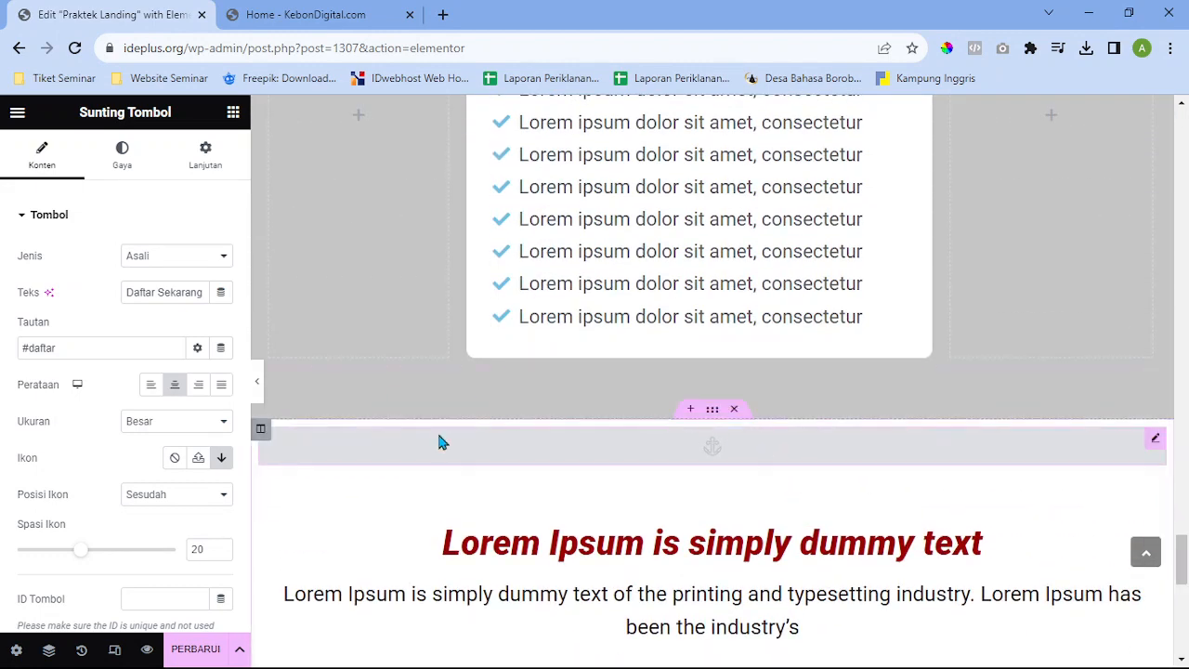
left_click(445, 453)
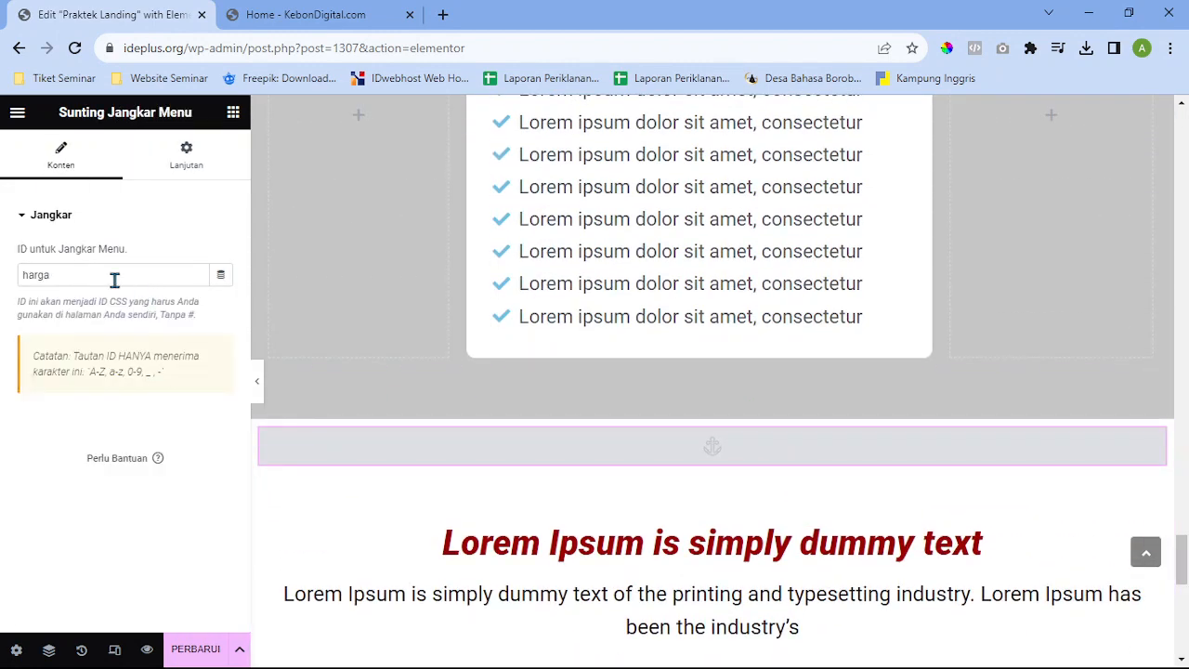
left_click_drag(114, 279, 0, 283)
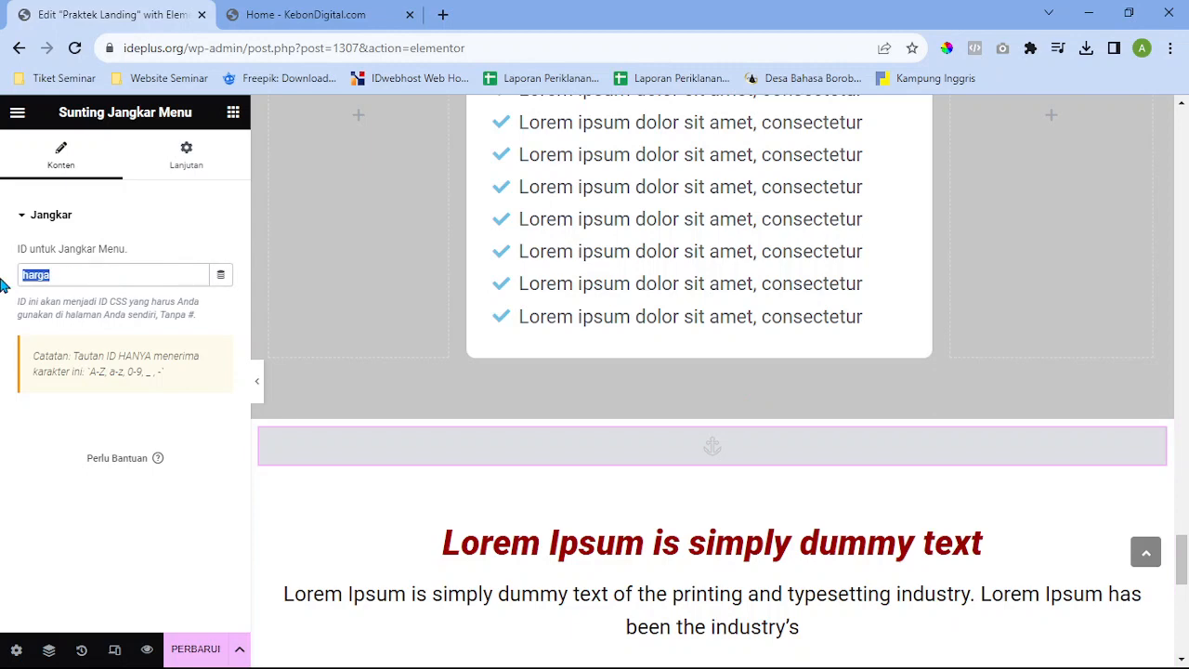
type("daftar")
scroll(893, 323, "up", 15)
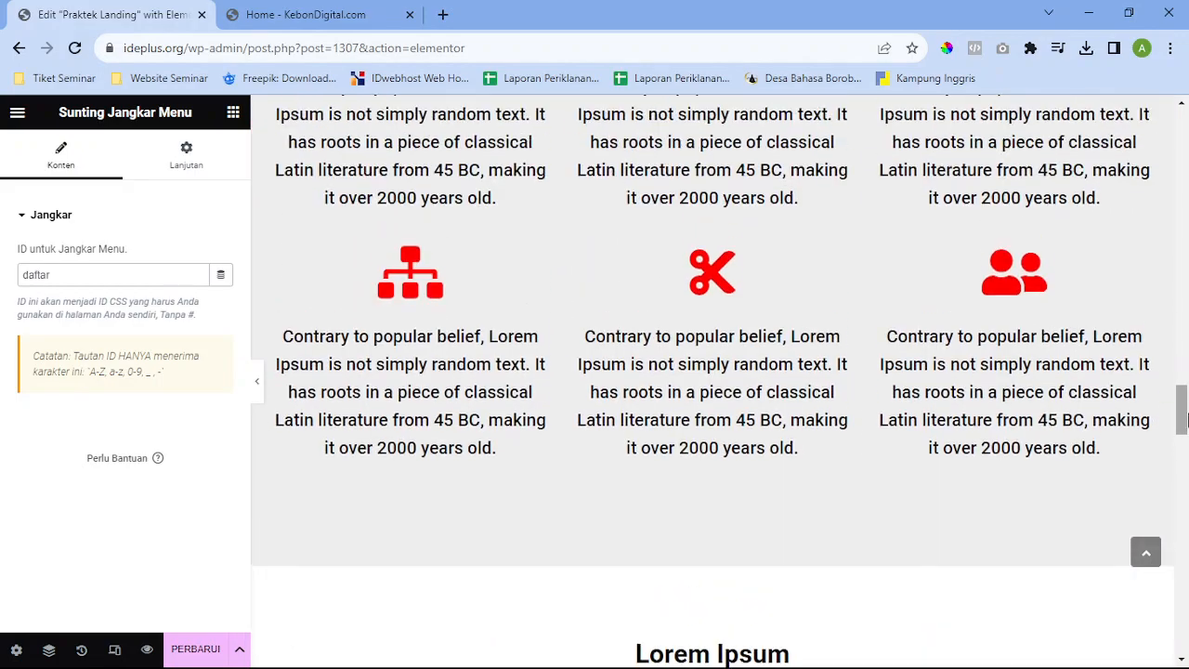
left_click_drag(1183, 408, 1184, 130)
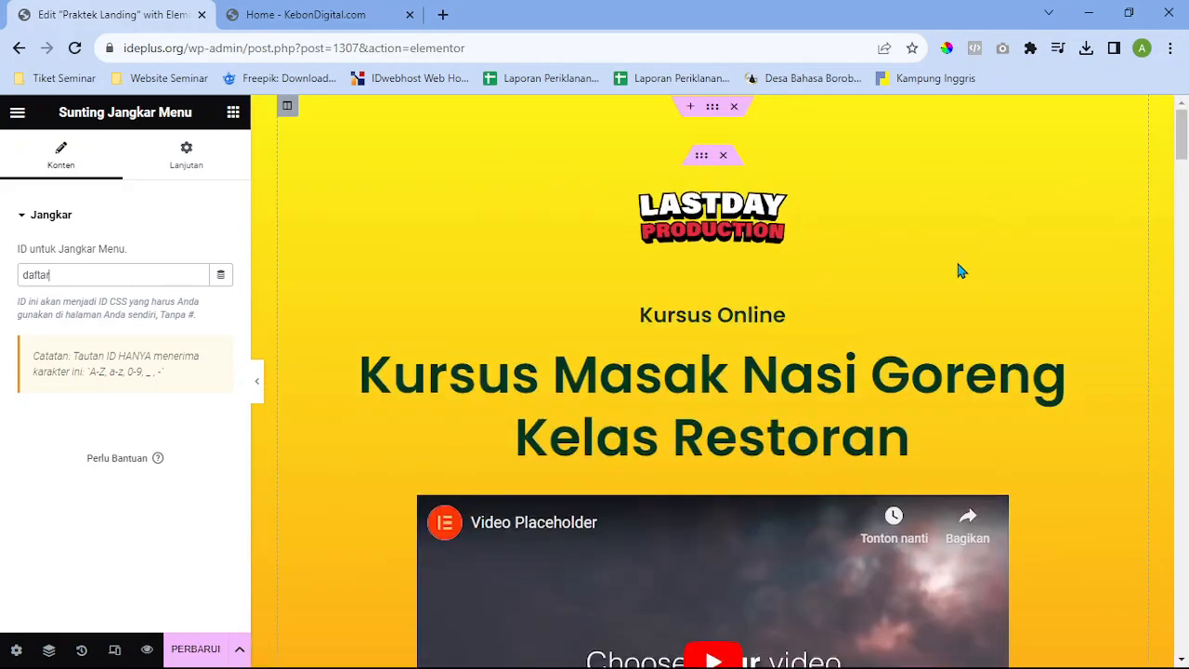
Click DAFTAR SEKARANG to confirm the page scrolls down to the daftar section
scroll(771, 362, "down", 5)
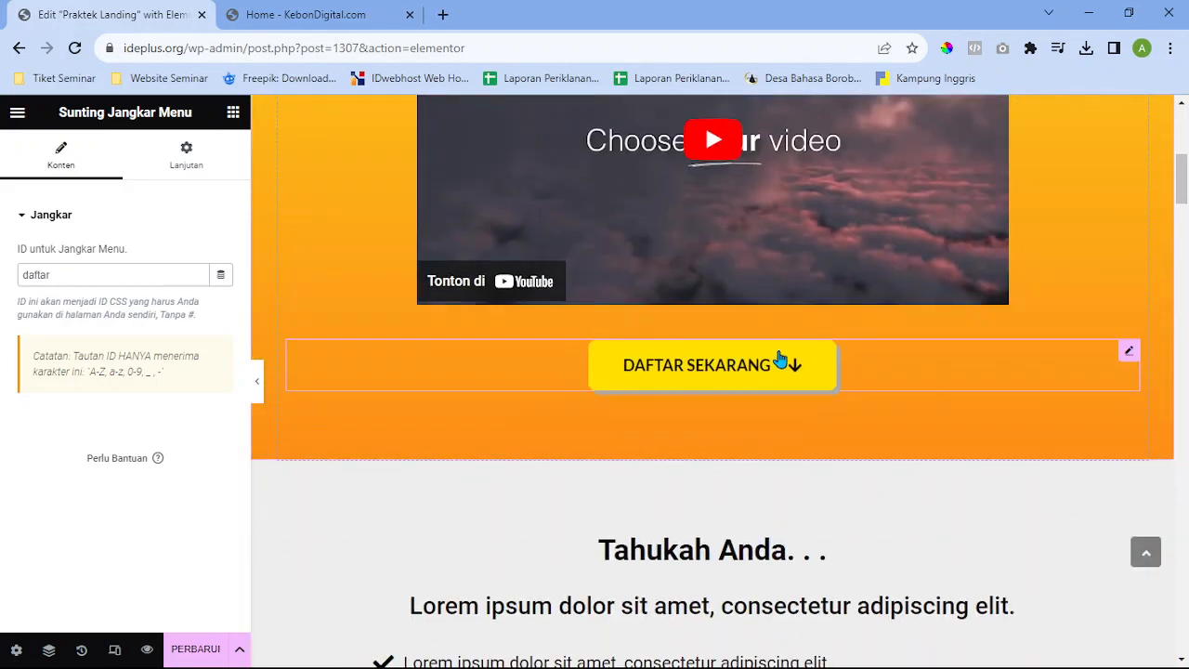
left_click(775, 362)
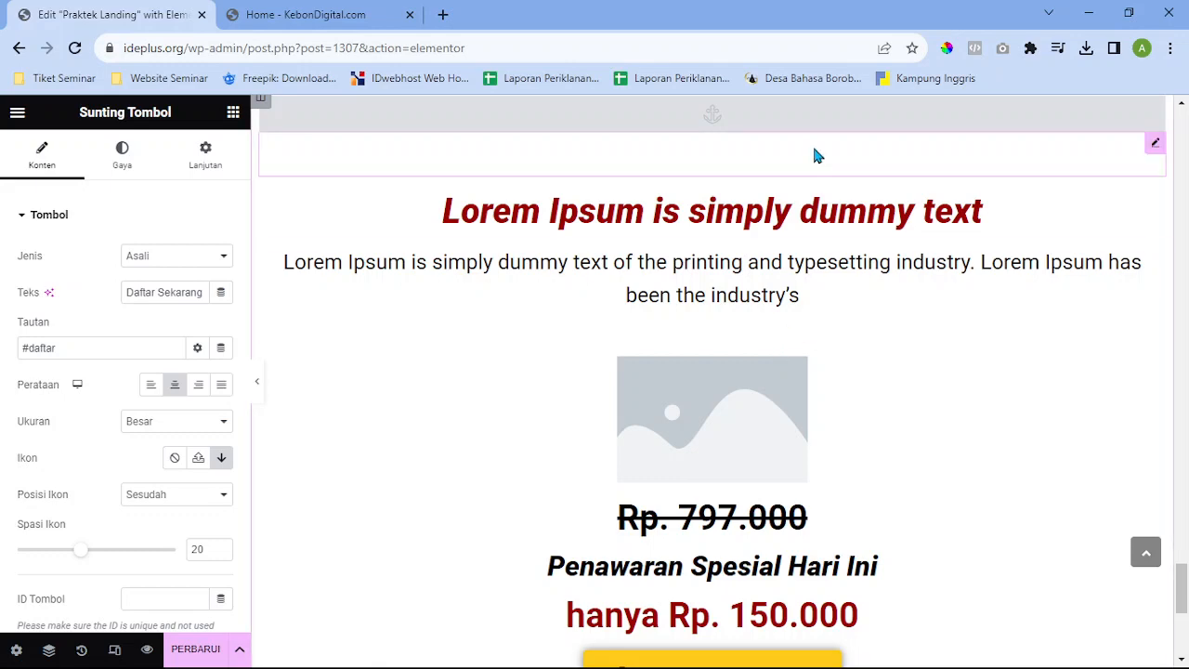
left_click_drag(1184, 587, 1176, 104)
scroll(873, 332, "down", 8)
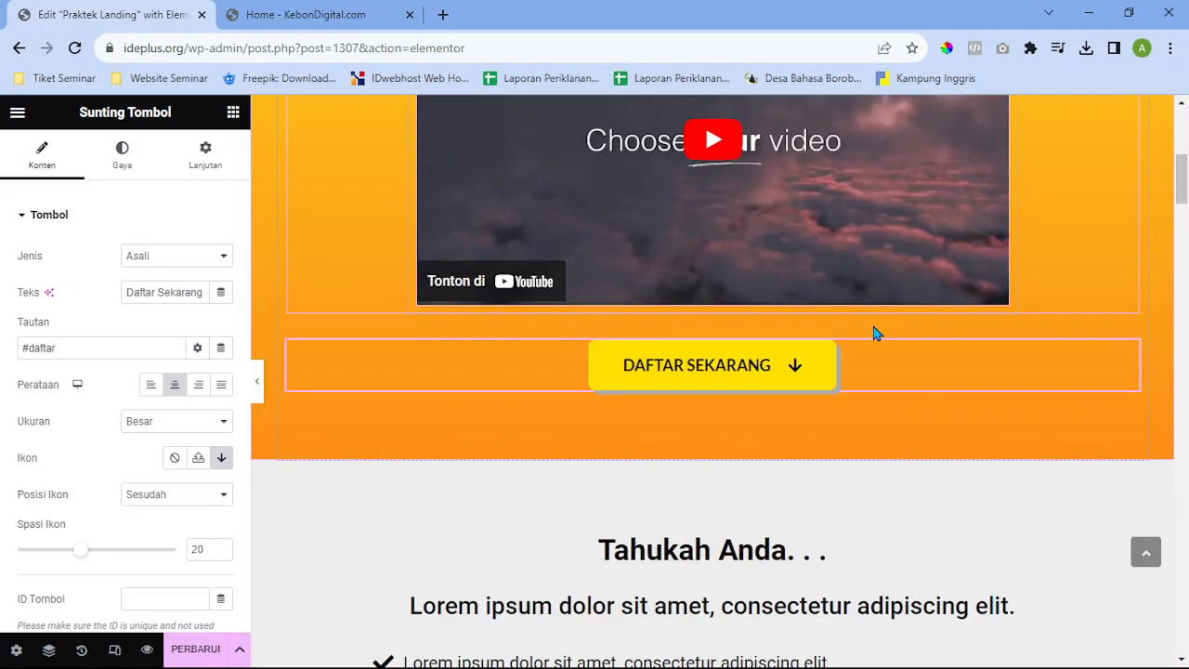
scroll(594, 363, "down", 2)
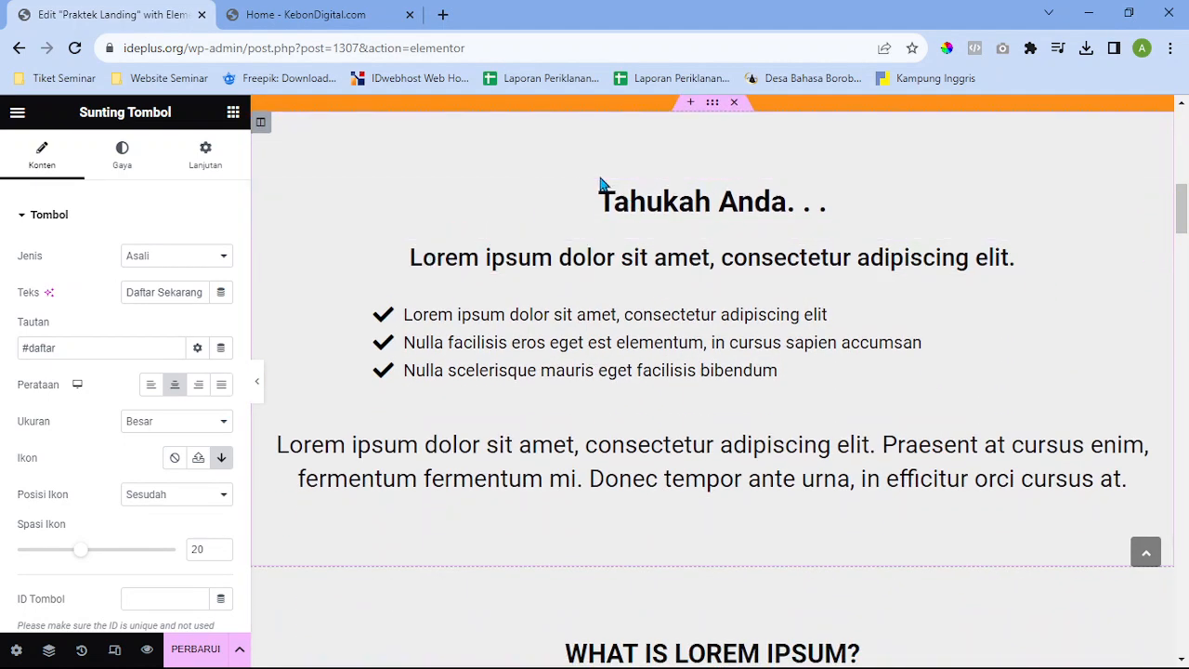
scroll(583, 288, "up", 10)
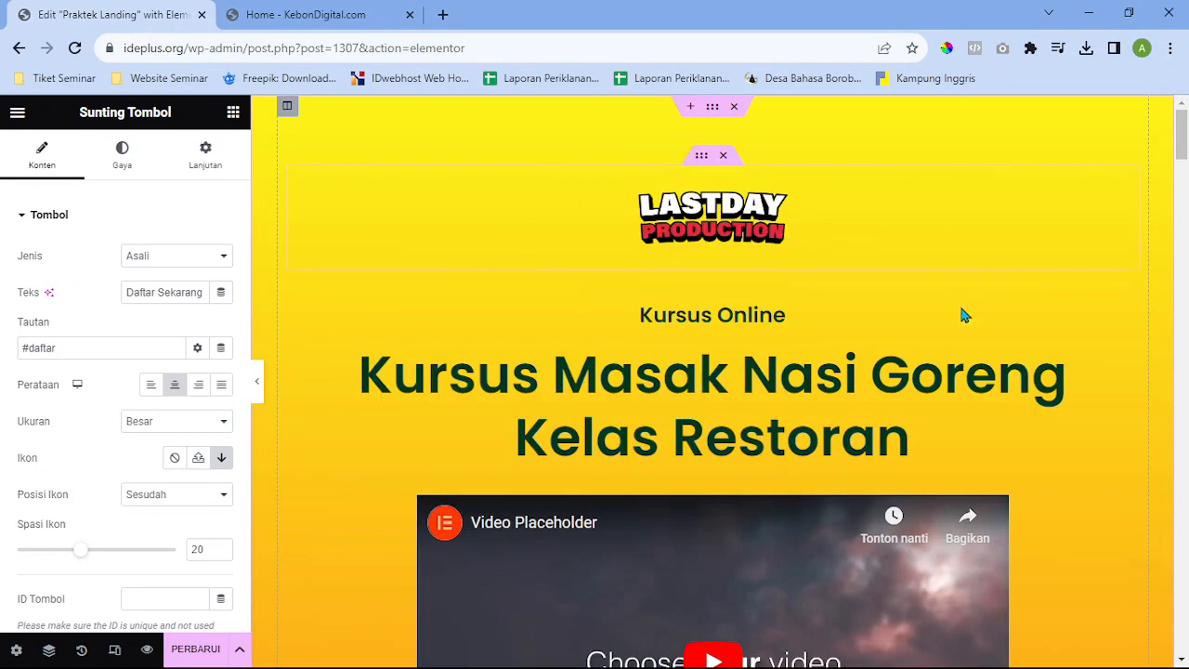
scroll(959, 302, "down", 4)
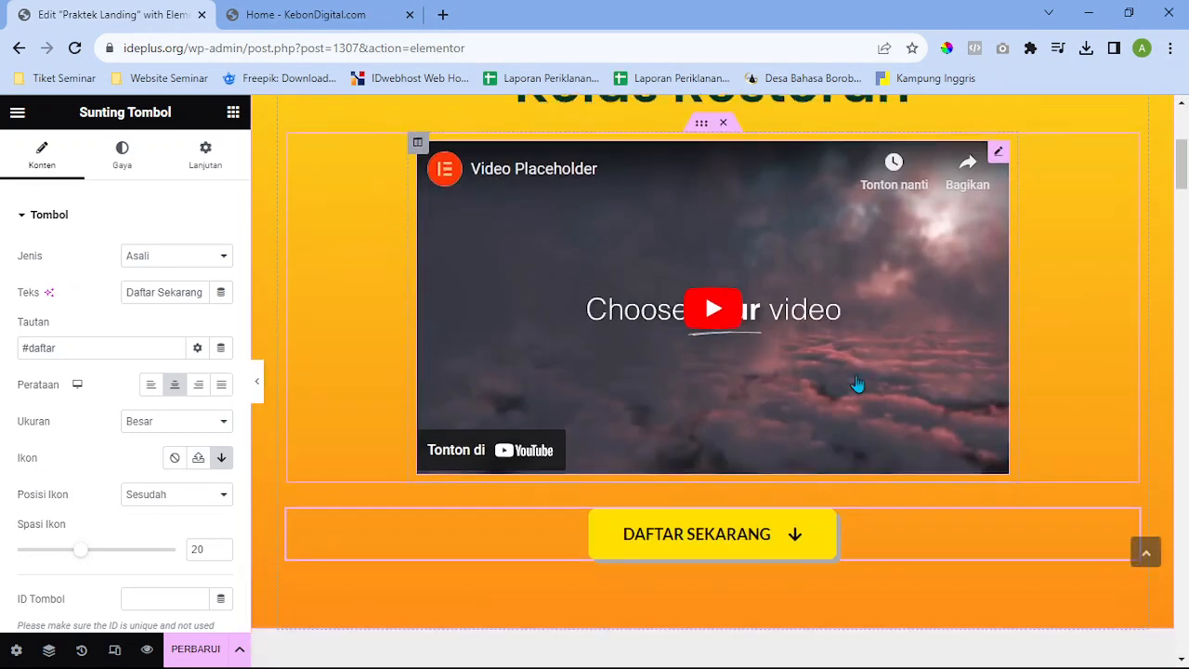
scroll(817, 390, "down", 5)
scroll(810, 336, "down", 2)
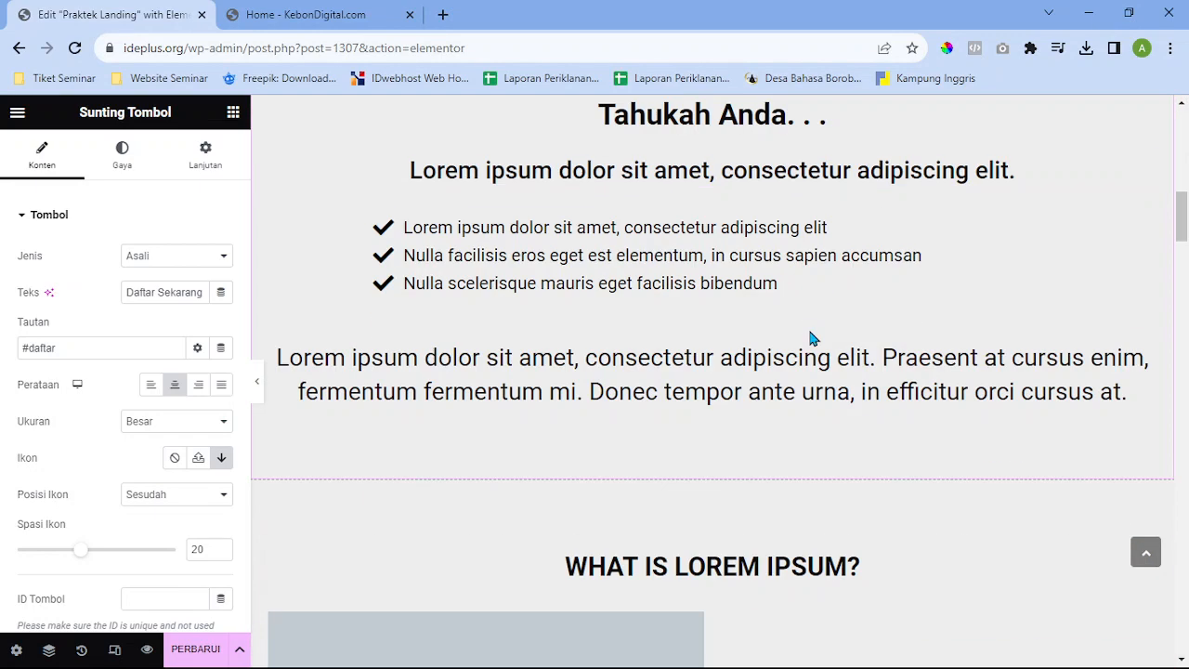
scroll(812, 339, "up", 2)
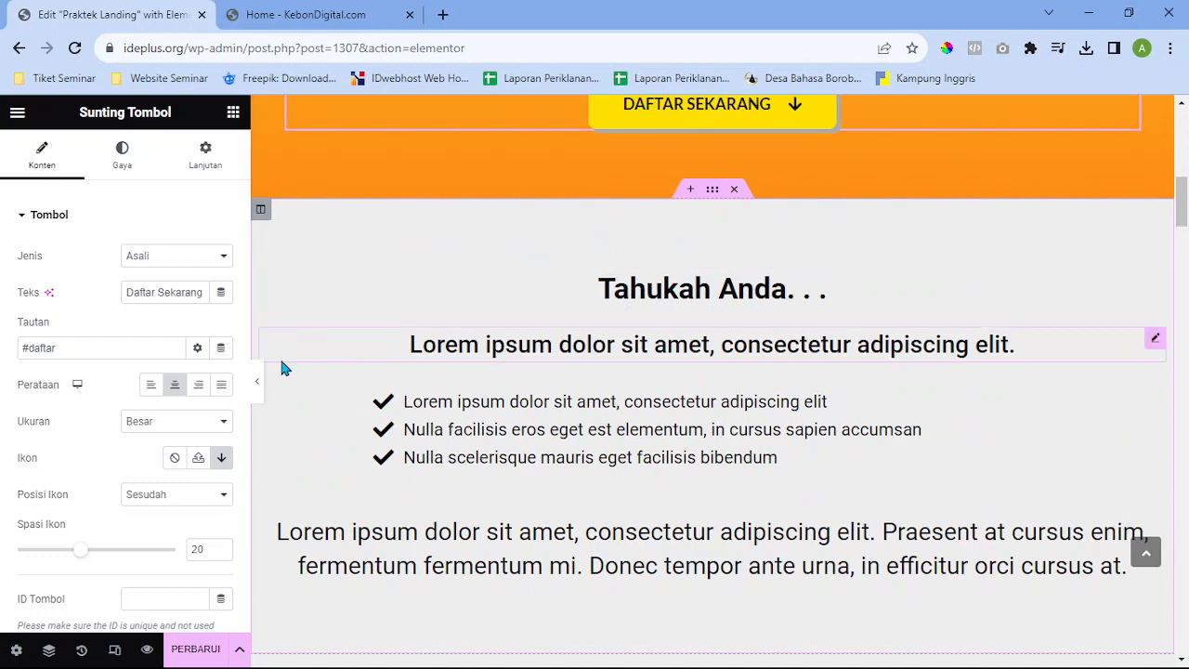
Collapse and restore the editing panel, then open a new blank browser tab
left_click(269, 382)
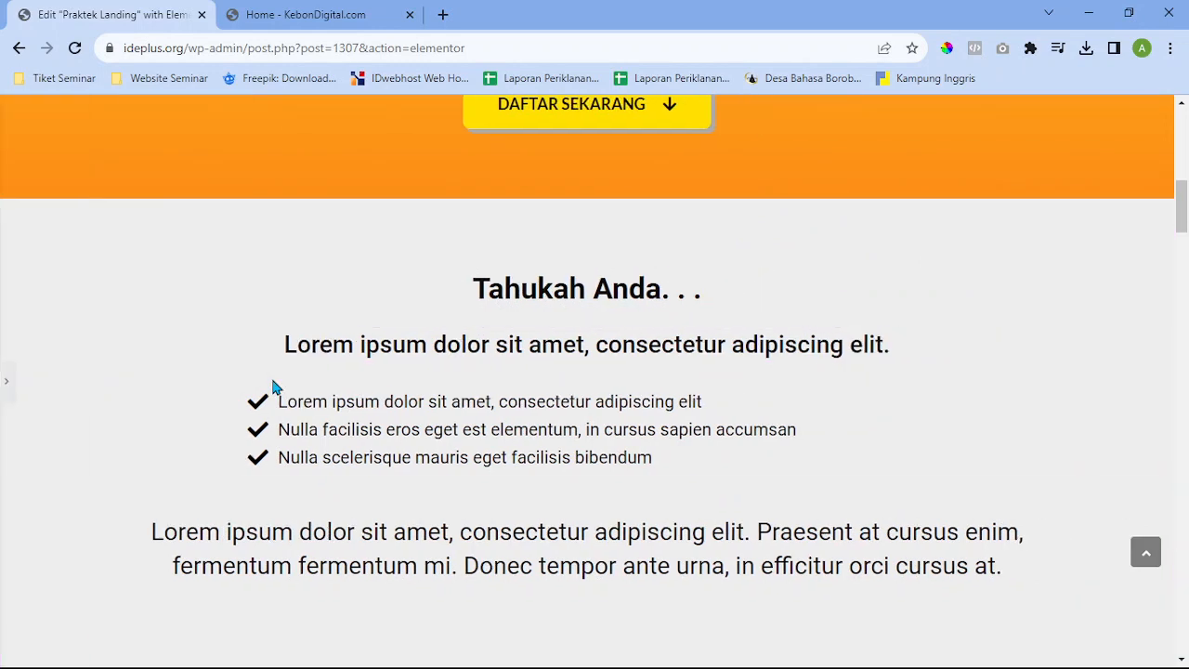
left_click(7, 396)
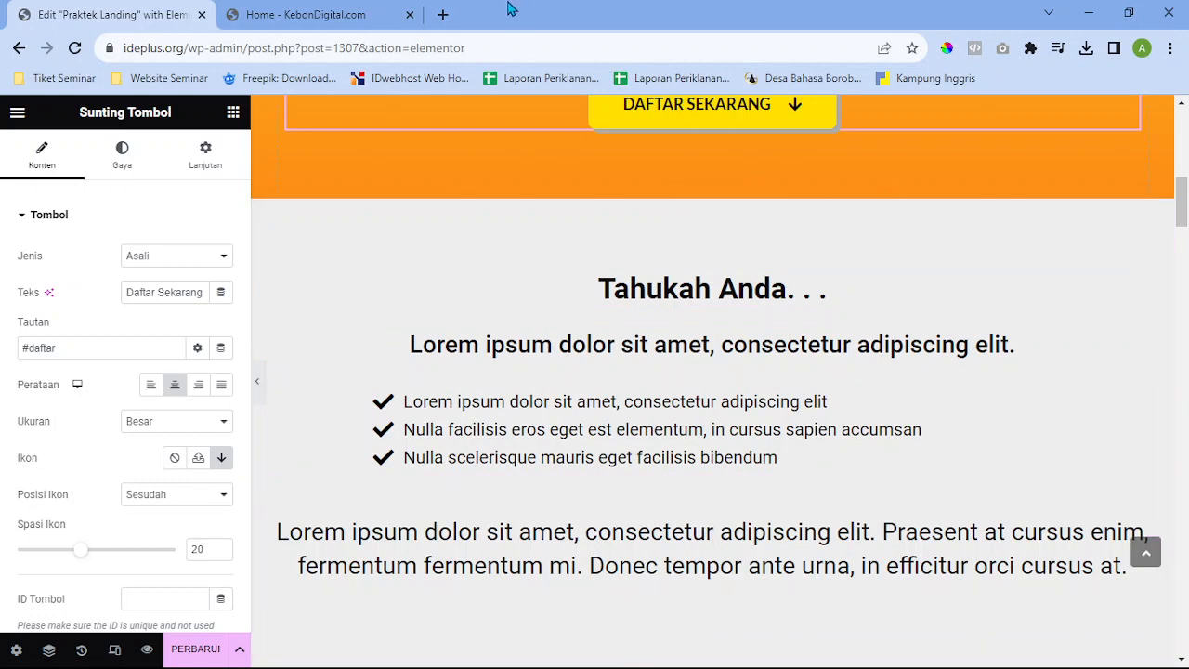
left_click(444, 15)
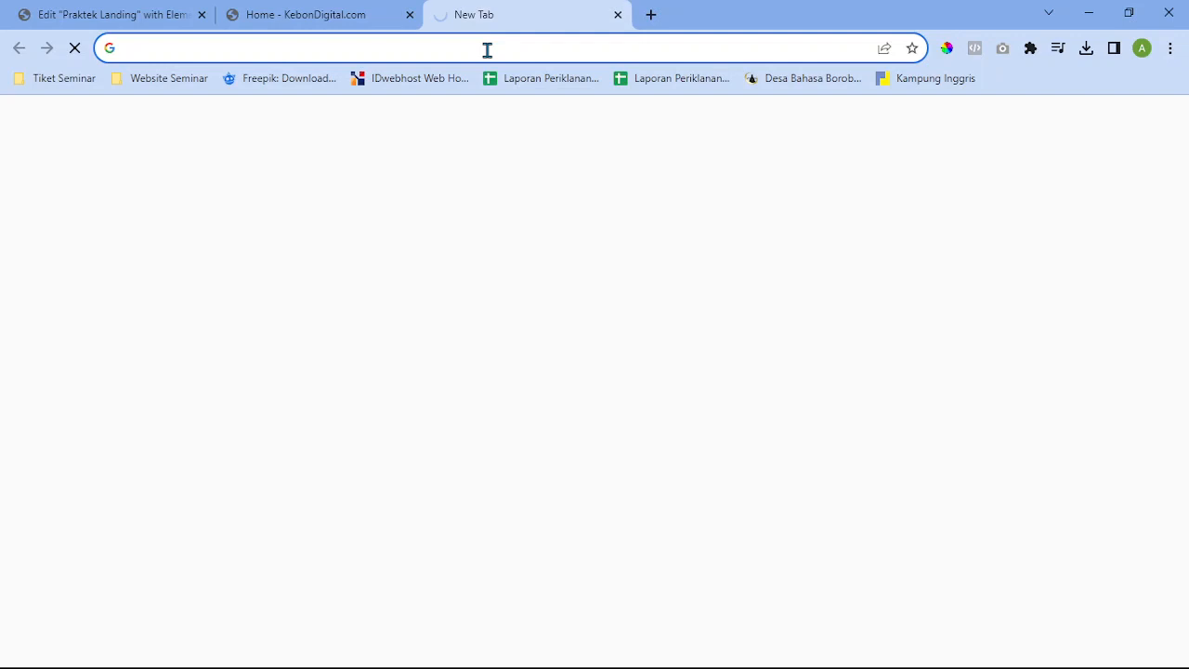
Load the live Kursus Nasi Goreng reference page at kursusangkasa.com/nasgor/
type("kursusangkasa.com")
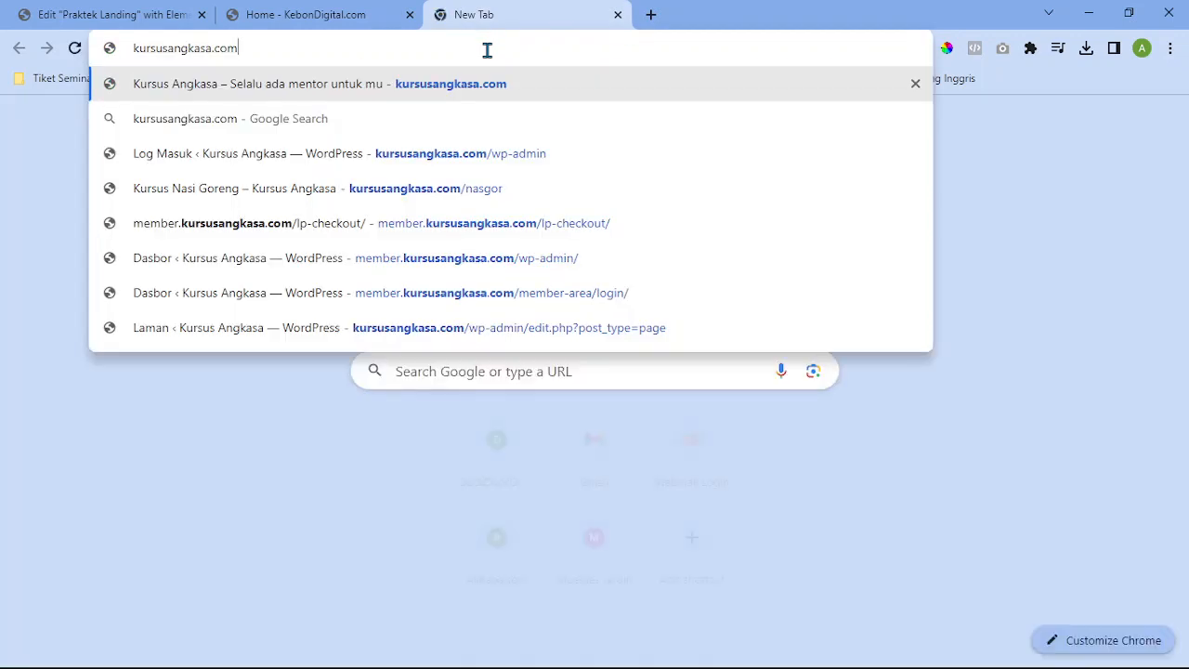
type("/nasi")
key("BackSpace")
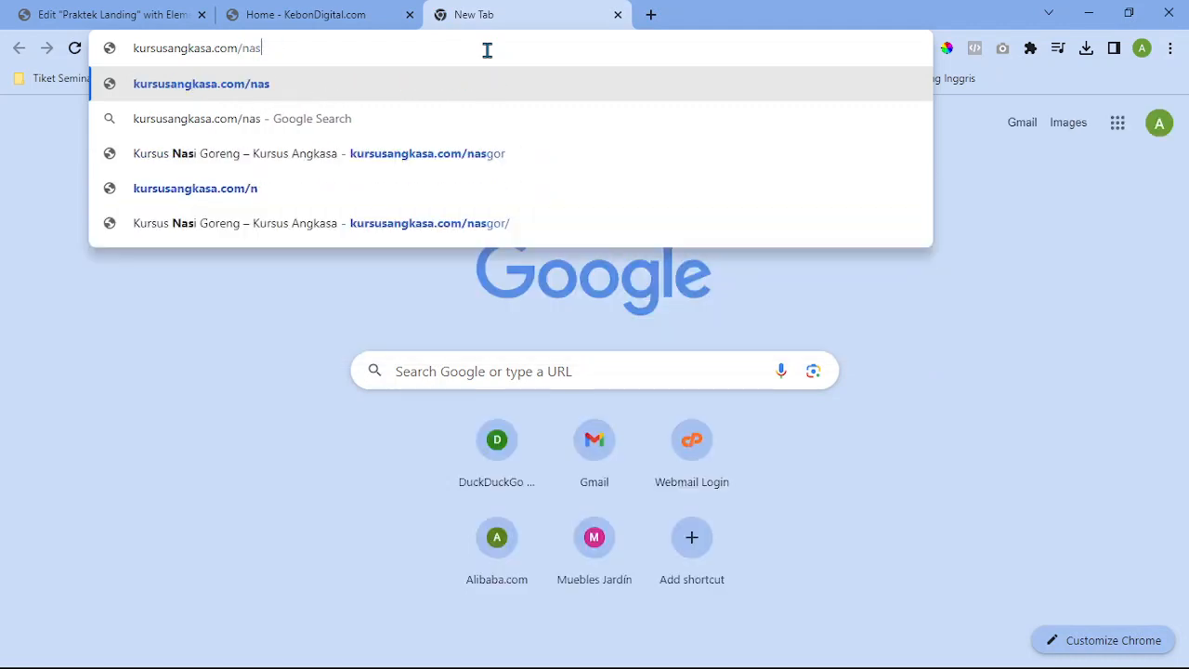
key("Down")
key("Down")
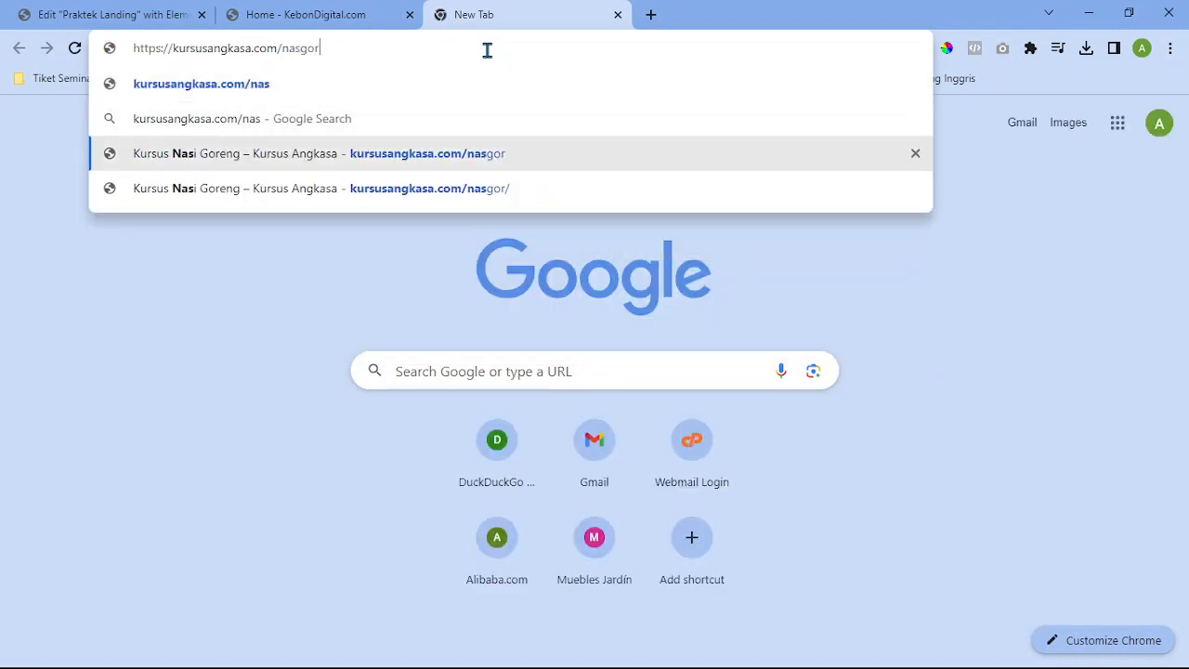
key("Return")
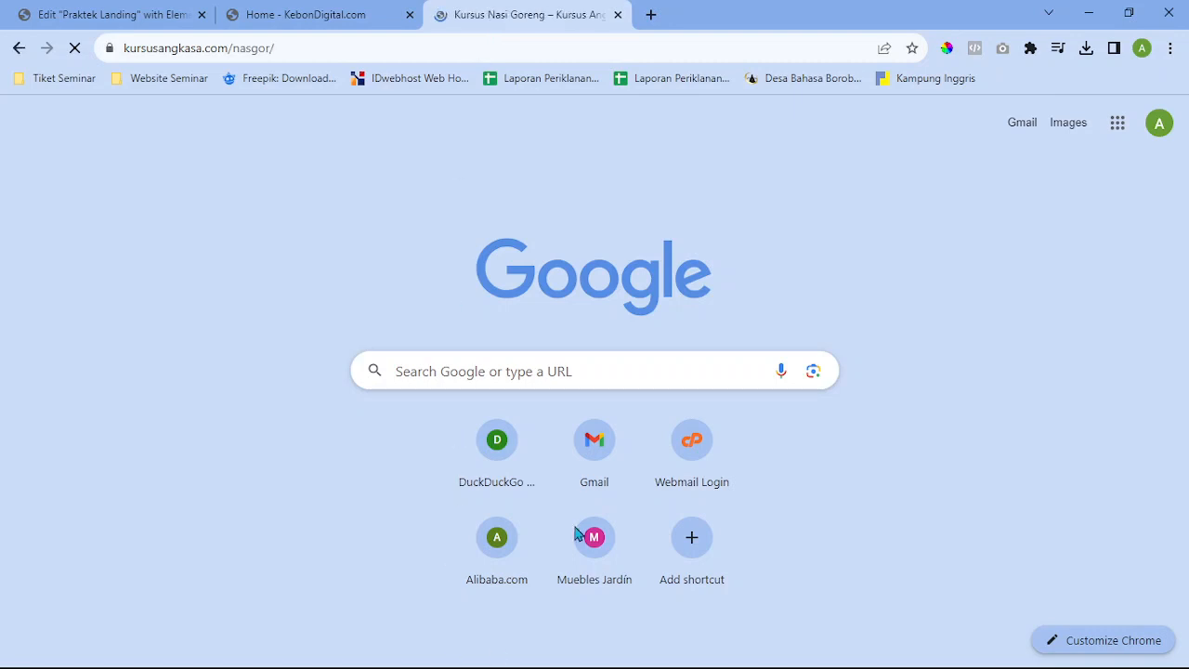
Select the 'APAKAH ANDA MERASAKAN INI :' heading on the reference page to copy it
scroll(585, 234, "down", 2)
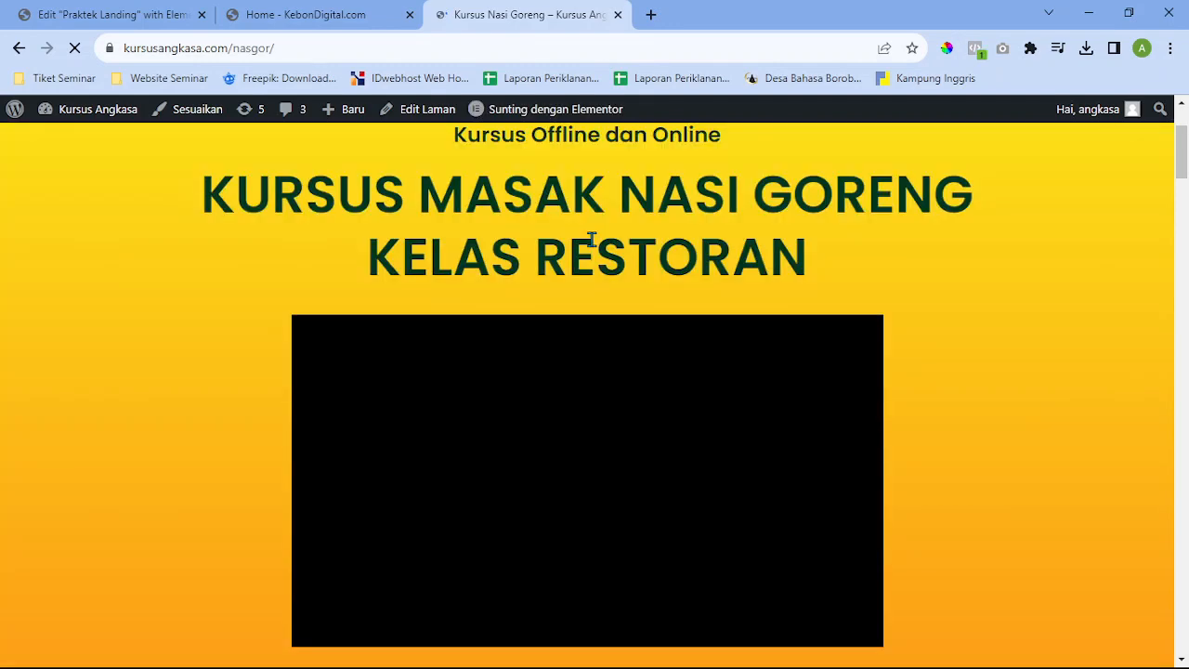
scroll(591, 240, "down", 4)
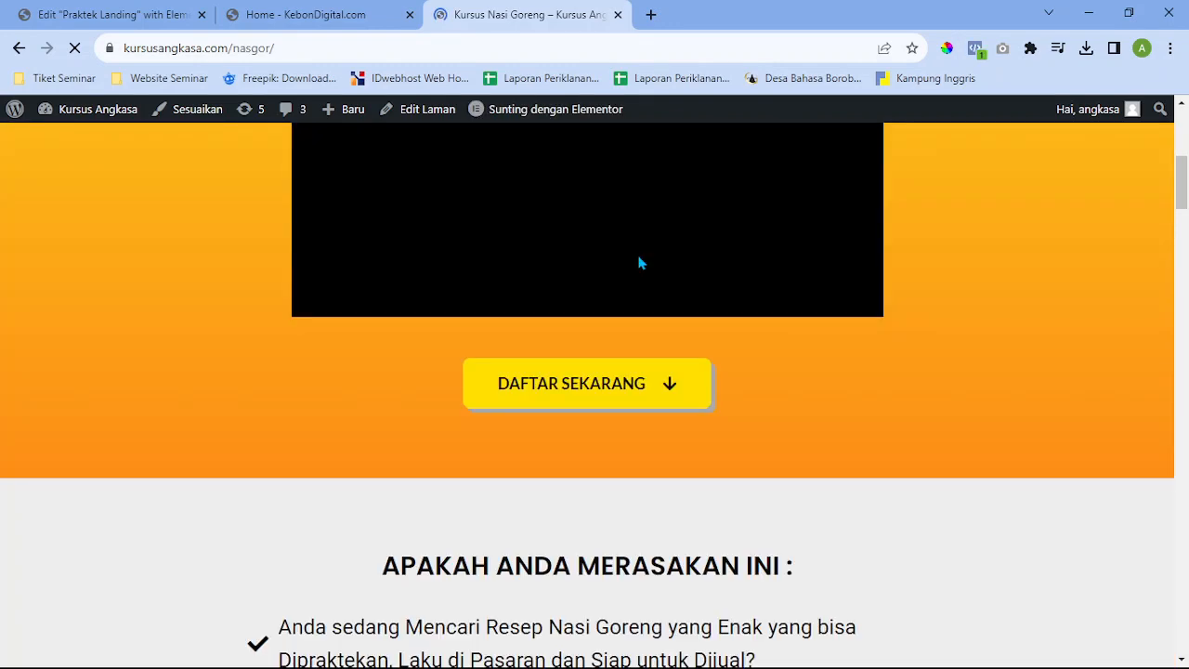
scroll(688, 258, "down", 4)
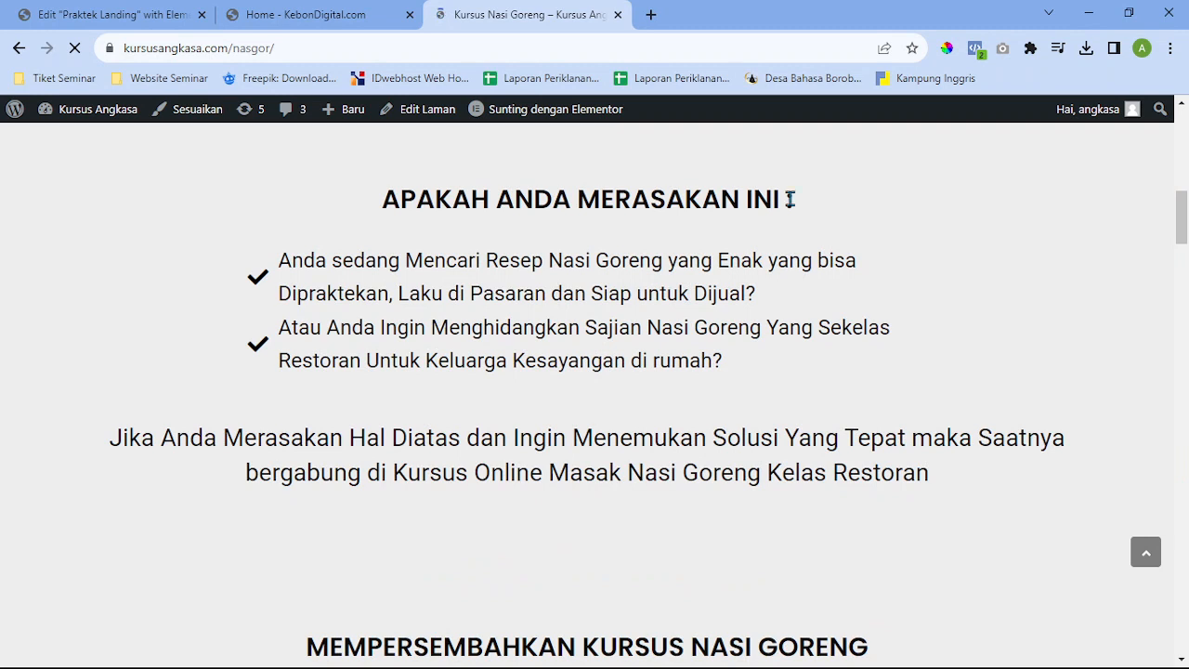
scroll(451, 198, "up", 4)
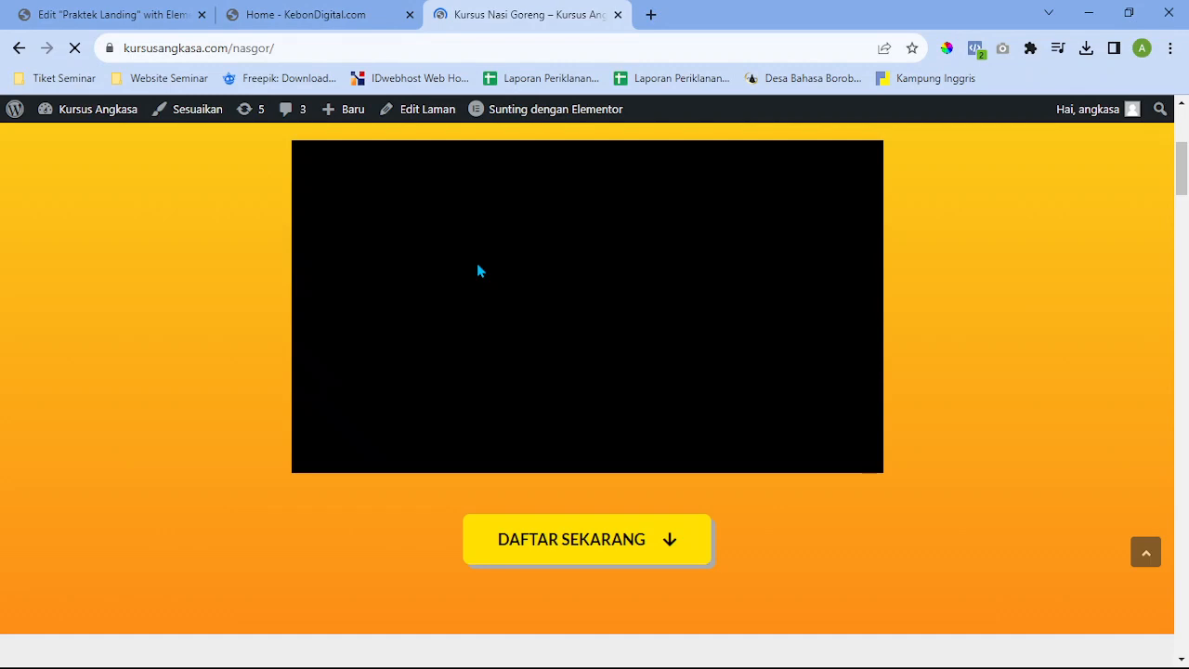
scroll(476, 269, "up", 4)
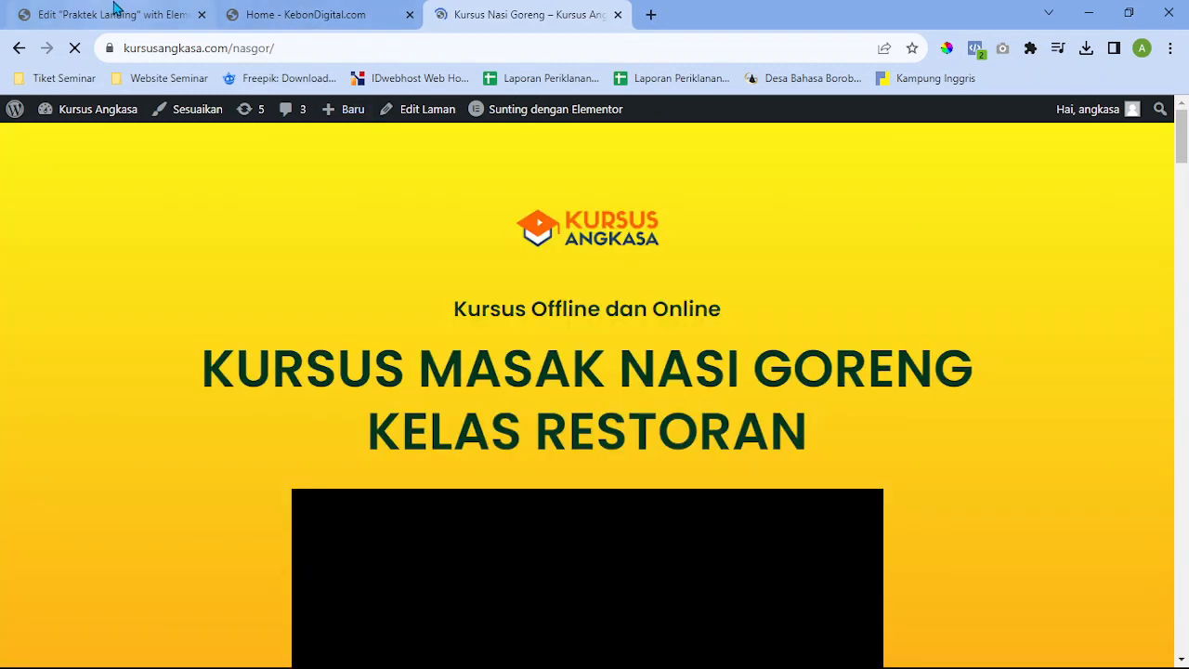
scroll(384, 329, "down", 4)
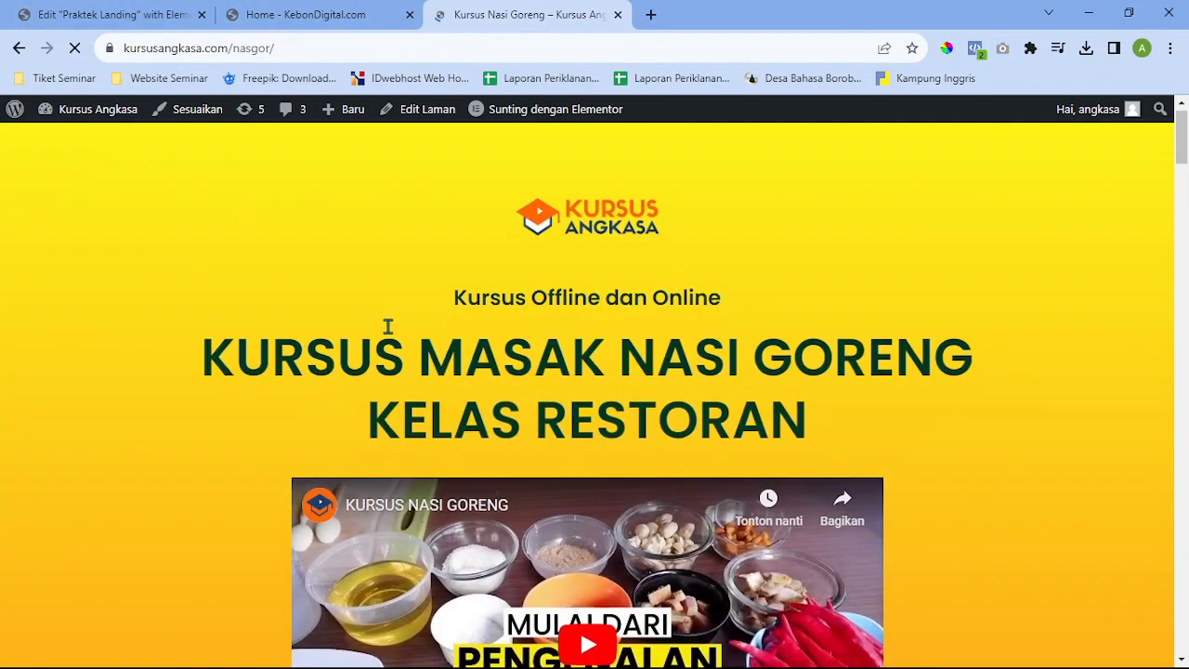
scroll(390, 342, "down", 6)
scroll(502, 307, "up", 2)
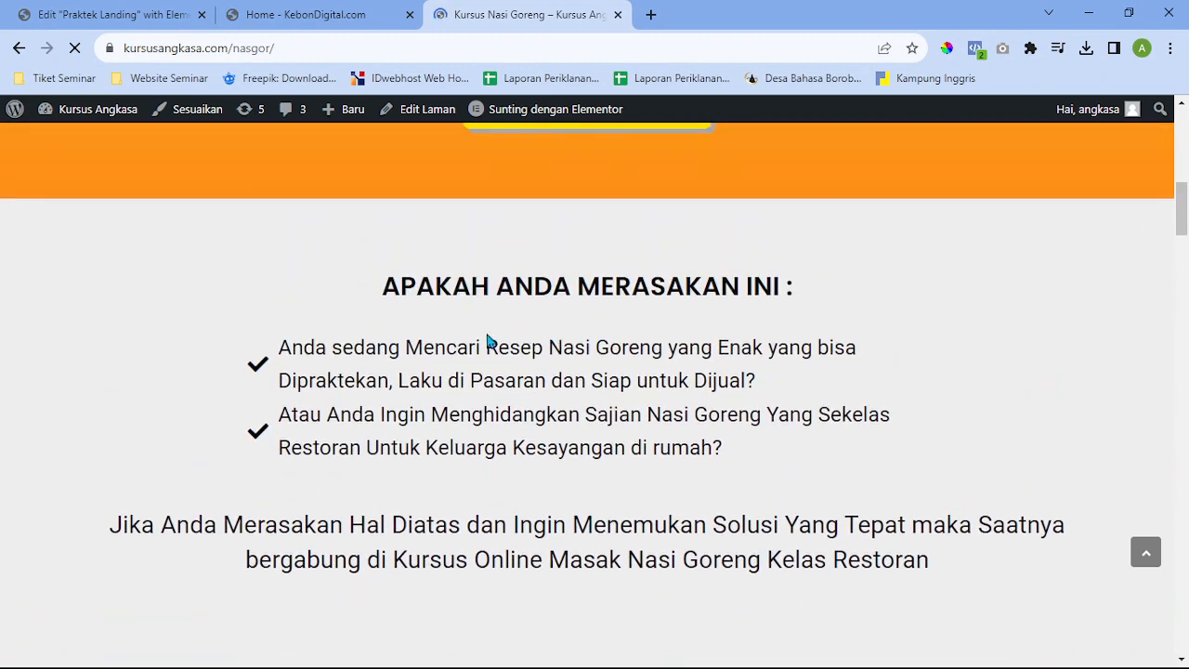
left_click_drag(808, 290, 318, 291)
key("ctrl+c")
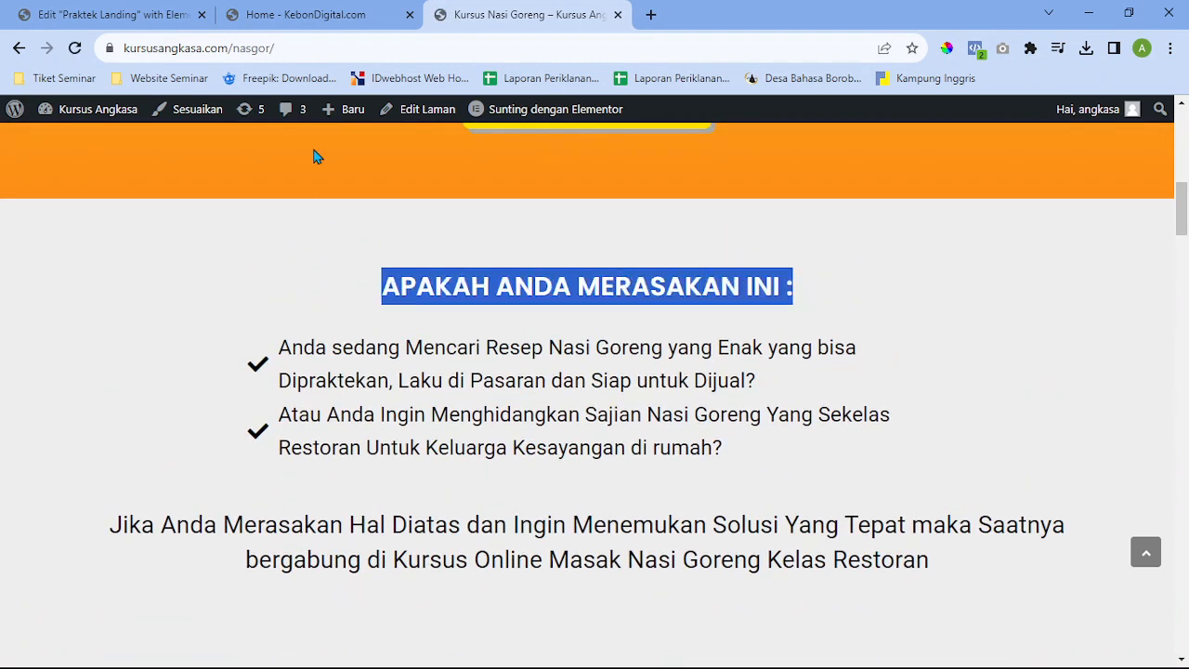
left_click(303, 11)
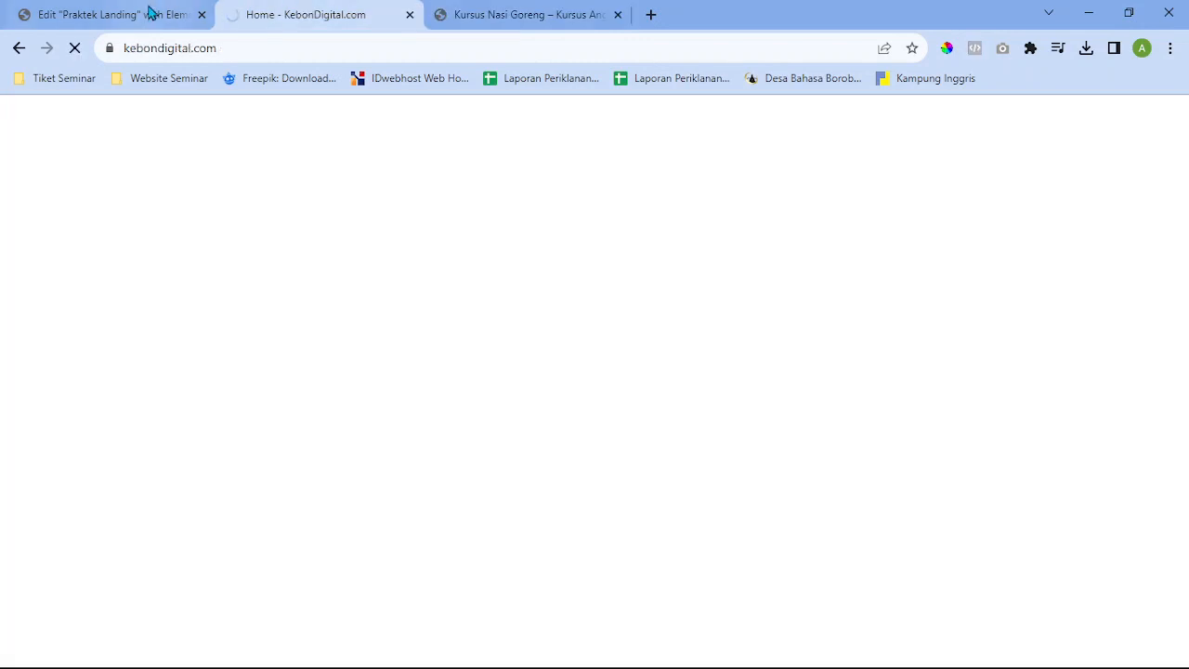
Close the KebonDigital tab and paste 'APAKAH ANDA MERASAKAN INI :' over the 'Tahukah Anda. . .' heading
left_click(197, 15)
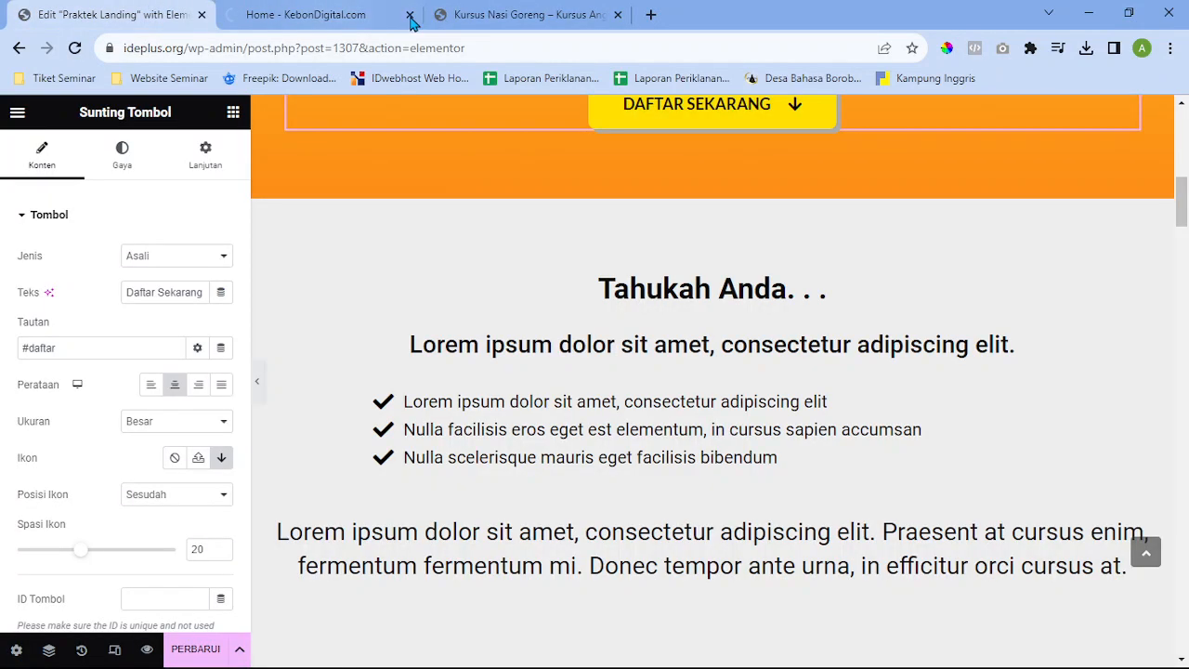
left_click(410, 15)
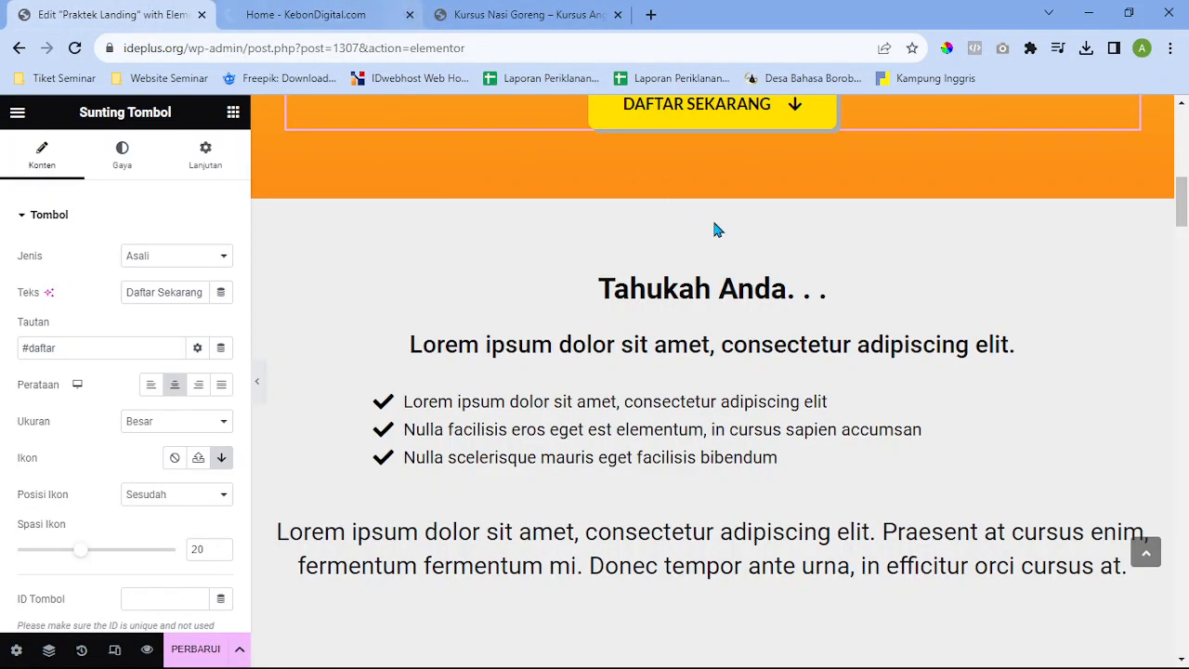
left_click(844, 290)
left_click_drag(114, 292, 4, 290)
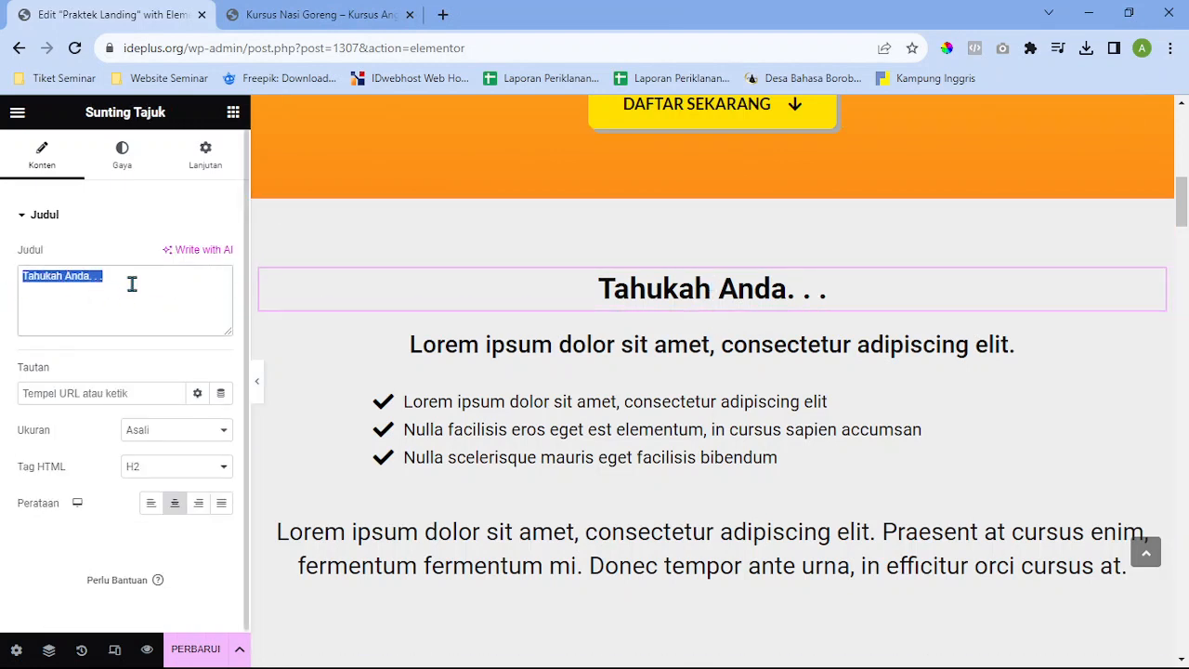
key("ctrl+v")
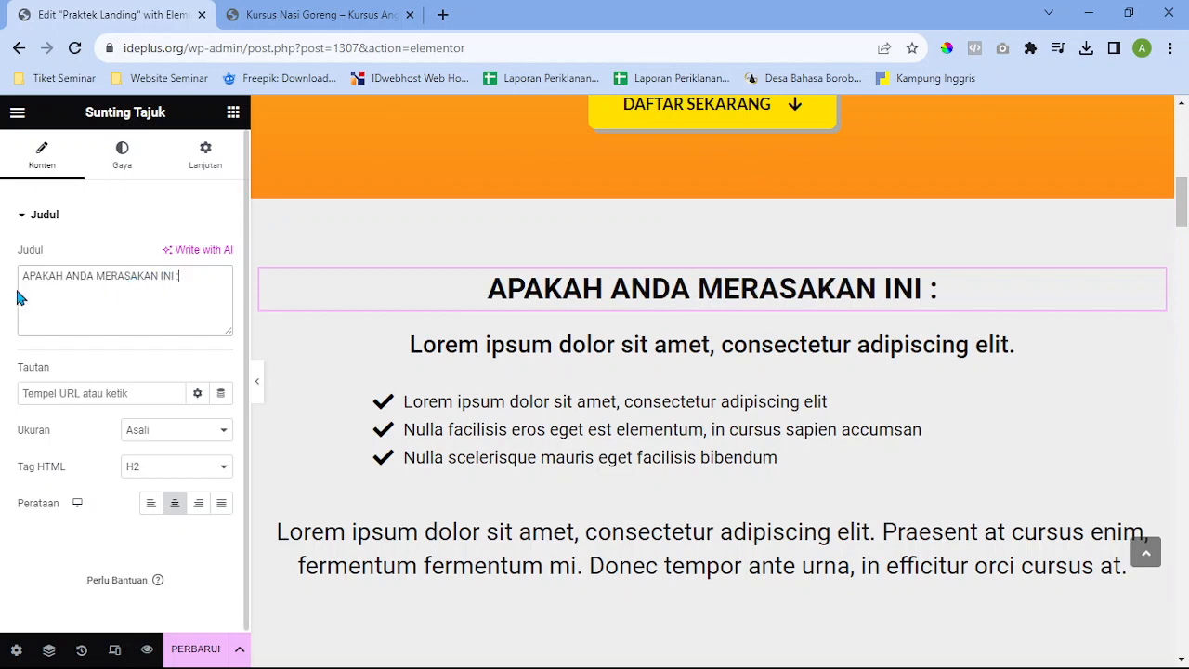
left_click(131, 299)
left_click_drag(190, 295, 24, 298)
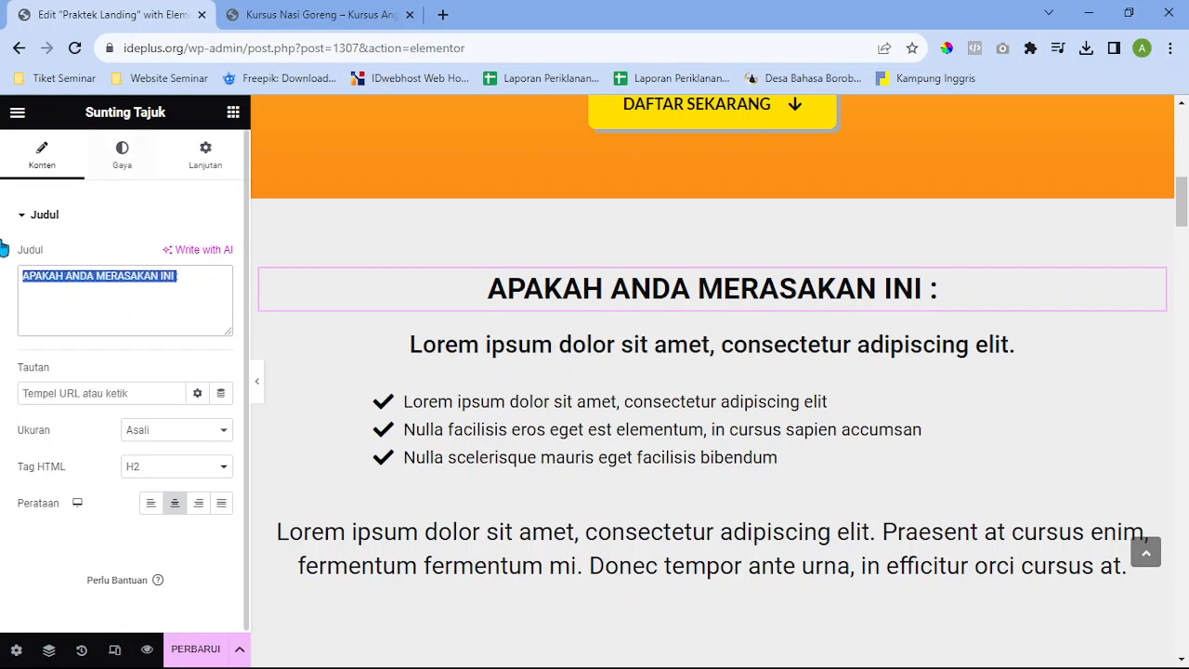
left_click(935, 293)
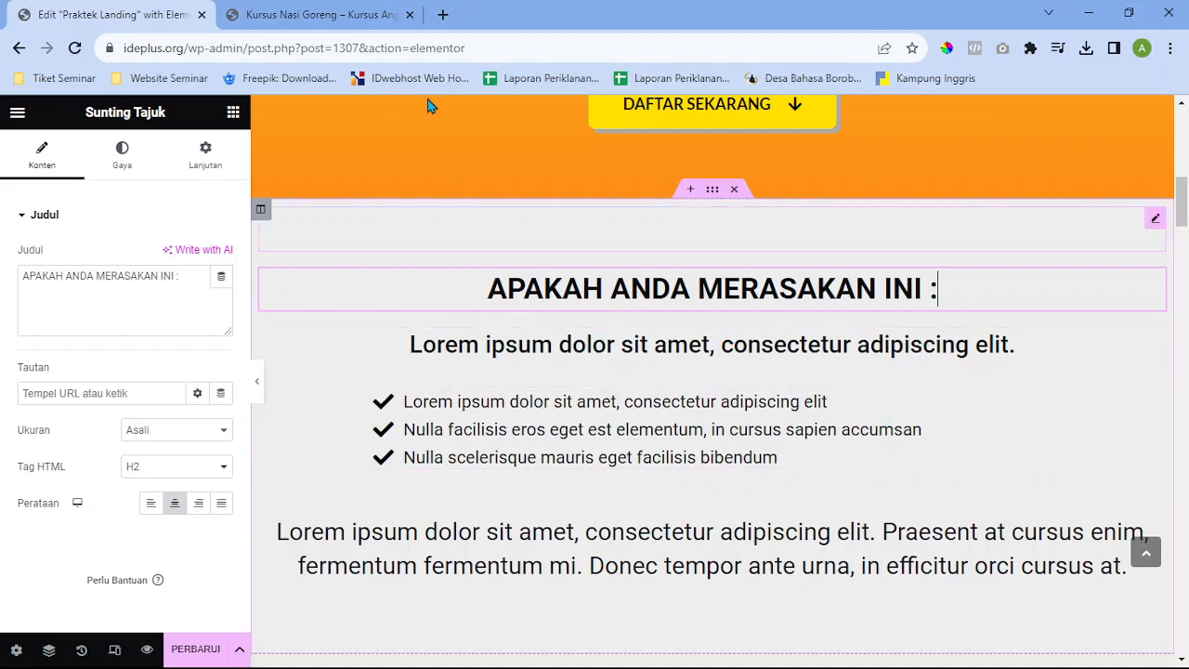
left_click(327, 13)
Copy the first list item's question from the live page and paste it over the Icon List's first item text
left_click(803, 469)
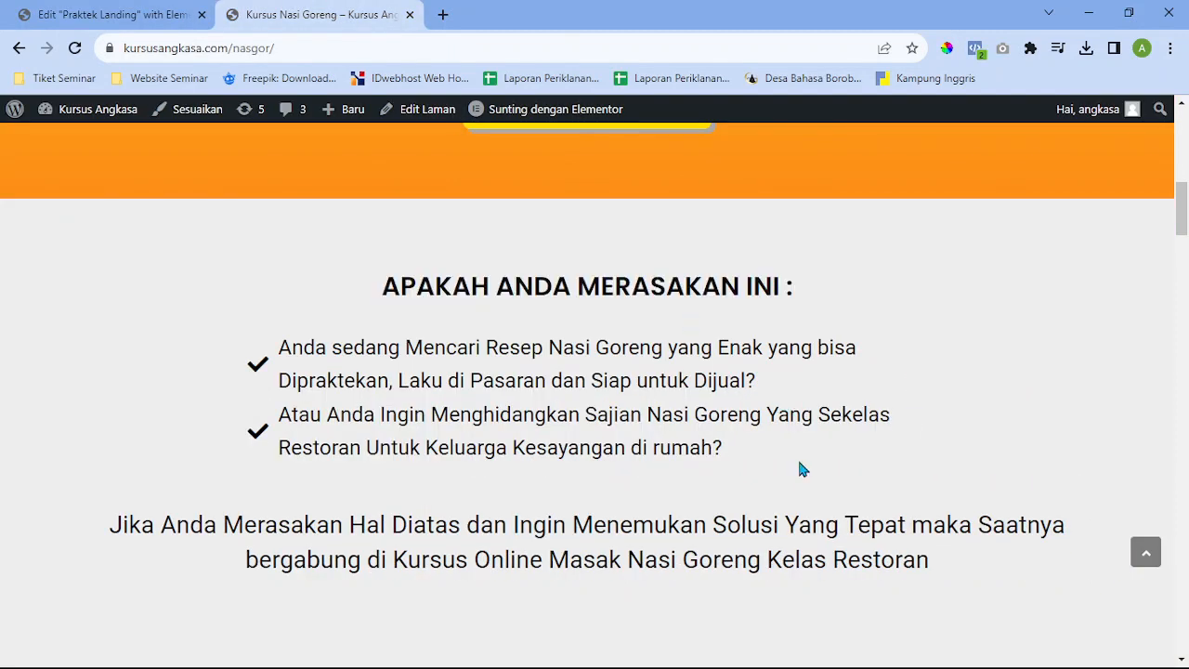
left_click_drag(815, 393, 265, 386)
key("ctrl+c")
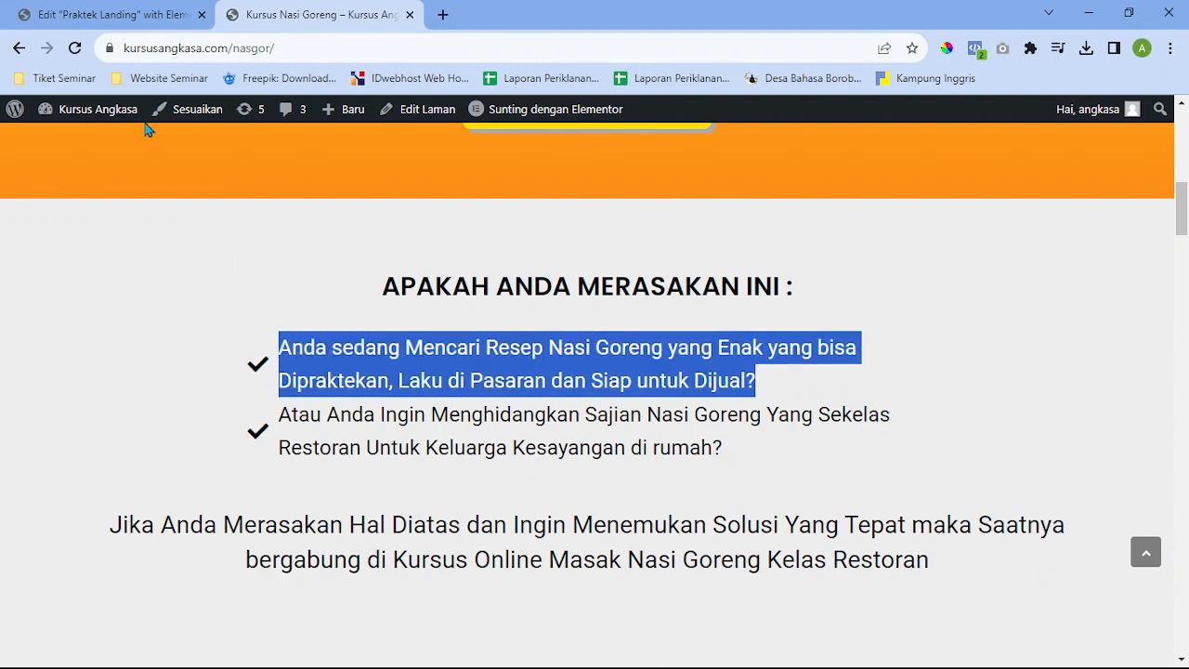
left_click(106, 14)
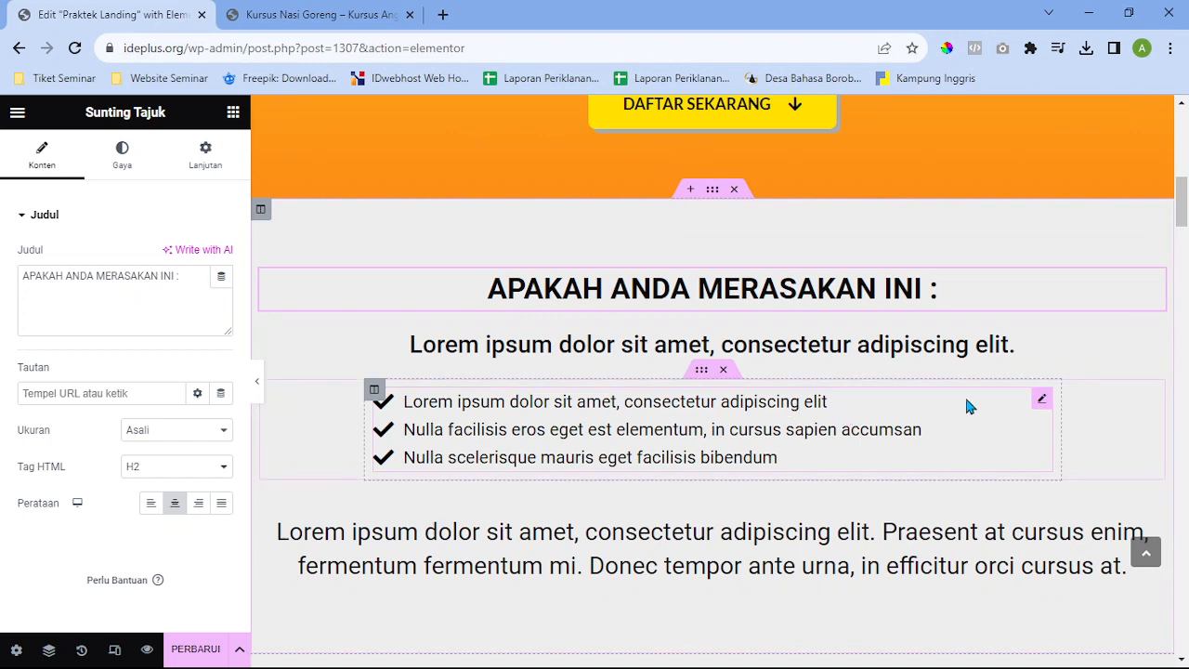
left_click(1040, 399)
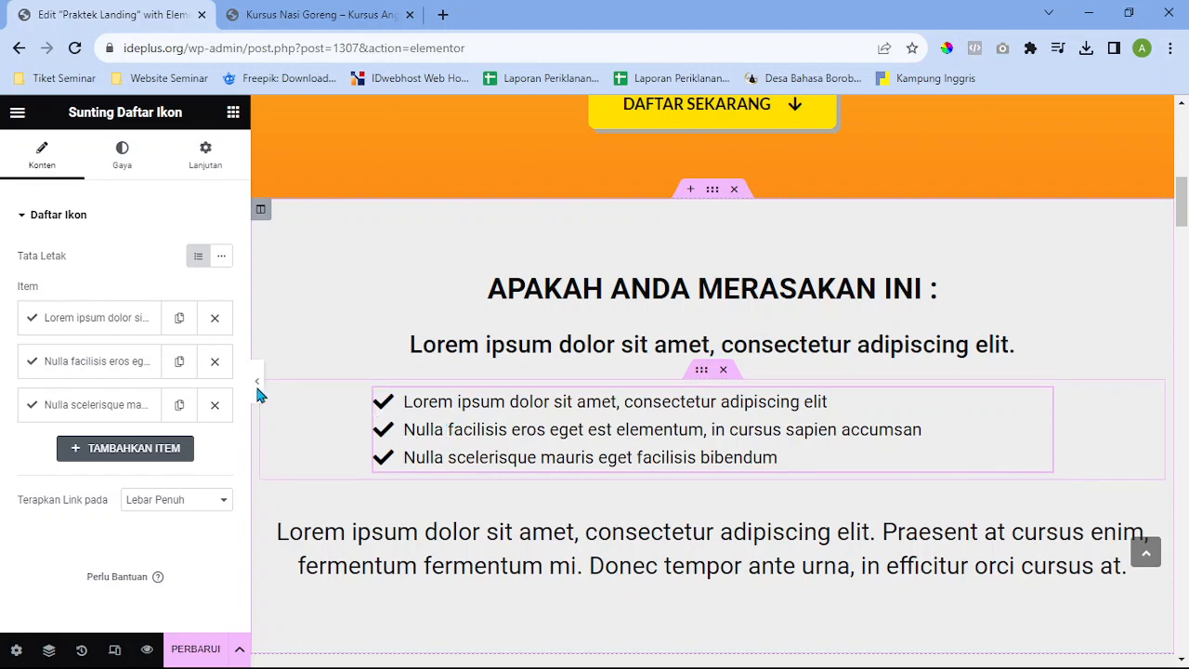
left_click(102, 320)
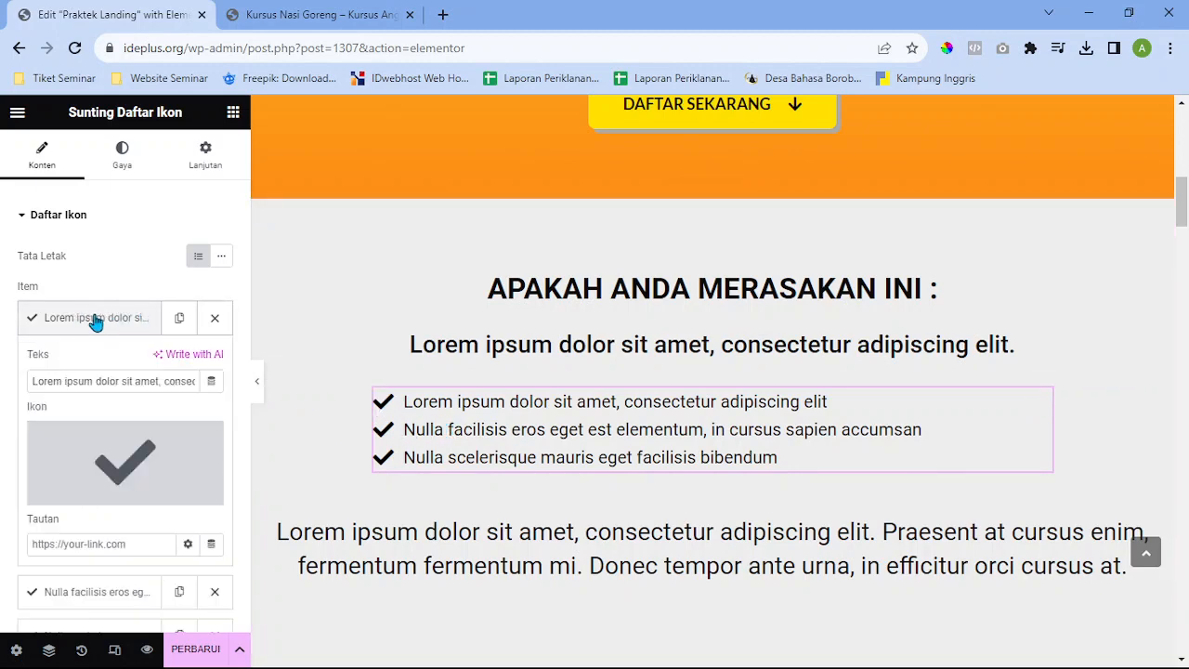
left_click(108, 381)
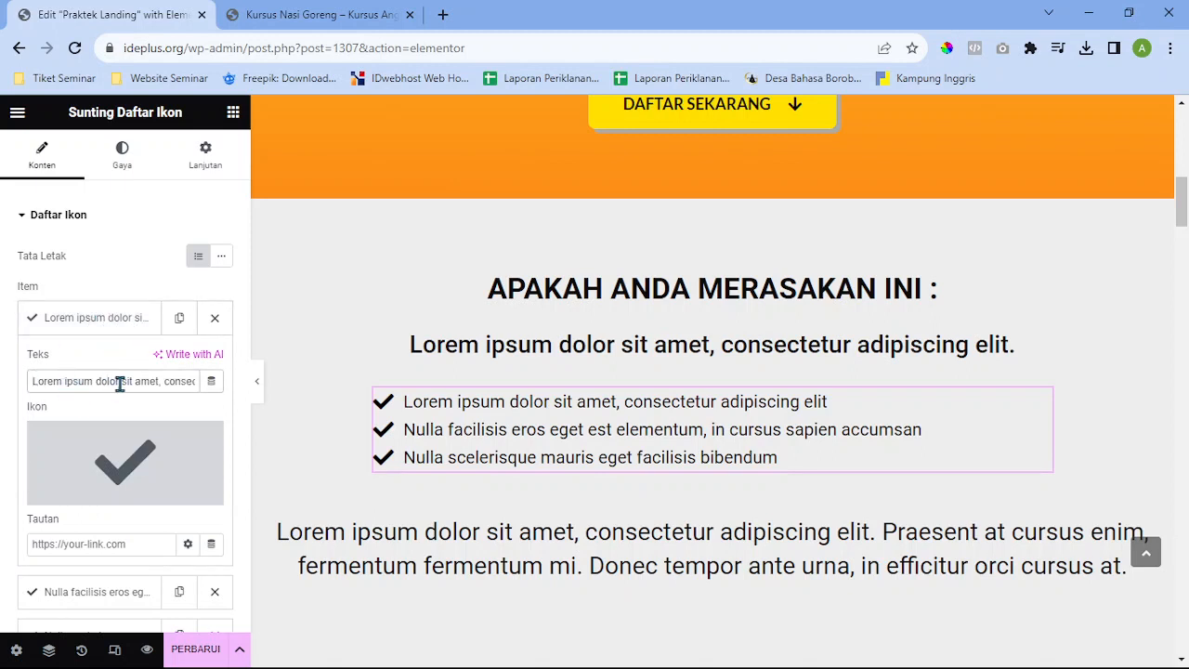
key("ctrl+a")
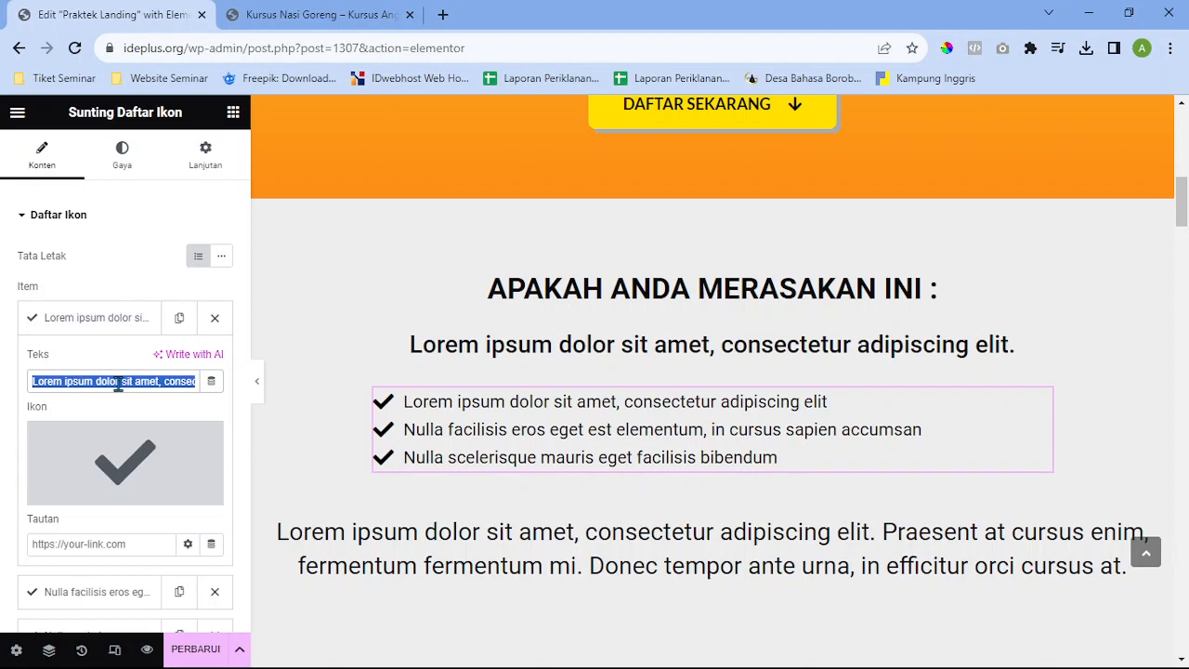
key("ctrl+v")
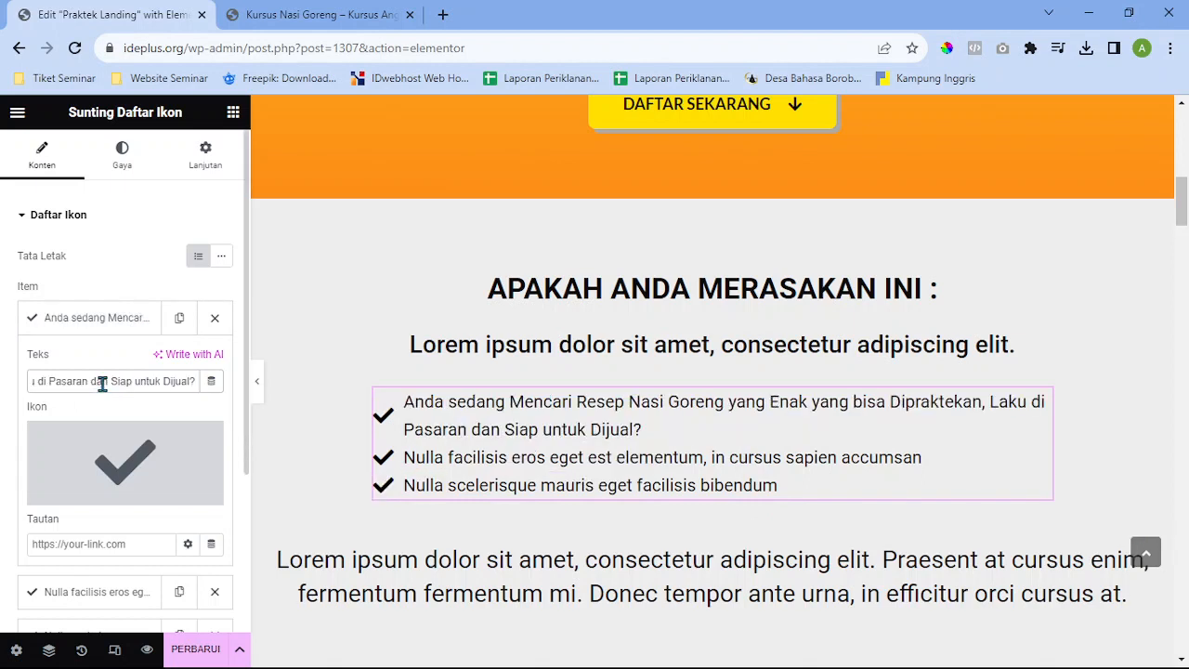
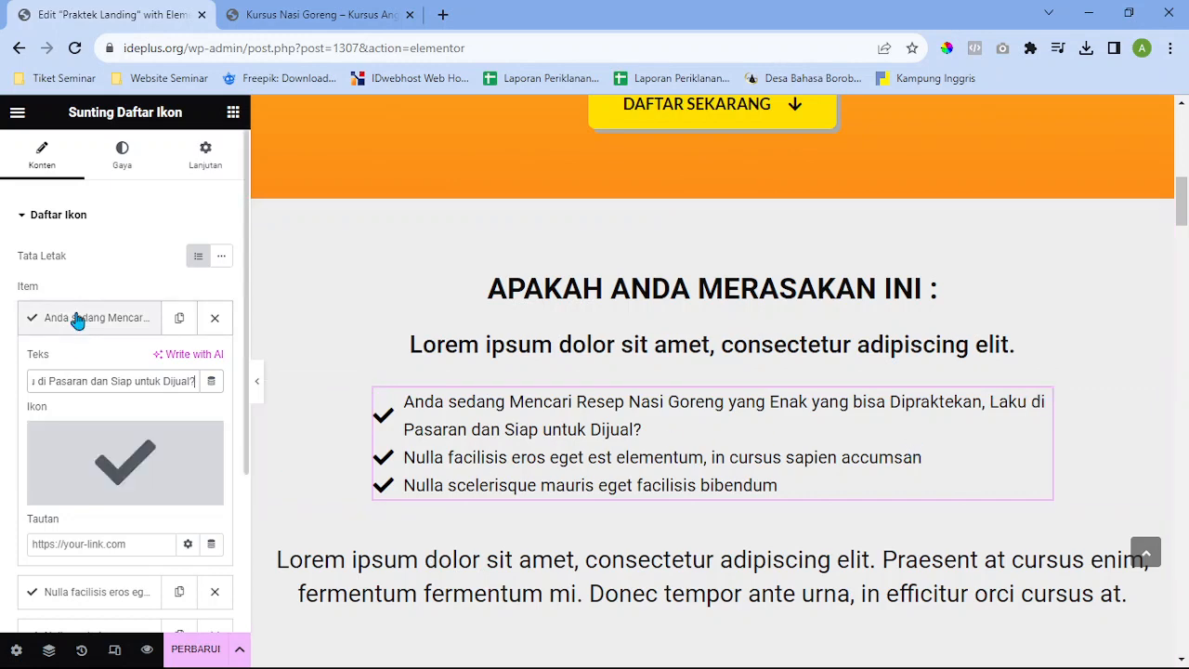
Check the reference page's two-item checklist, then delete the third Icon List item in the editor
left_click(307, 15)
left_click(799, 394)
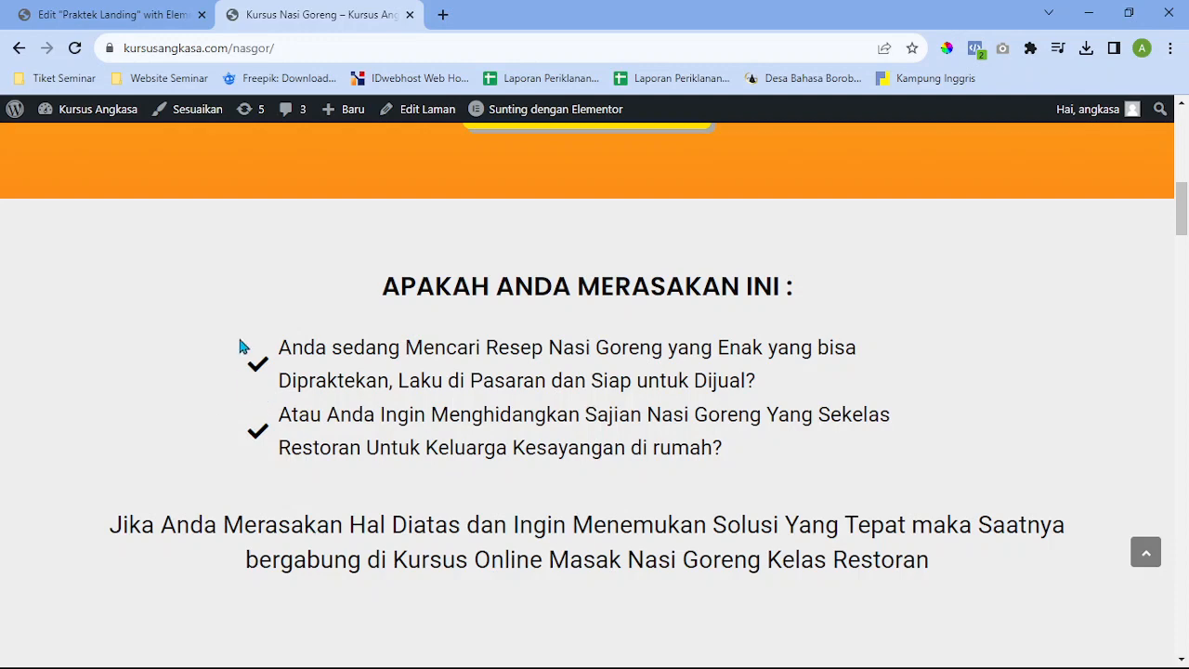
left_click(108, 13)
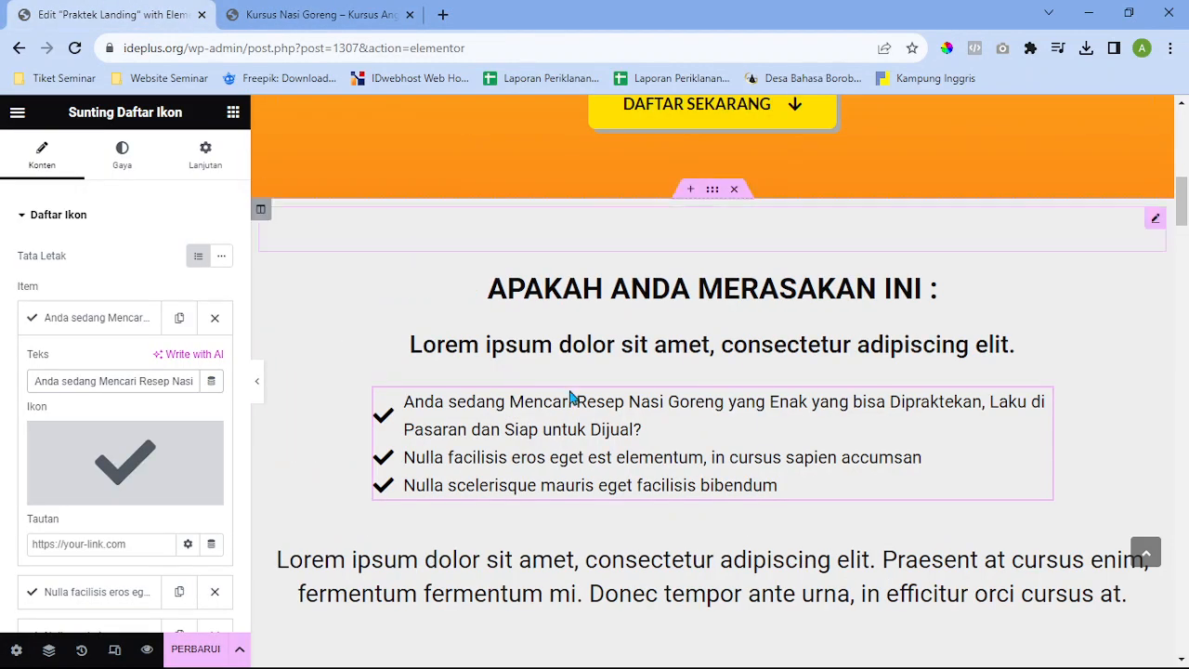
left_click(102, 321)
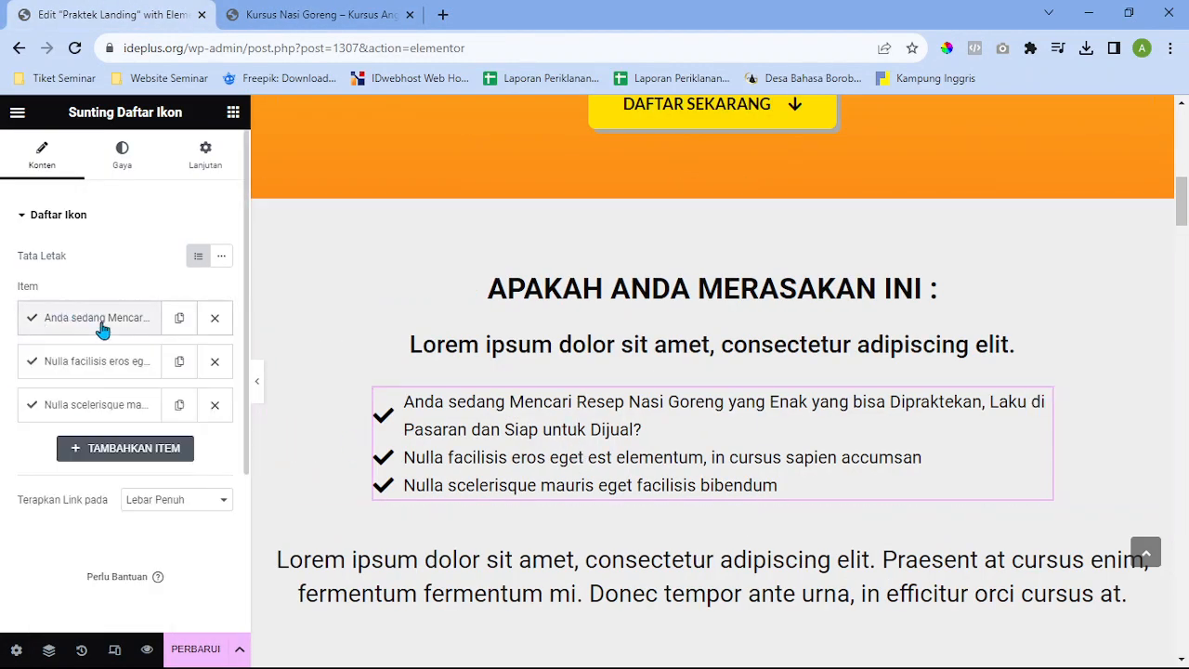
left_click(216, 408)
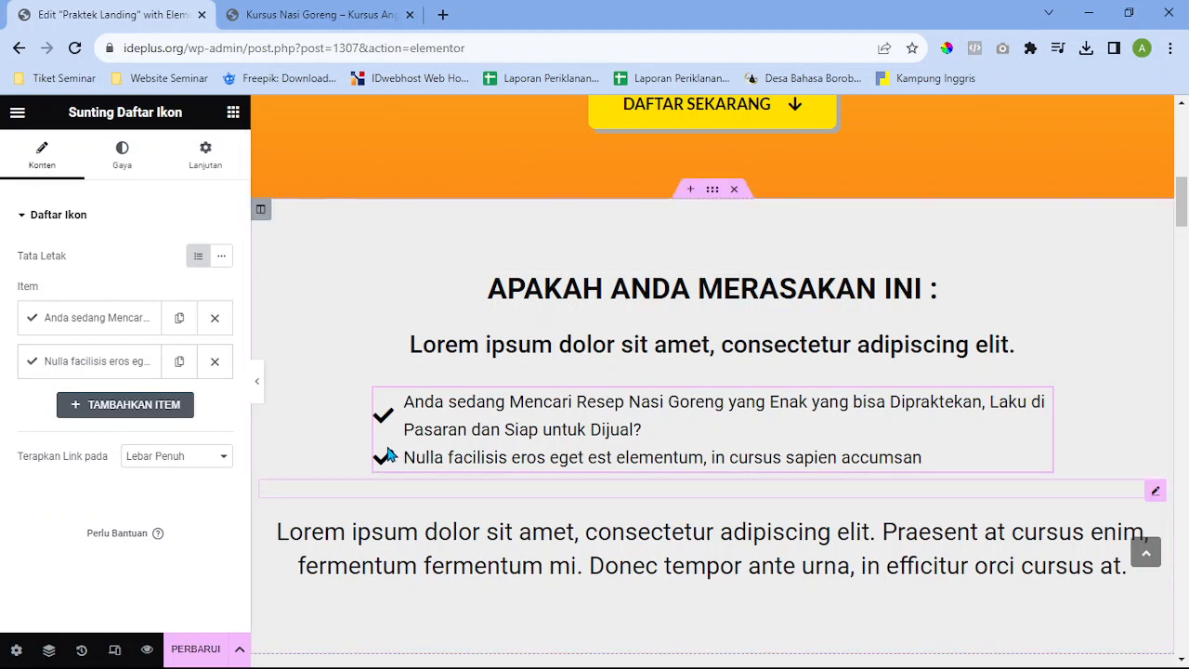
Duplicate the second checklist item twice, then delete both extra copies again
left_click(180, 362)
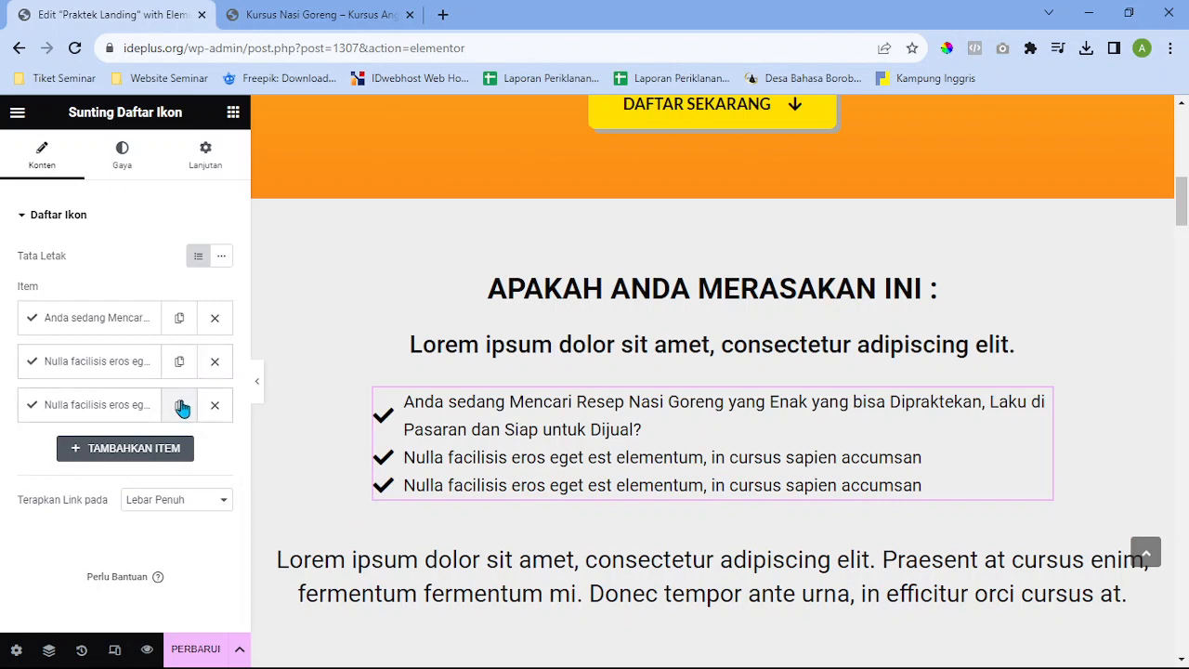
left_click(179, 405)
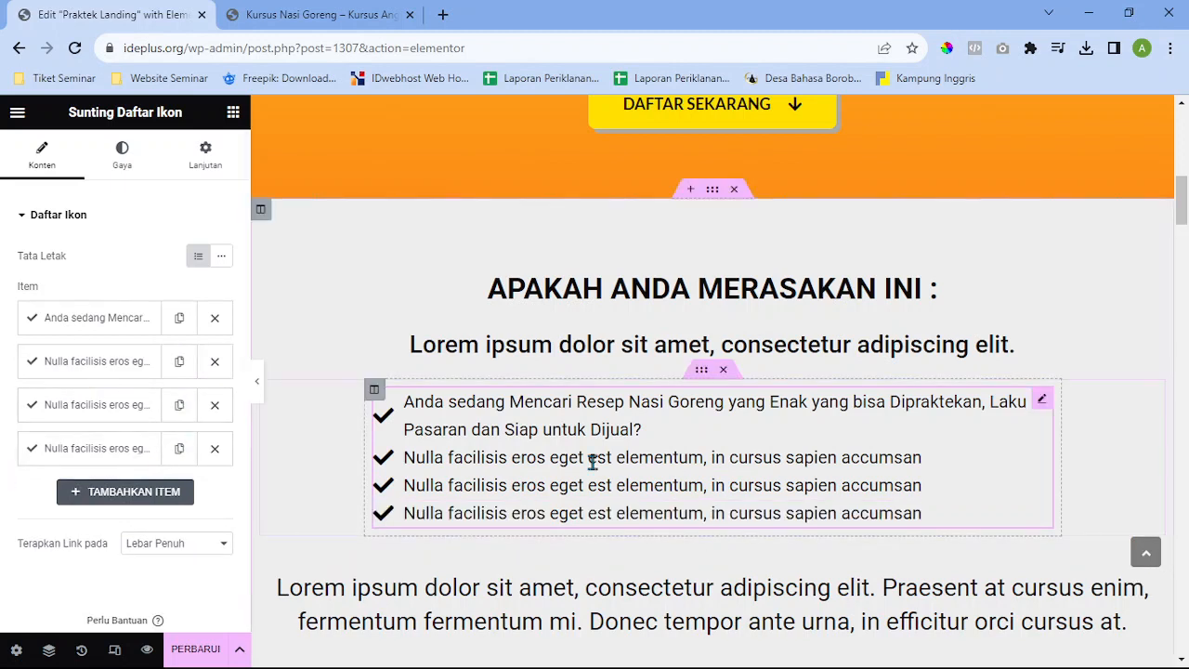
left_click(214, 449)
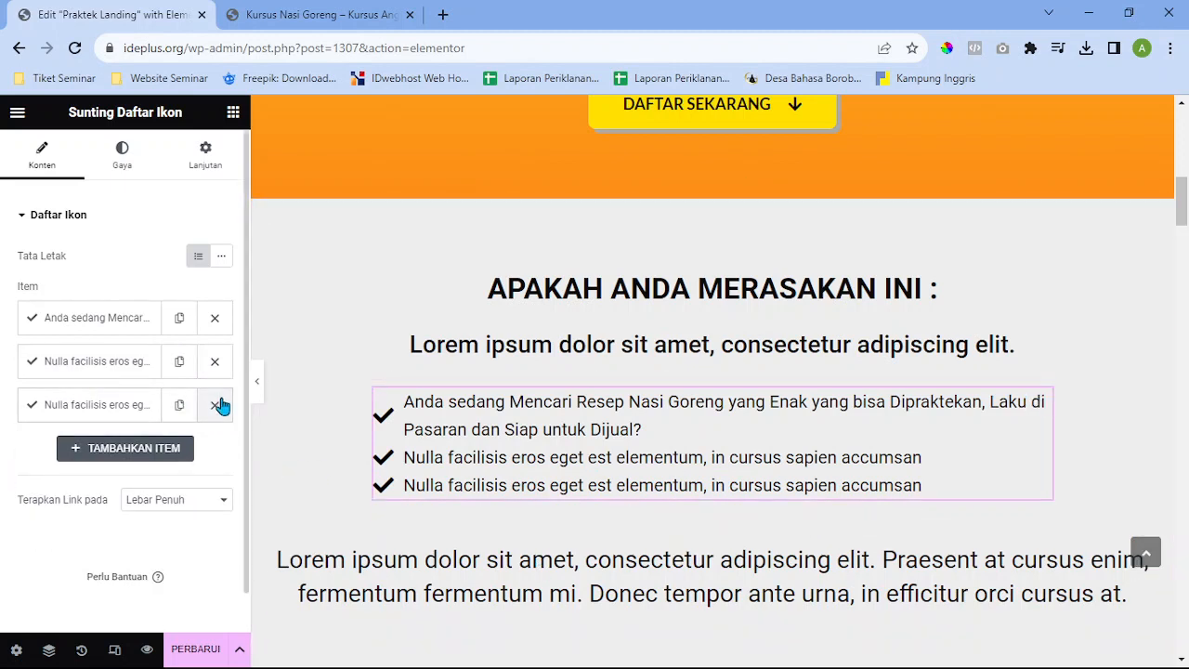
left_click(215, 405)
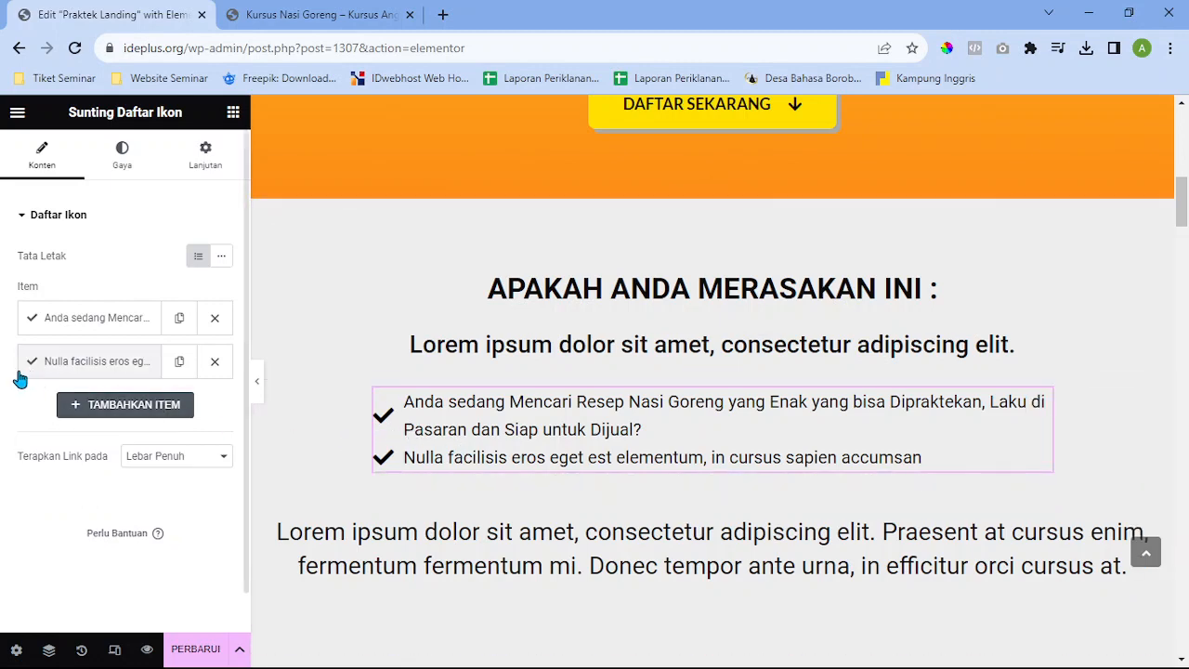
Paste 'Atau Anda Ingin Menghidangkan Sajian Nasi Goreng…' from the reference page into the second item's text
left_click(291, 11)
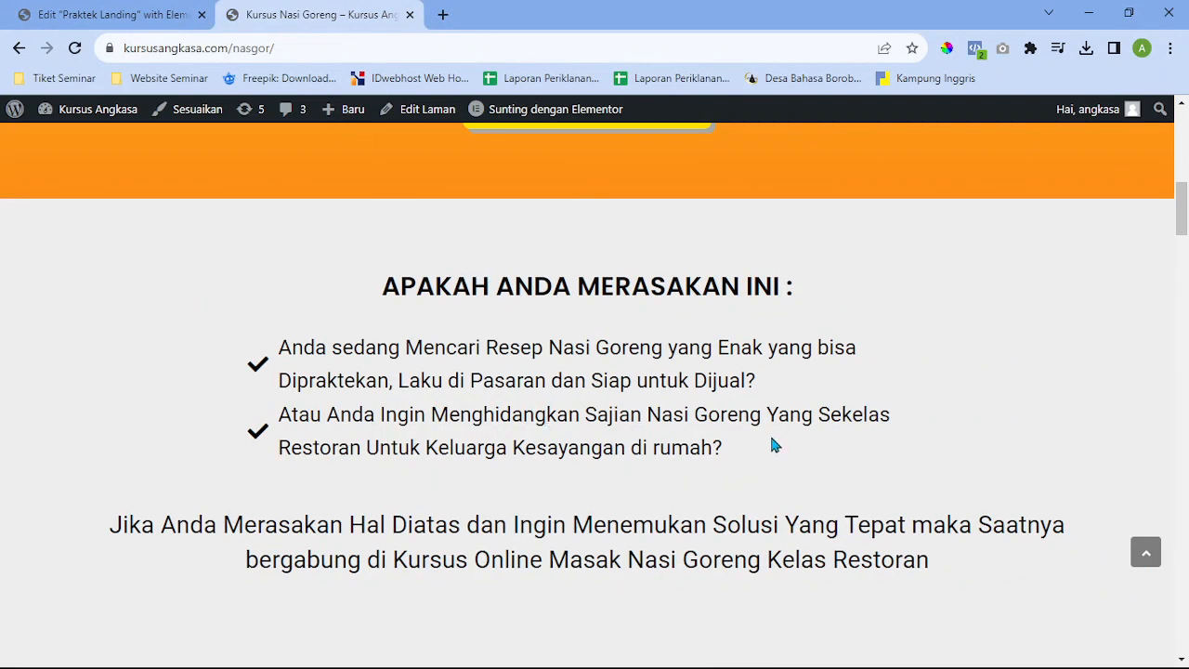
left_click_drag(772, 440, 221, 433)
key("ctrl+c")
left_click(156, 8)
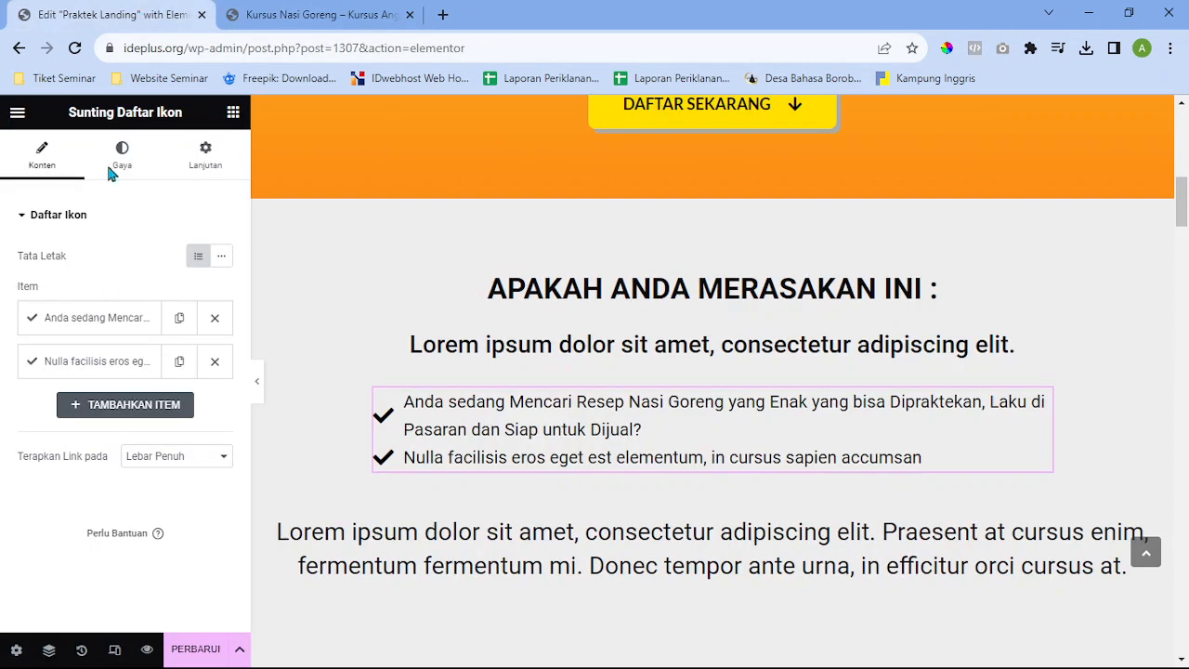
left_click(101, 362)
left_click(149, 423)
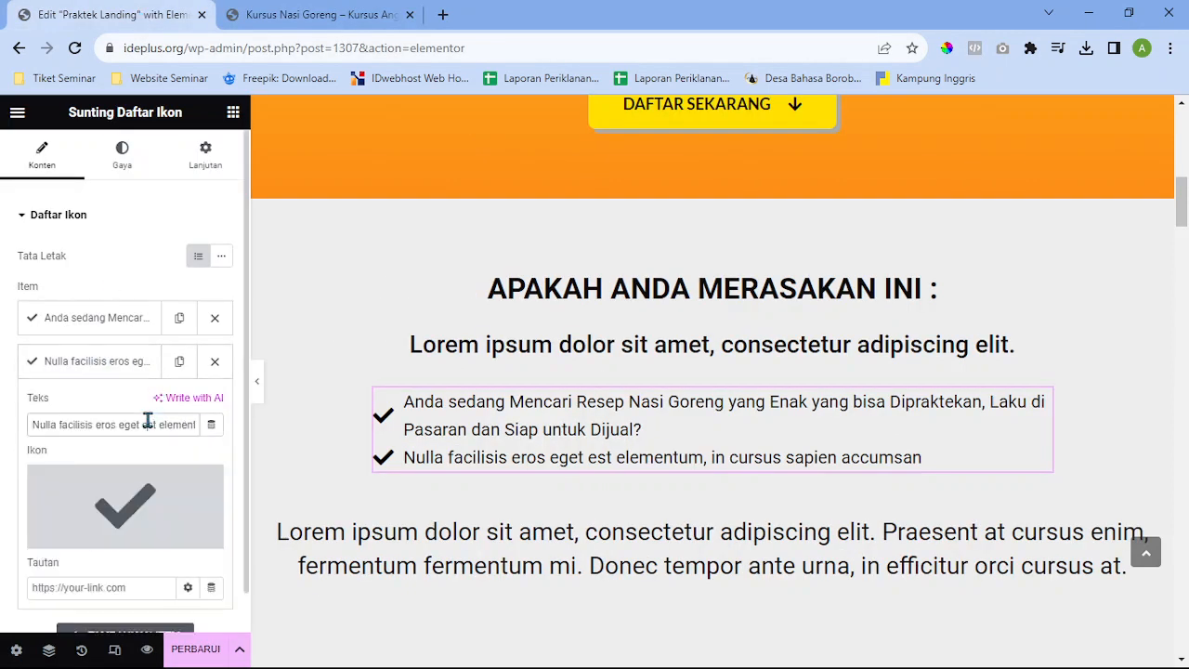
key("ctrl+a")
key("ctrl+v")
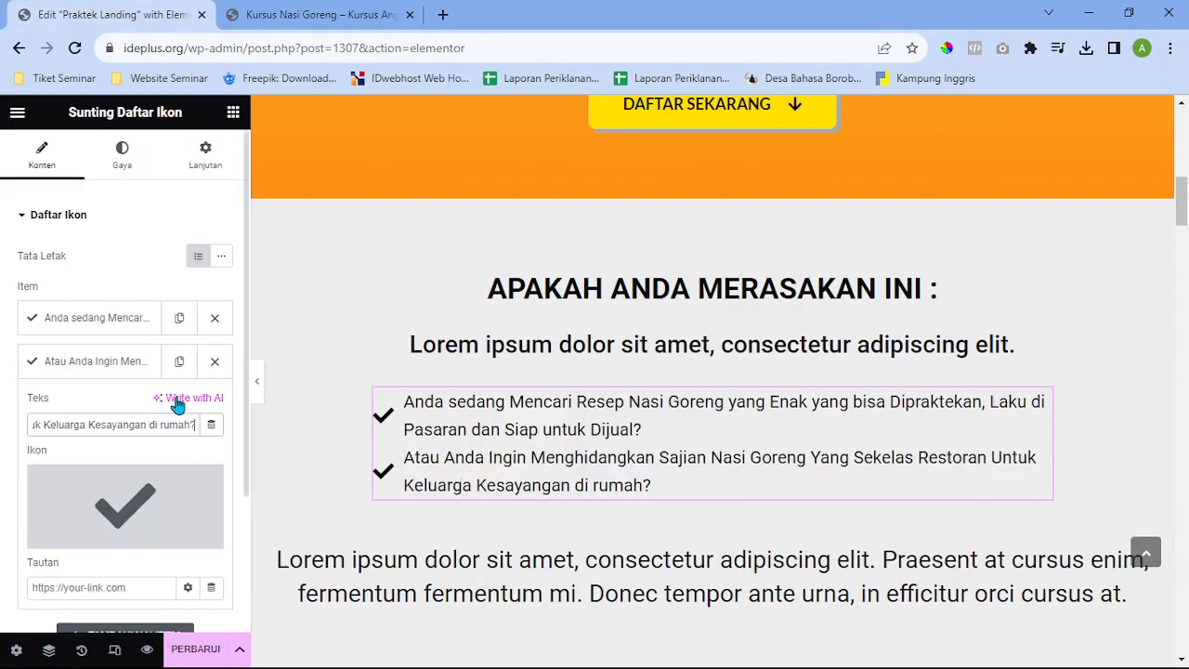
left_click(104, 363)
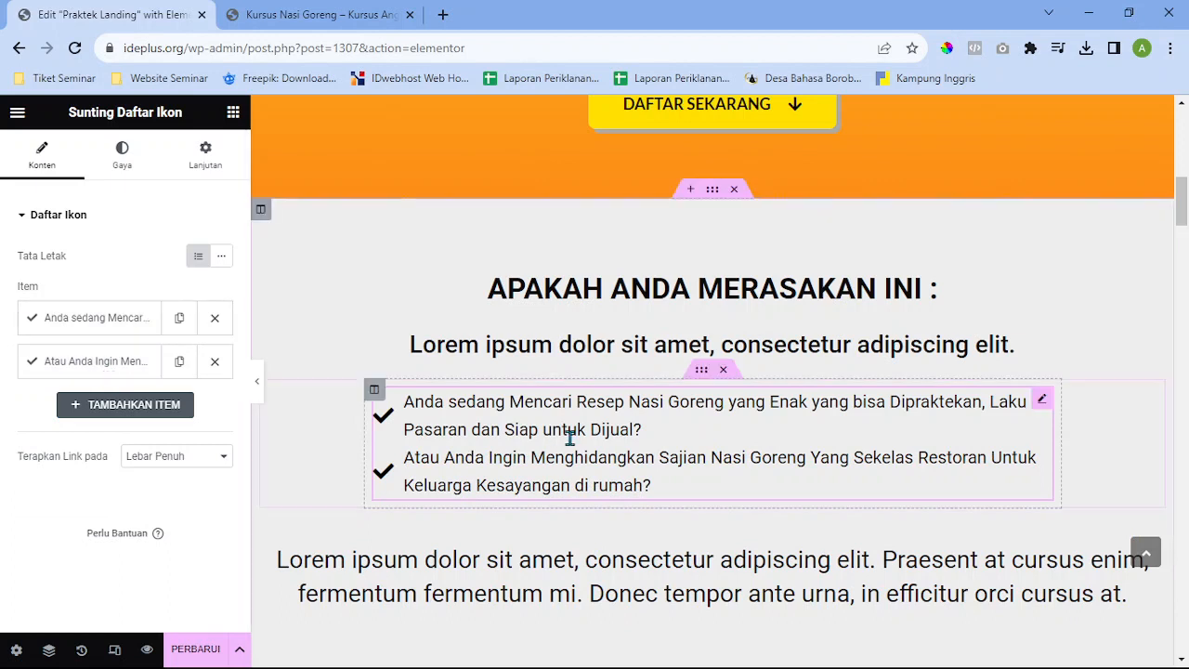
left_click(126, 318)
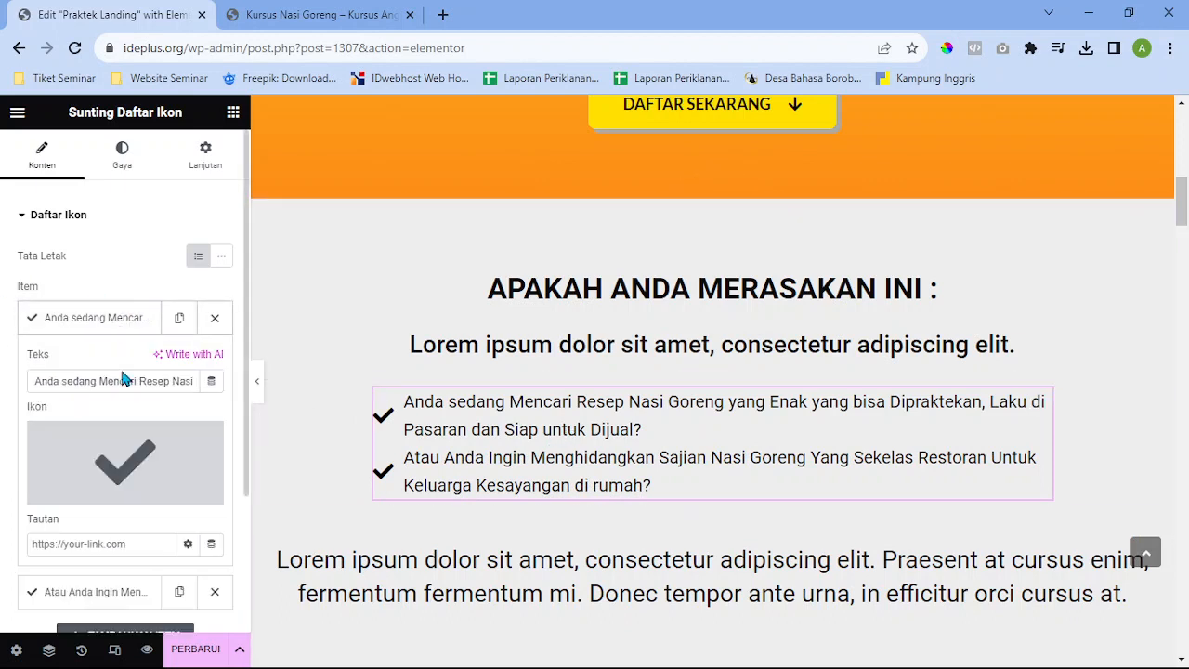
mouse_move(165, 457)
scroll(121, 451, "down", 1)
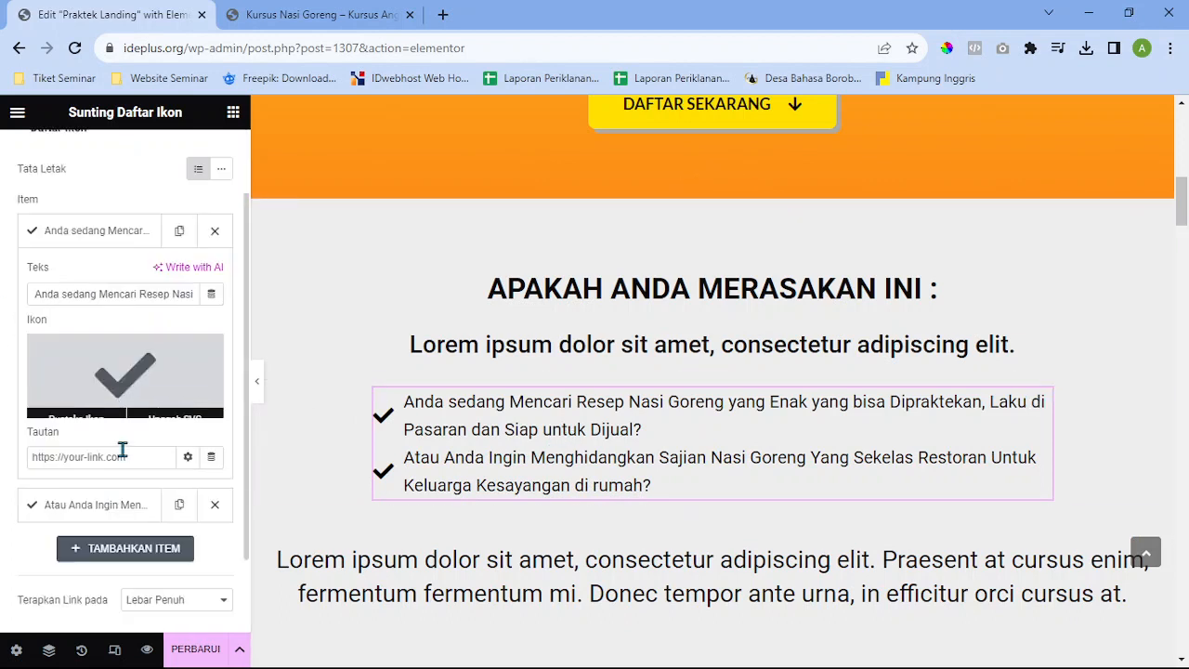
left_click(144, 379)
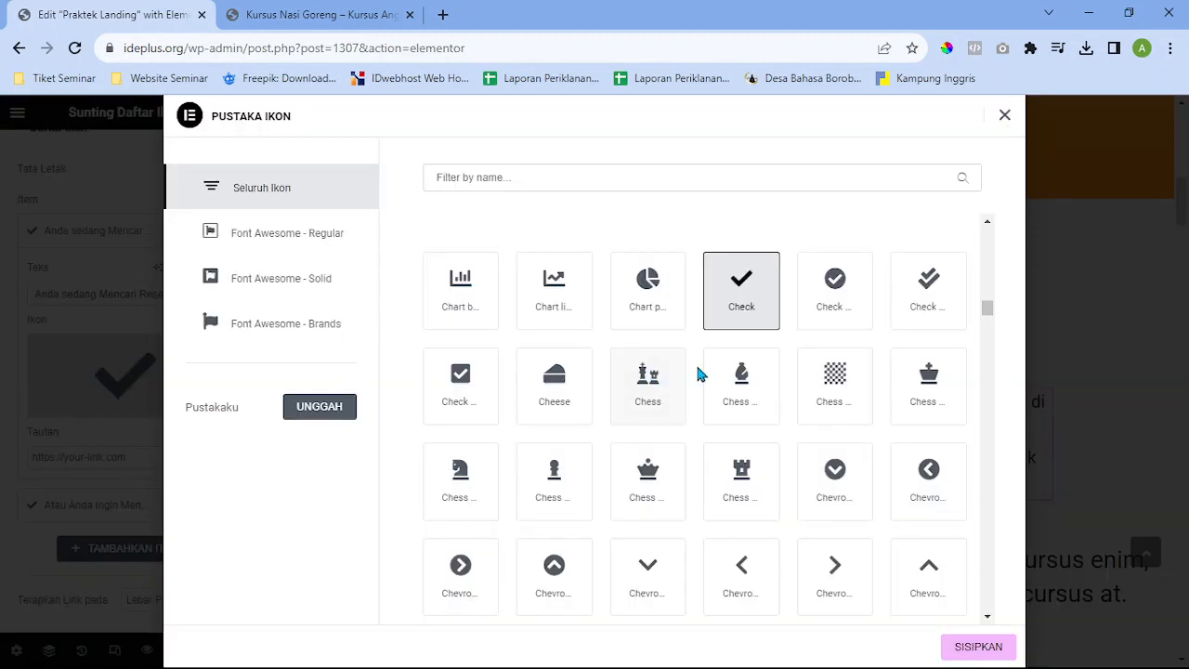
scroll(698, 399, "down", 3)
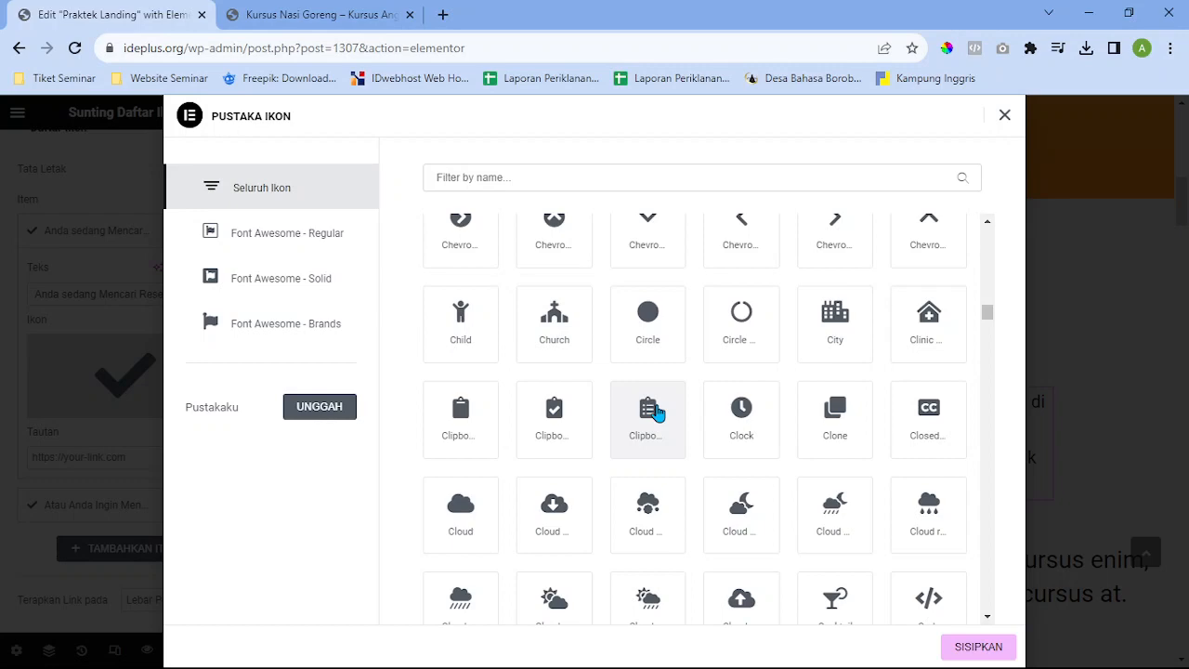
scroll(656, 412, "up", 10)
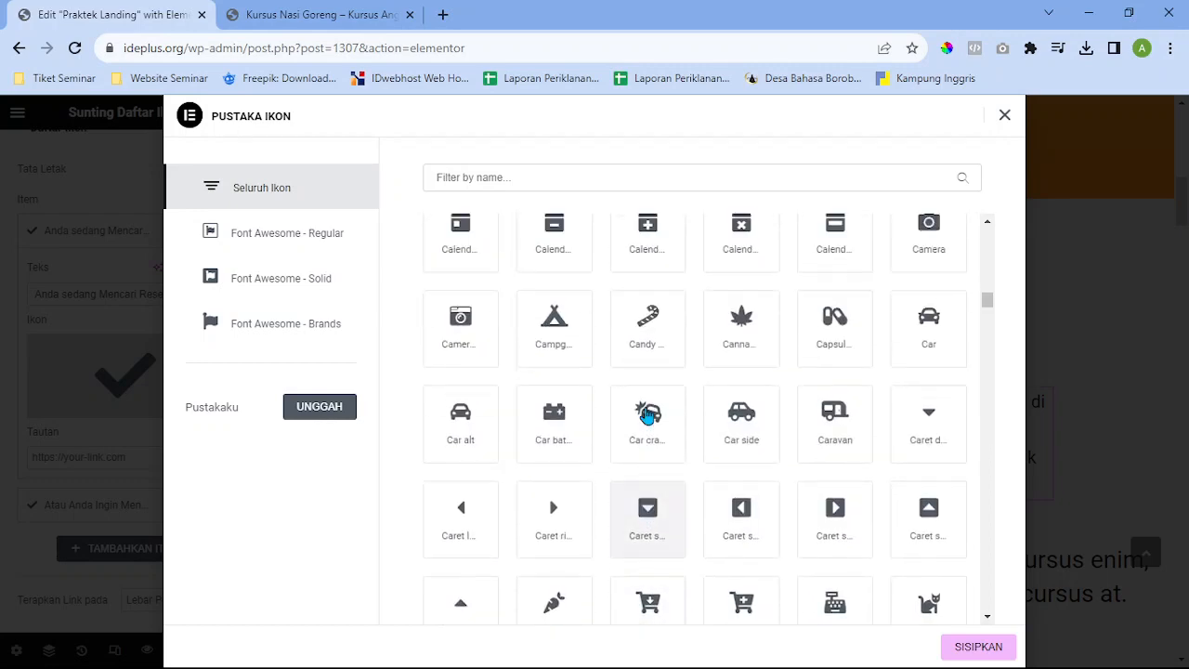
scroll(647, 416, "up", 6)
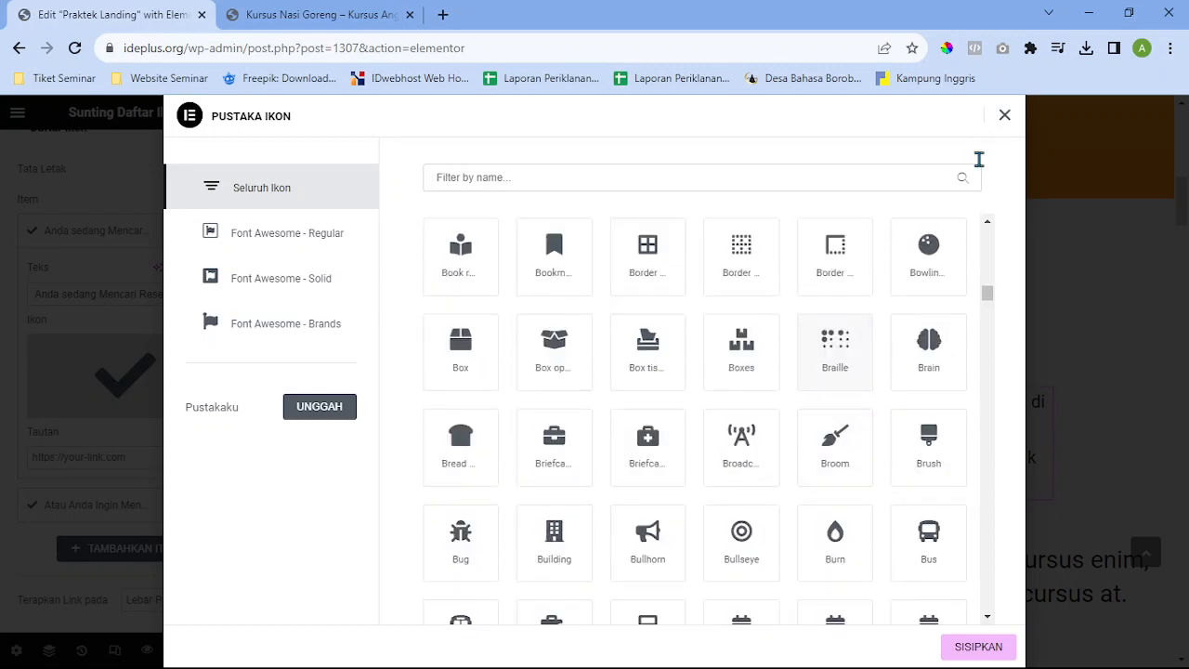
scroll(817, 364, "up", 2)
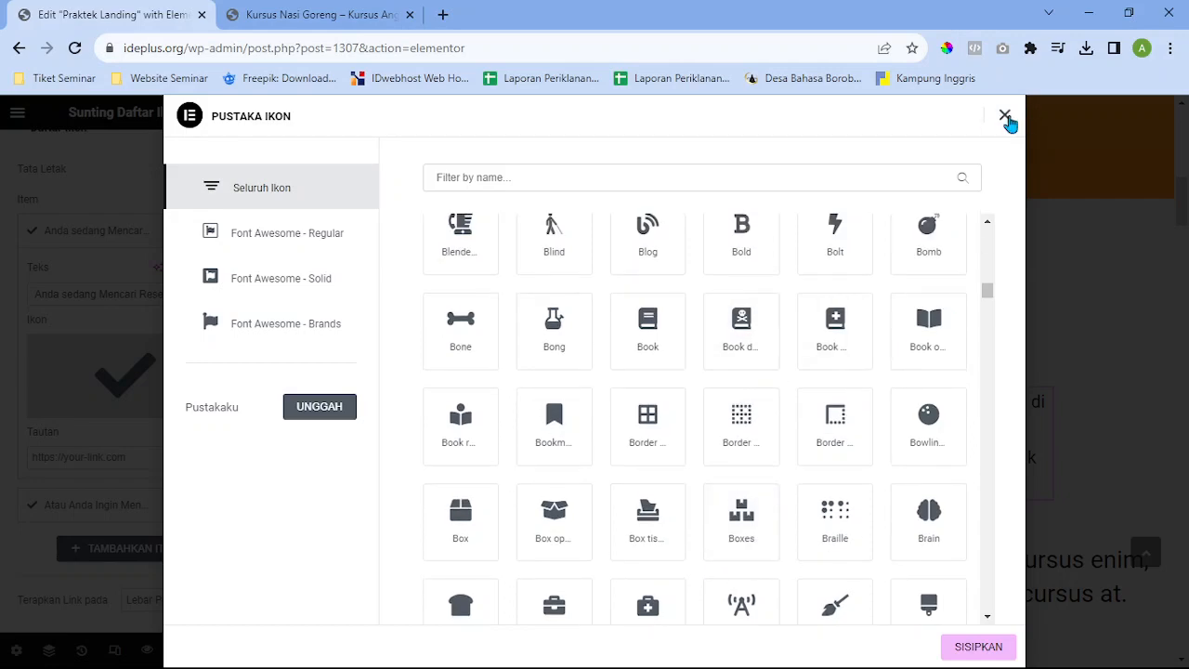
left_click(1005, 117)
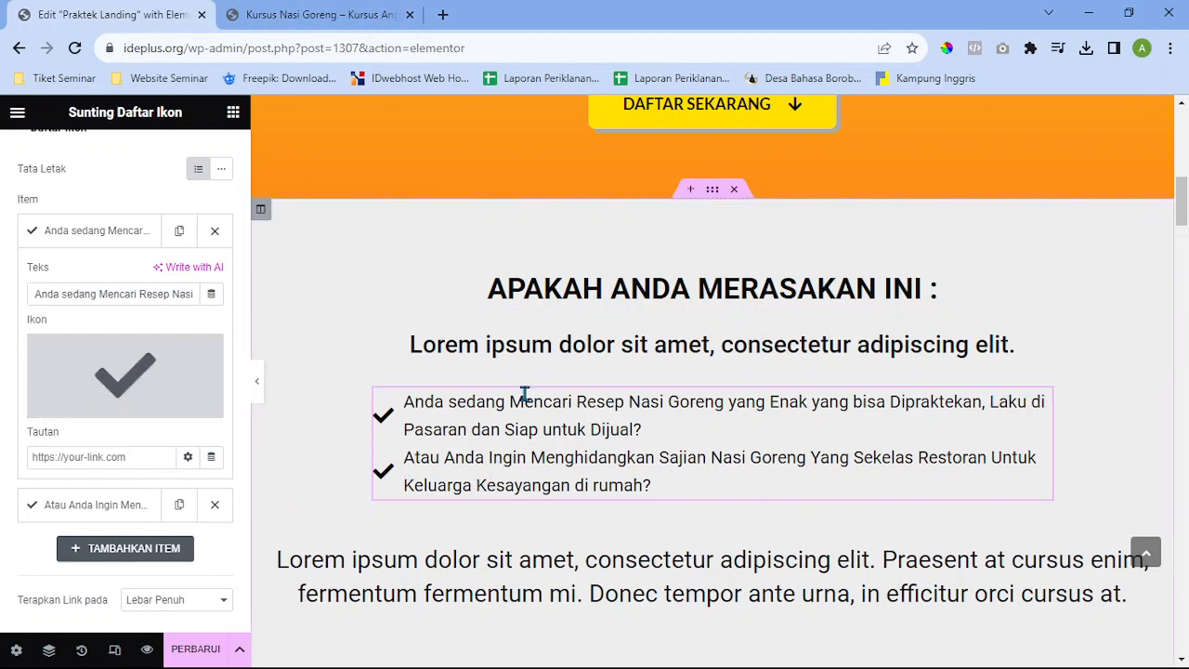
Scroll through the reference page, then select the 'What is Lorem Ipsum?' heading in the editor
scroll(520, 393, "down", 3)
left_click(299, 11)
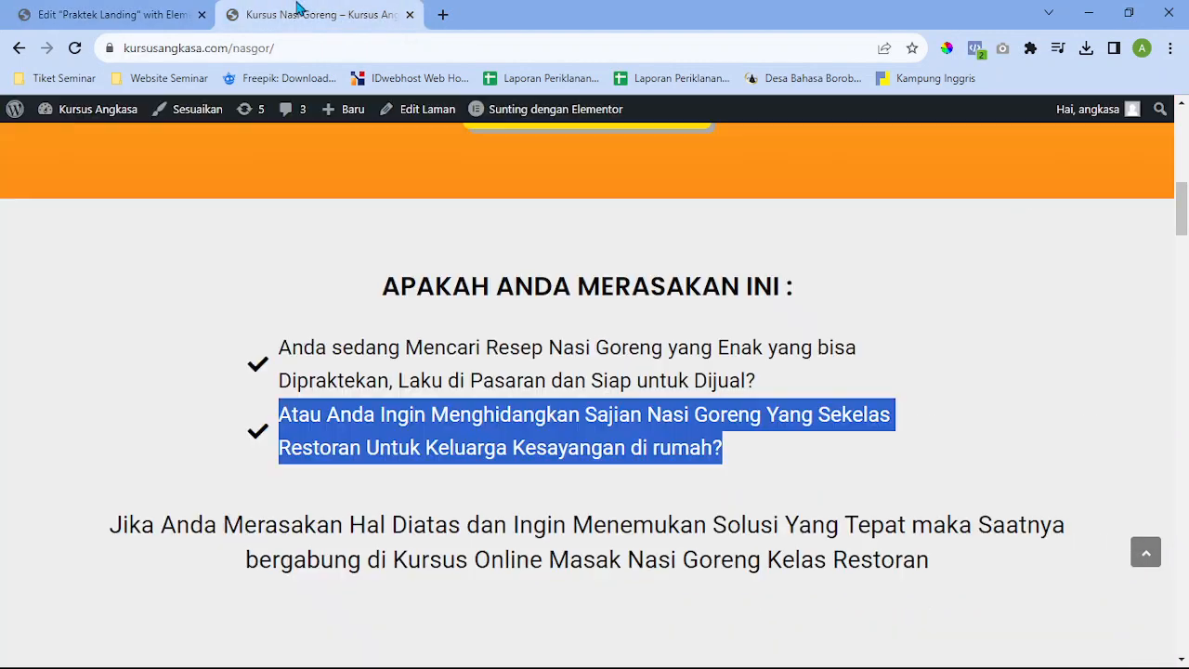
left_click(743, 446)
scroll(743, 445, "down", 2)
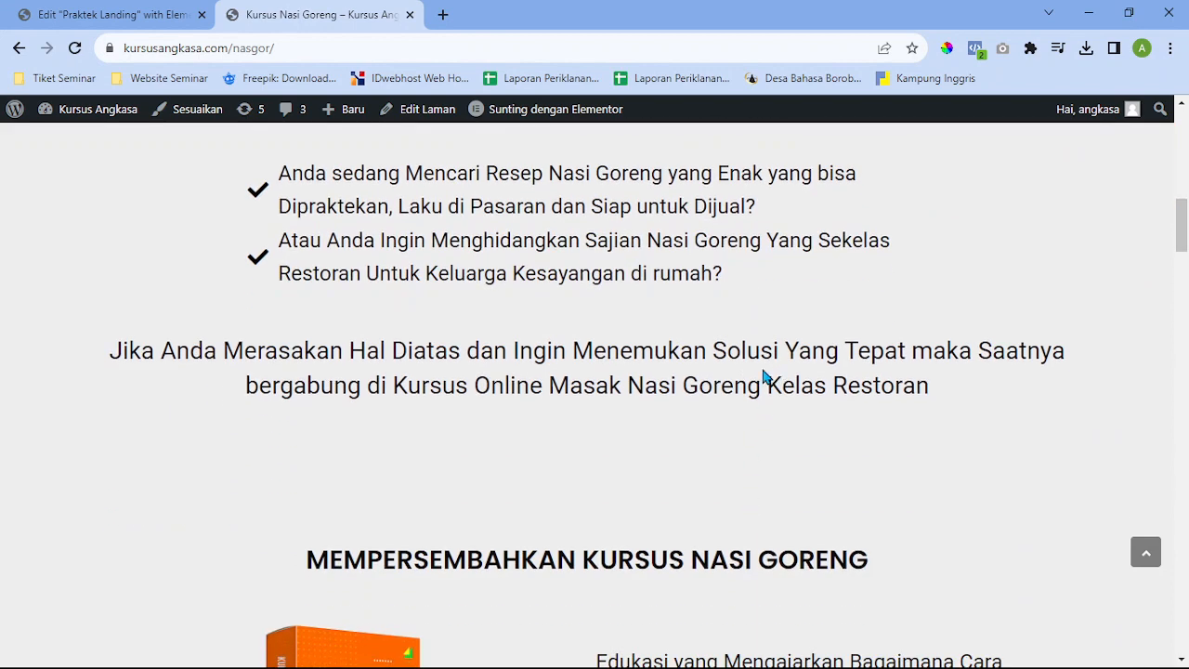
scroll(597, 499, "down", 2)
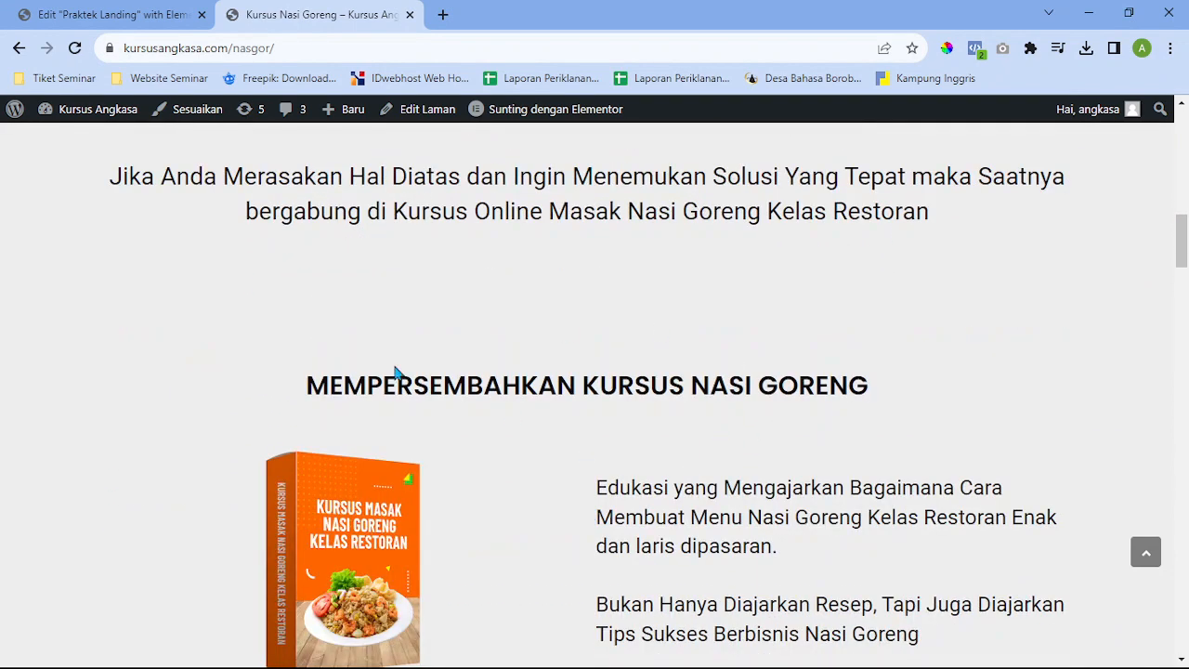
left_click(132, 11)
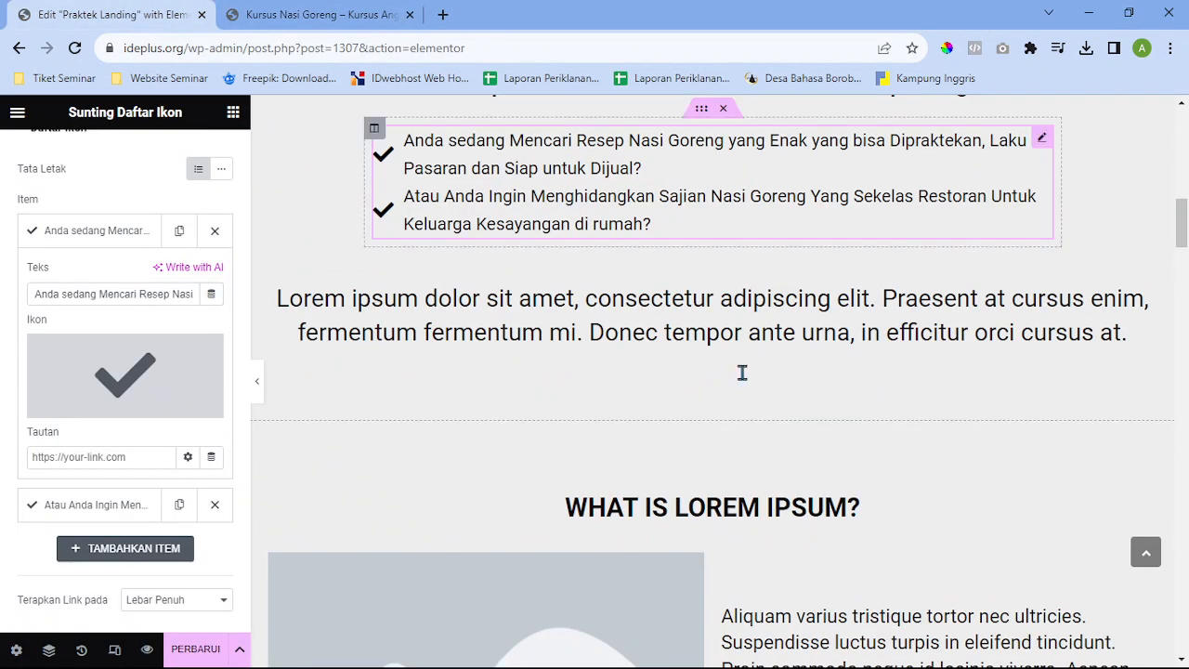
scroll(749, 444, "down", 2)
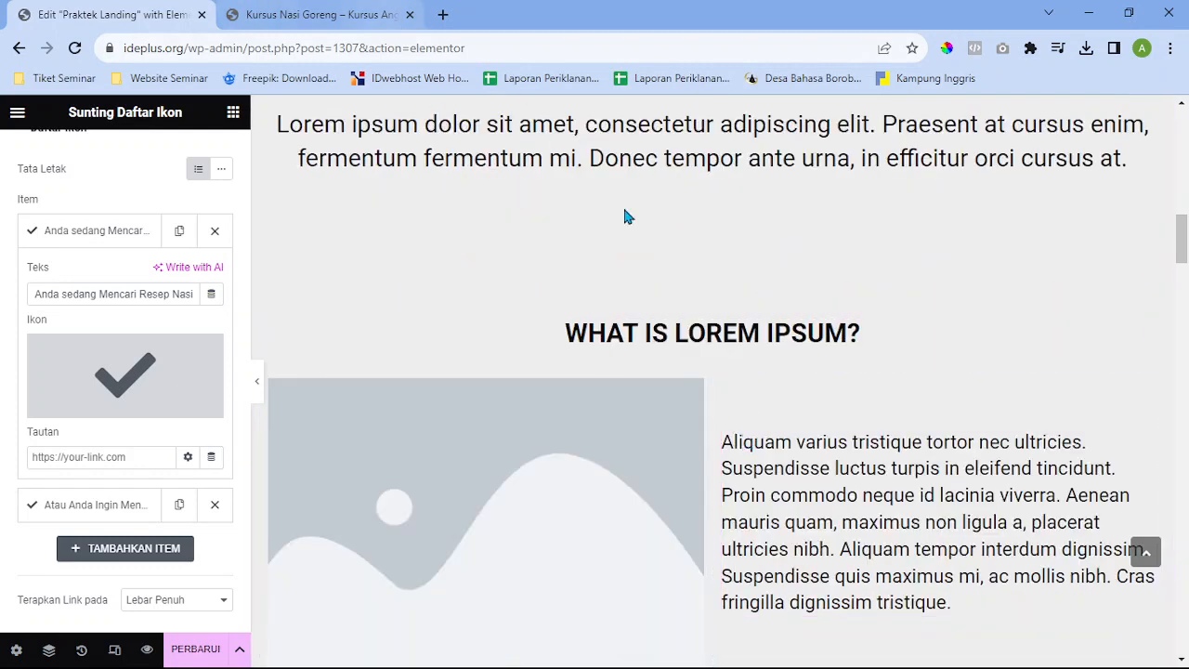
left_click(924, 343)
Review the reference's MEMPERSEMBAHKAN KURSUS NASI GORENG heading and description paragraphs, then return to the editor
left_click(316, 14)
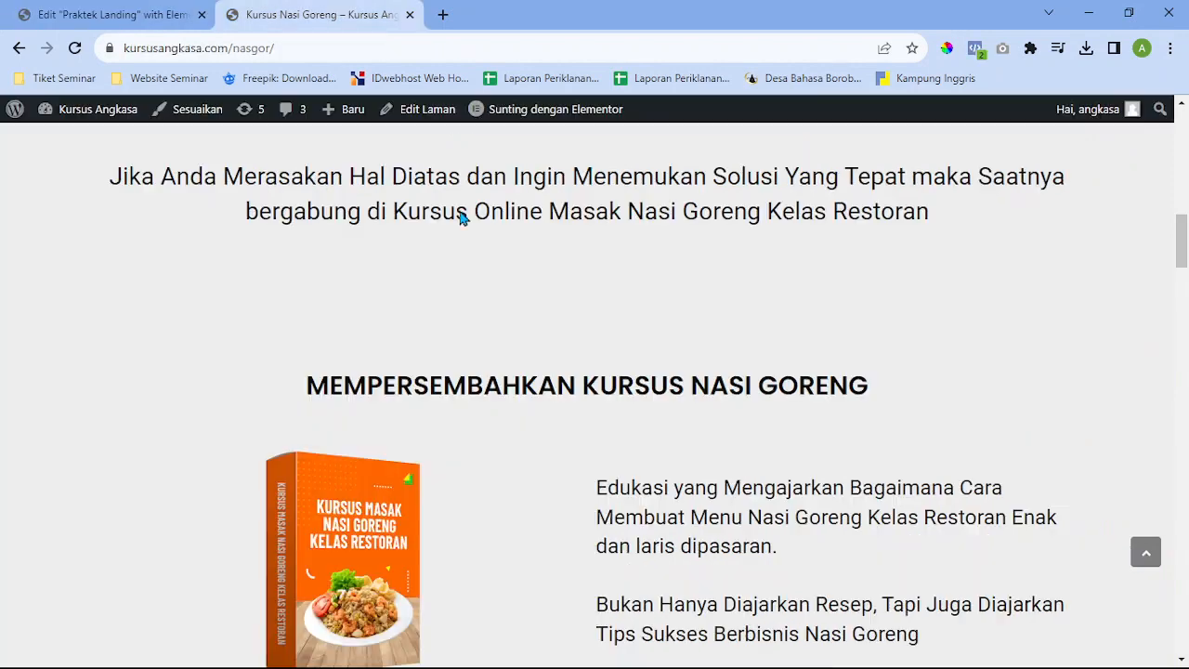
scroll(856, 418, "down", 2)
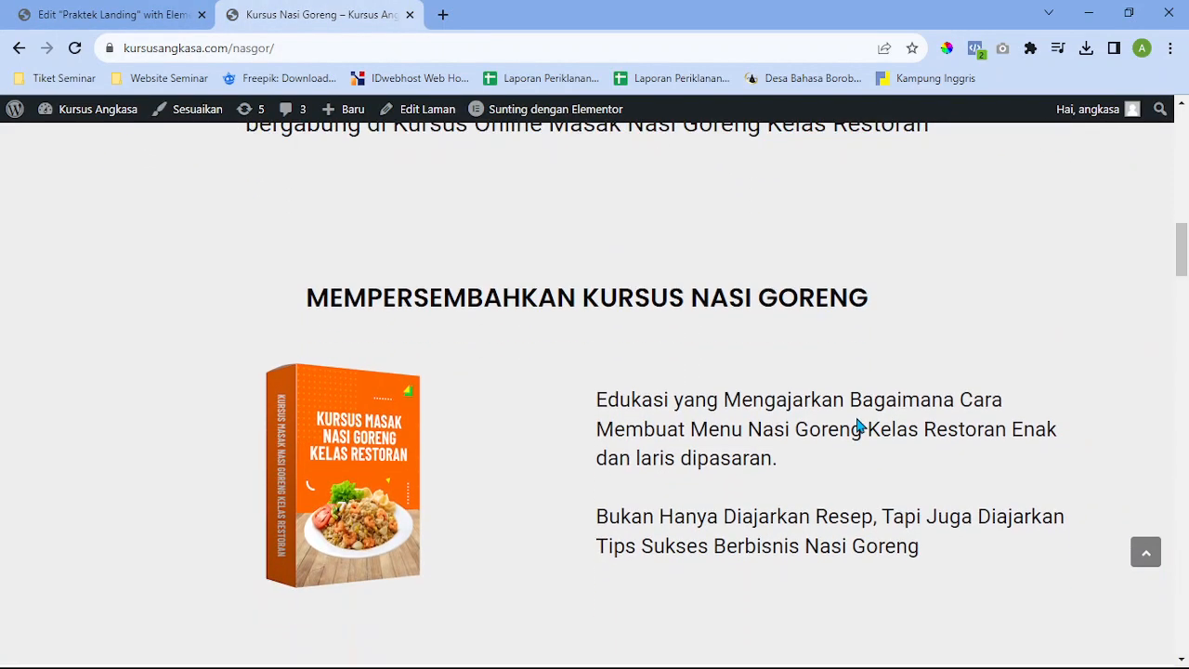
left_click_drag(294, 216, 858, 218)
left_click(866, 235)
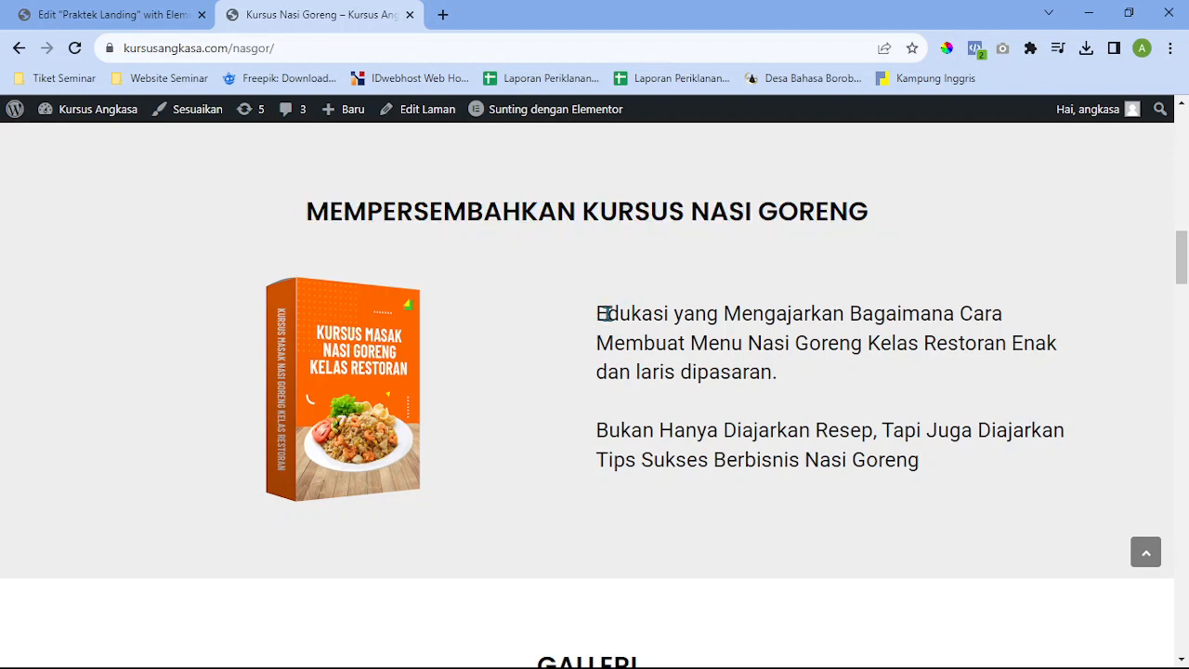
left_click_drag(600, 314, 1043, 459)
left_click(909, 487)
left_click(124, 11)
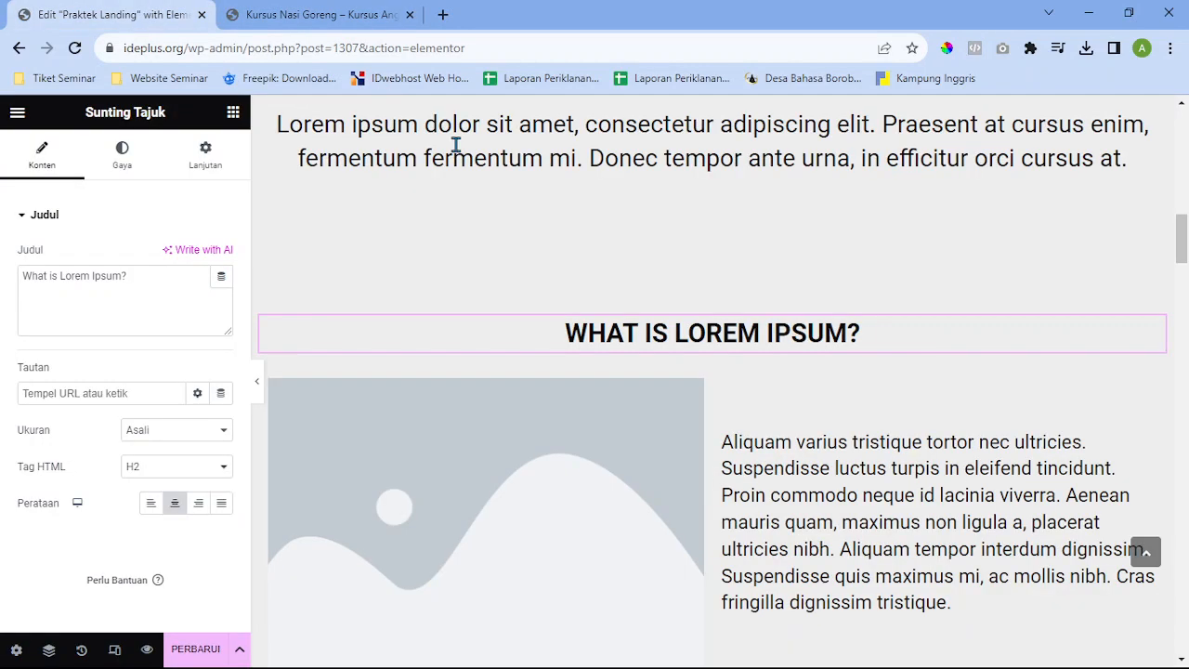
Copy 'MEMPERSEMBAHKAN KURSUS NASI GORENG' from the reference page and paste it over the heading's text
left_click(320, 13)
left_click_drag(872, 210, 241, 225)
key("ctrl+c")
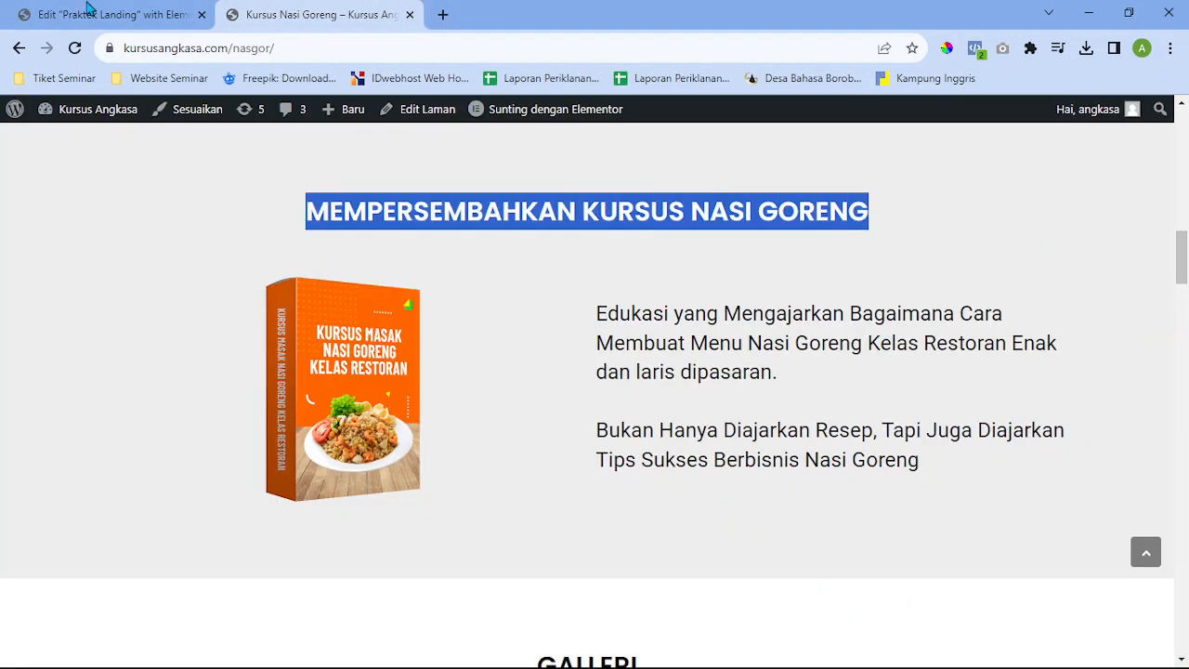
left_click(90, 9)
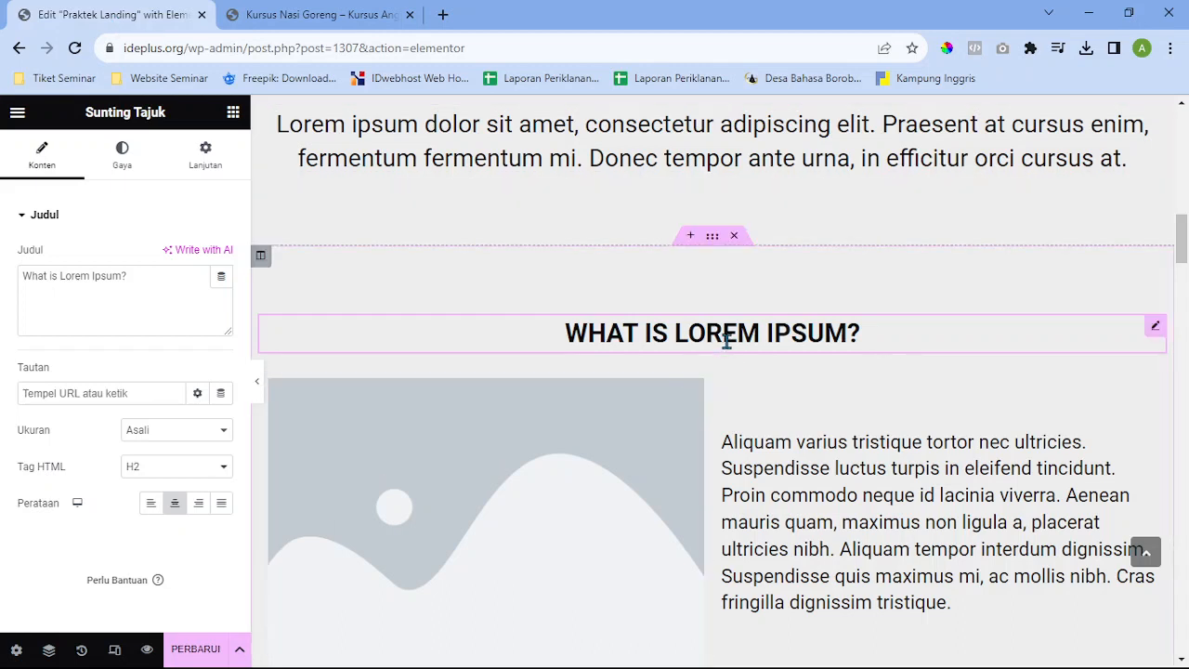
triple_click(116, 278)
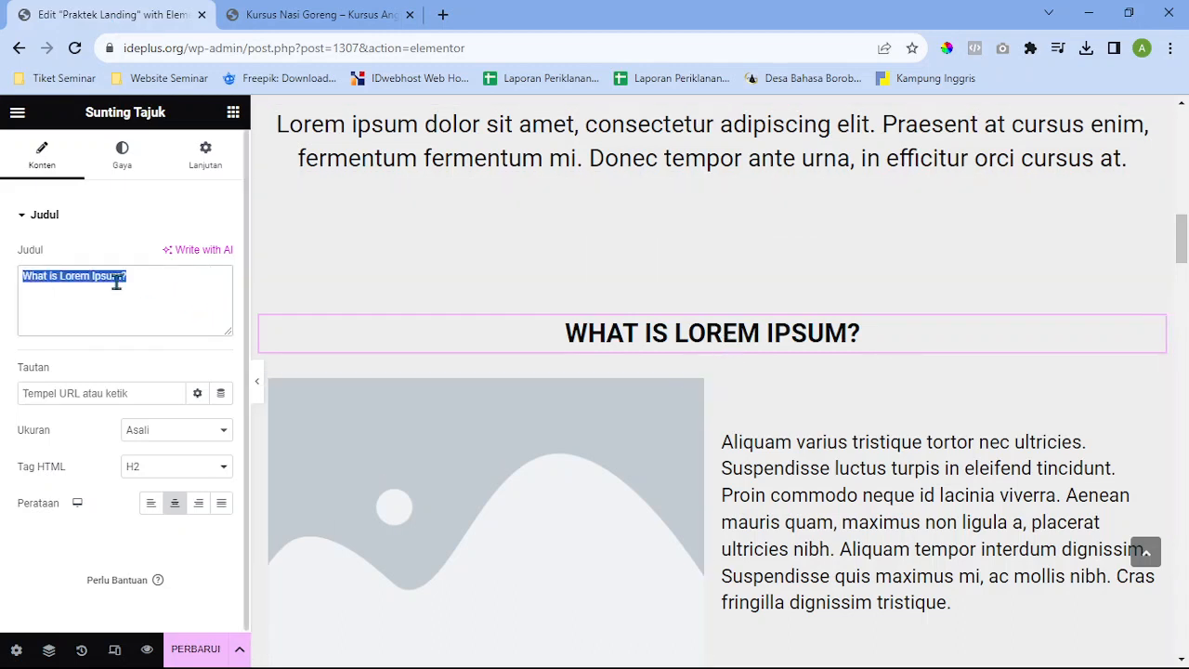
key("ctrl+v")
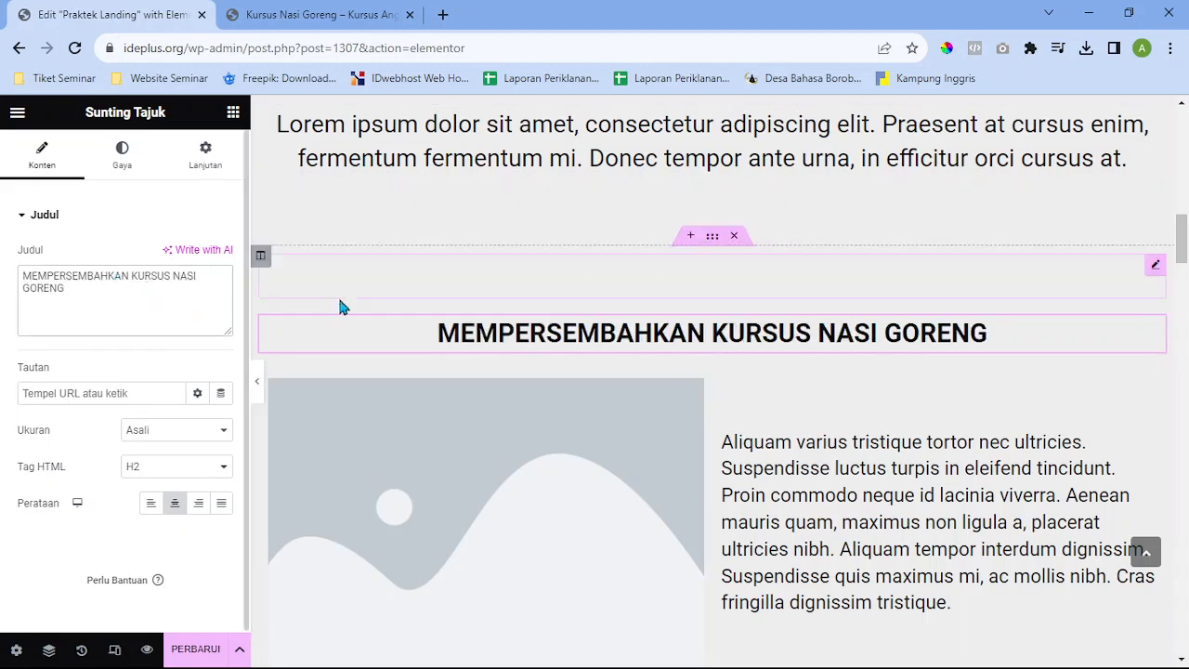
Check the reference page again, then select the Galleri Produk gallery widget for editing
left_click(339, 10)
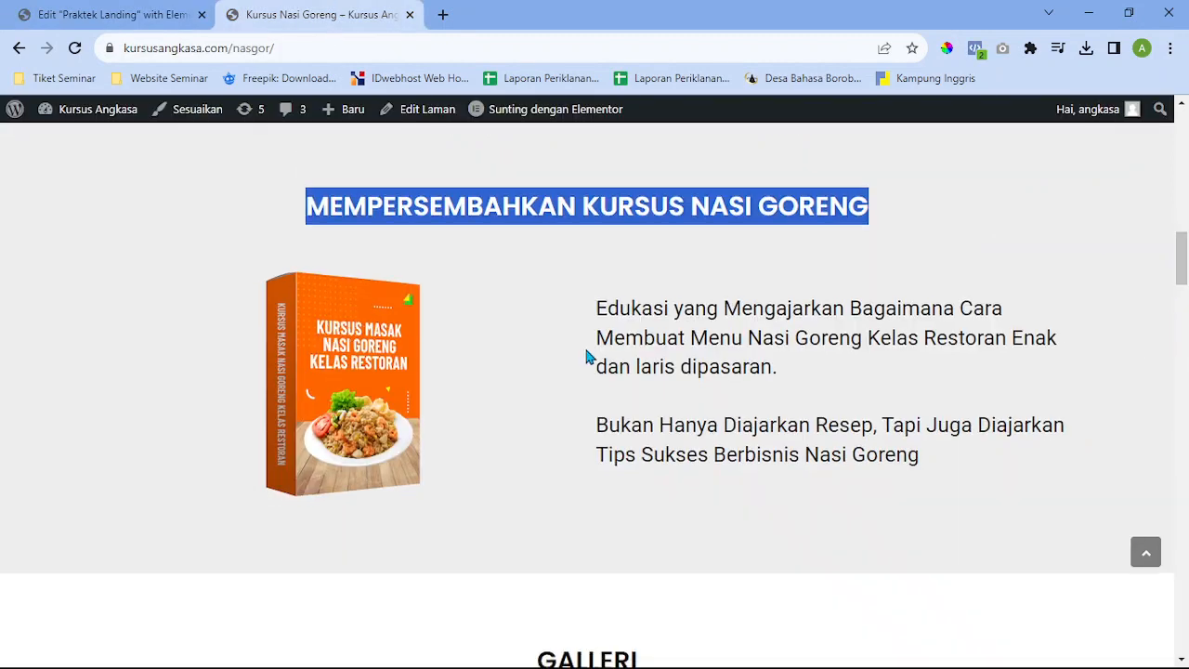
scroll(584, 356, "down", 3)
scroll(585, 356, "up", 2)
left_click(136, 9)
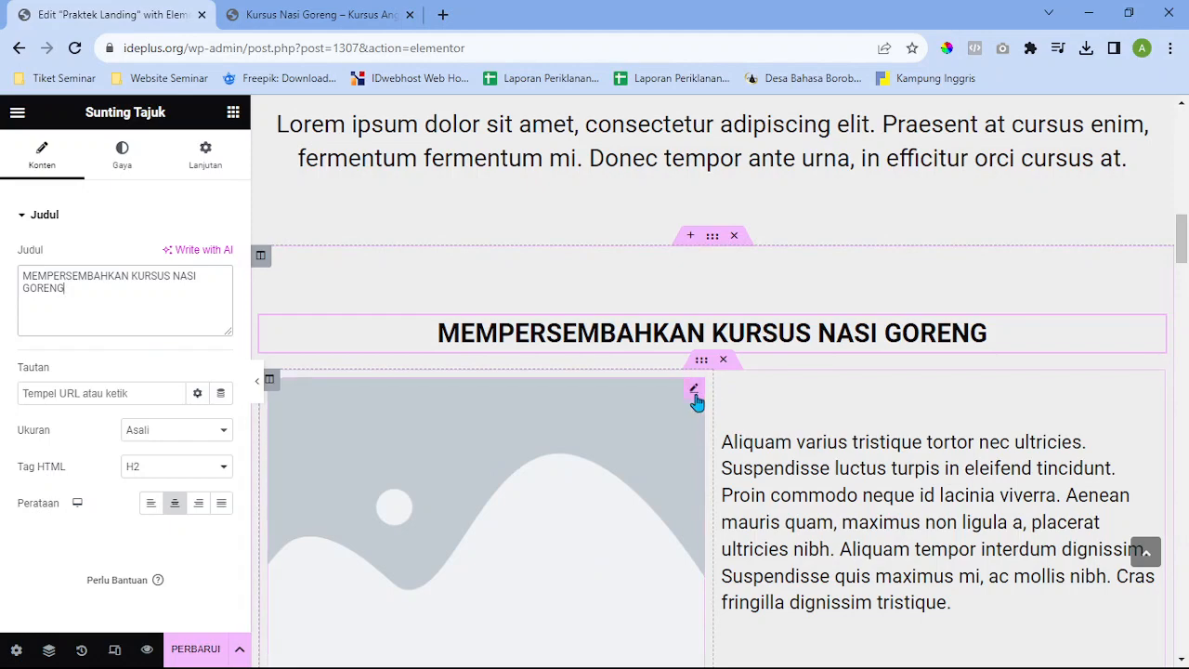
left_click(694, 389)
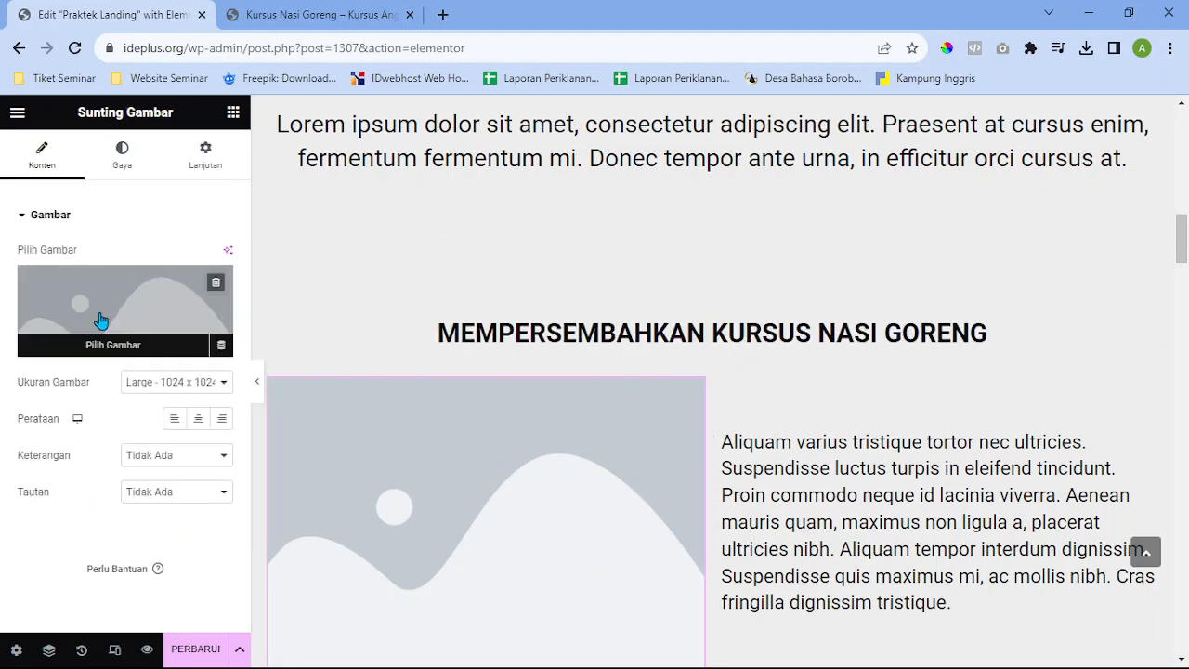
scroll(623, 483, "down", 1)
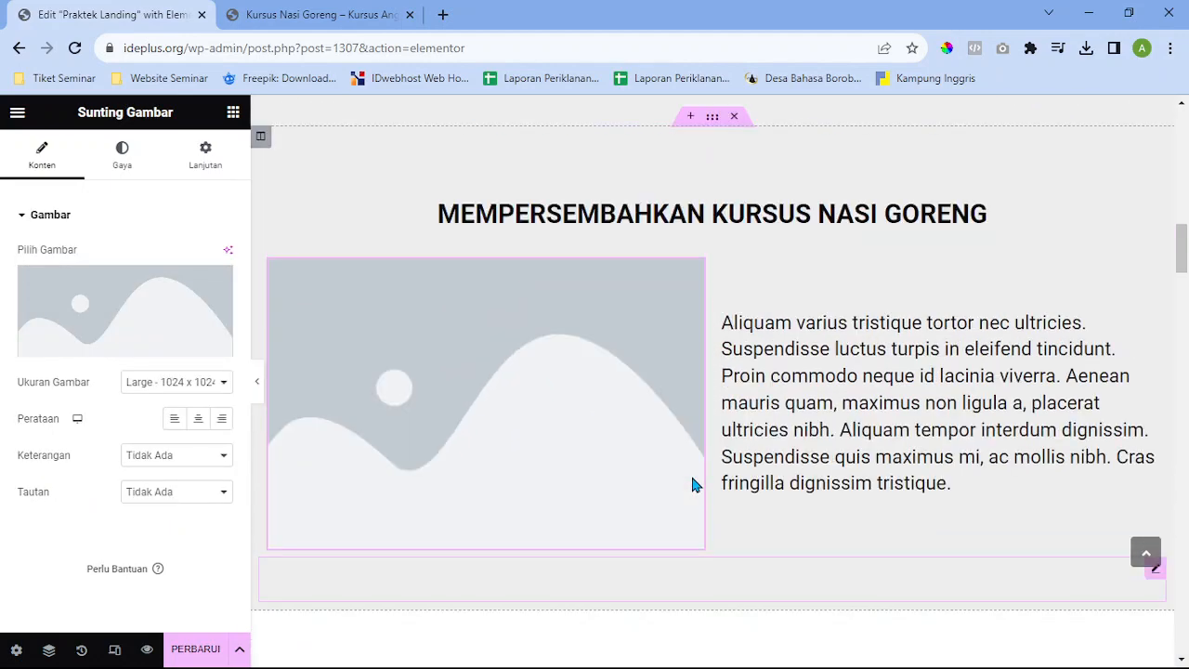
scroll(693, 479, "up", 10)
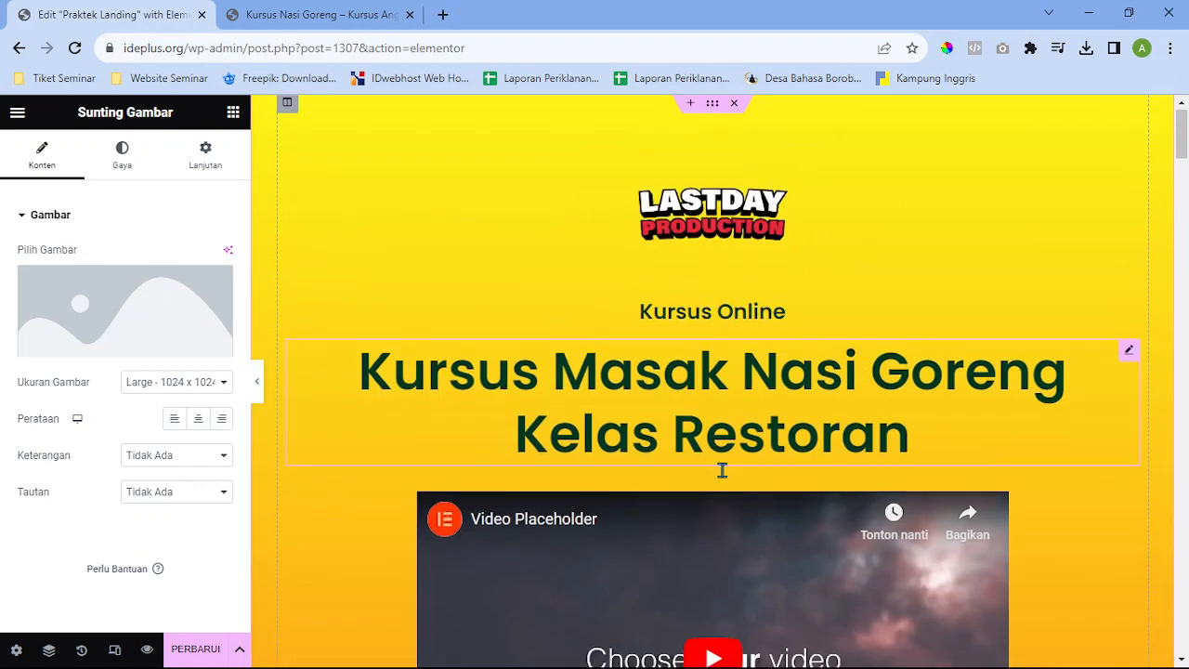
scroll(722, 470, "down", 5)
scroll(730, 487, "down", 15)
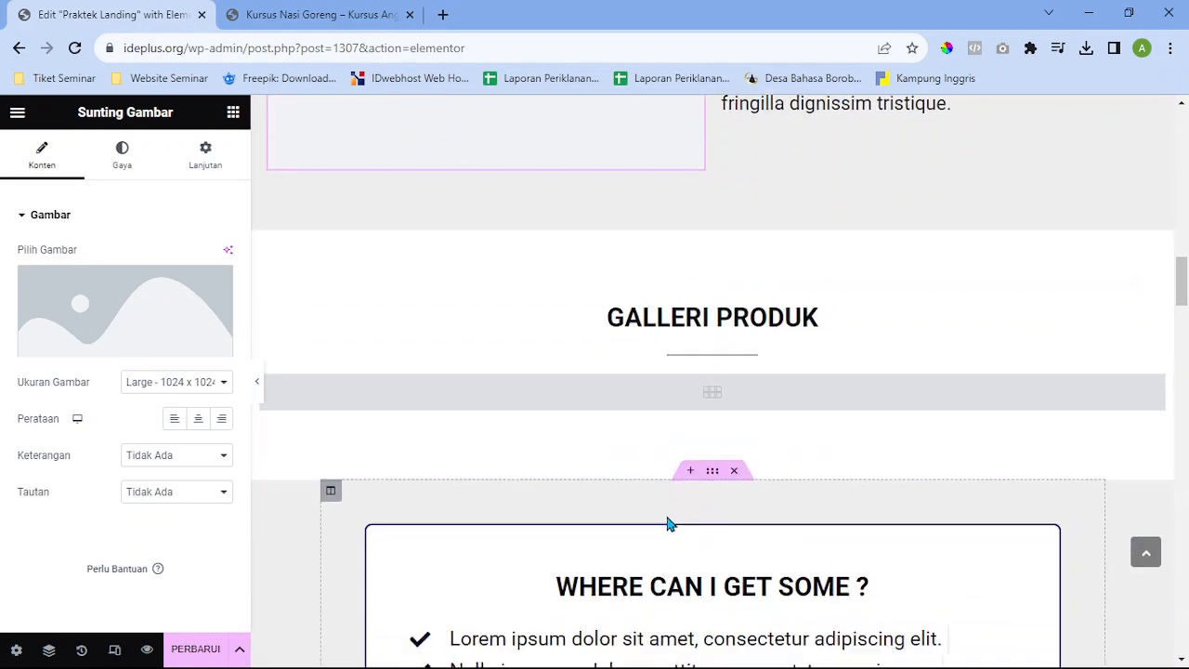
scroll(698, 239, "up", 2)
scroll(788, 319, "down", 4)
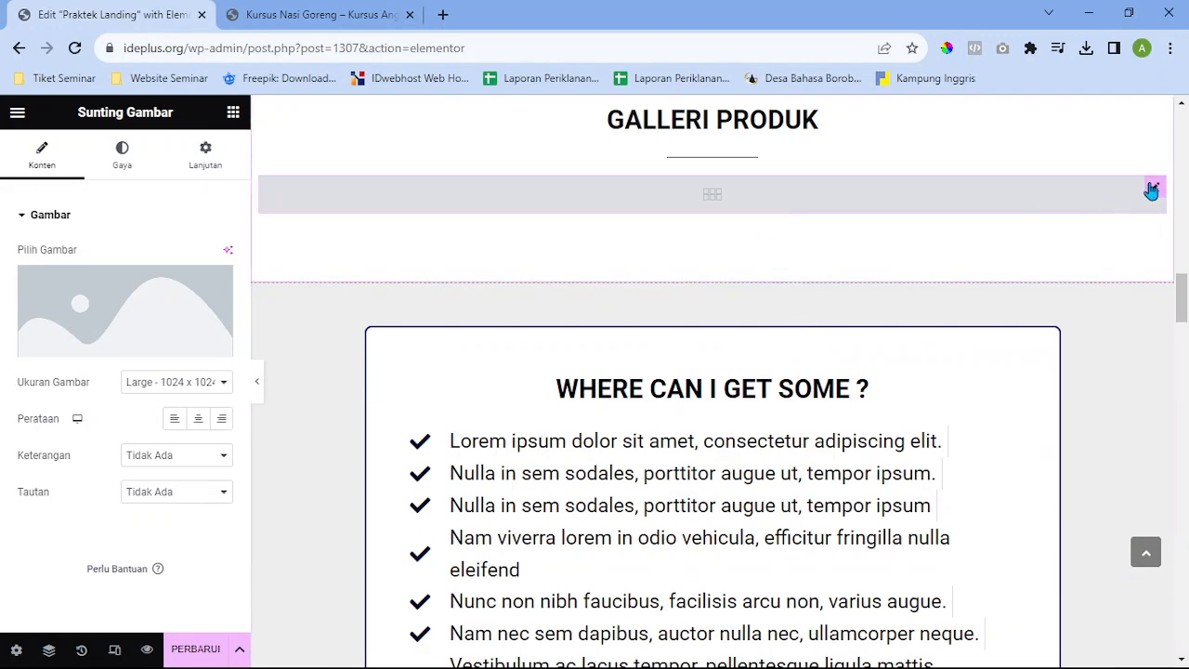
left_click(1152, 190)
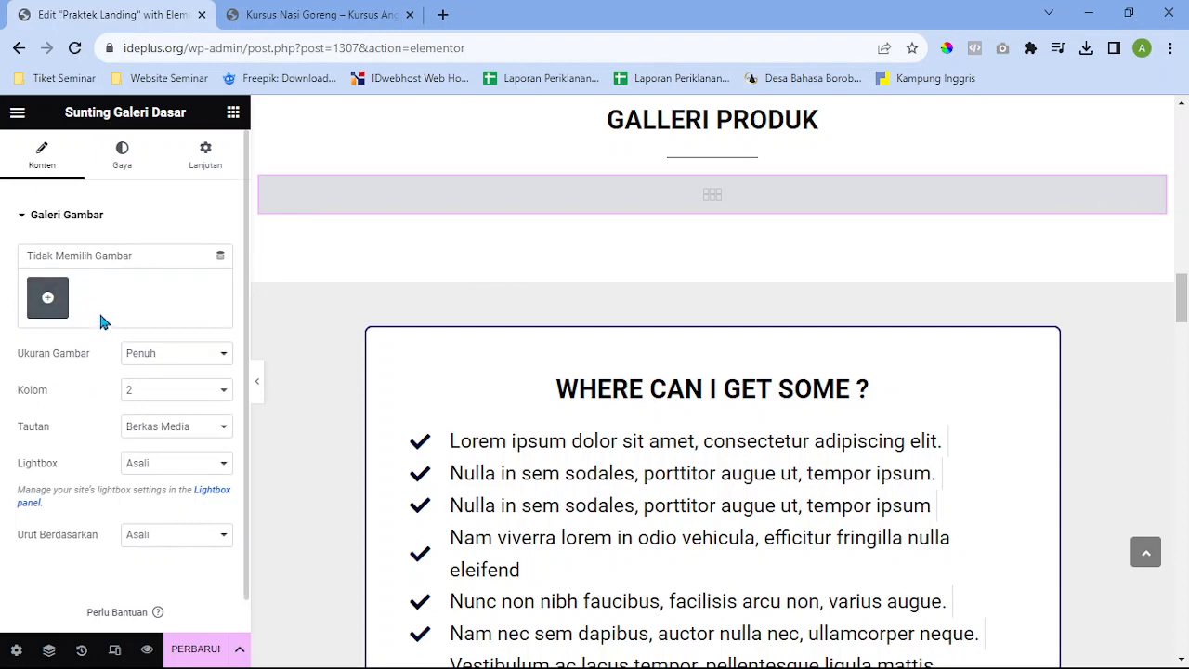
Browse the media library's upload and existing-media views, then close it without choosing images
left_click(57, 312)
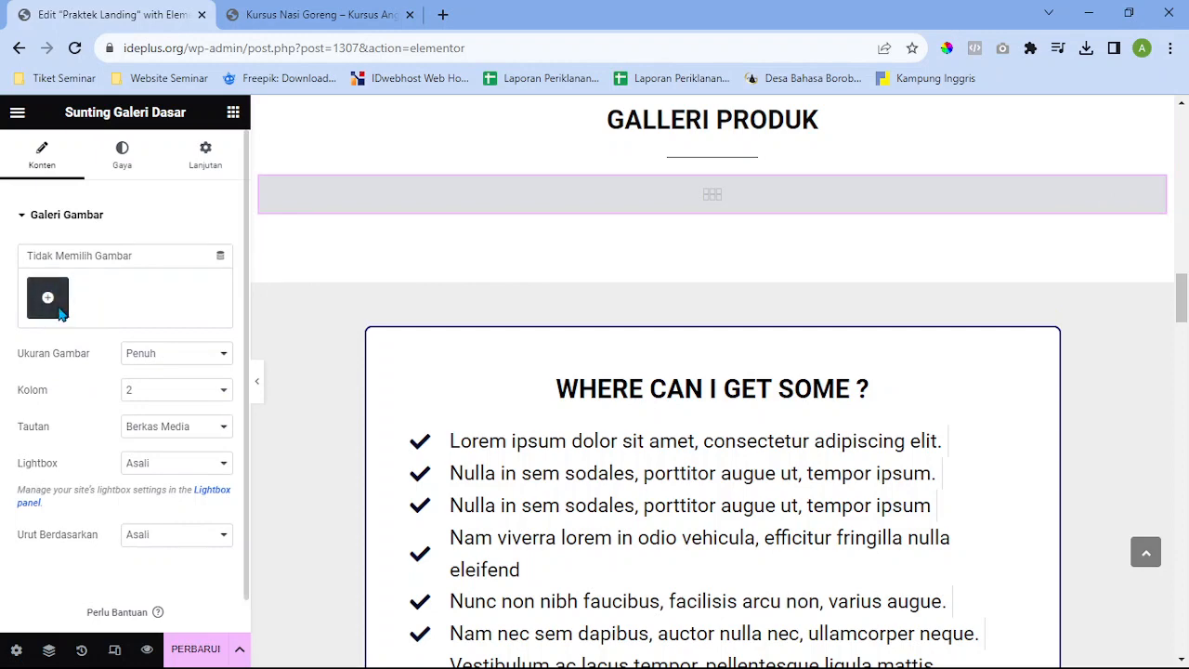
scroll(579, 450, "down", 6)
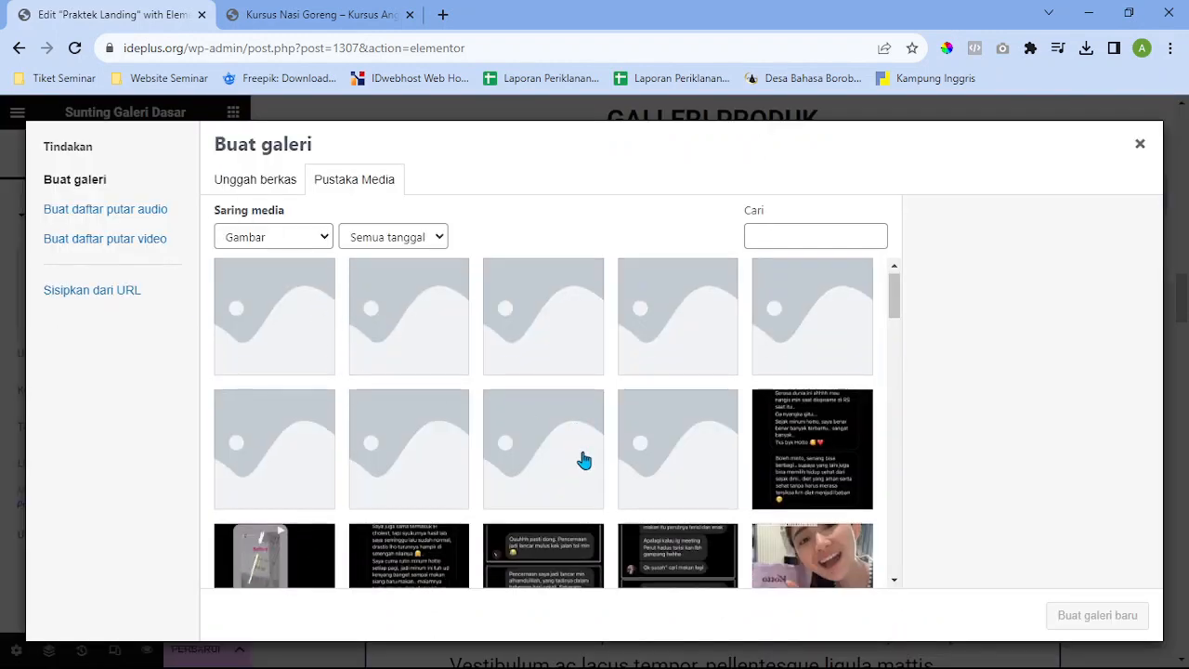
scroll(589, 464, "up", 2)
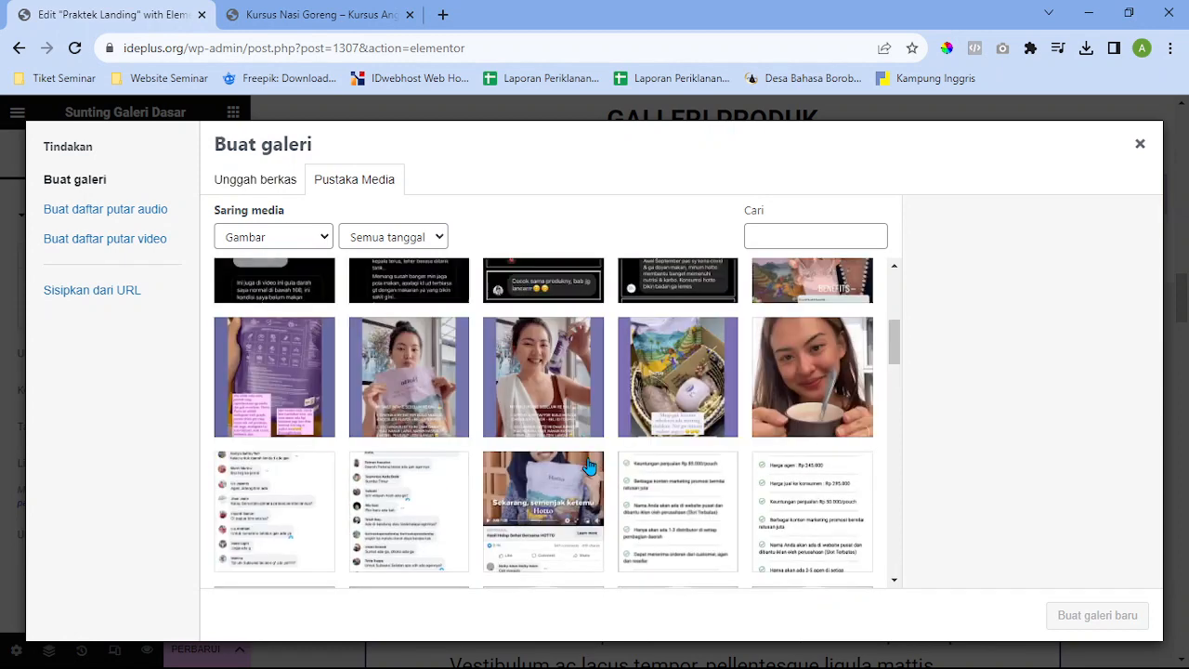
scroll(590, 464, "down", 4)
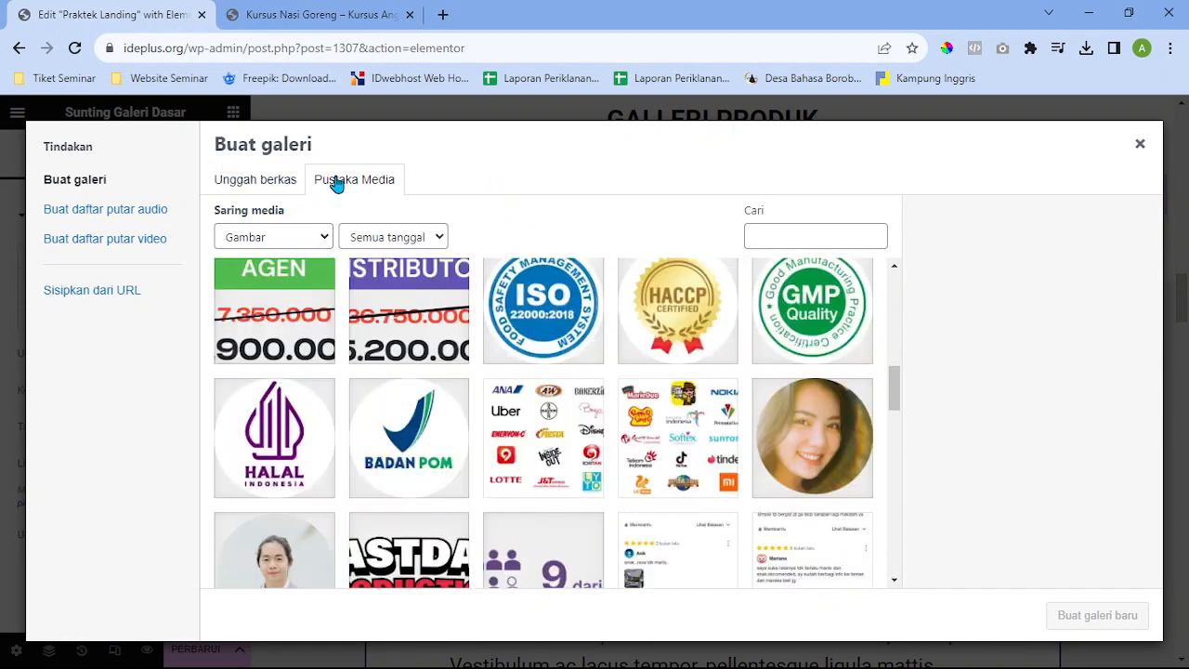
left_click(268, 185)
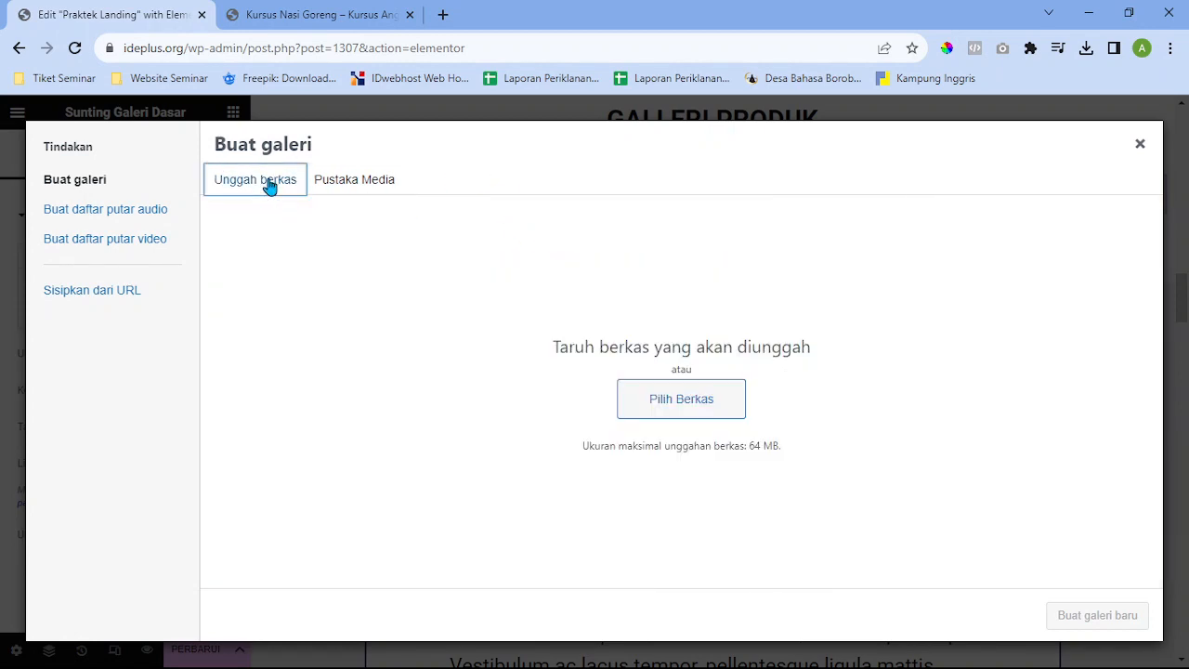
left_click(348, 183)
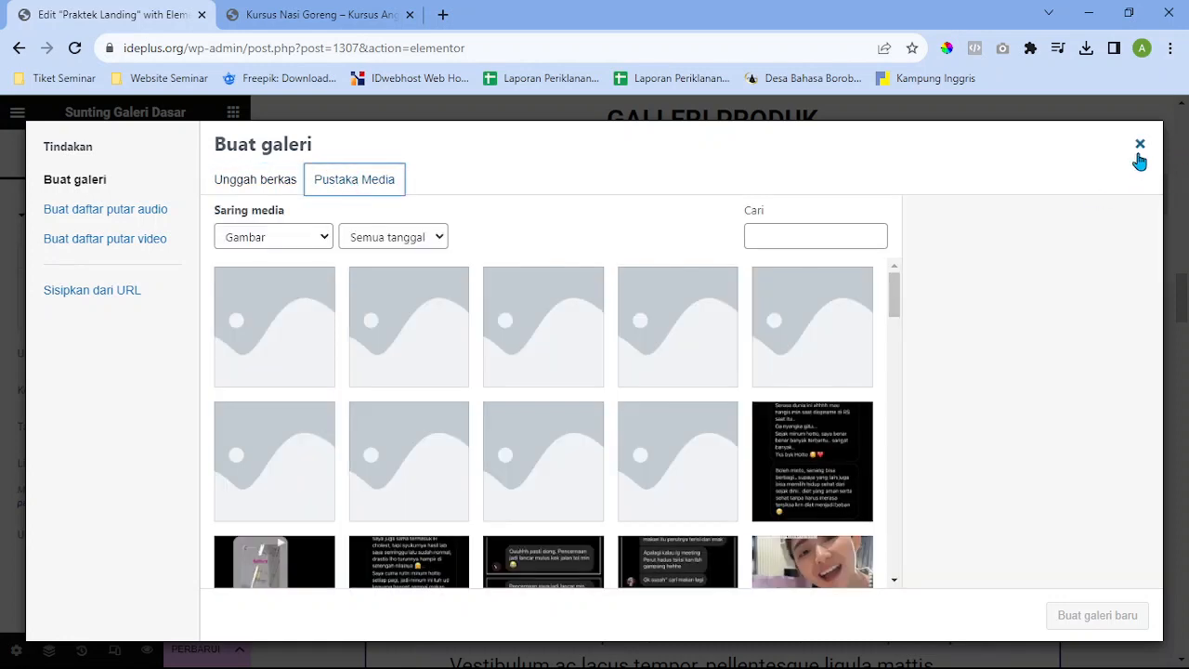
left_click(1139, 145)
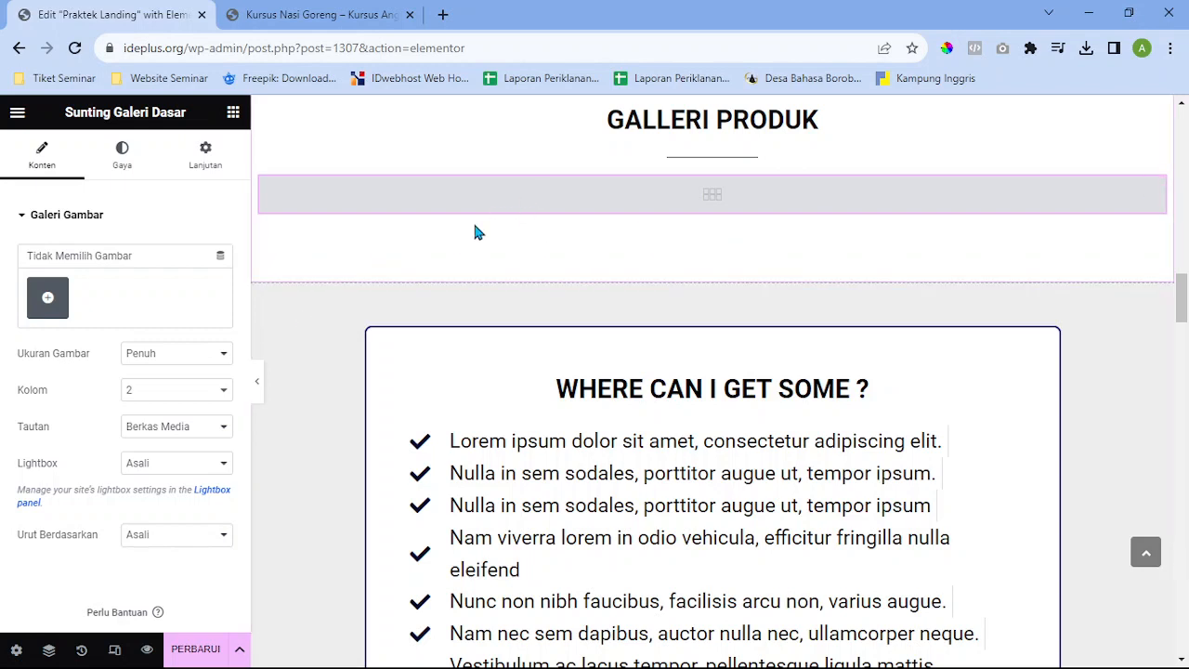
Select the food-cart, kiosk cart and noodle promo images and insert them as the gallery
left_click(47, 297)
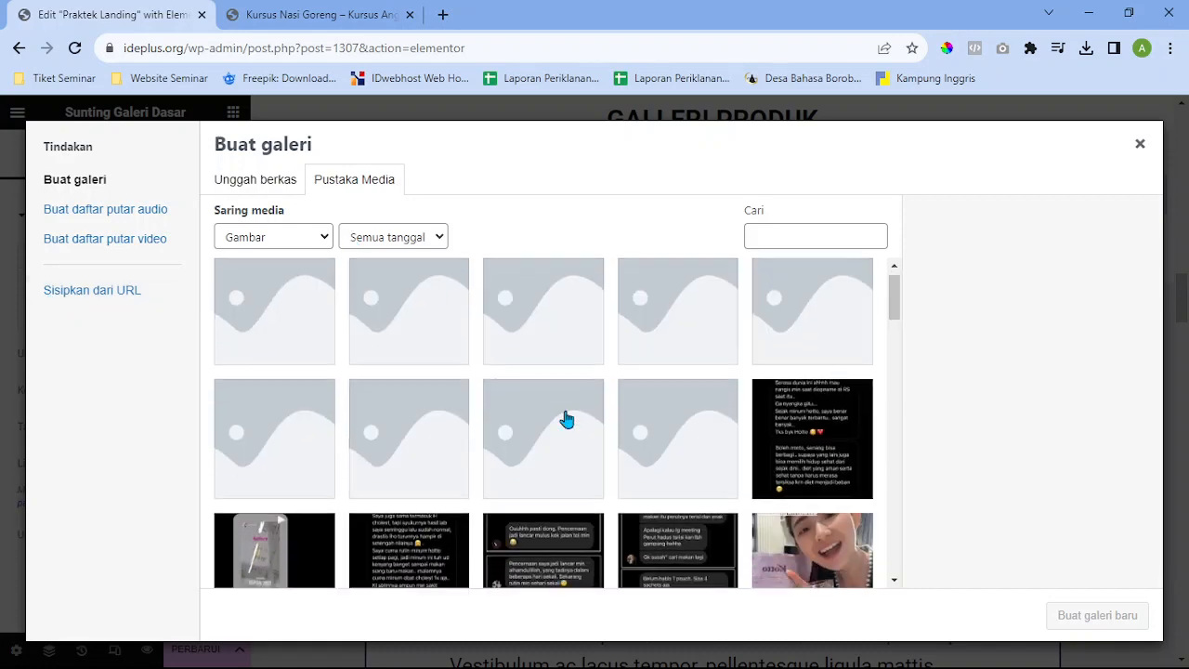
scroll(567, 416, "down", 5)
scroll(566, 416, "down", 8)
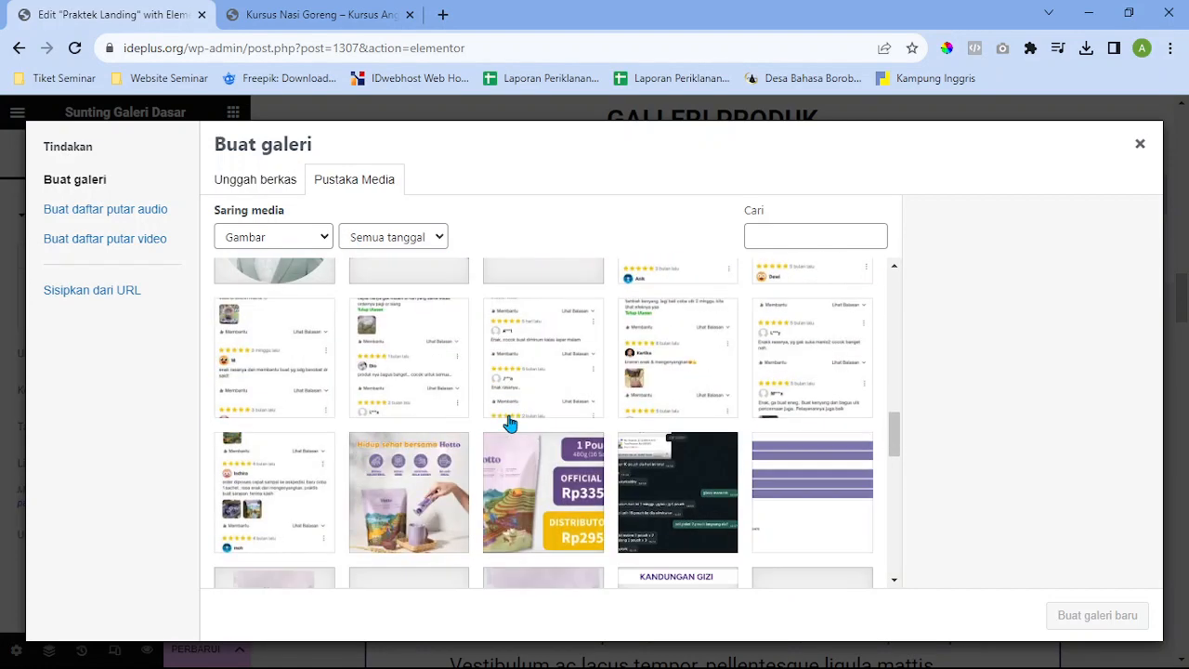
scroll(509, 423, "down", 5)
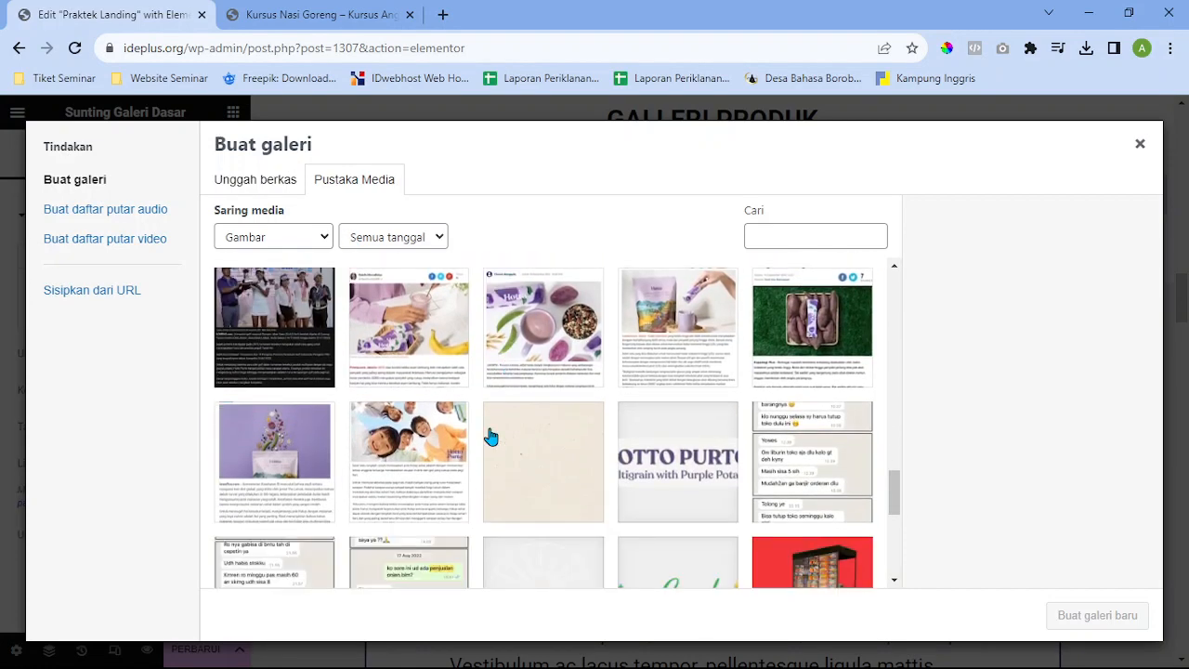
scroll(528, 430, "down", 1)
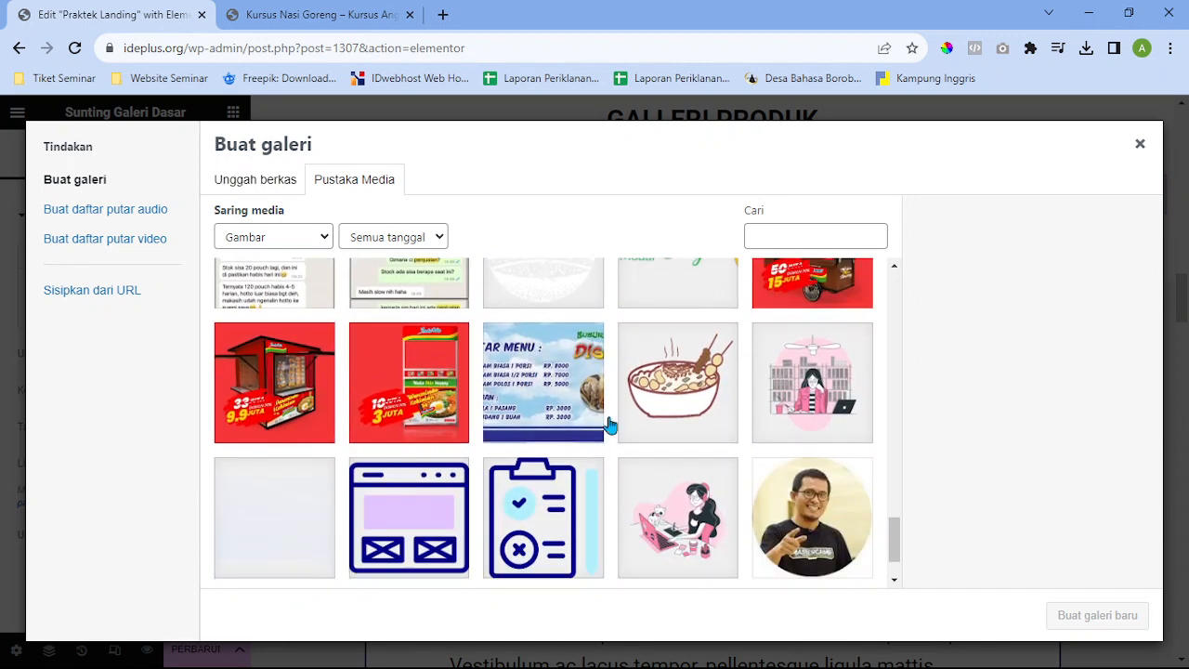
left_click(814, 308)
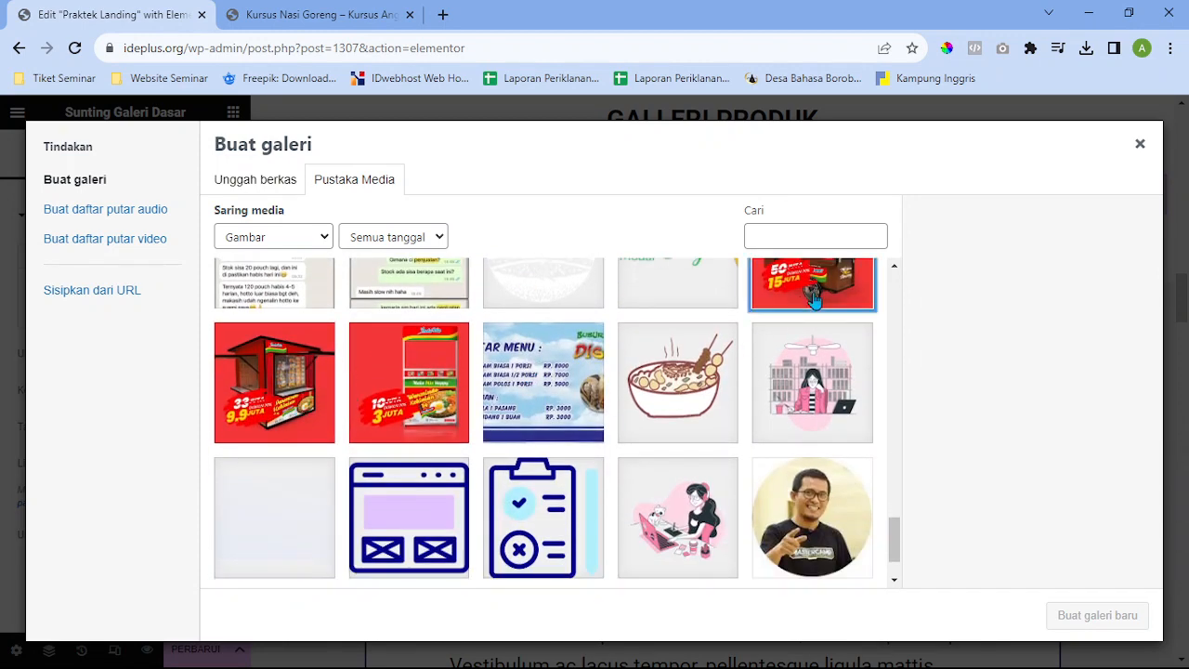
left_click(275, 383)
left_click(438, 376)
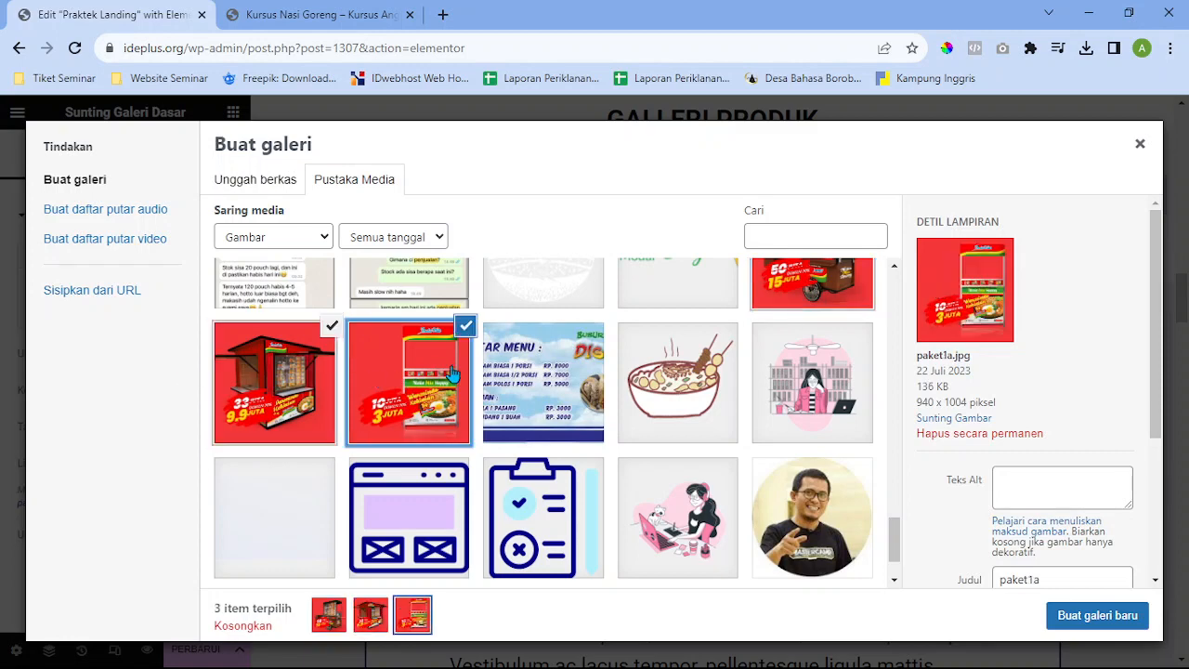
left_click(1098, 616)
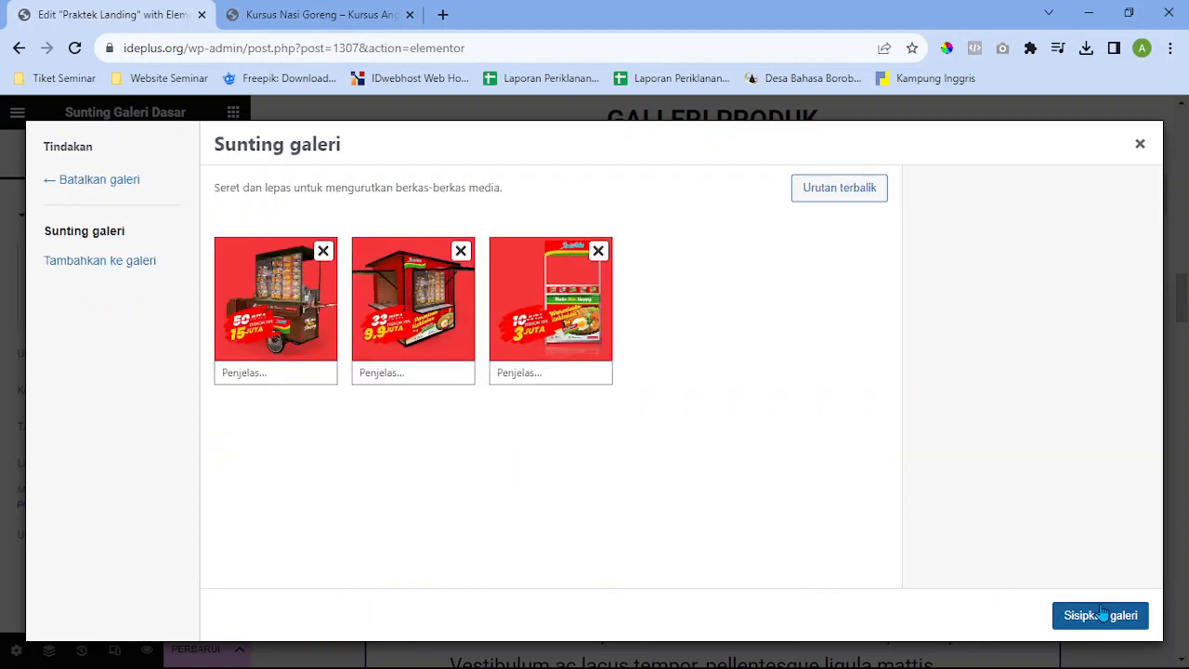
left_click(1102, 613)
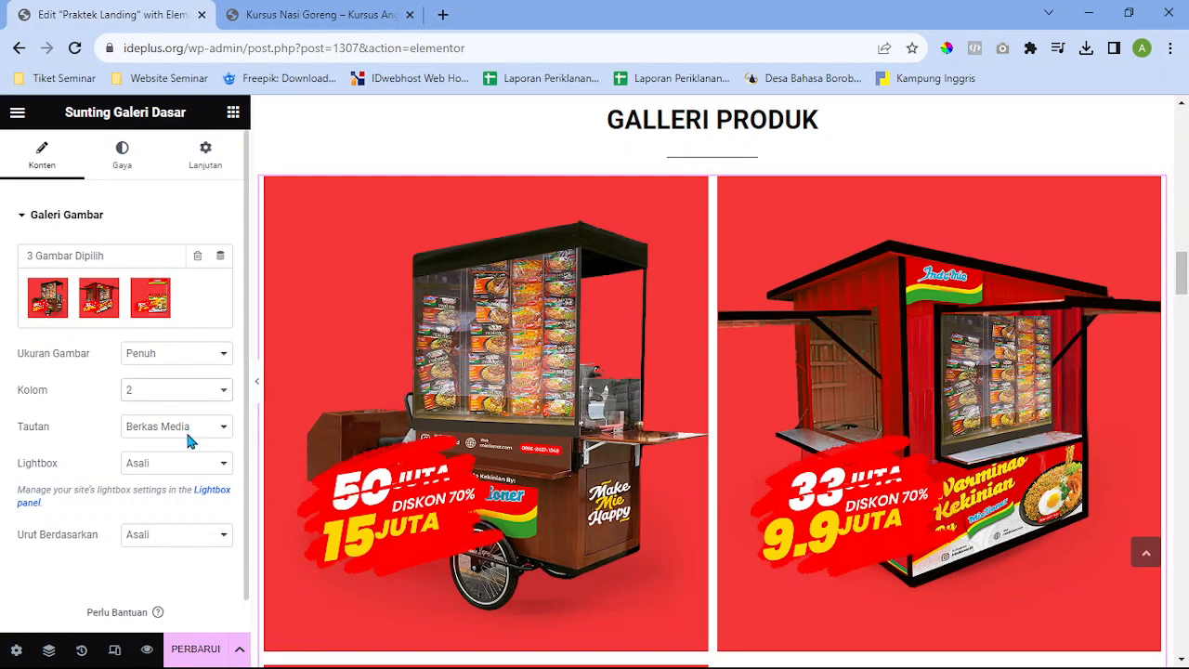
Change the gallery's Columns setting from 2 to 3 so all three images sit in one row
scroll(654, 444, "down", 4)
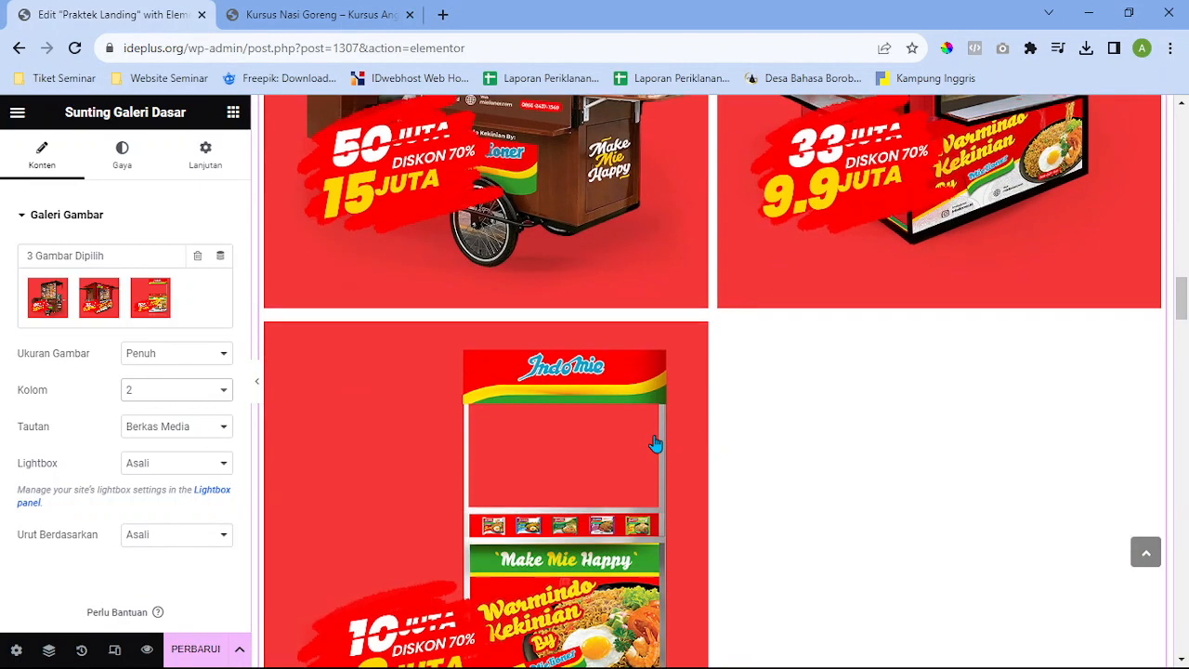
scroll(655, 444, "up", 2)
scroll(654, 444, "up", 2)
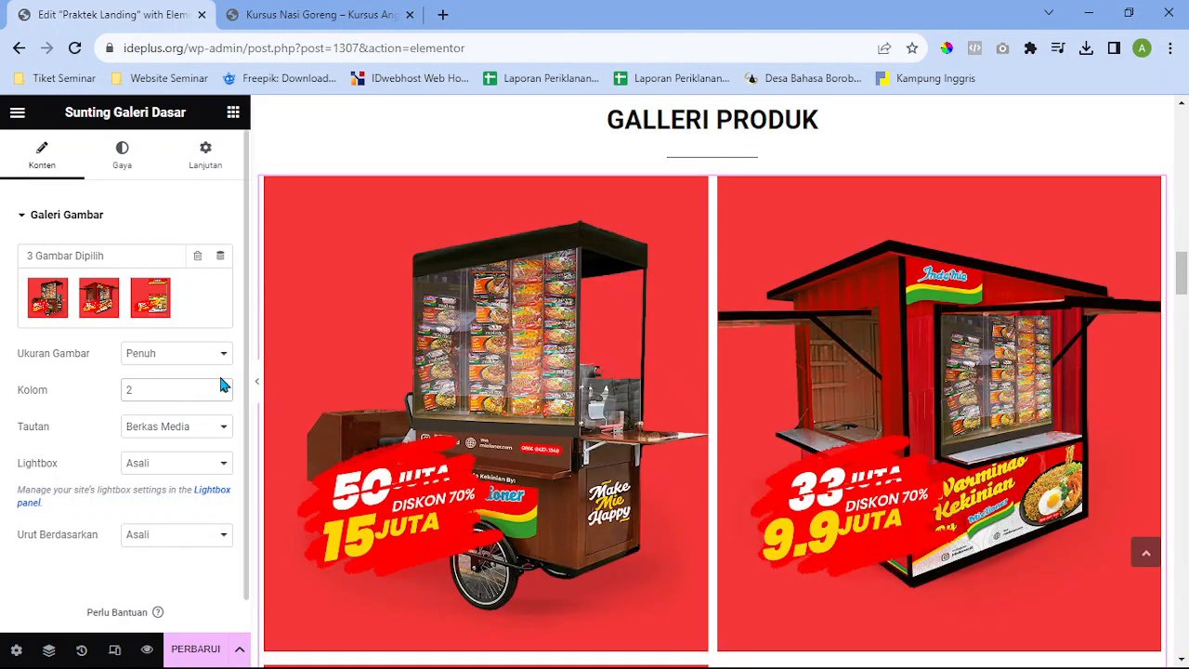
left_click(162, 433)
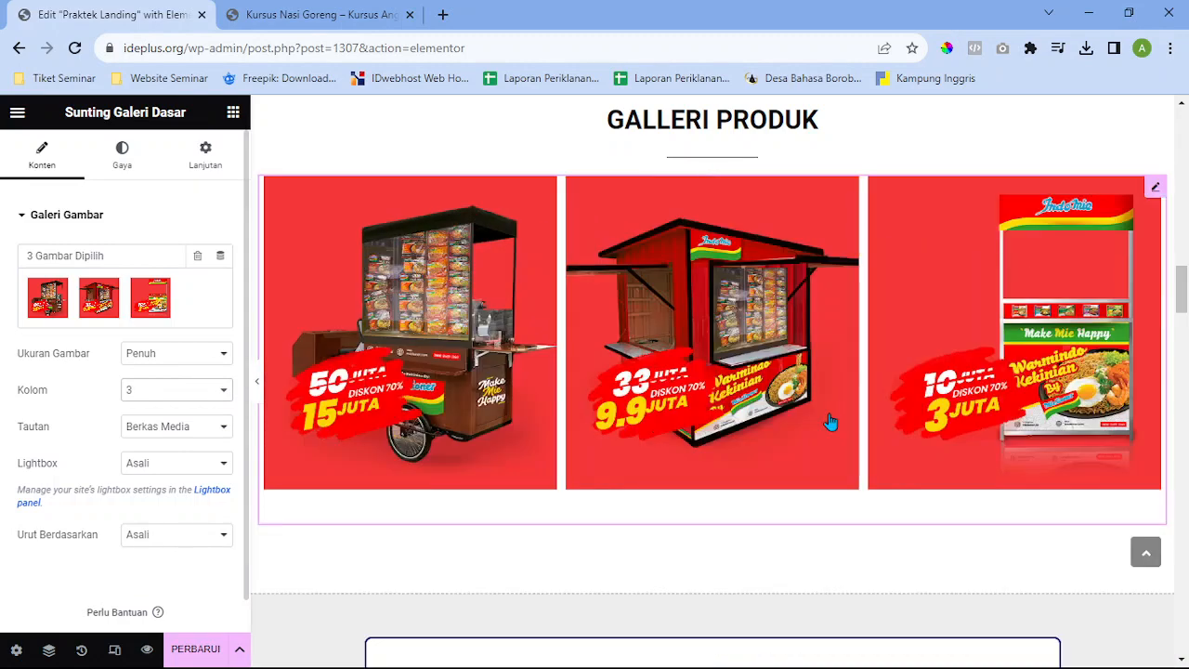
scroll(827, 423, "up", 3)
scroll(836, 307, "down", 4)
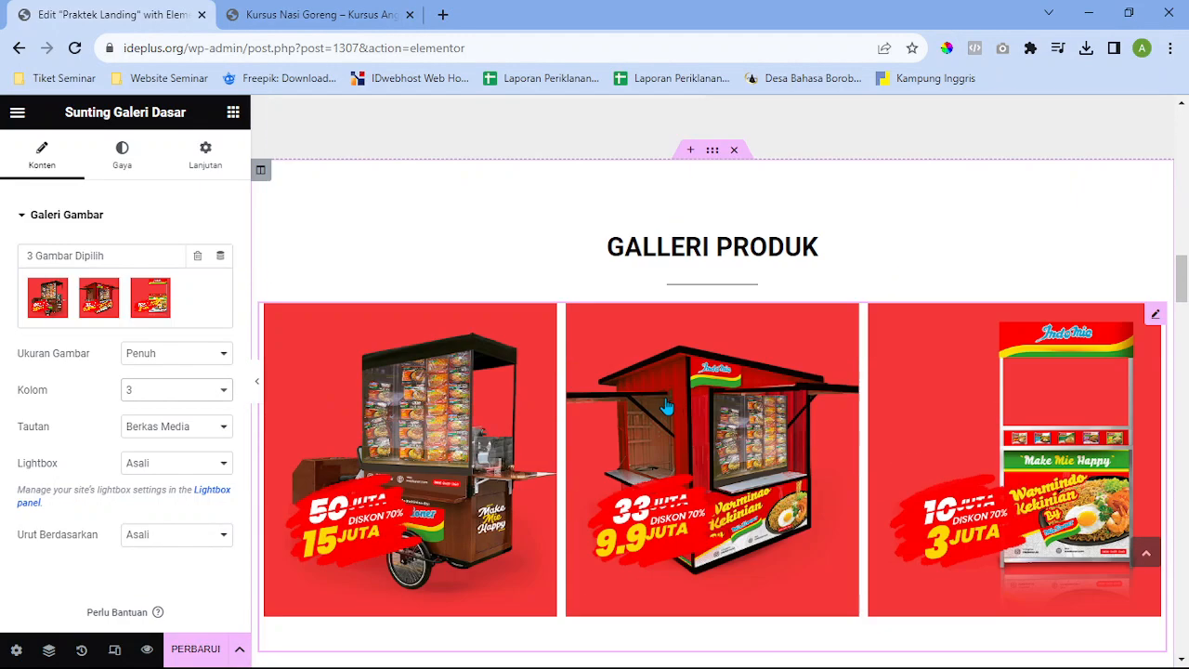
scroll(831, 313, "up", 3)
scroll(653, 309, "down", 2)
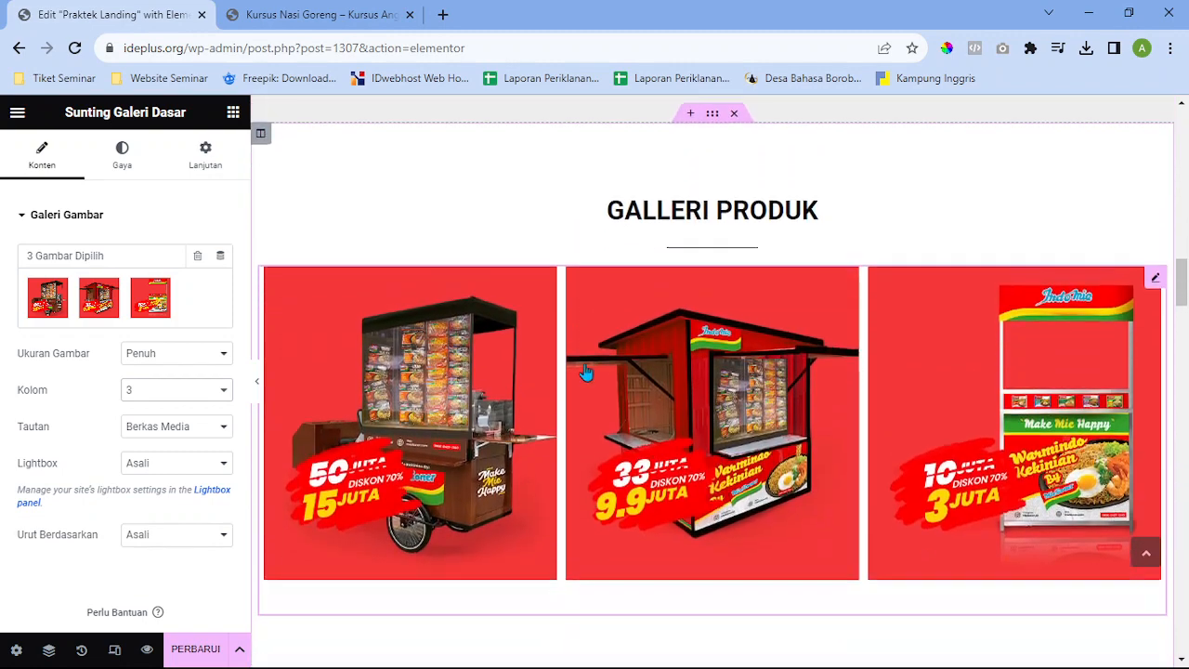
scroll(515, 401, "down", 5)
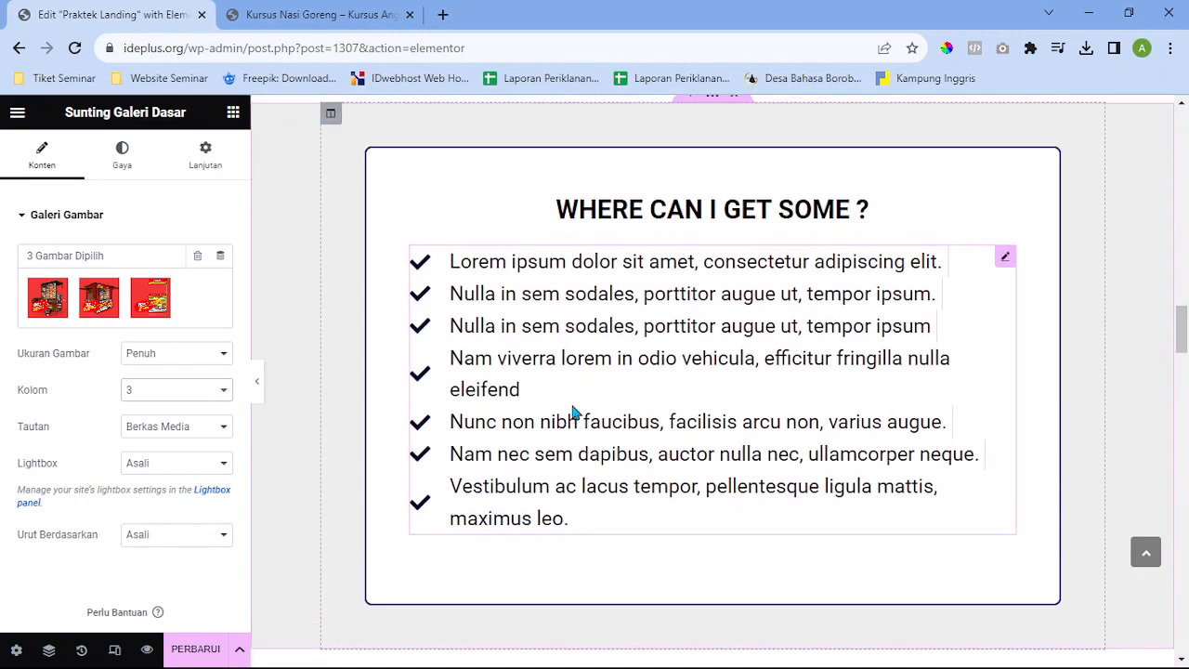
scroll(576, 412, "up", 2)
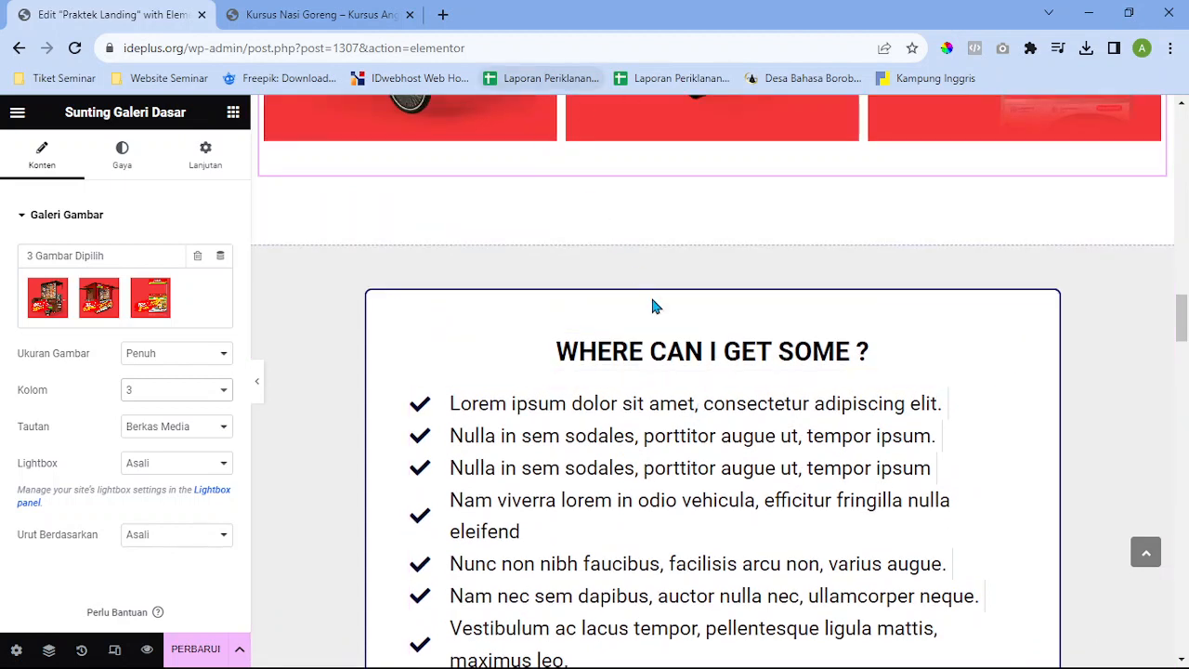
scroll(676, 359, "down", 1)
left_click(327, 11)
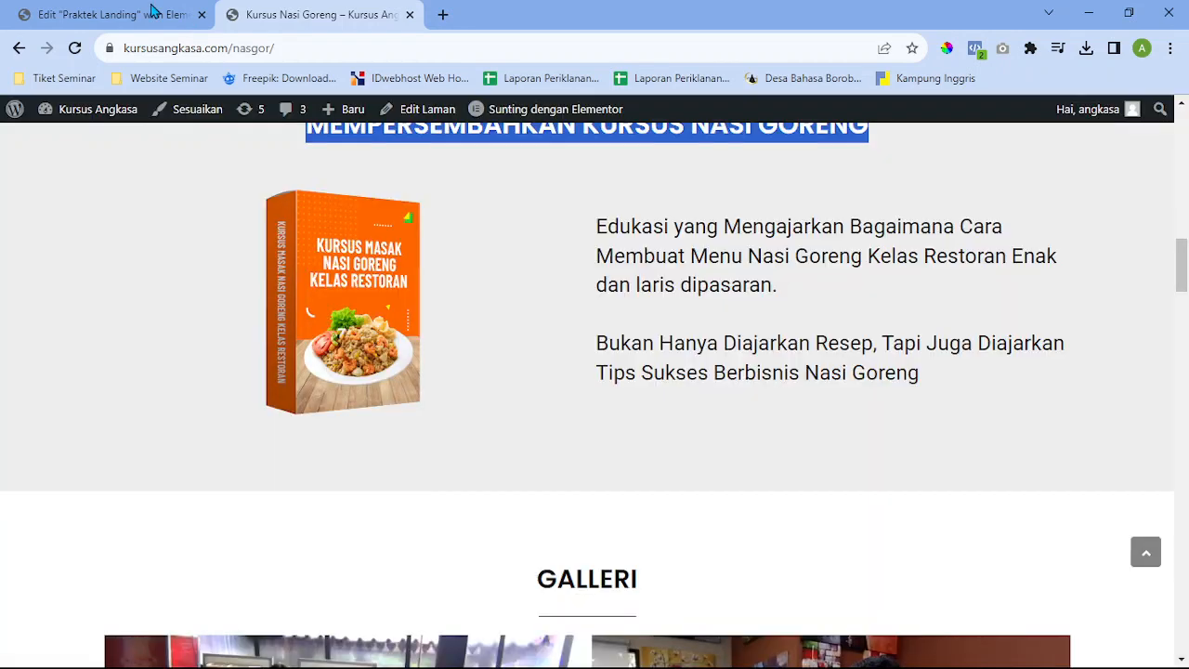
left_click(153, 11)
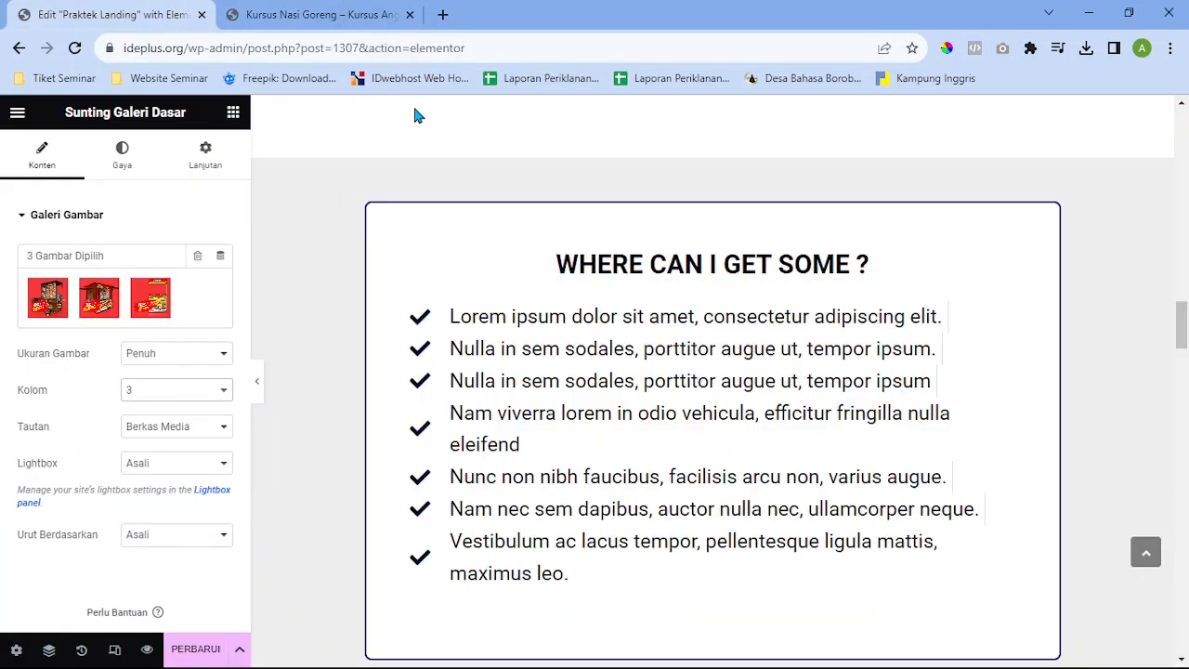
scroll(506, 204, "down", 2)
scroll(509, 200, "up", 1)
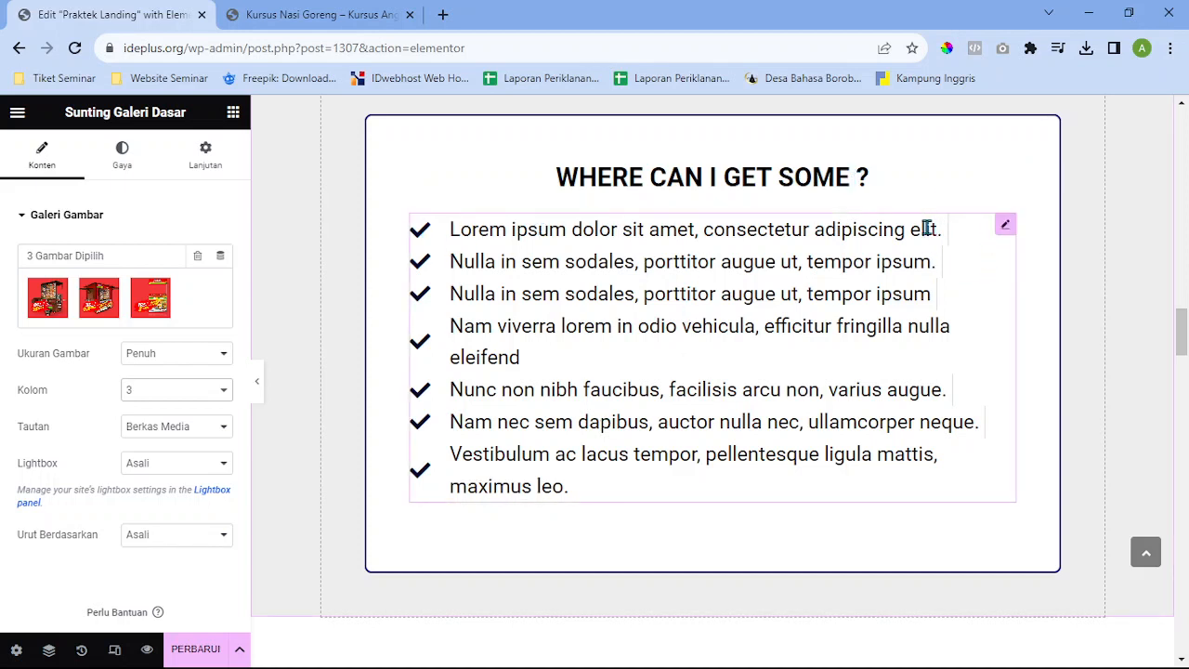
scroll(856, 398, "up", 15)
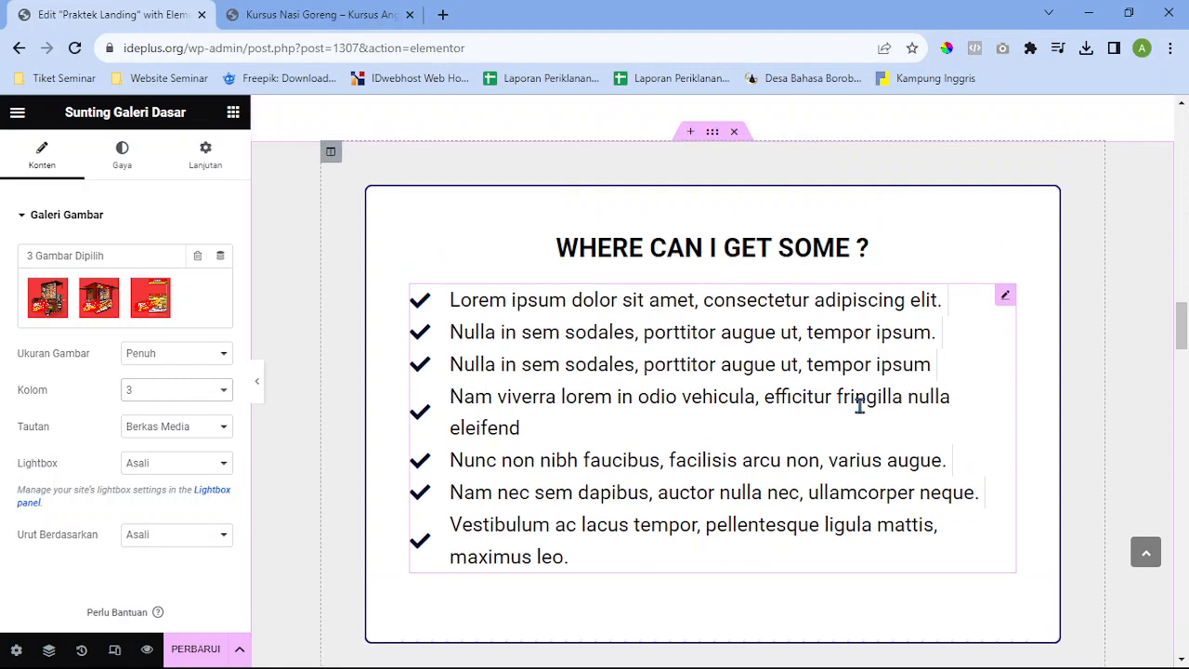
scroll(863, 411, "up", 5)
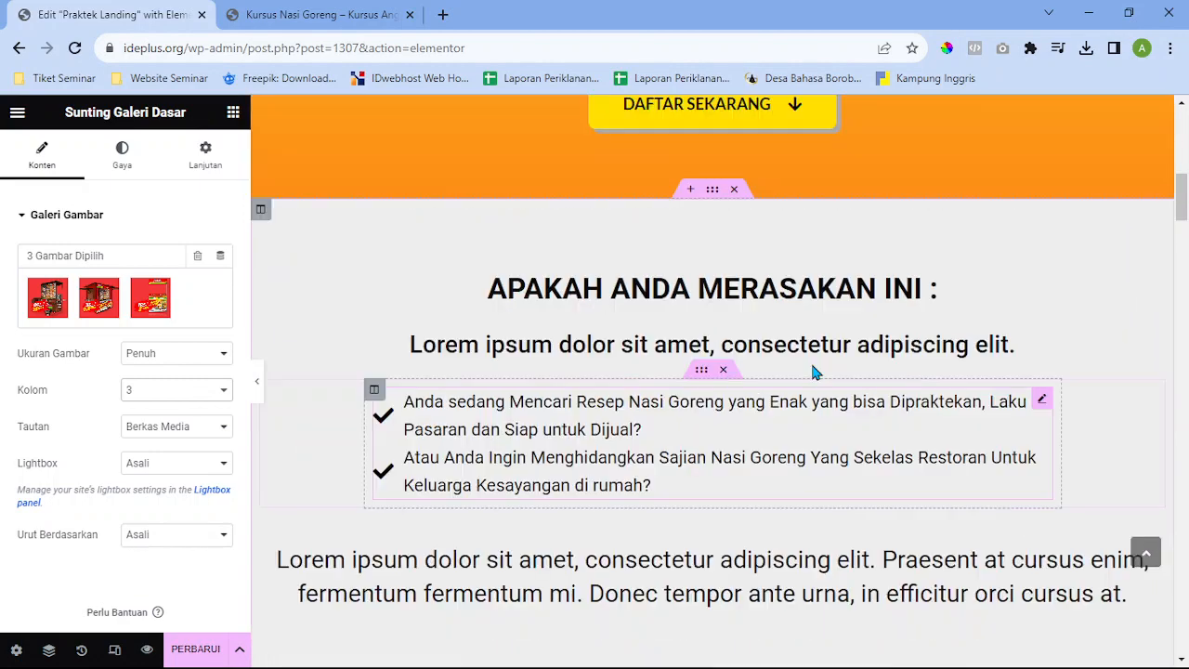
scroll(477, 512, "down", 1)
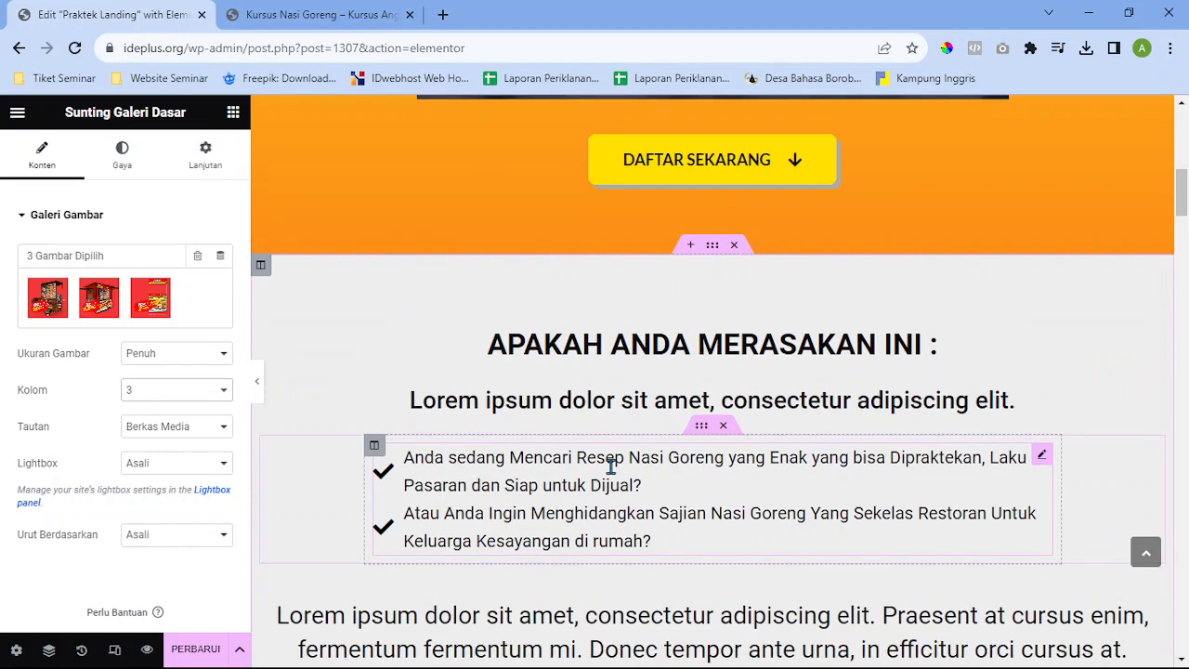
left_click_drag(1183, 184, 1183, 356)
scroll(1182, 360, "down", 5)
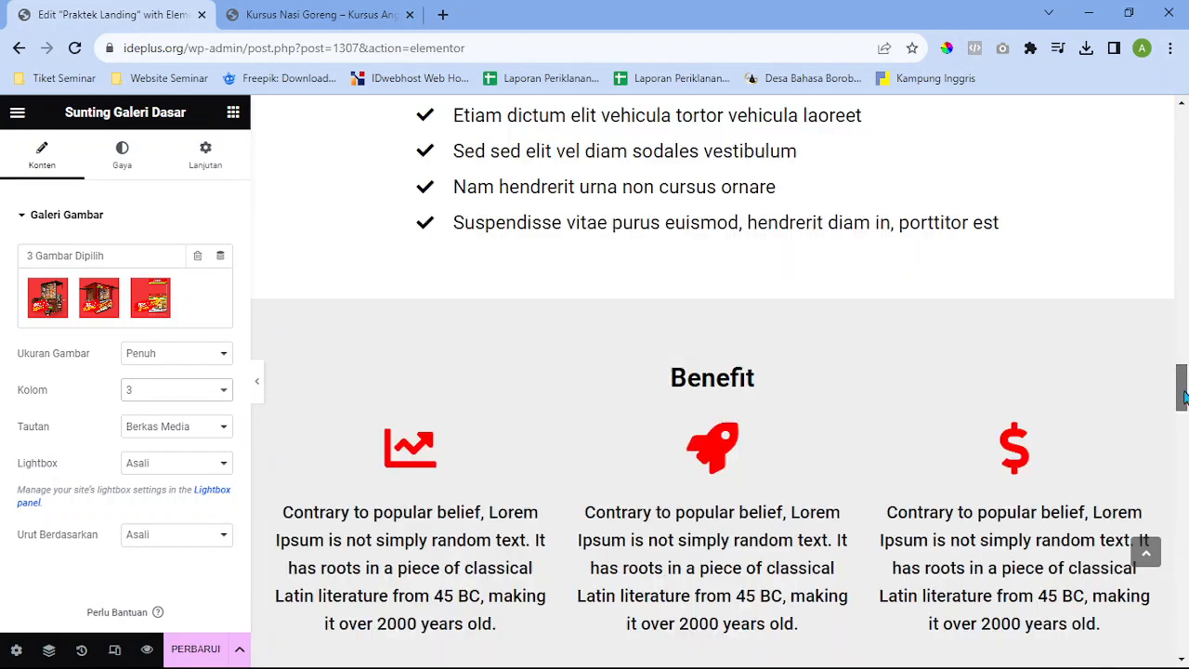
scroll(971, 280, "down", 4)
scroll(836, 309, "up", 4)
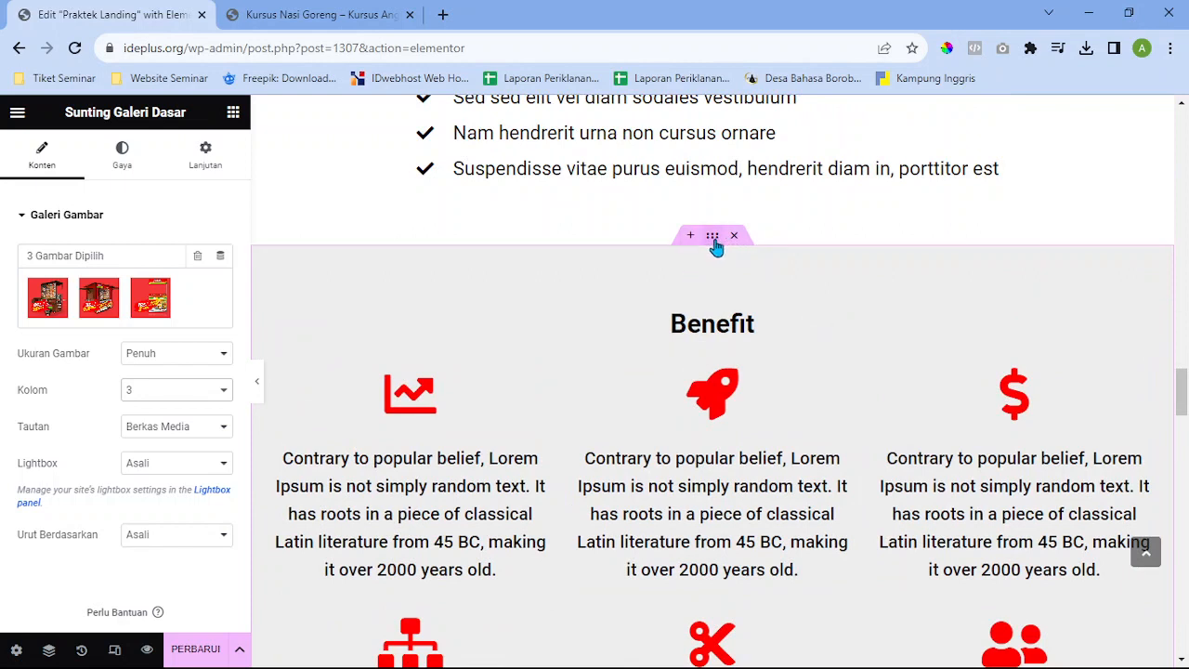
Select the Benefit section and search the widget panel for 'gamba'
left_click(712, 238)
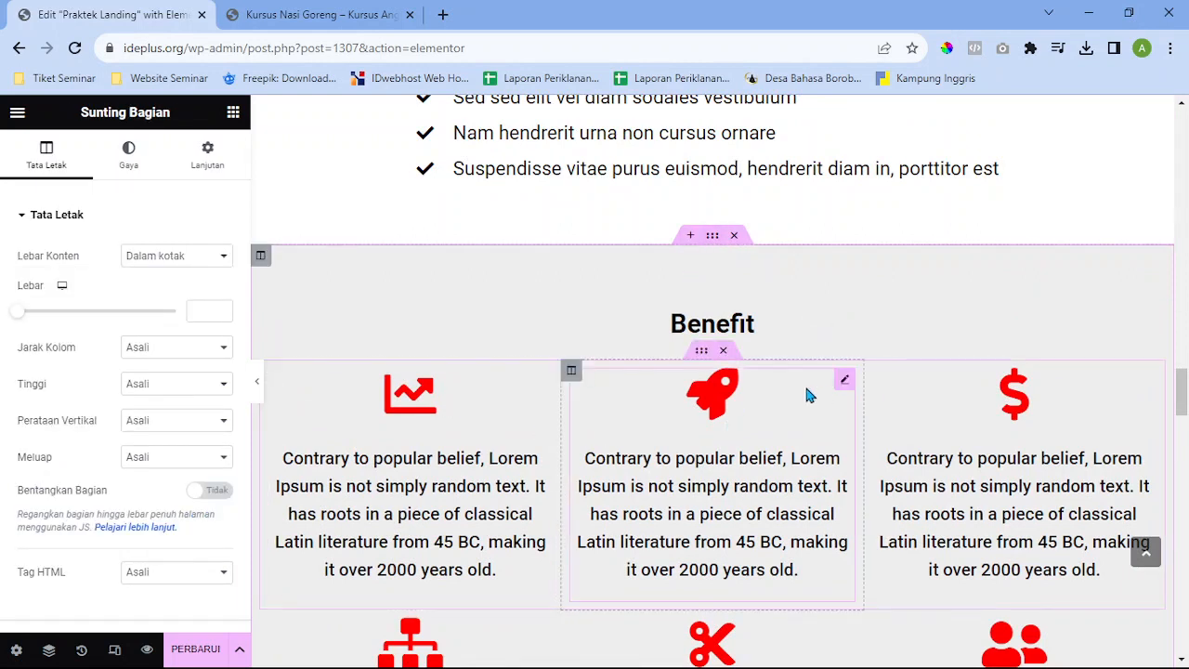
left_click(233, 111)
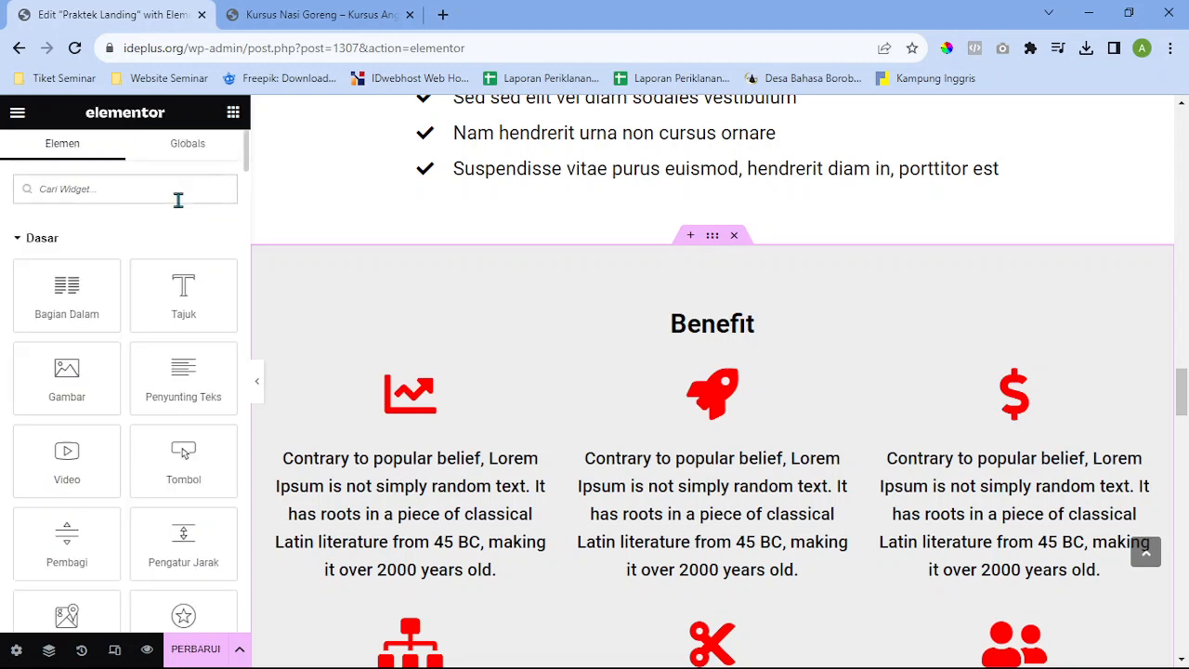
type("gamba")
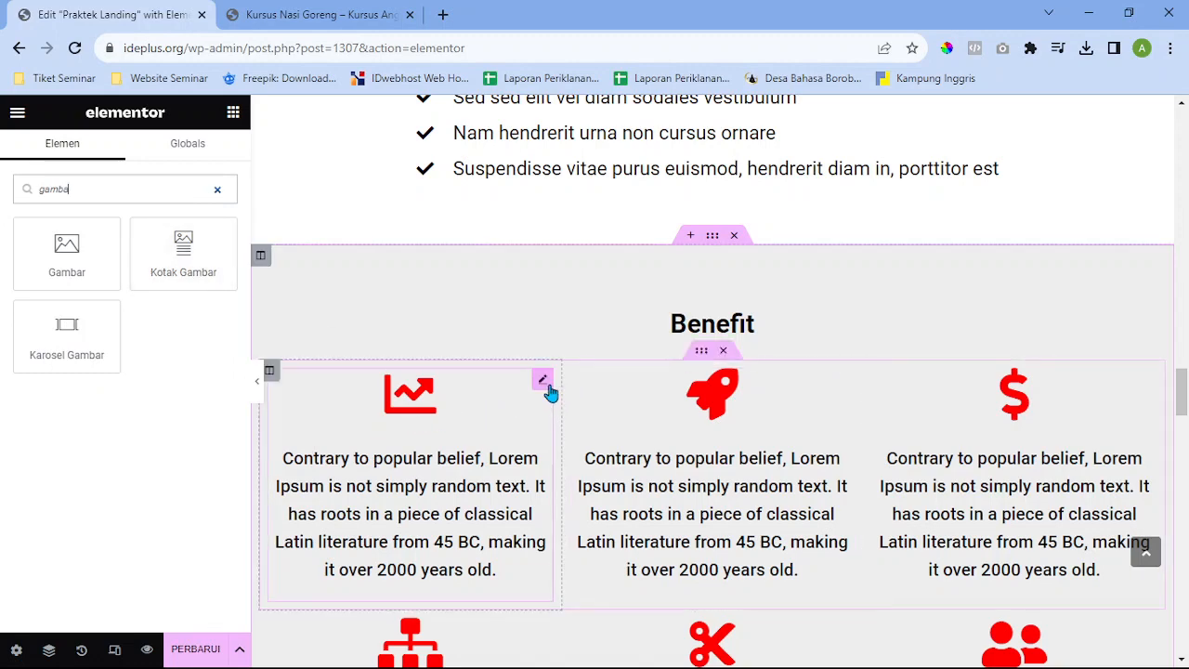
Edit the first chart icon box and browse the icon library without changing the icon
left_click(543, 381)
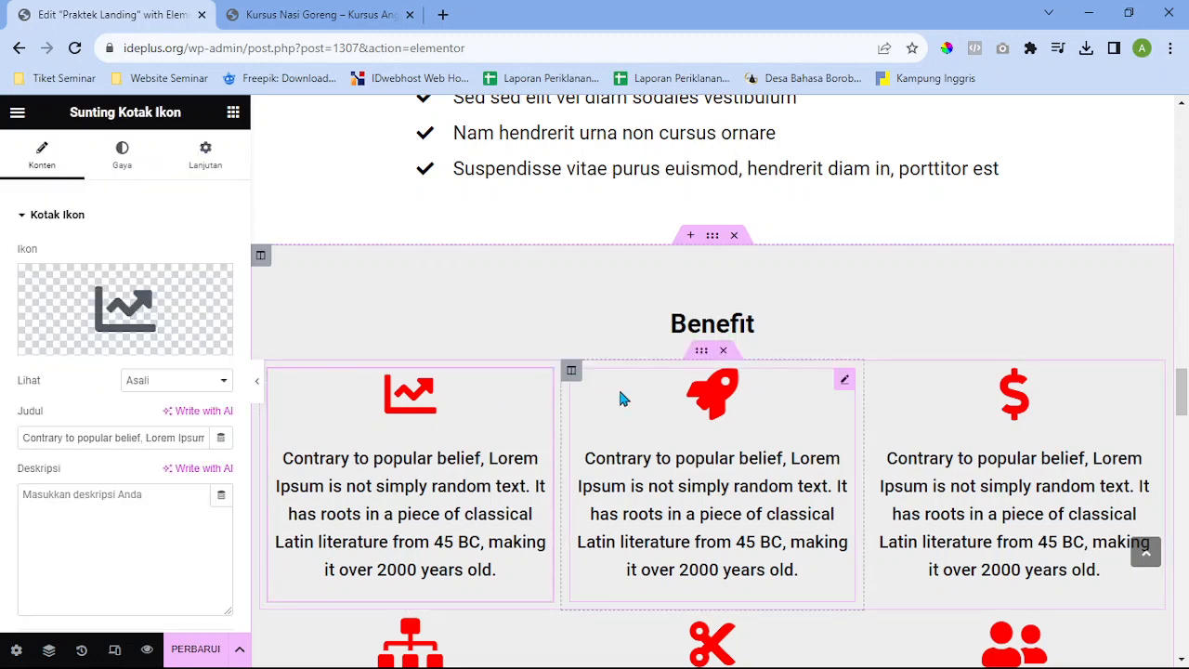
scroll(687, 418, "down", 1)
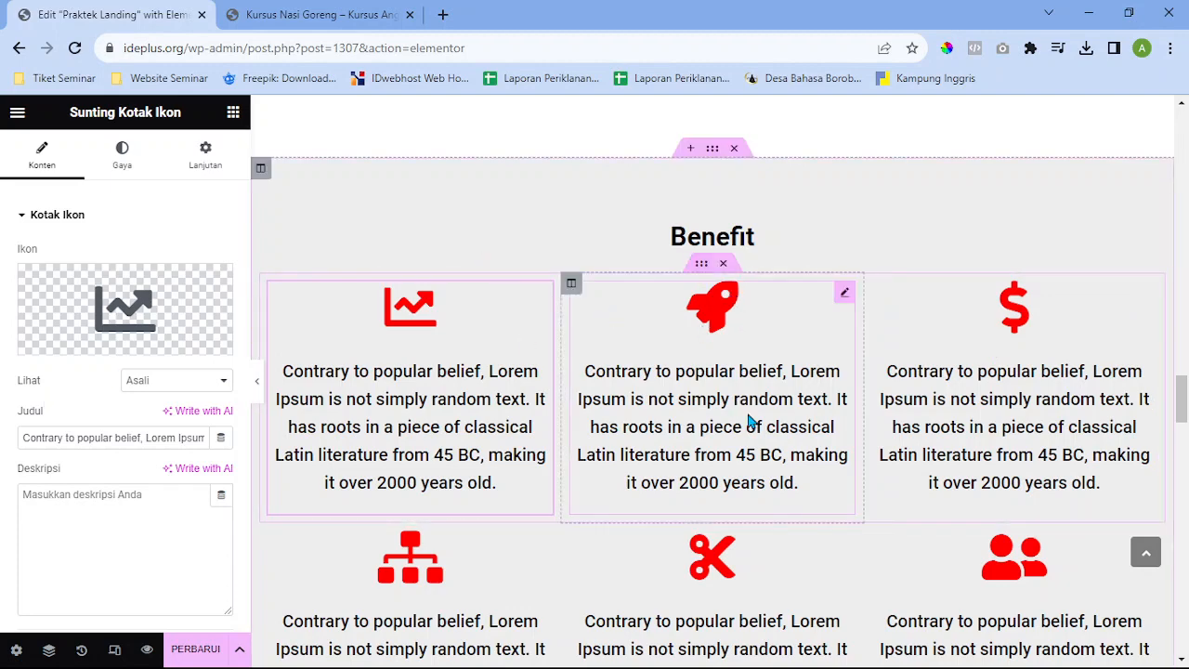
scroll(749, 420, "down", 3)
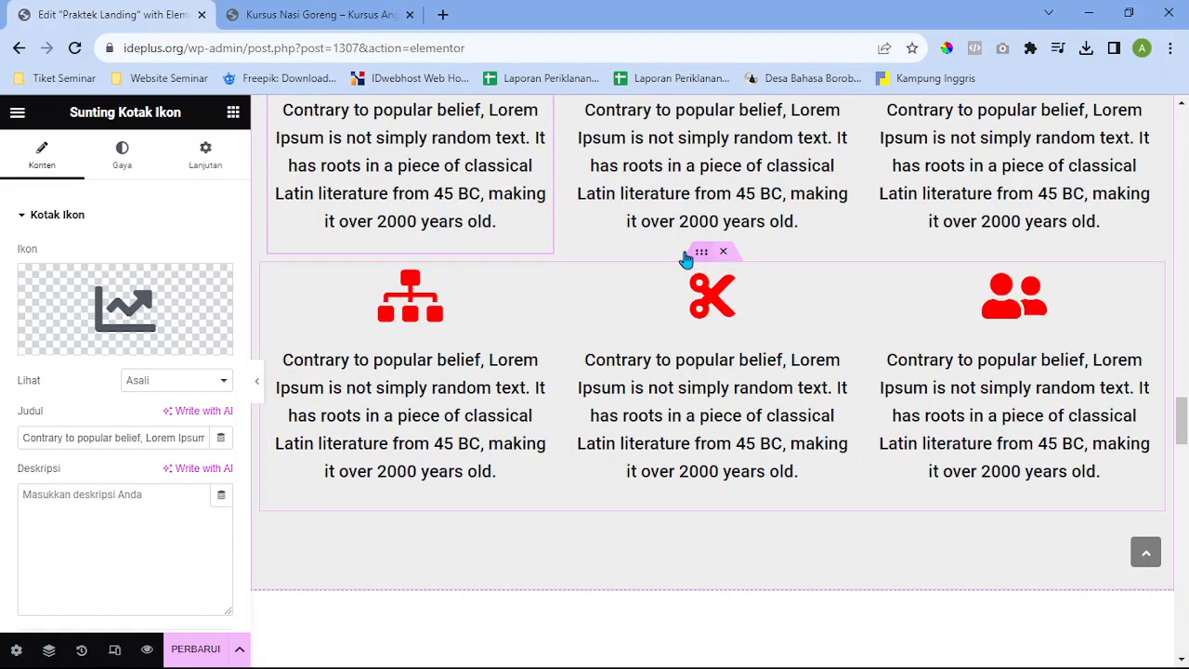
scroll(576, 353, "up", 1)
scroll(548, 372, "up", 3)
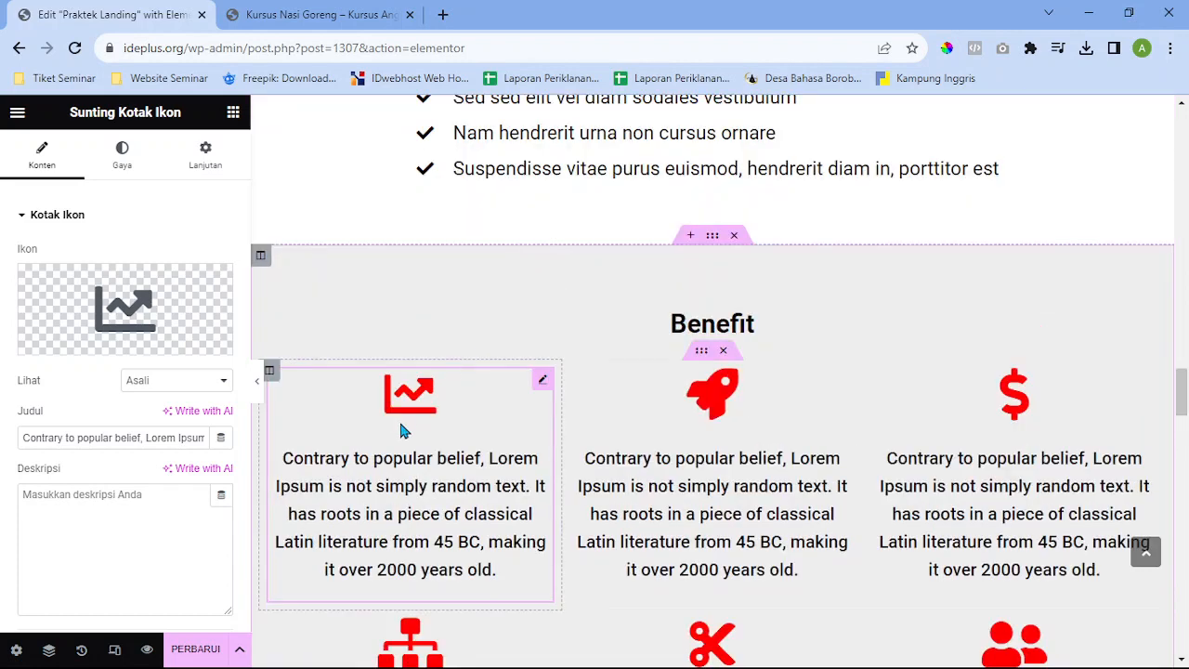
left_click(146, 308)
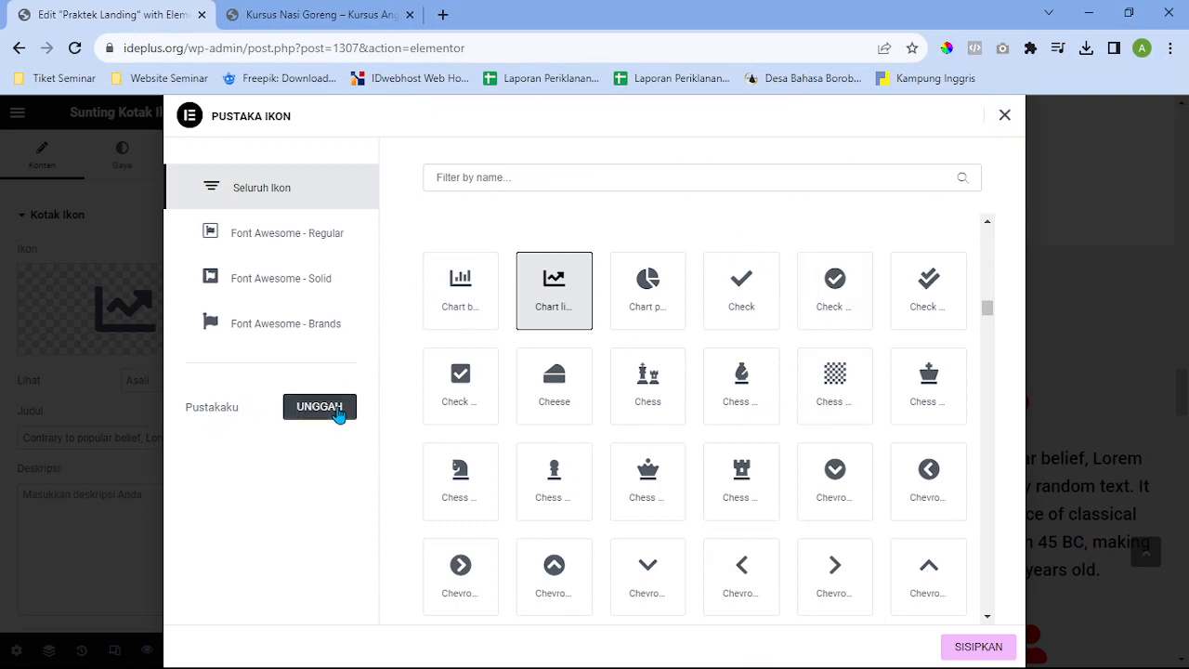
left_click(338, 413)
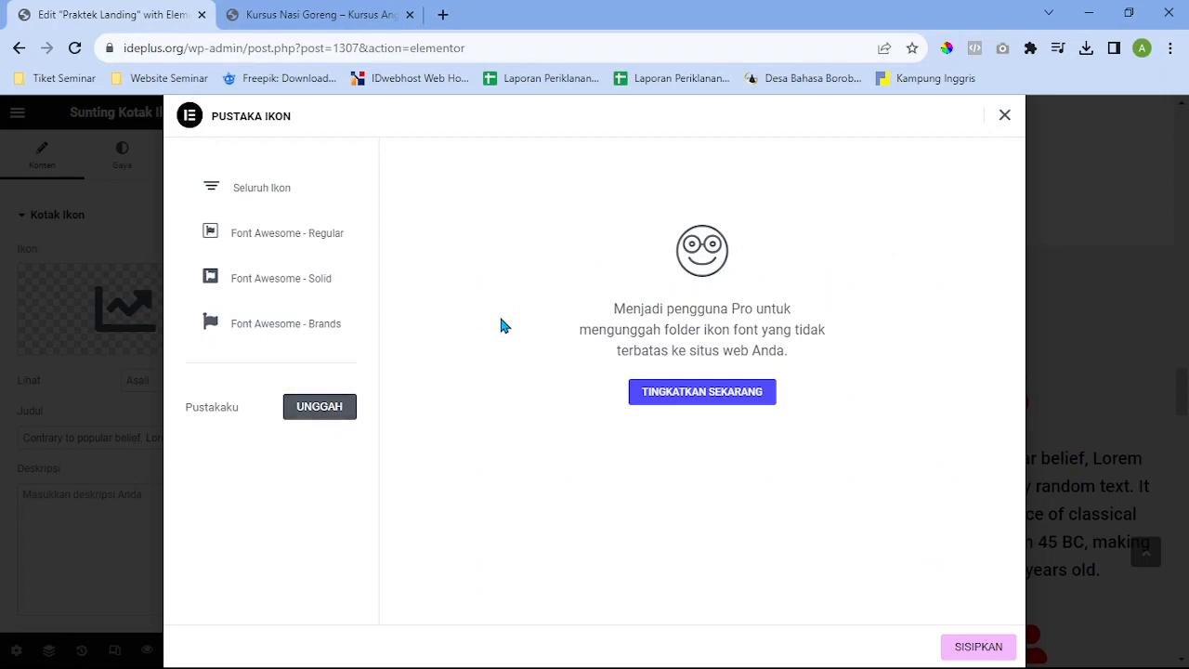
left_click(1005, 114)
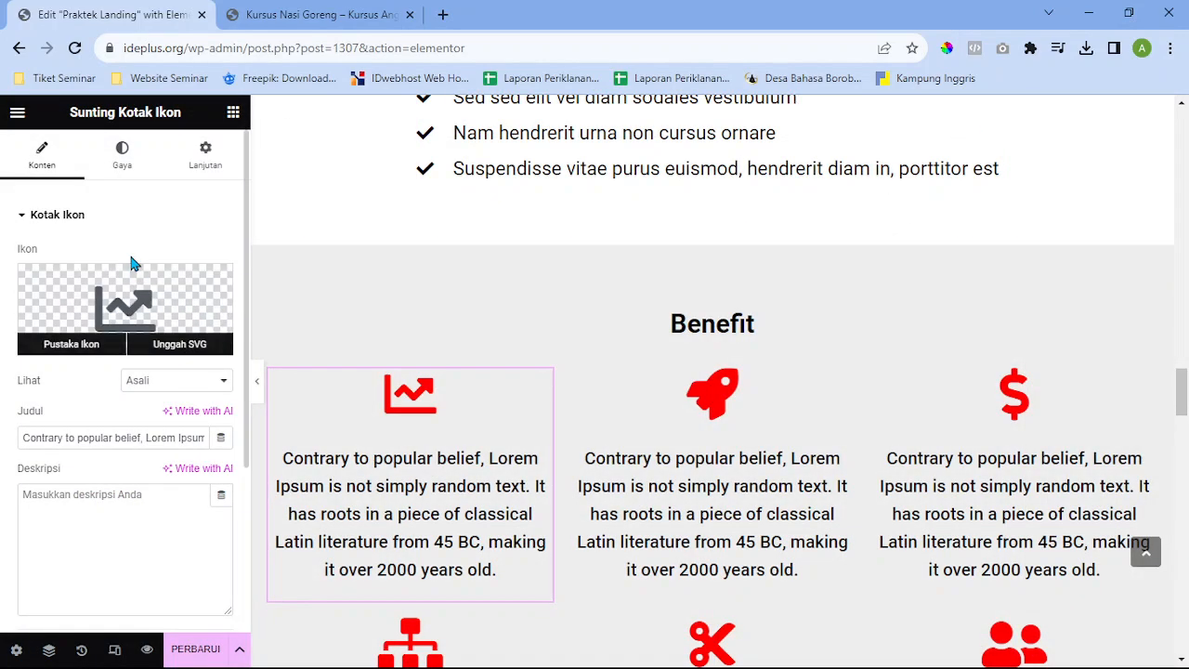
scroll(464, 411, "up", 1)
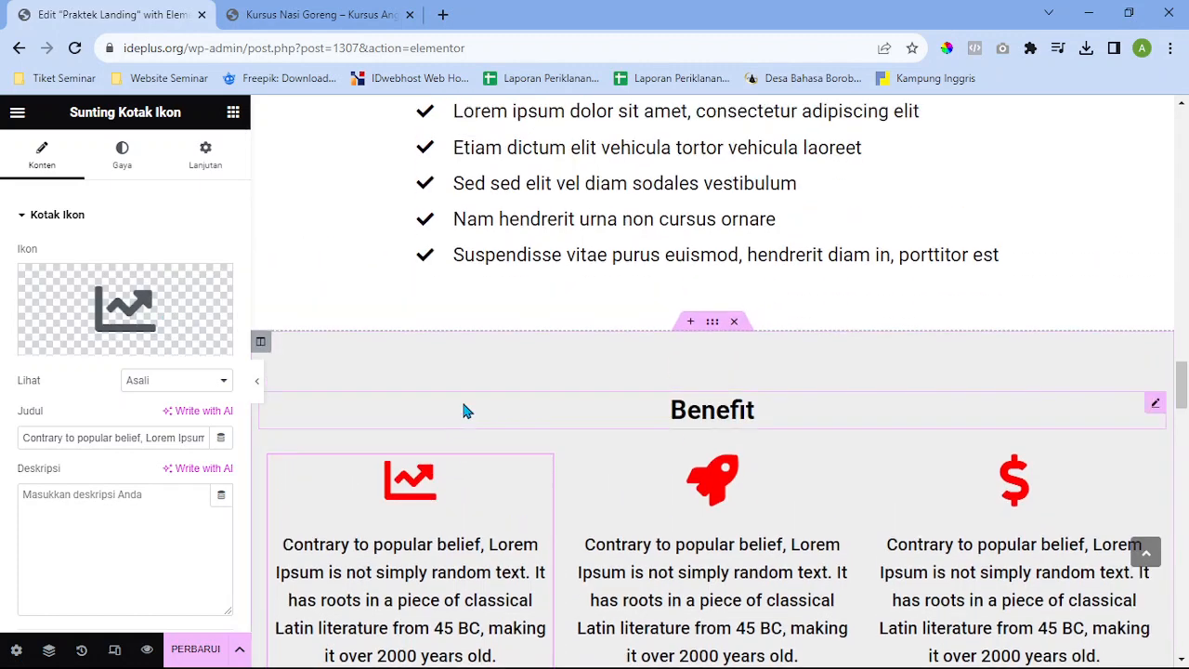
scroll(558, 430, "down", 2)
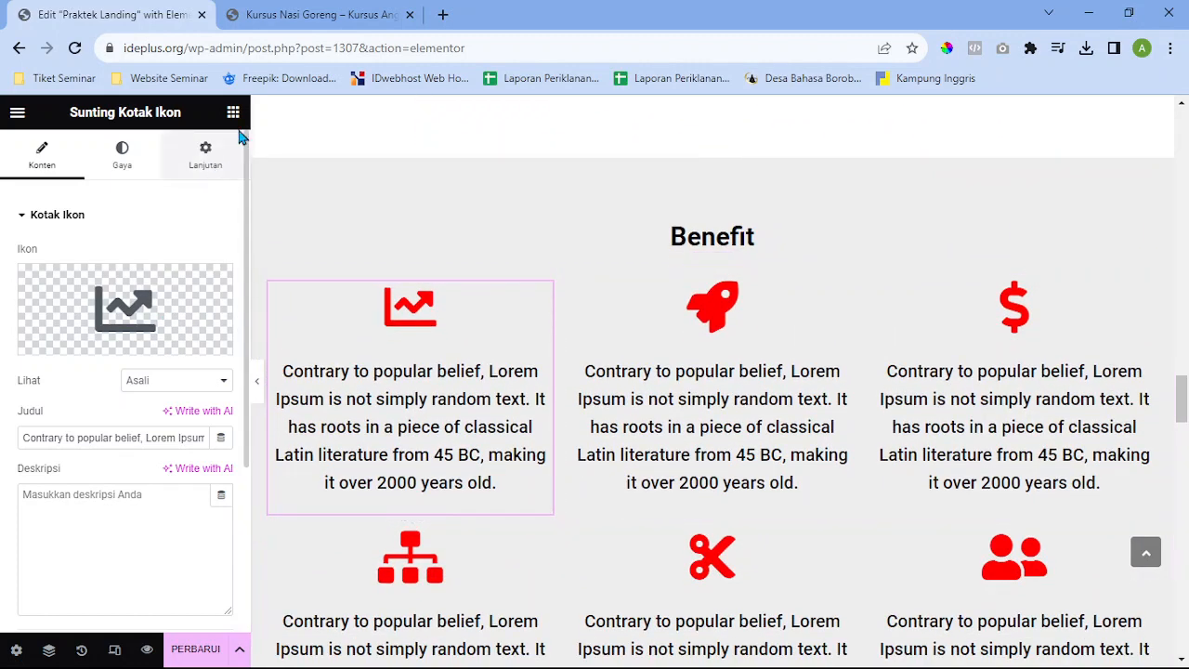
Search the widget panel for 'kotak' and drag an image box into the Benefit section
left_click(239, 134)
left_click(236, 117)
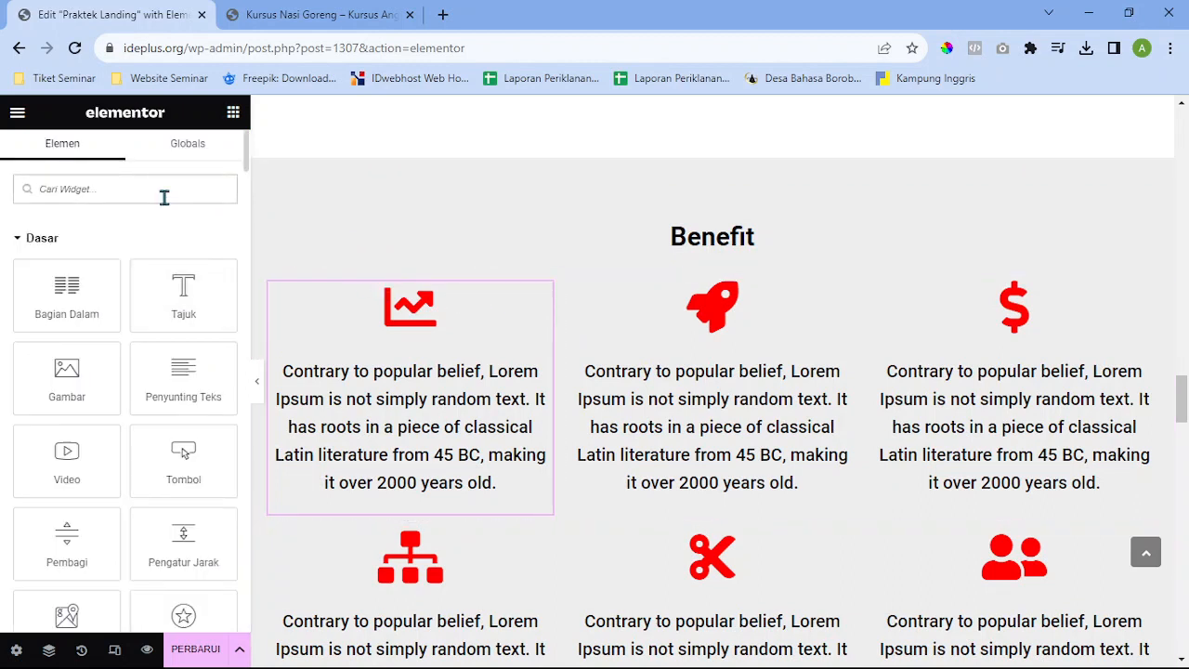
type("kotak")
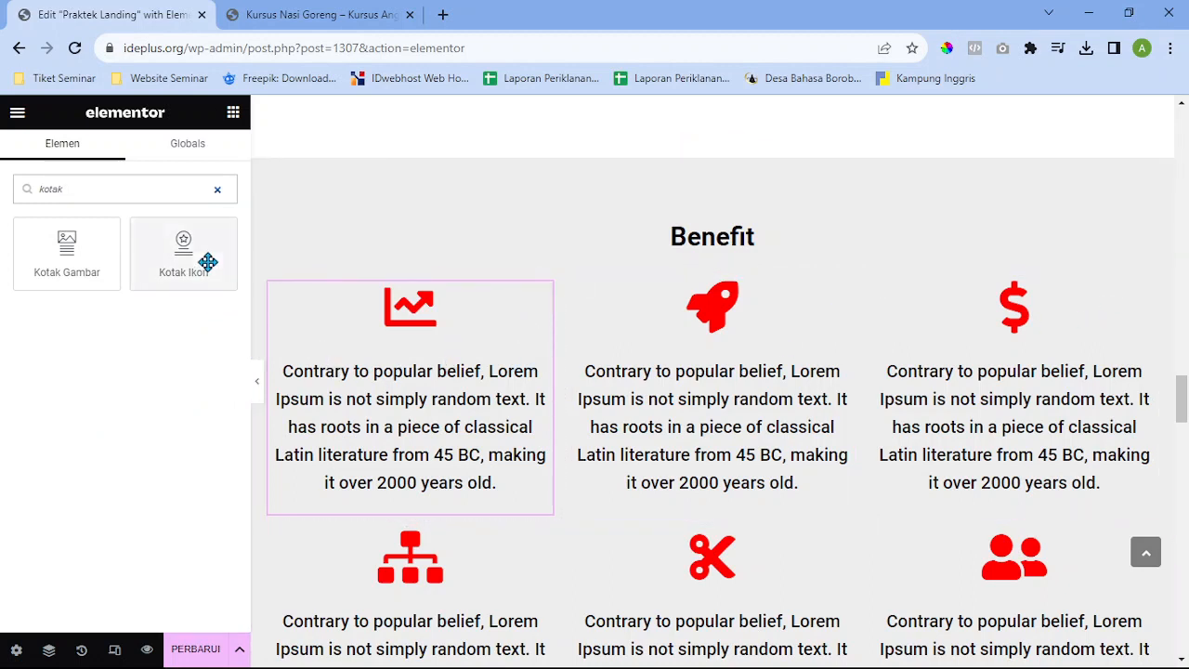
left_click_drag(62, 256, 576, 252)
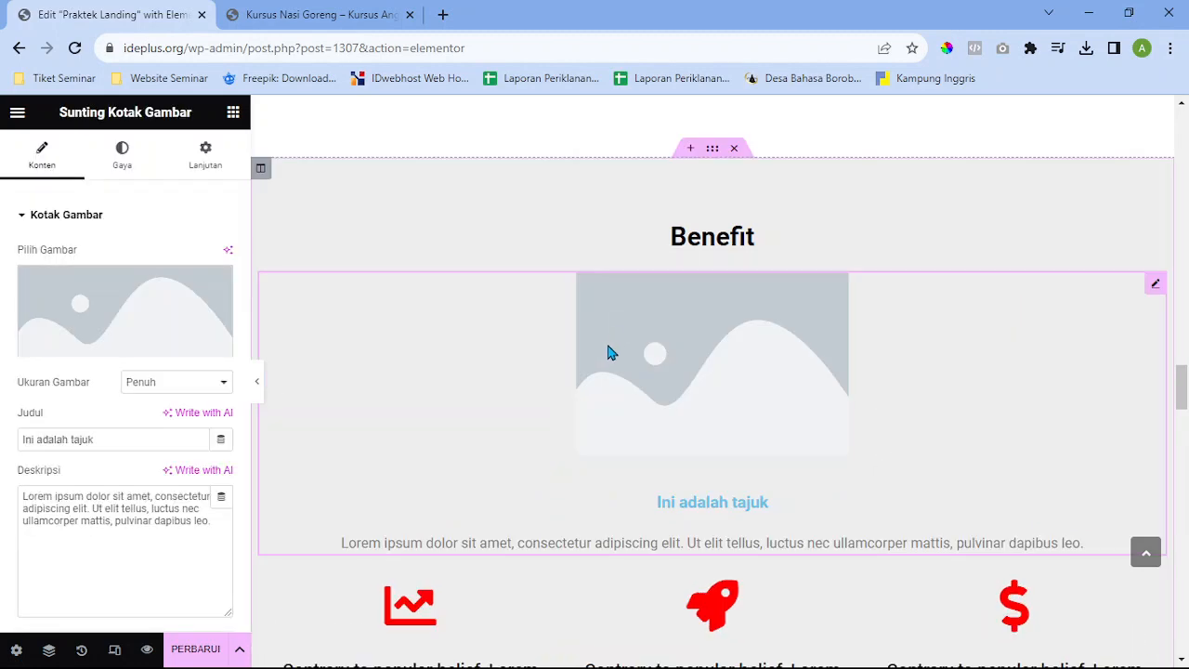
scroll(608, 350, "down", 2)
Delete the first chart icon box and move the image box into the empty first column
right_click(469, 465)
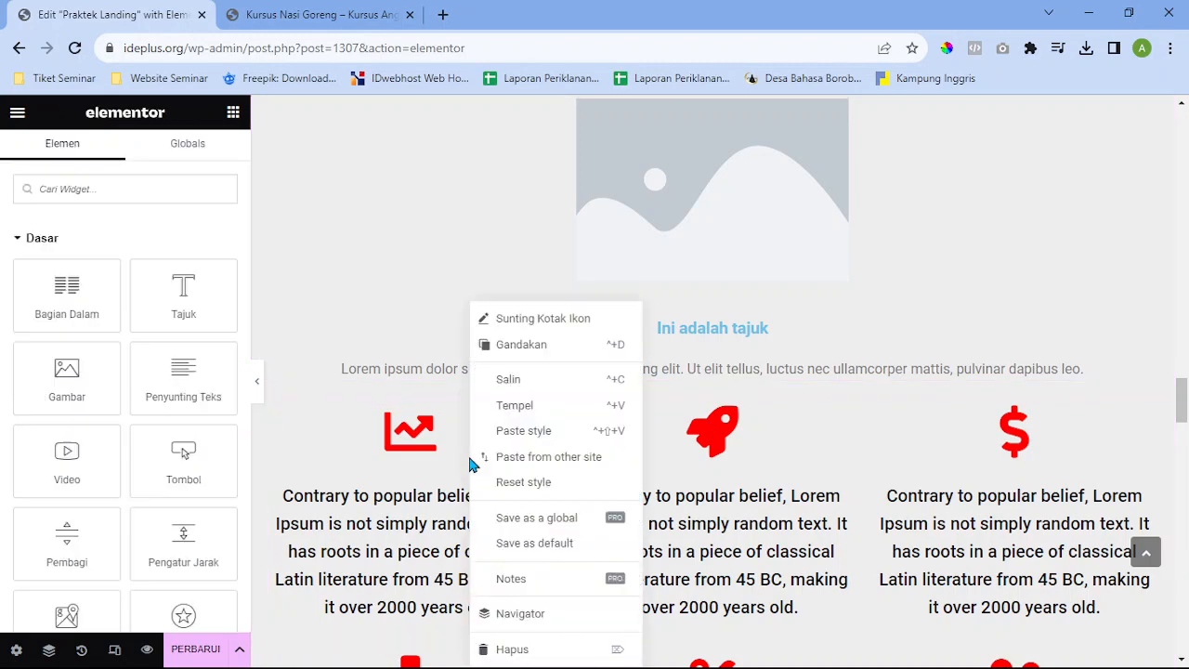
left_click(518, 646)
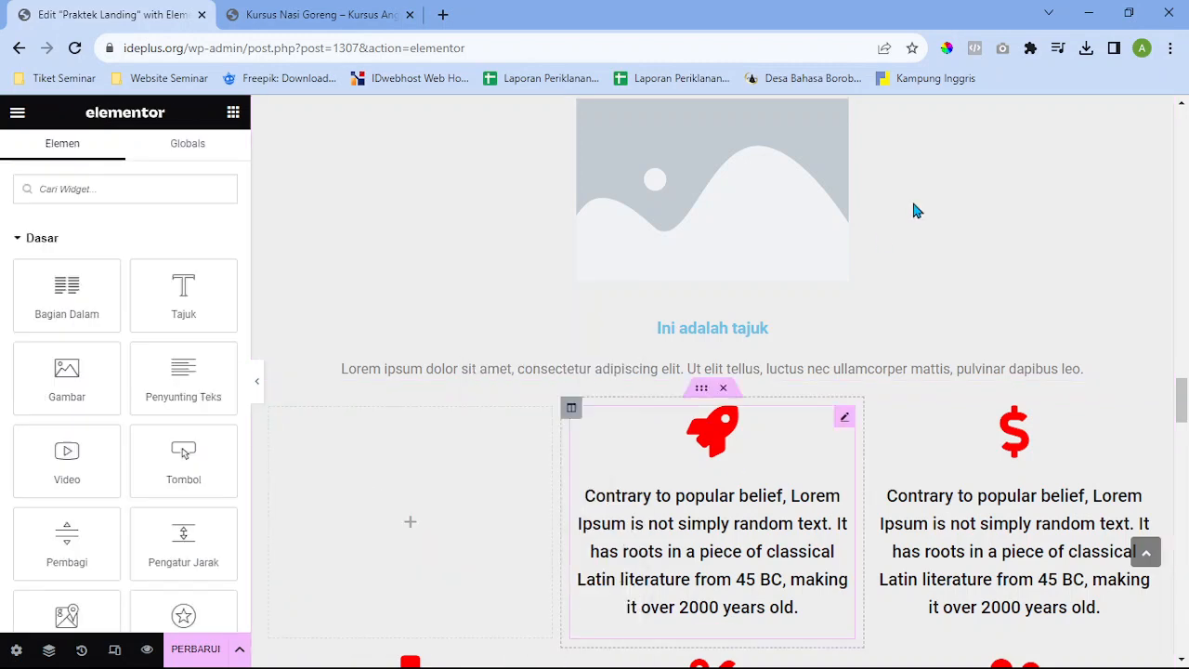
scroll(892, 236, "down", 3)
left_click_drag(1158, 119, 485, 216)
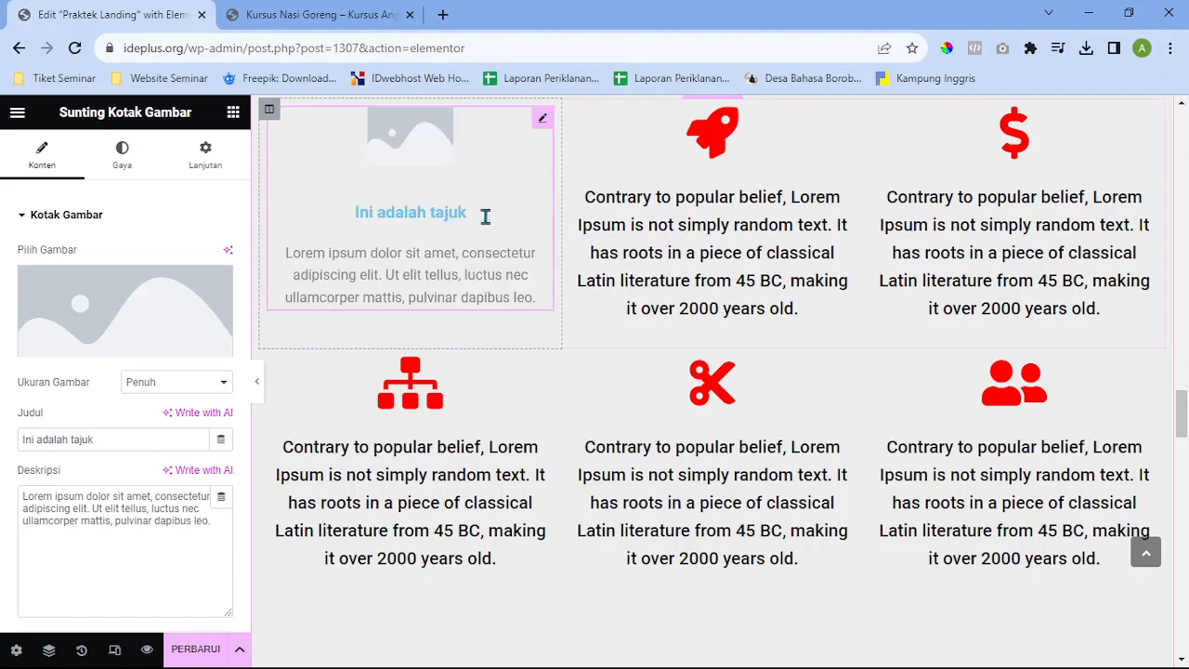
Choose the HALAL logo from the media library as the first Benefit image box's picture
left_click(82, 316)
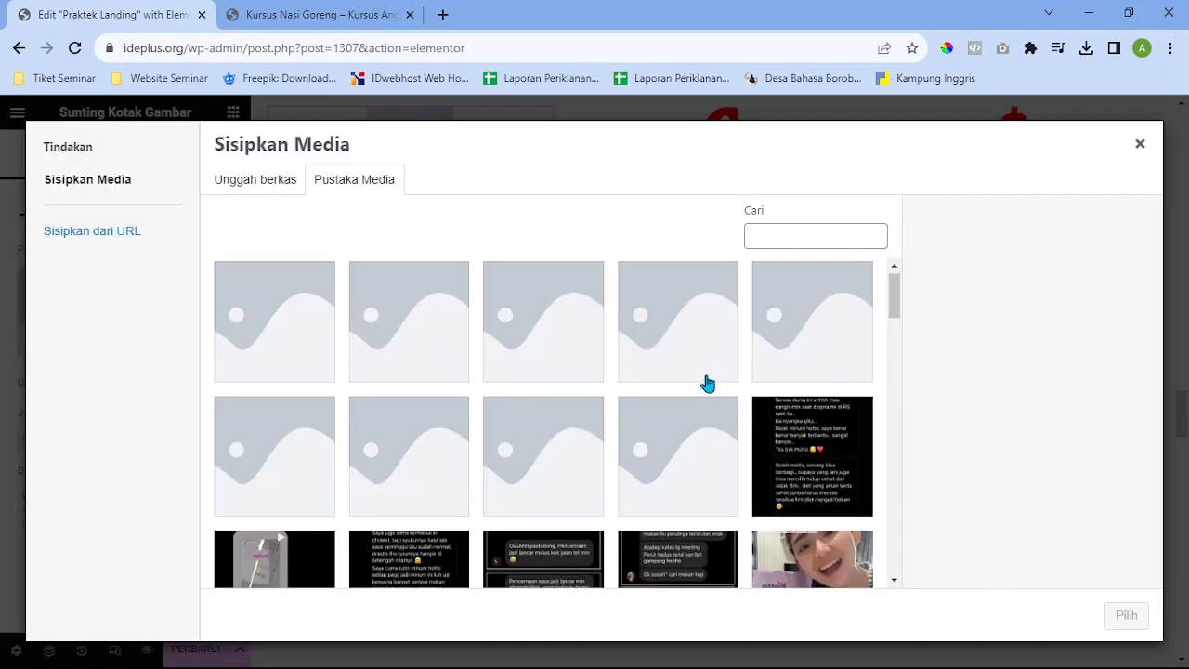
scroll(708, 380, "down", 5)
scroll(674, 393, "down", 2)
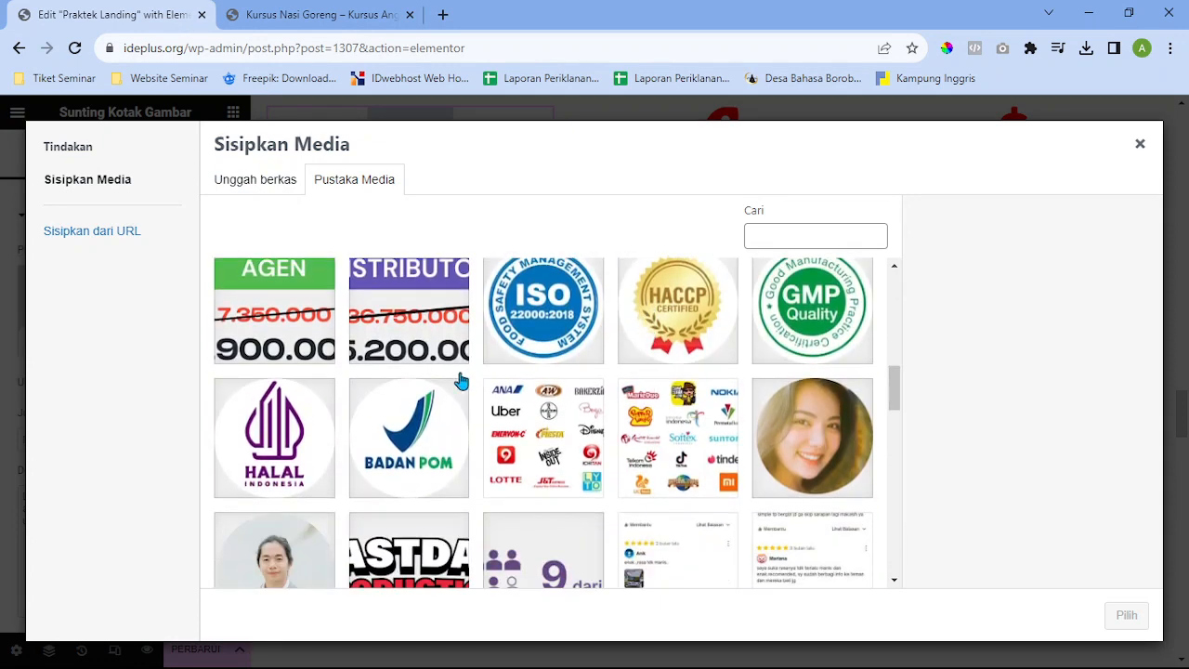
left_click(302, 437)
left_click(1124, 615)
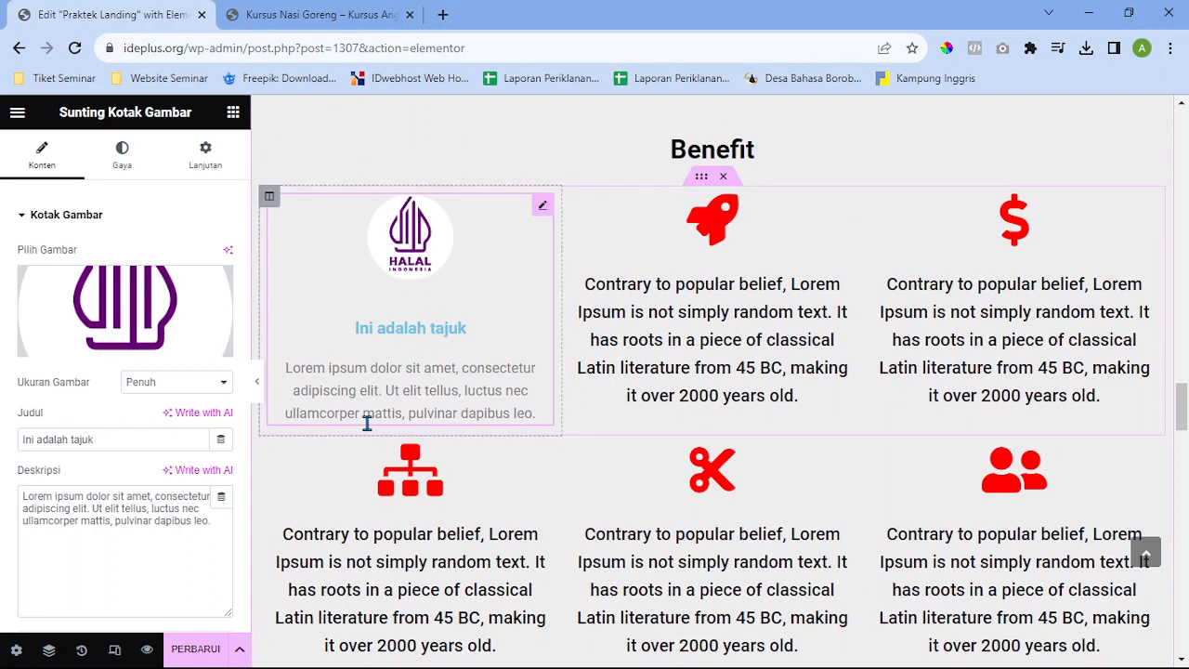
left_click(111, 438)
left_click(106, 522)
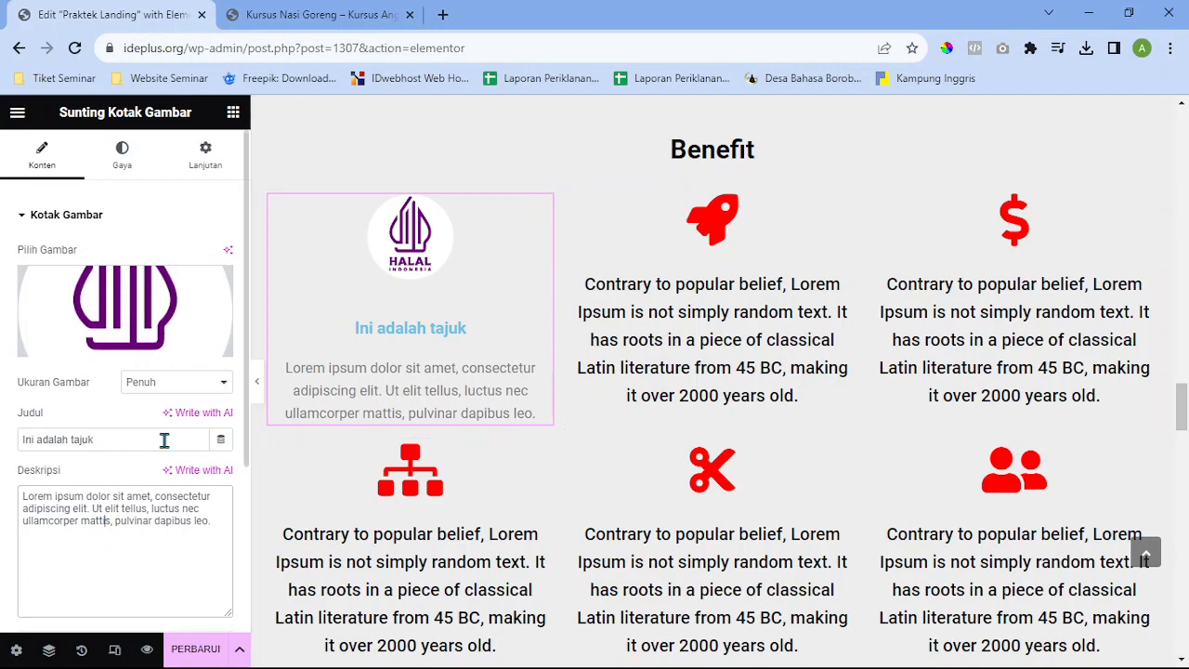
scroll(492, 274, "up", 1)
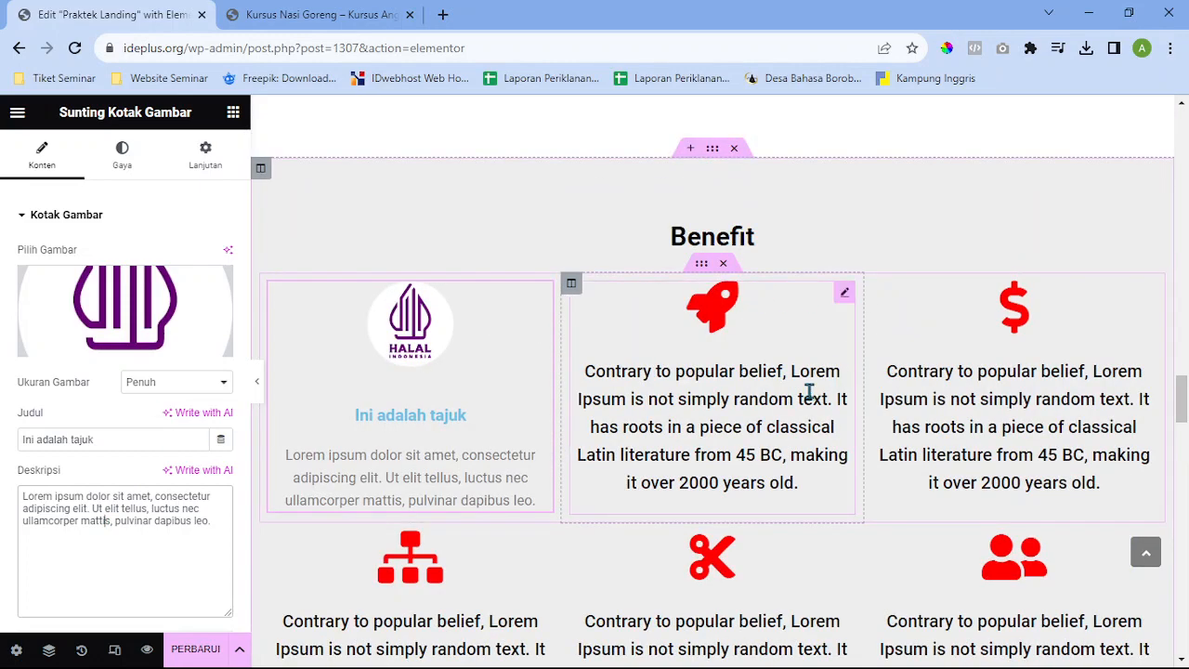
scroll(809, 393, "down", 8)
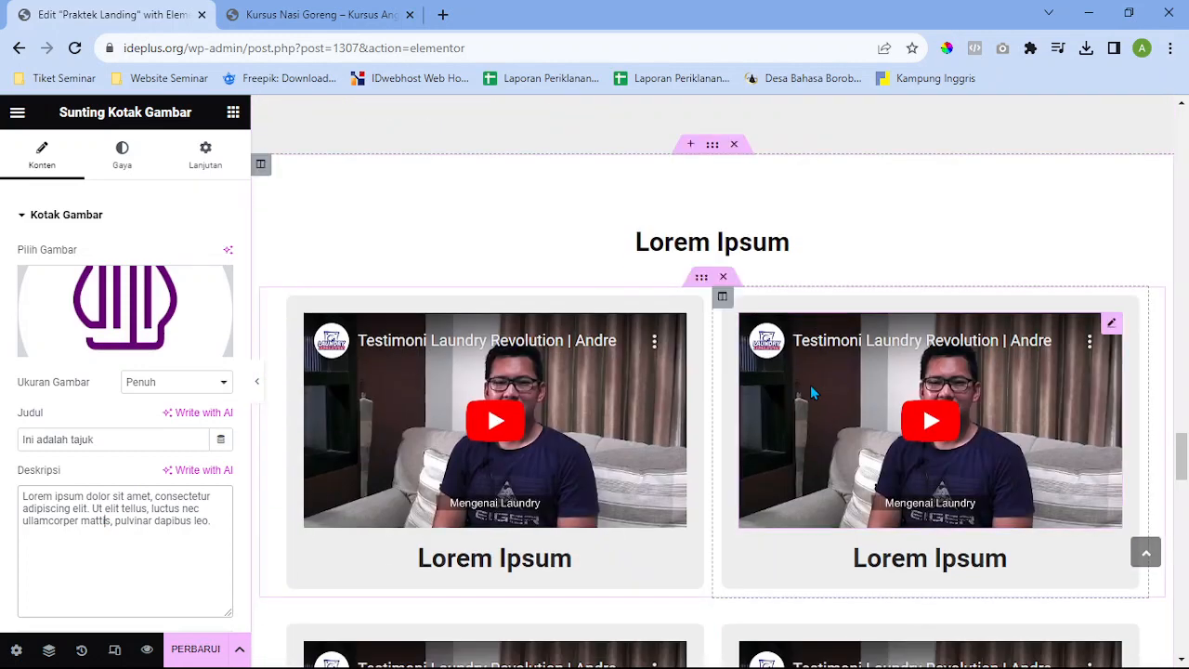
Replace the 'Lorem Ipsum' heading text above the video grid with 'Testimoni'
scroll(811, 393, "down", 2)
scroll(711, 300, "up", 2)
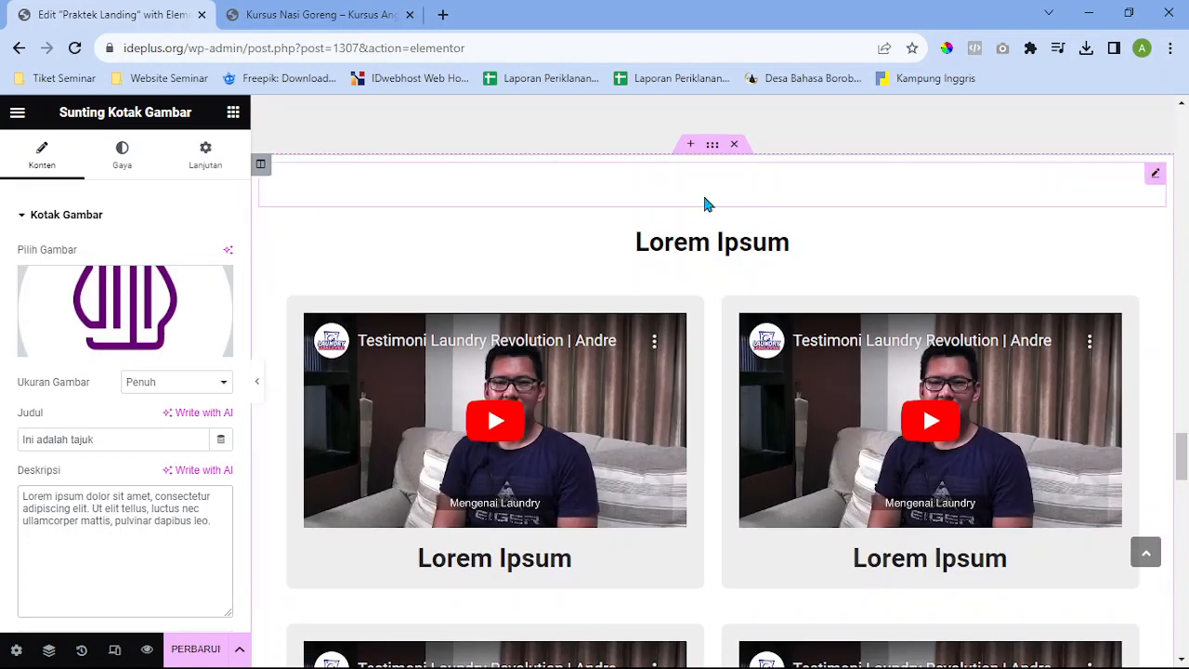
left_click(832, 244)
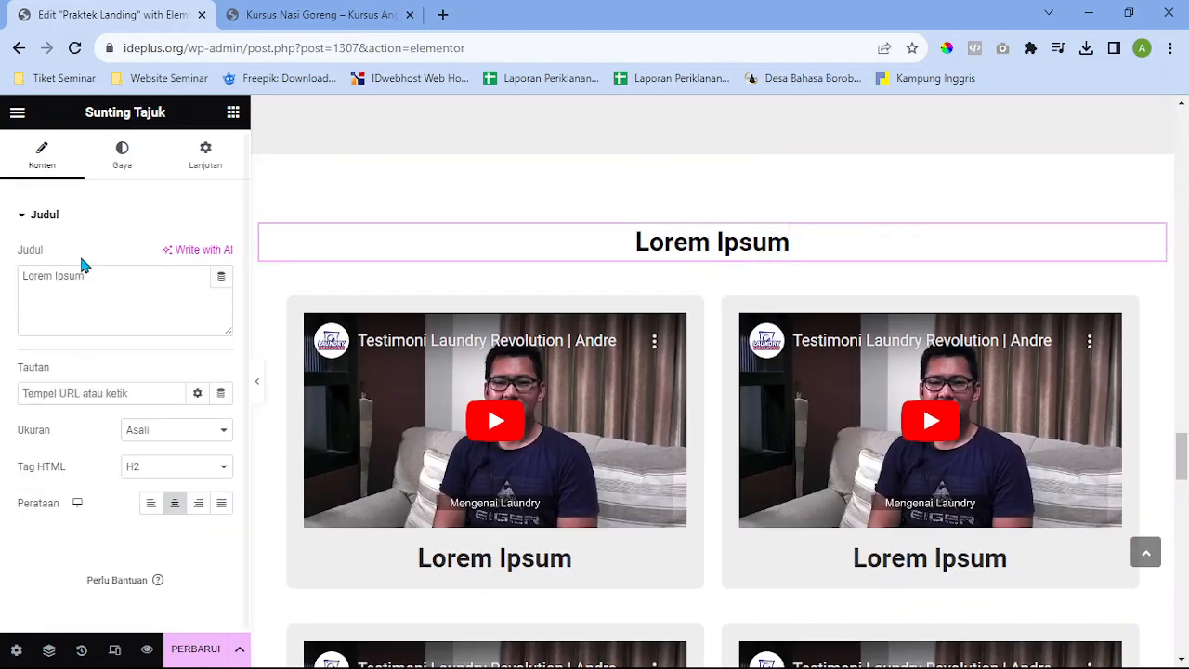
left_click_drag(119, 277, 5, 279)
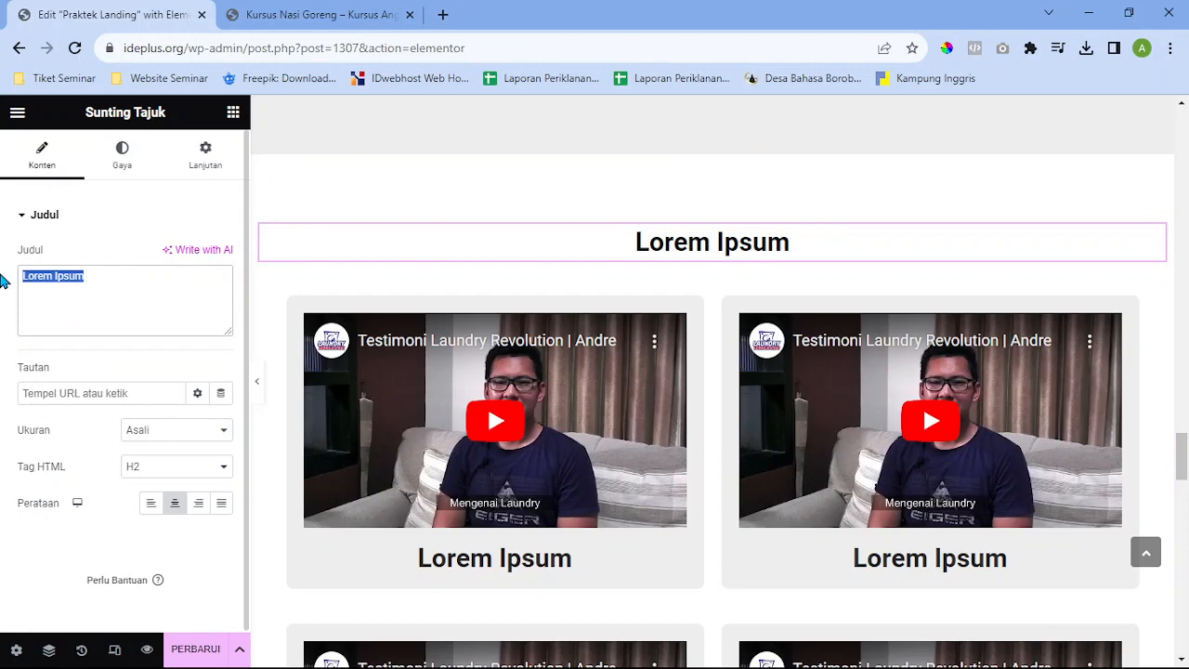
type("Testimo")
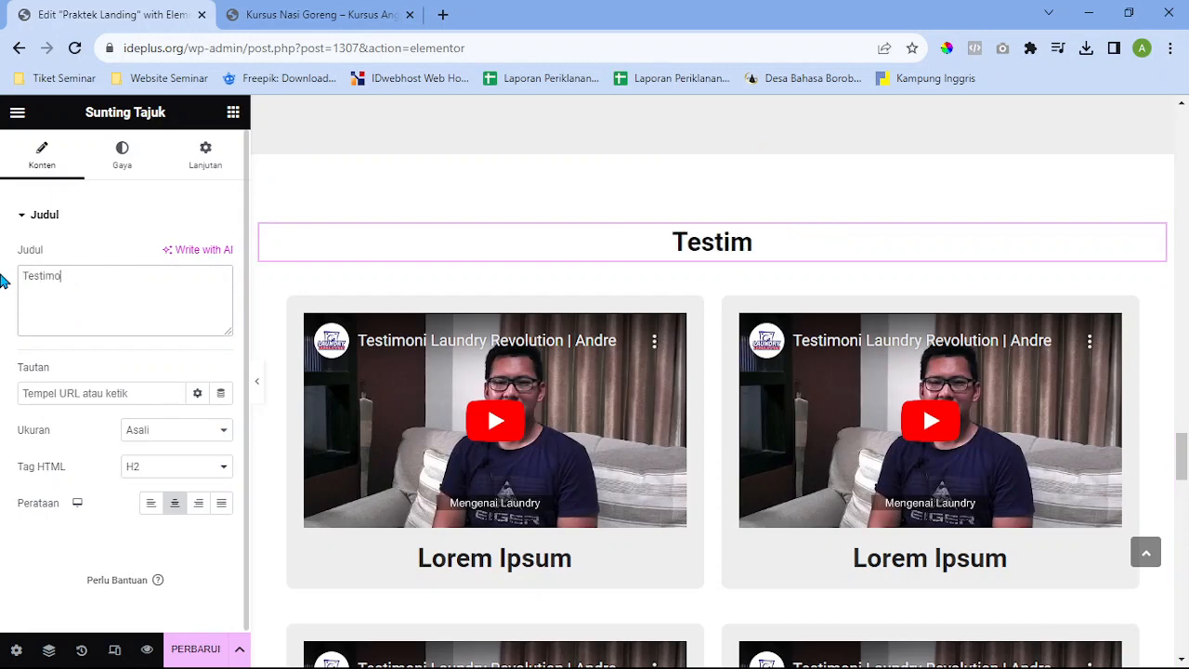
type("ni")
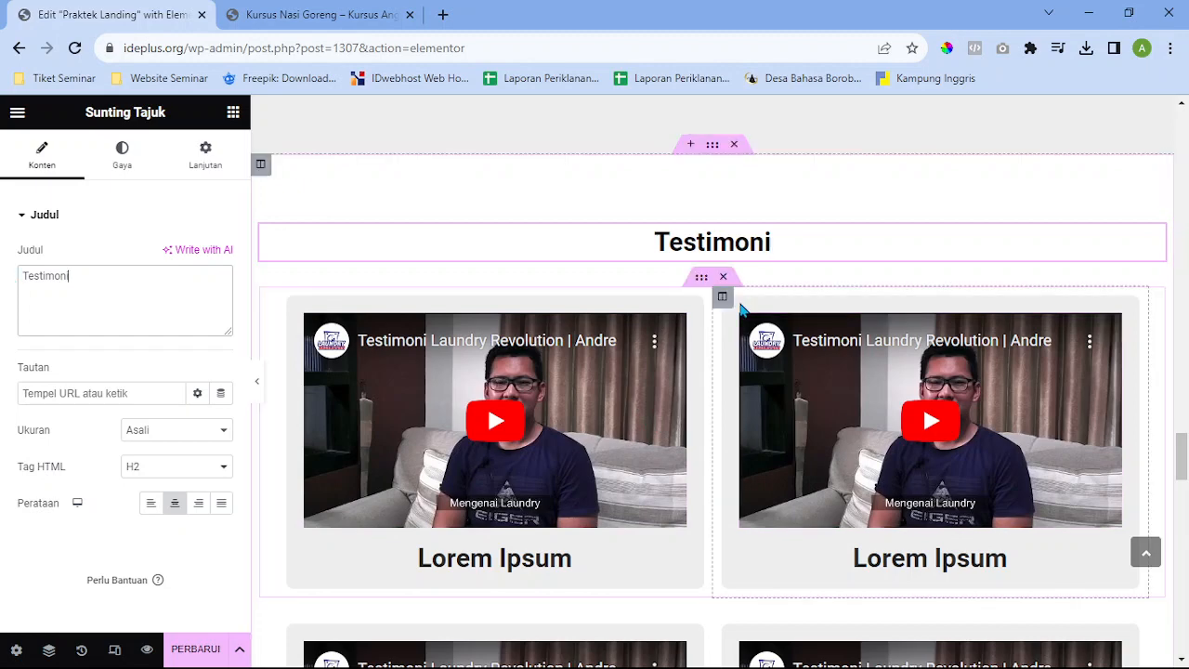
scroll(706, 362, "down", 1)
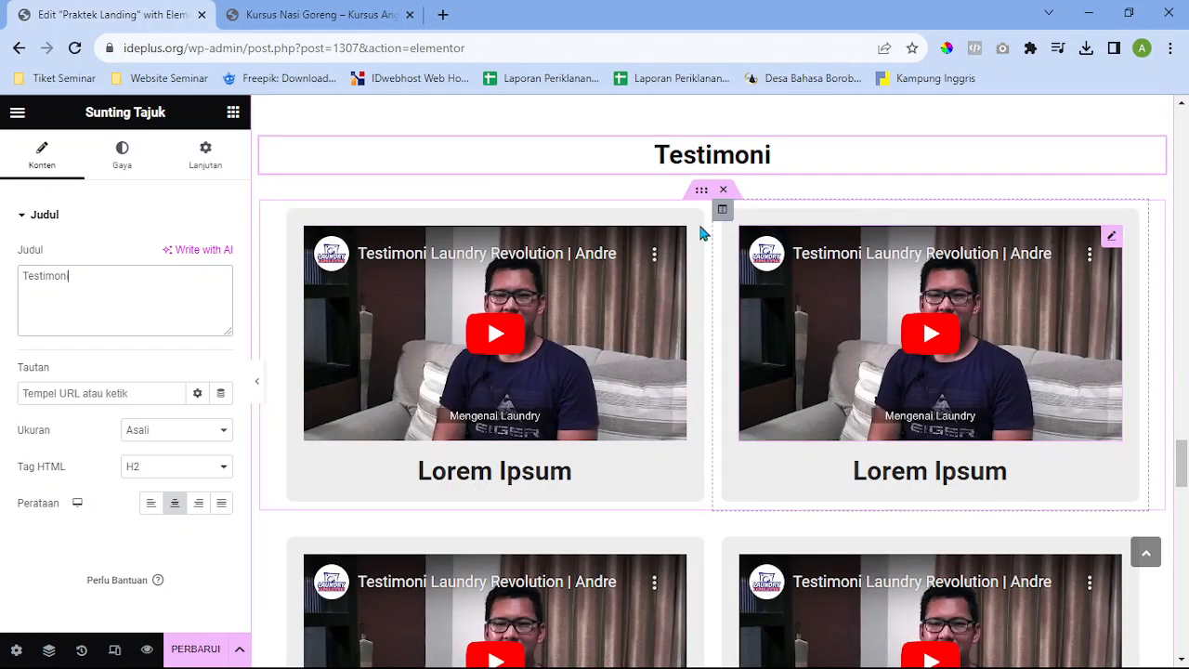
scroll(710, 446, "up", 5)
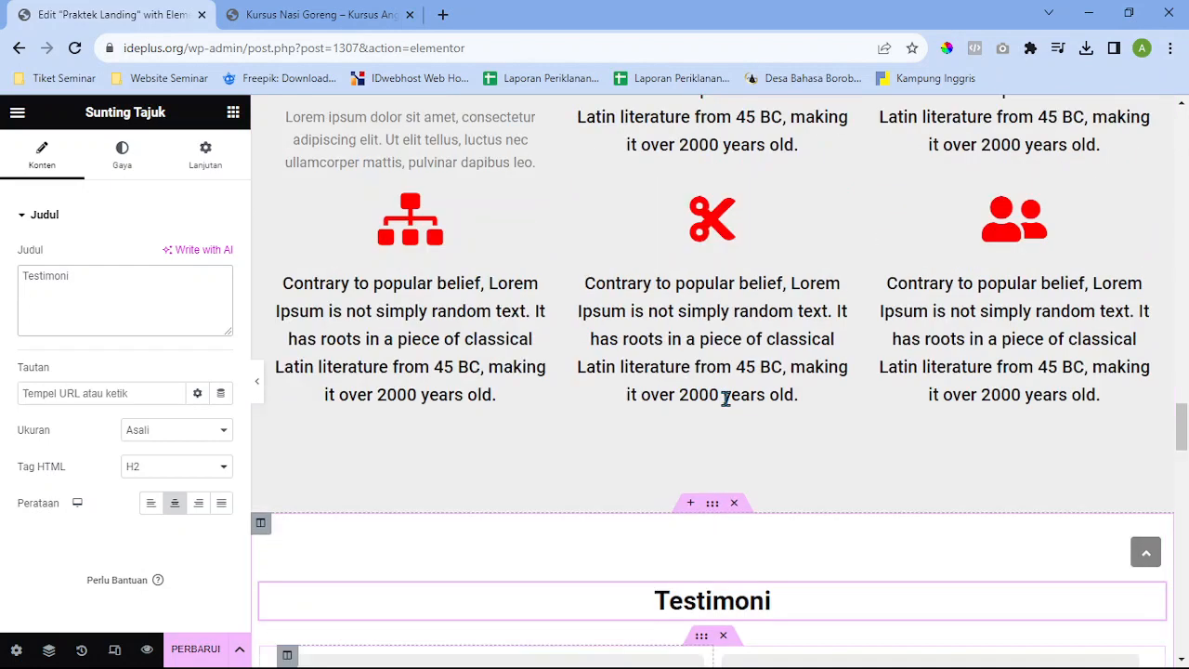
scroll(726, 397, "up", 4)
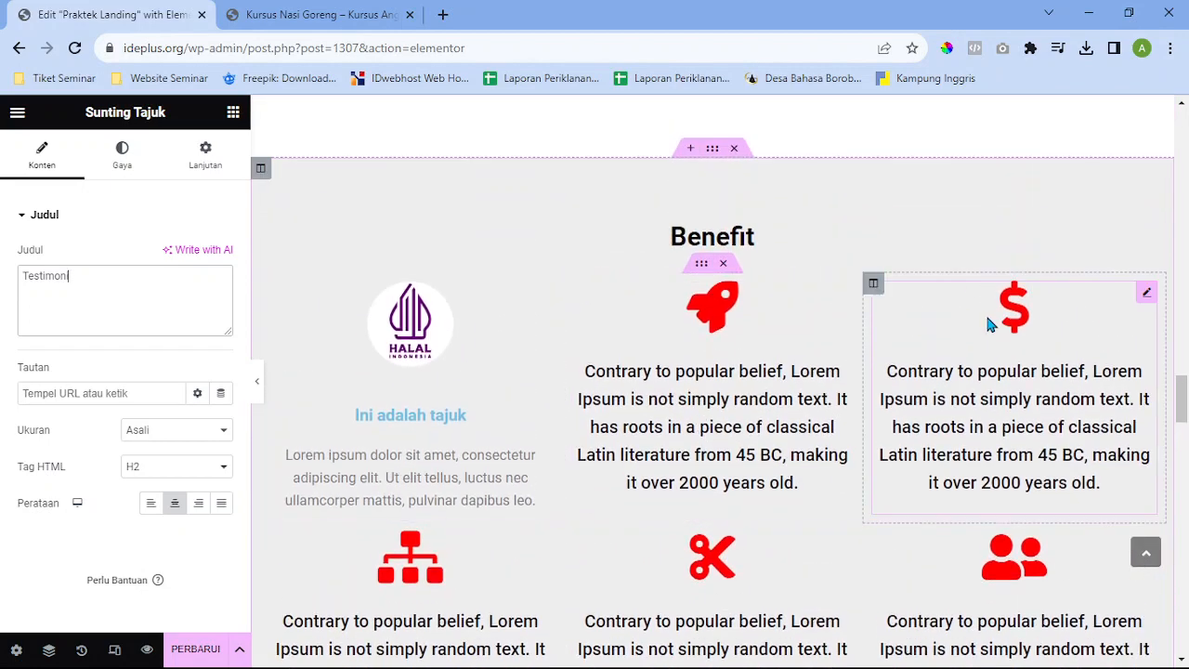
Select the first testimonial video row under 'Testimoni' to show its boxed 1000-width layout settings
scroll(985, 371, "down", 7)
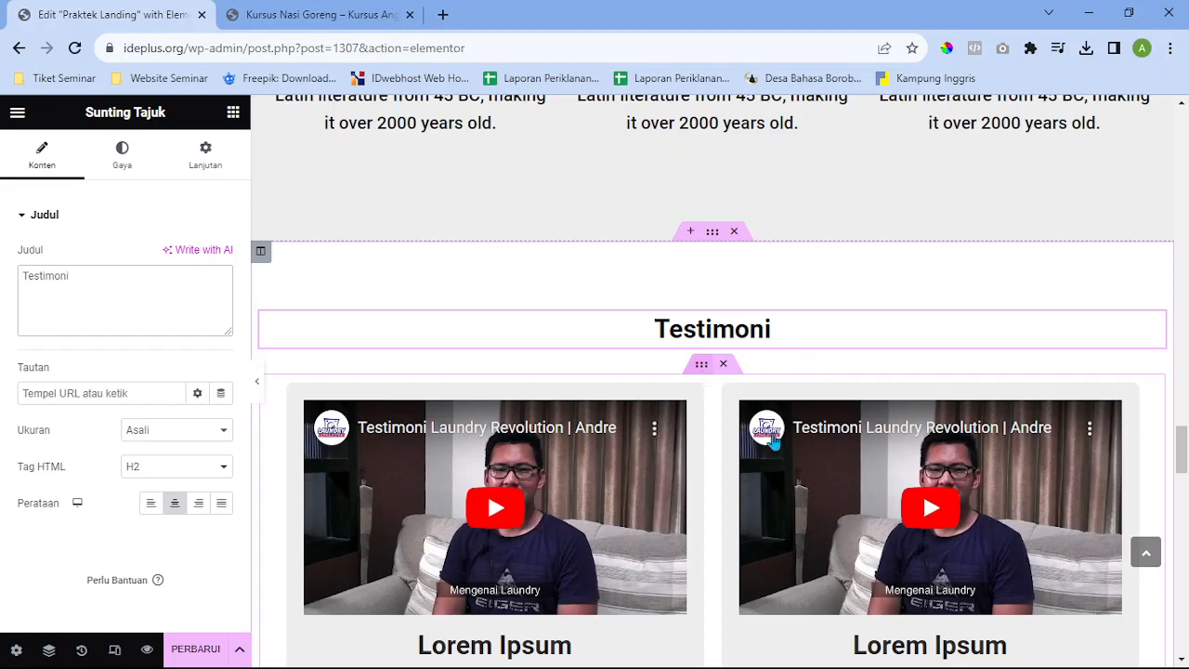
scroll(766, 455, "down", 1)
left_click(702, 313)
scroll(751, 412, "down", 2)
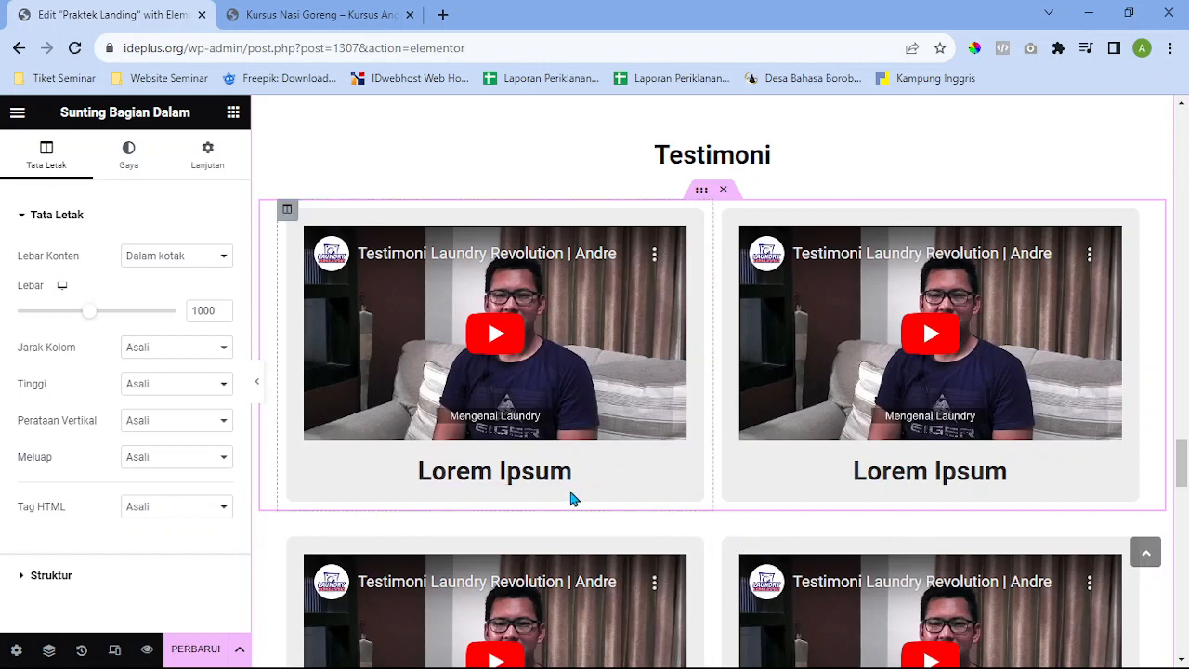
scroll(570, 497, "down", 2)
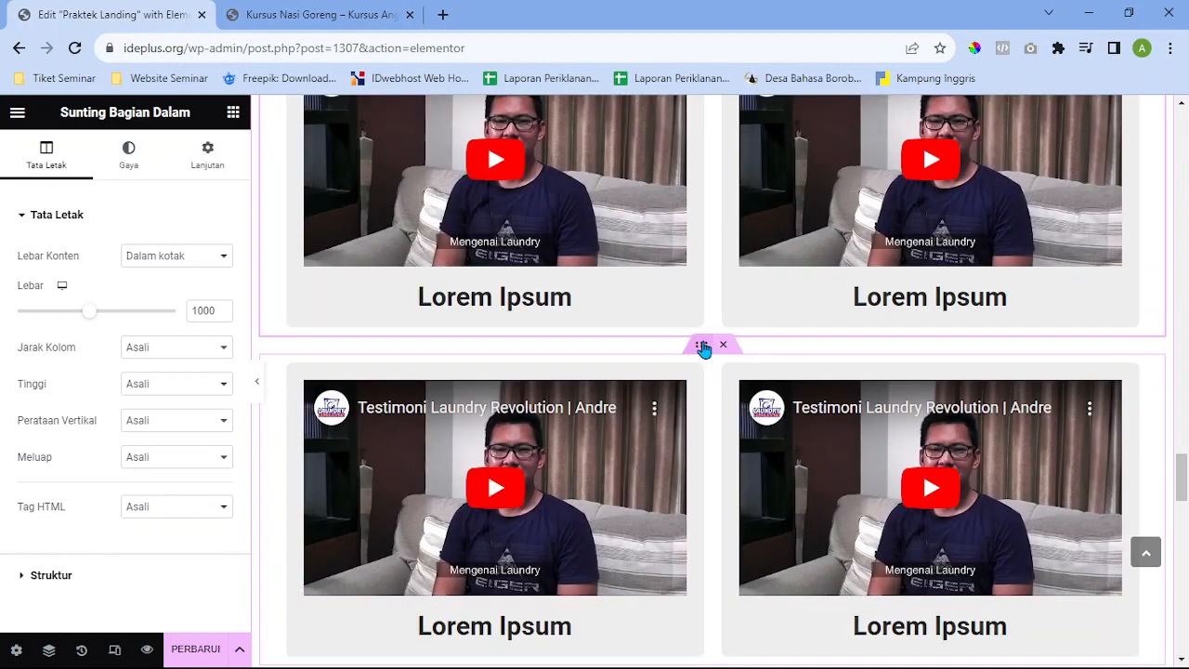
scroll(703, 359, "up", 3)
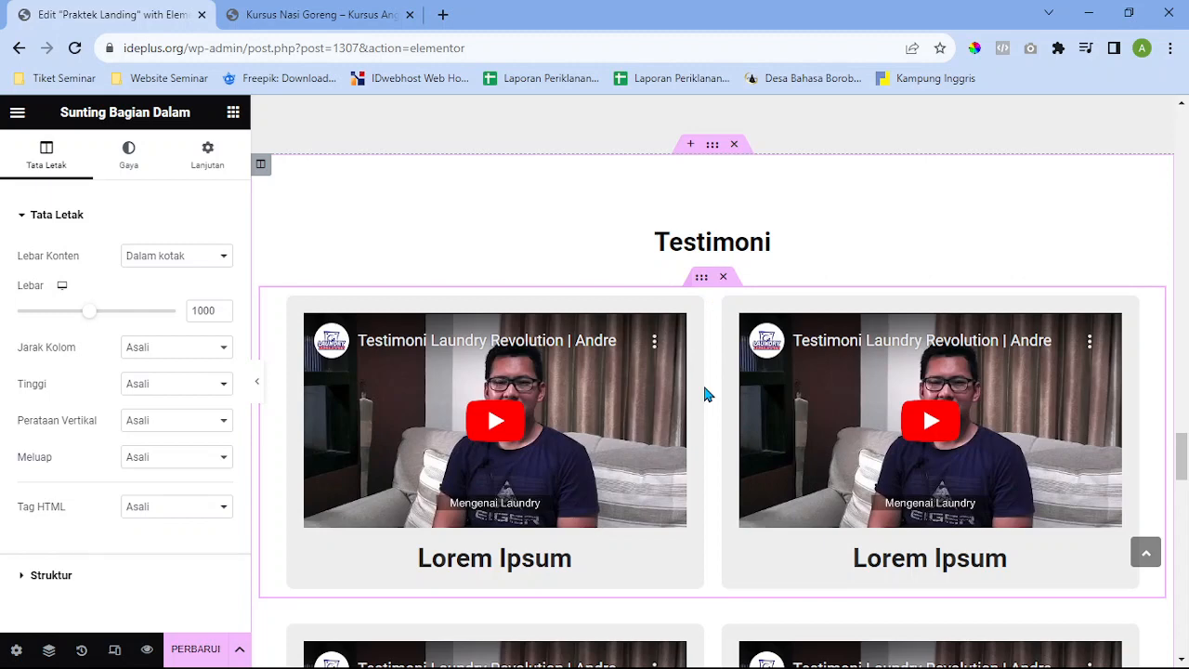
scroll(706, 393, "down", 3)
scroll(728, 374, "up", 4)
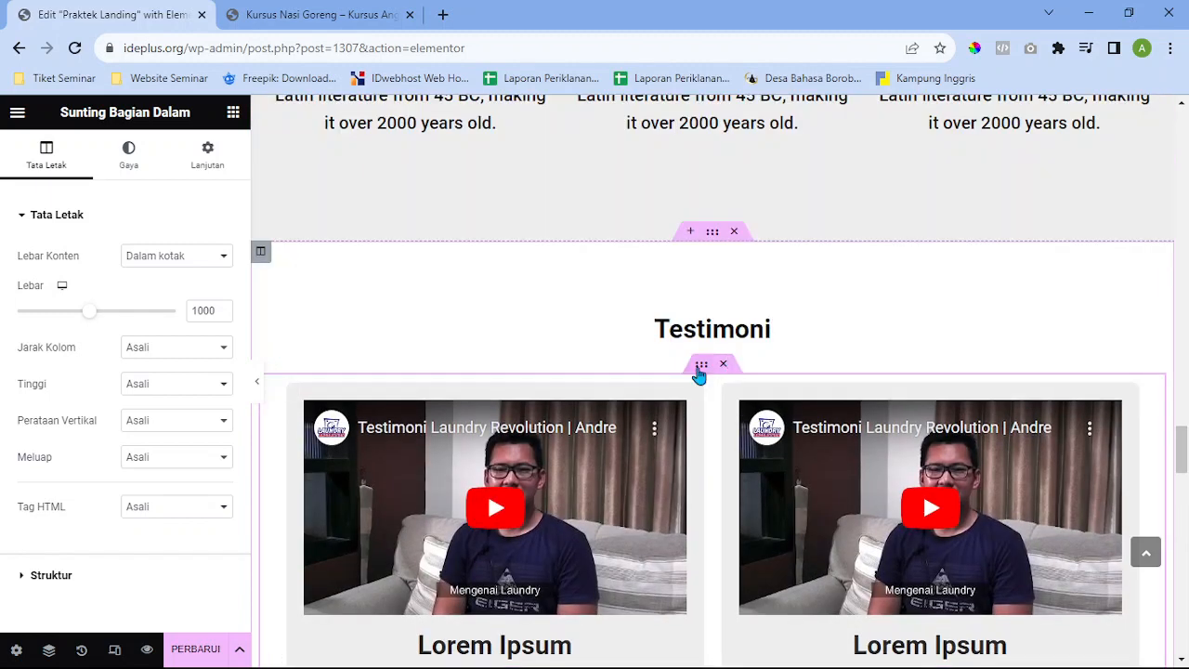
scroll(710, 374, "down", 2)
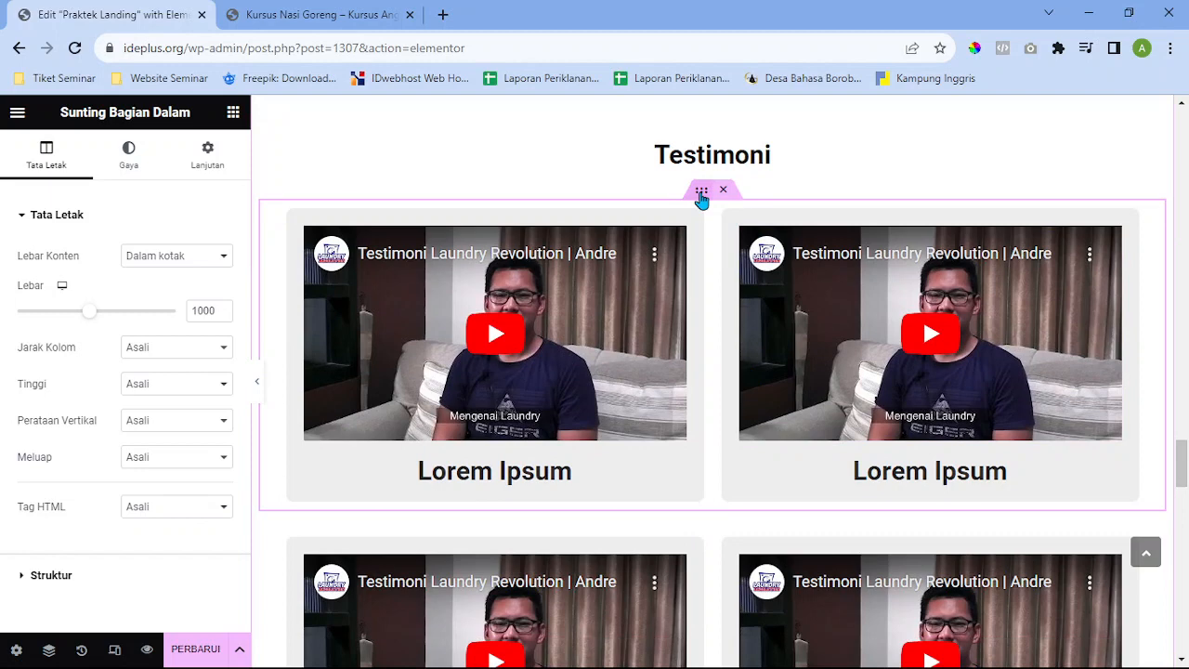
right_click(701, 195)
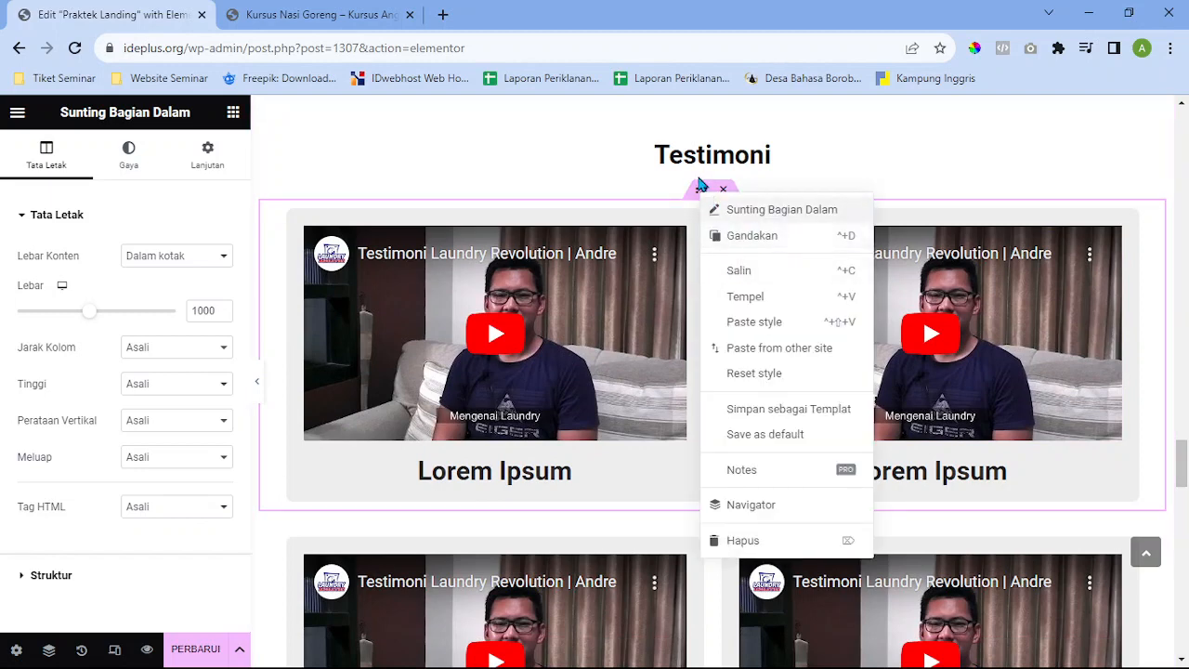
left_click(700, 195)
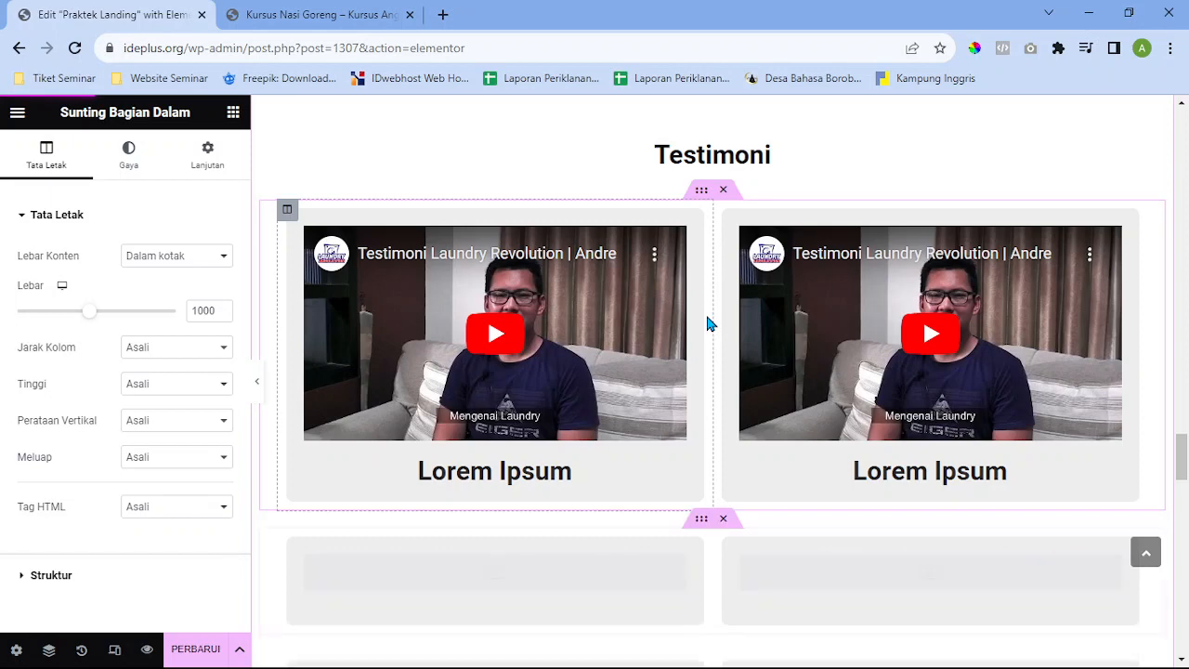
scroll(867, 392, "down", 2)
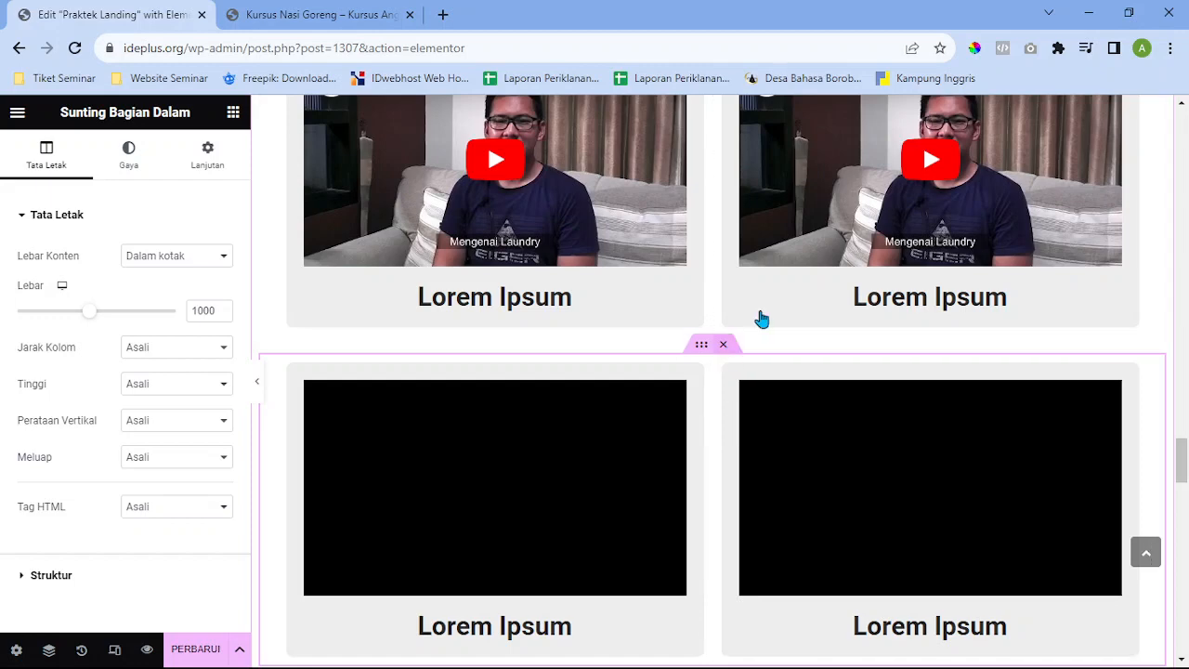
scroll(885, 302, "up", 3)
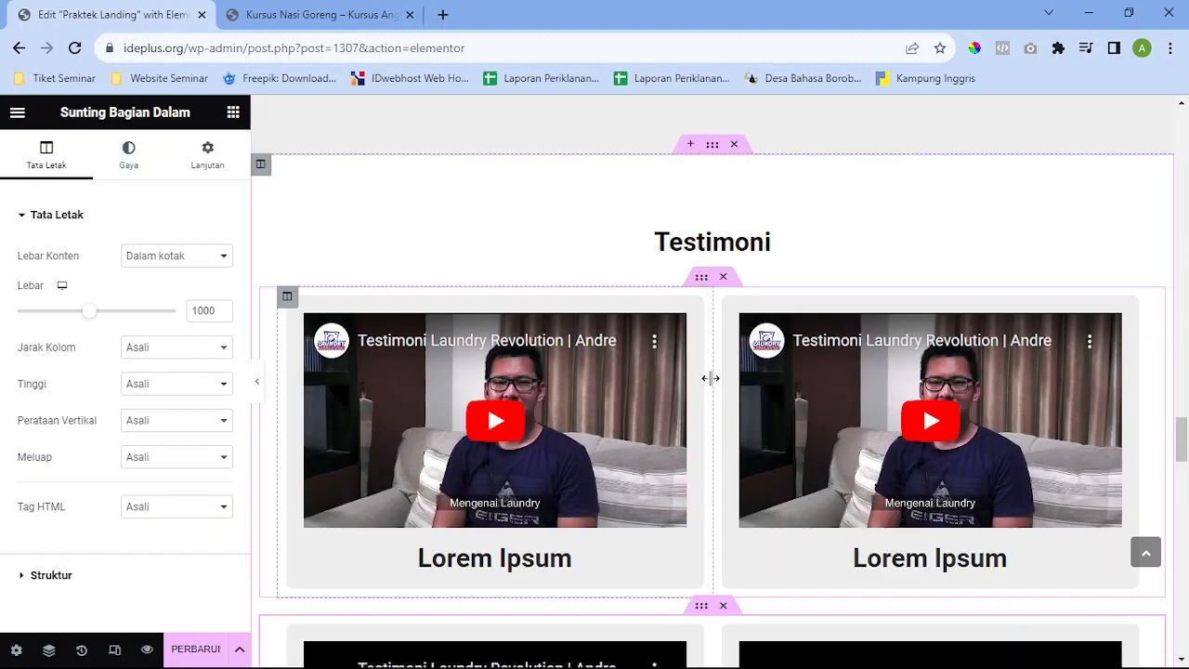
scroll(720, 409, "down", 2)
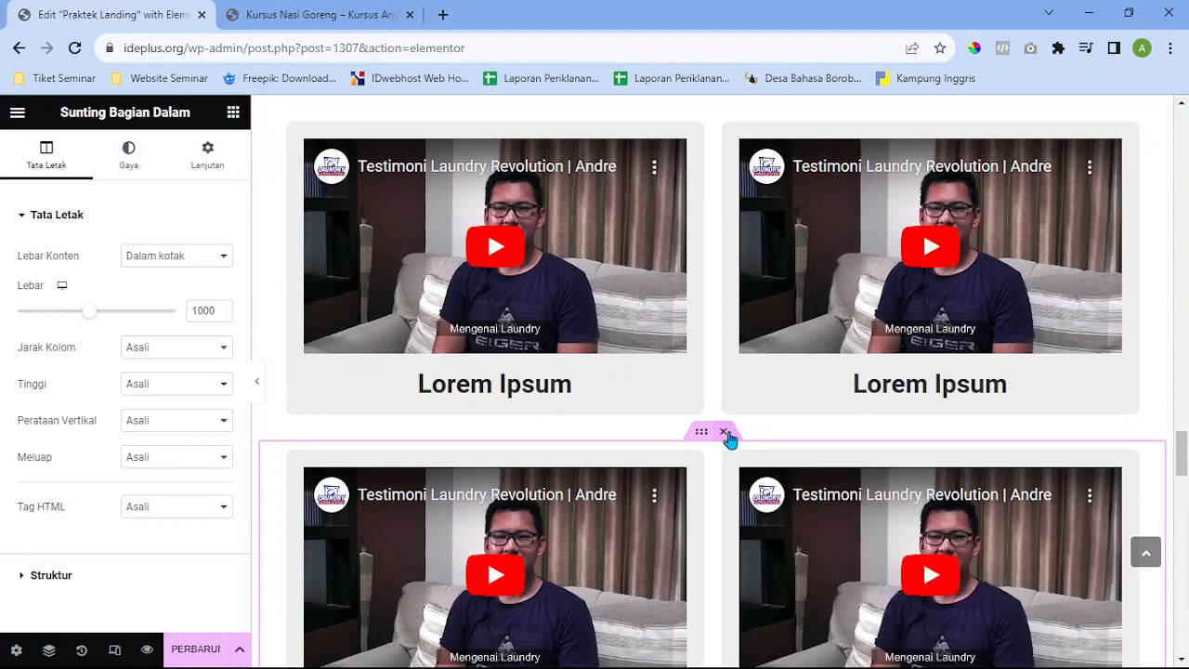
left_click(726, 434)
scroll(767, 356, "down", 1)
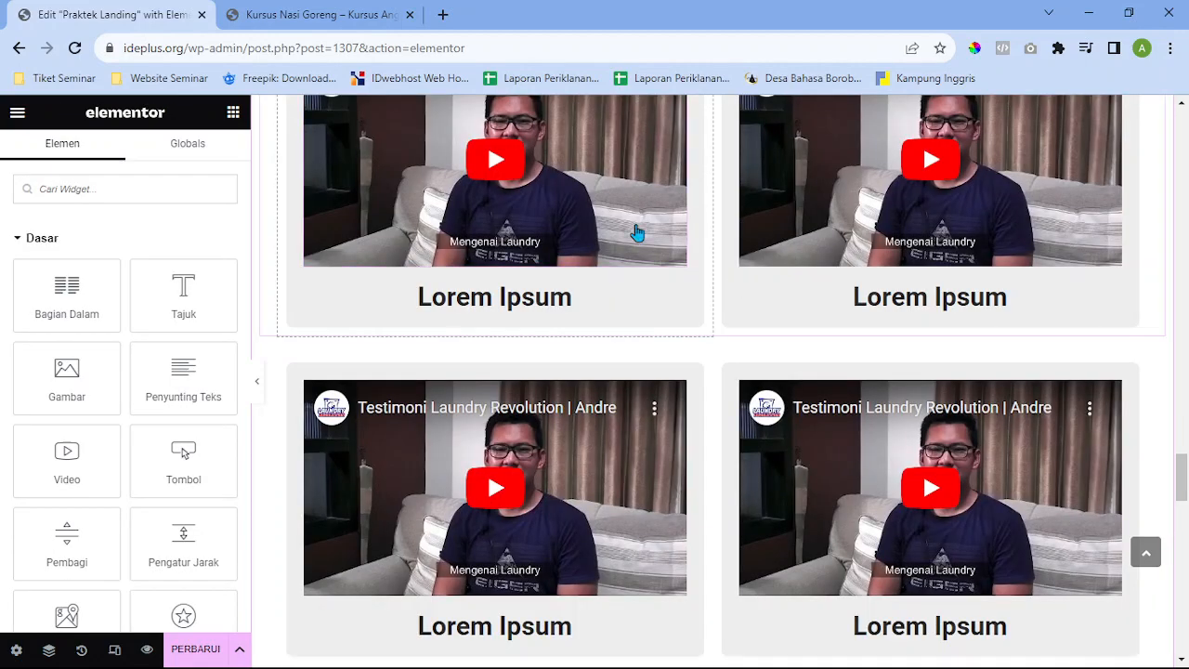
scroll(656, 263, "up", 3)
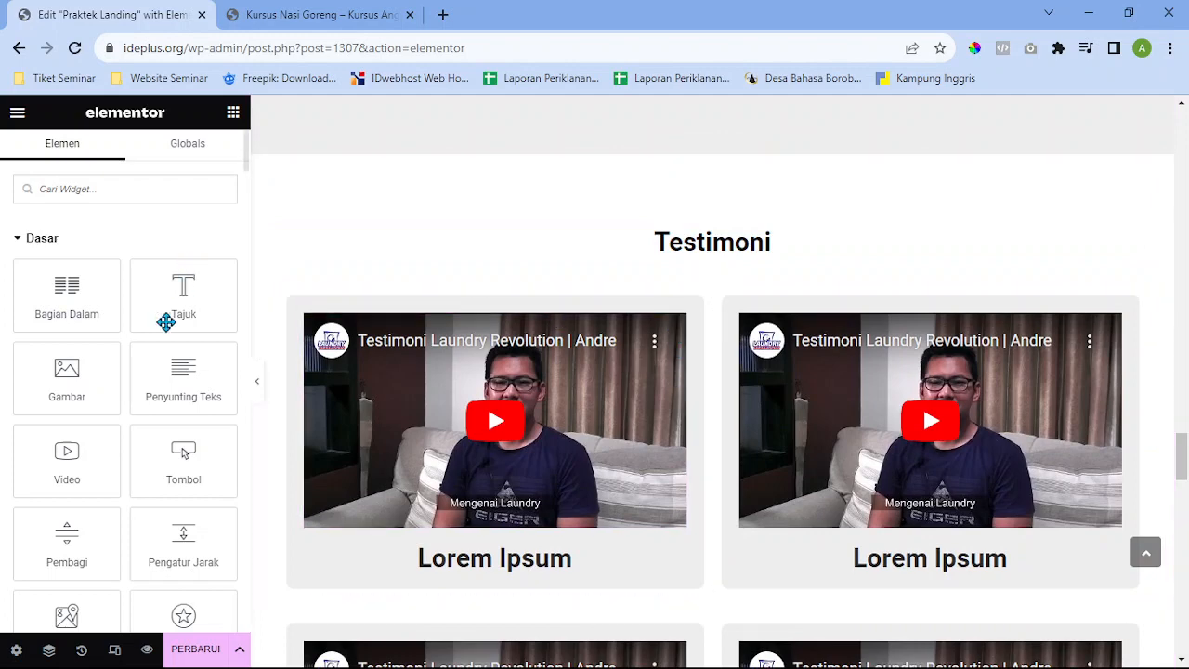
mouse_move(73, 482)
left_mouse_down()
mouse_move(433, 433)
mouse_move(84, 474)
left_mouse_up()
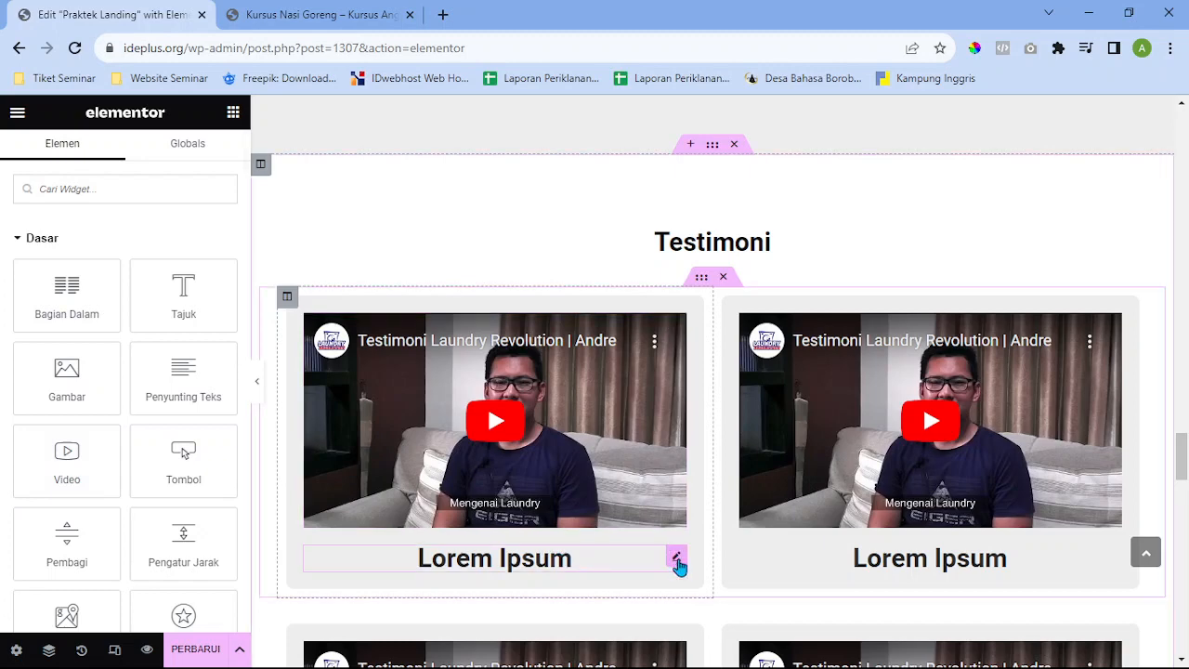
left_click(678, 561)
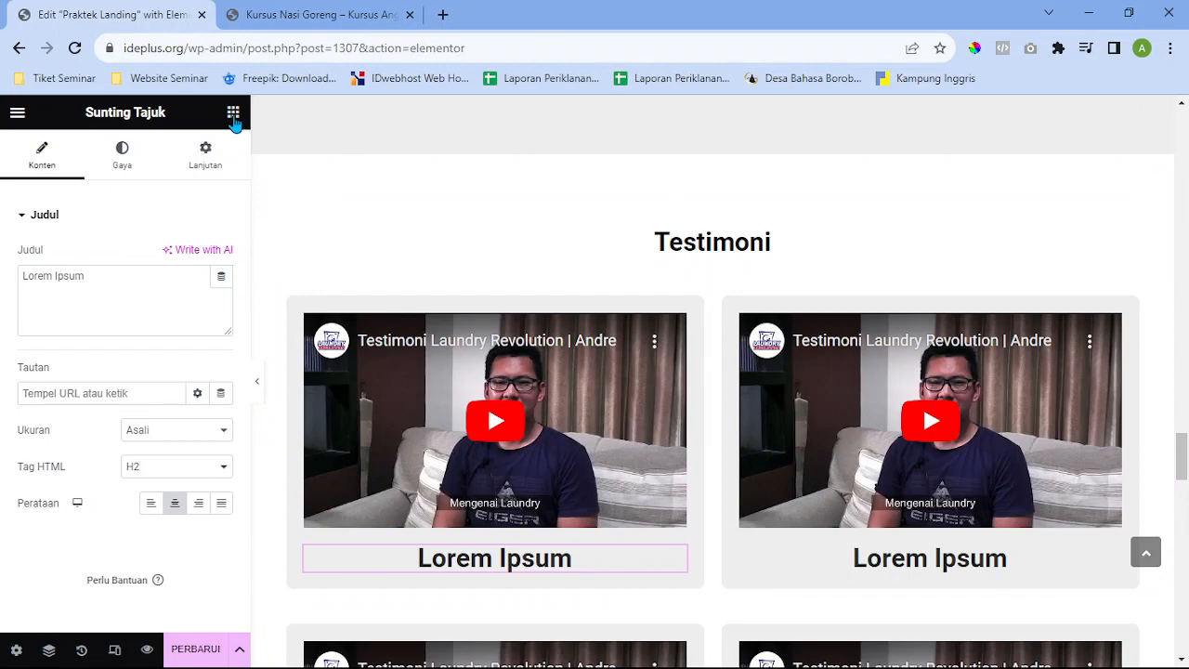
left_click(234, 113)
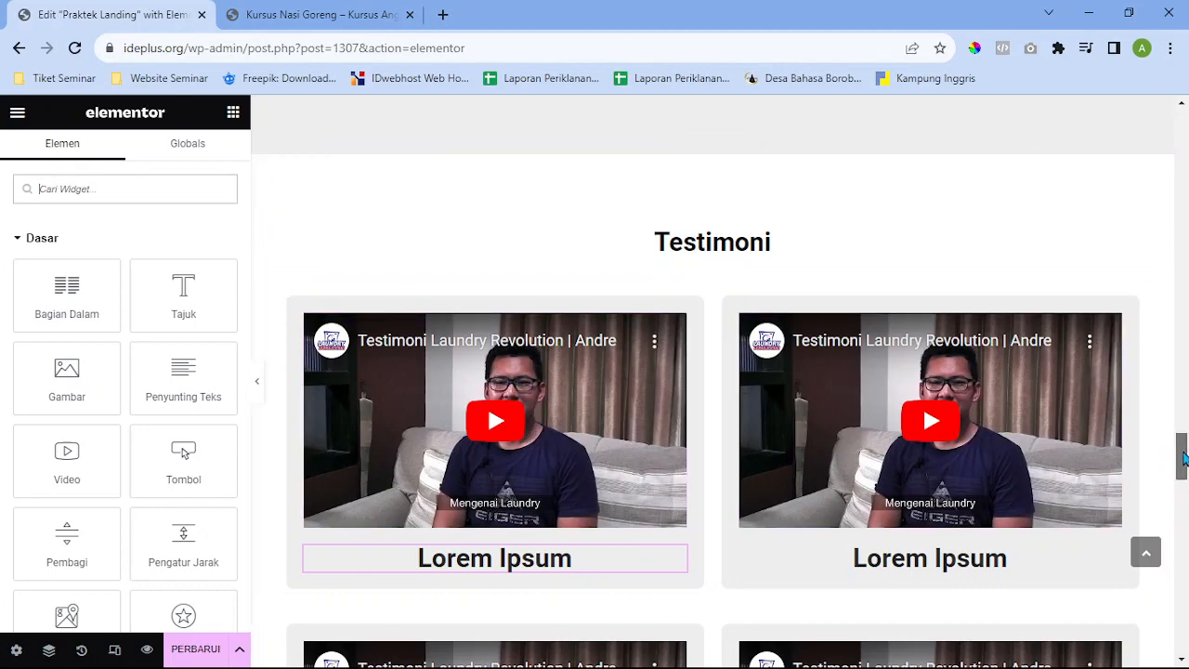
left_click_drag(1183, 474, 1175, 589)
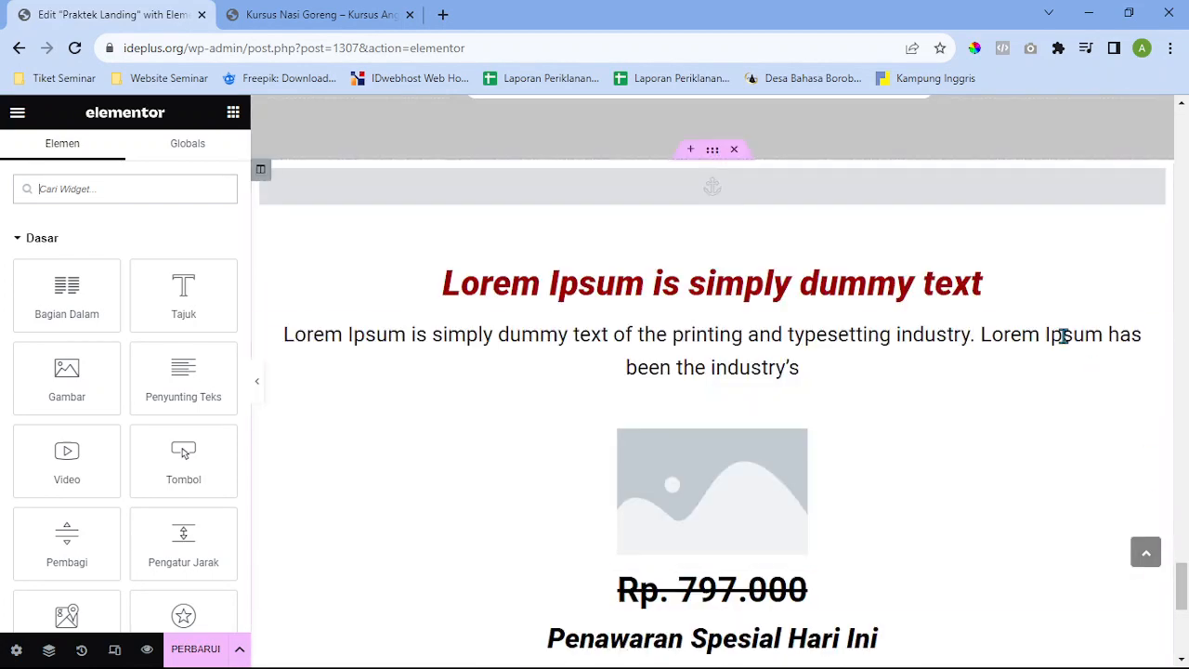
scroll(1043, 325, "up", 5)
scroll(991, 325, "up", 5)
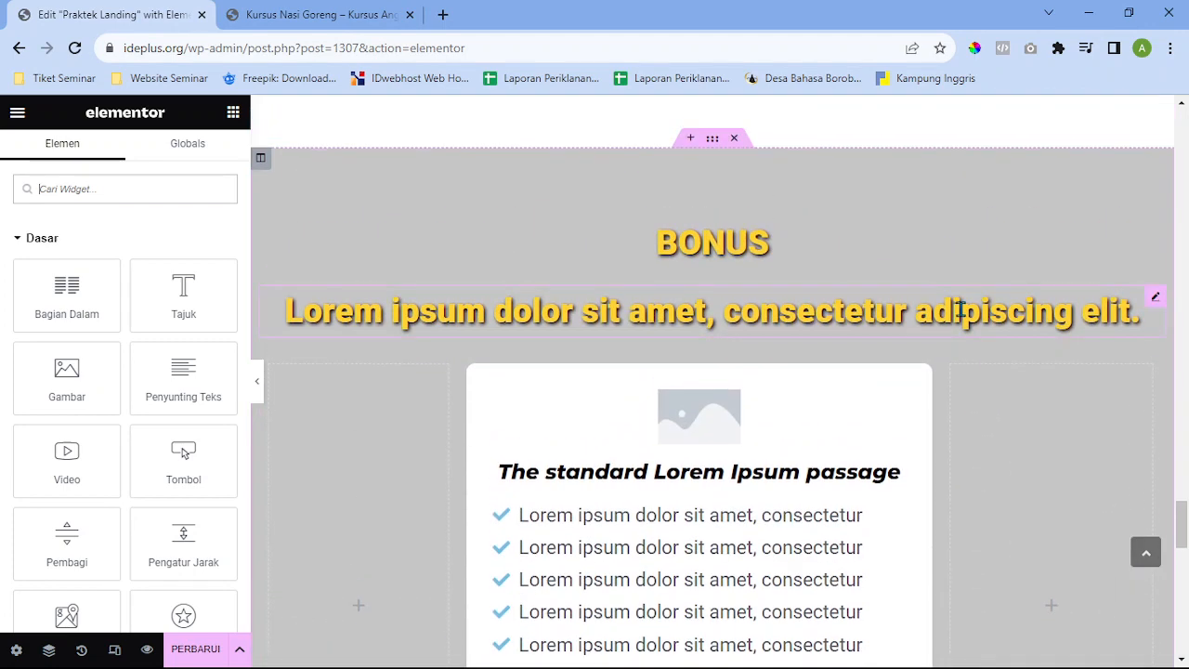
scroll(961, 313, "down", 4)
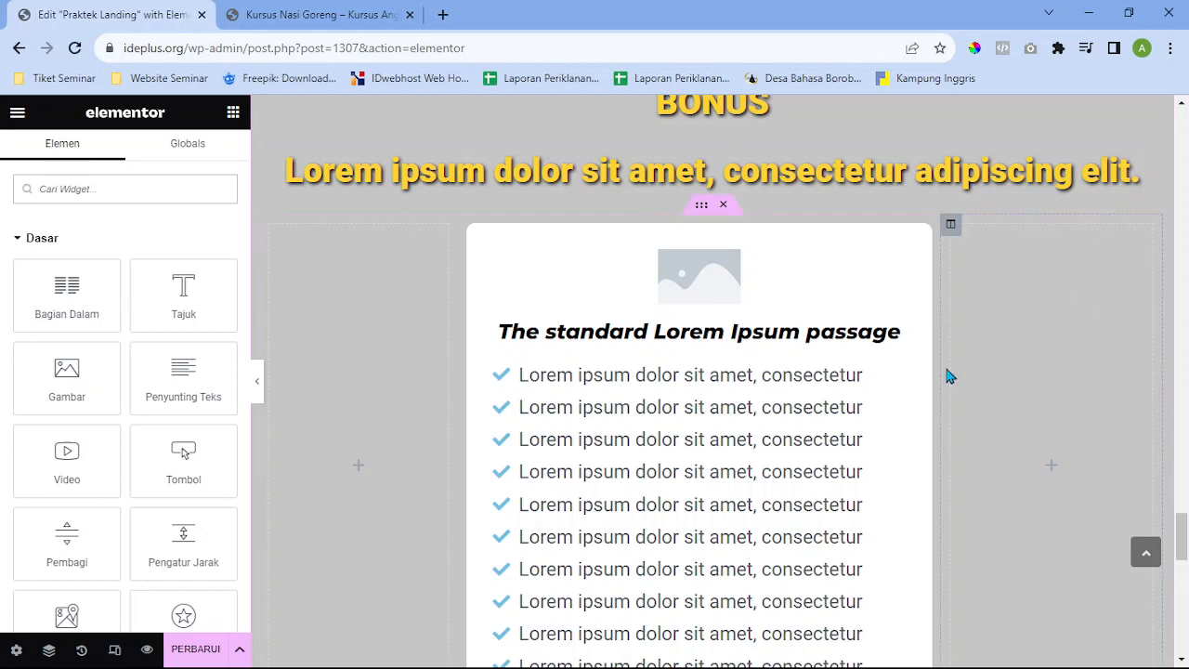
scroll(866, 414, "down", 1)
scroll(864, 409, "down", 1)
scroll(864, 409, "up", 2)
scroll(635, 338, "up", 2)
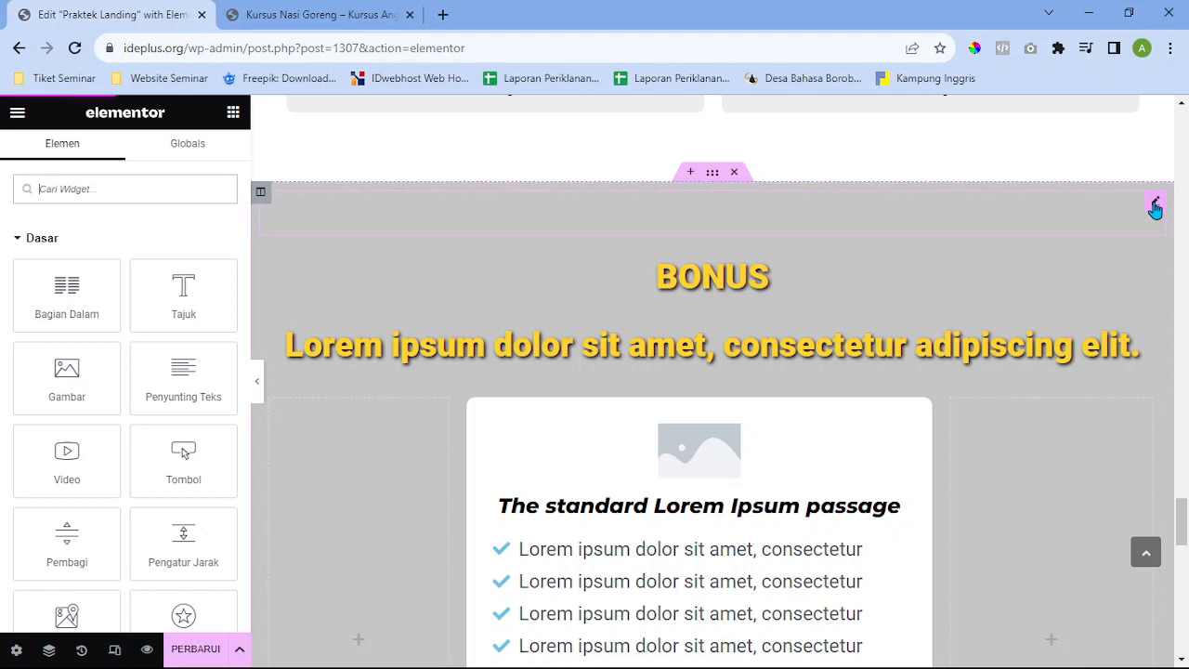
scroll(818, 325, "down", 4)
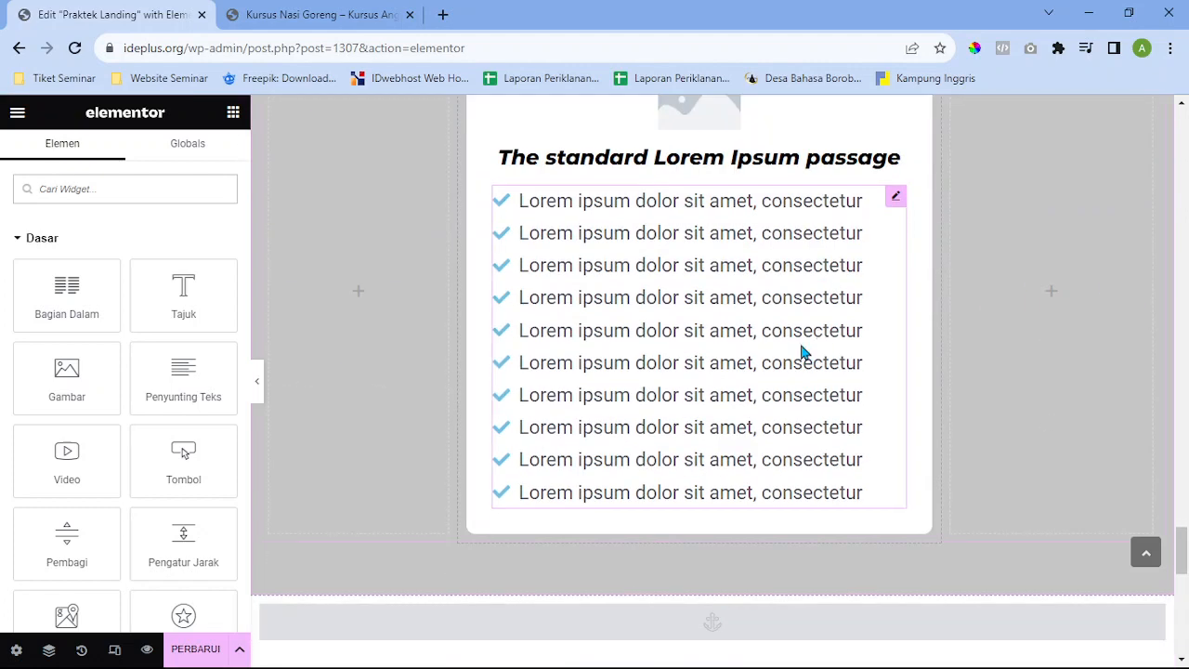
scroll(805, 351, "up", 1)
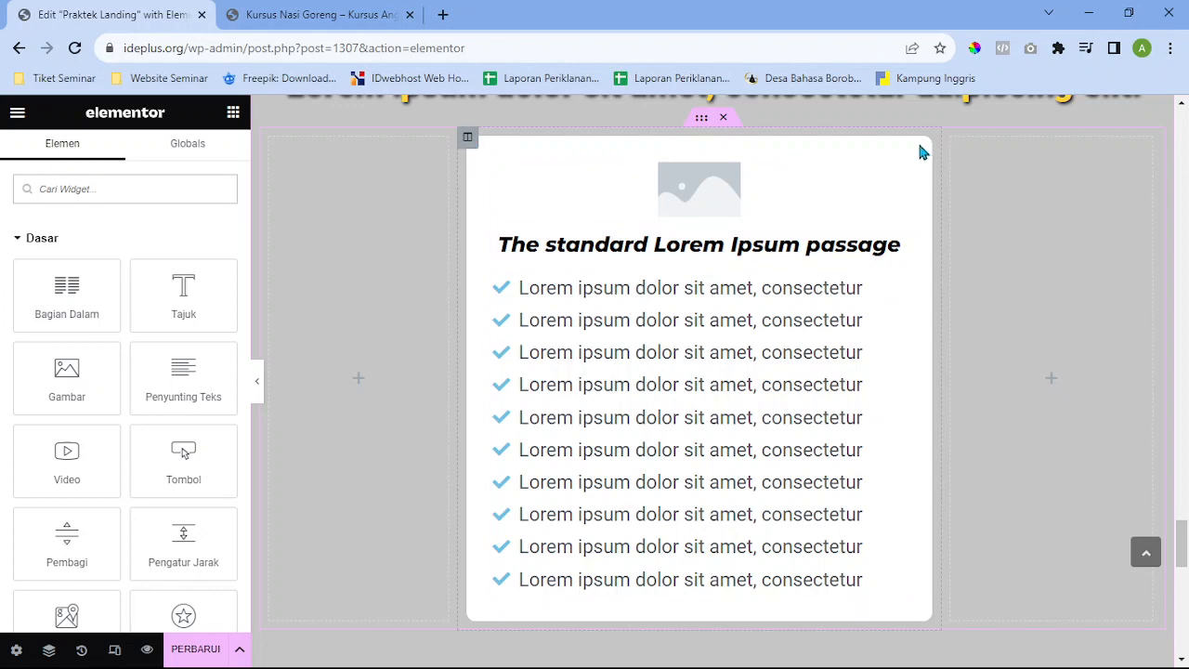
scroll(887, 409, "up", 1)
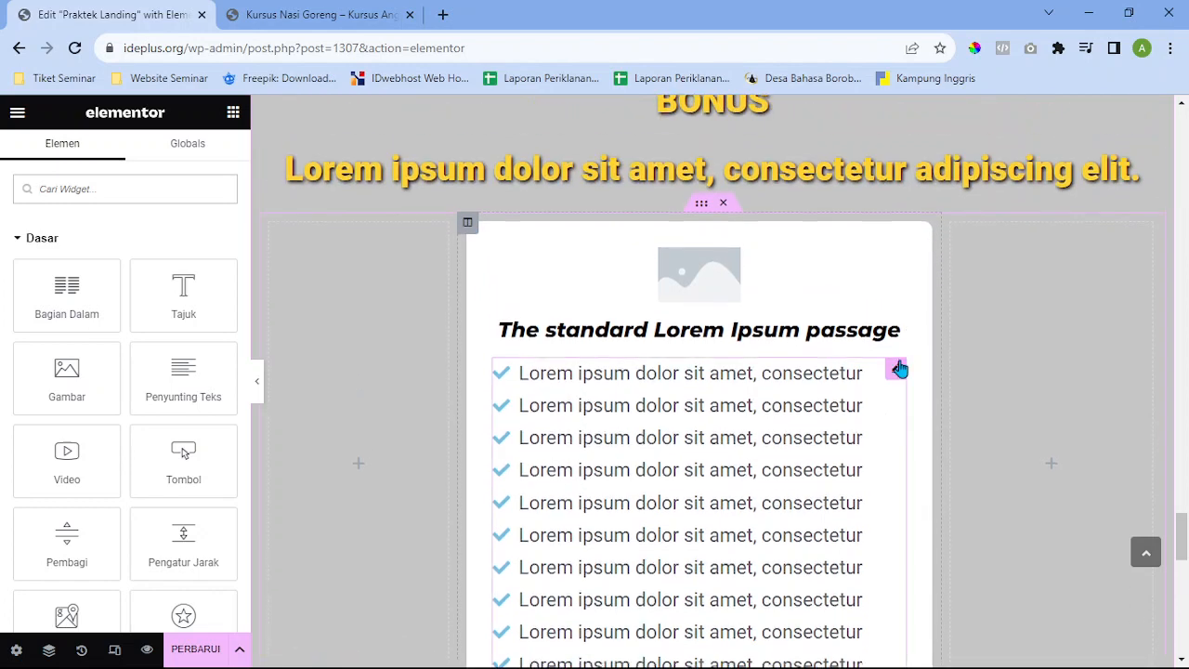
scroll(898, 369, "down", 2)
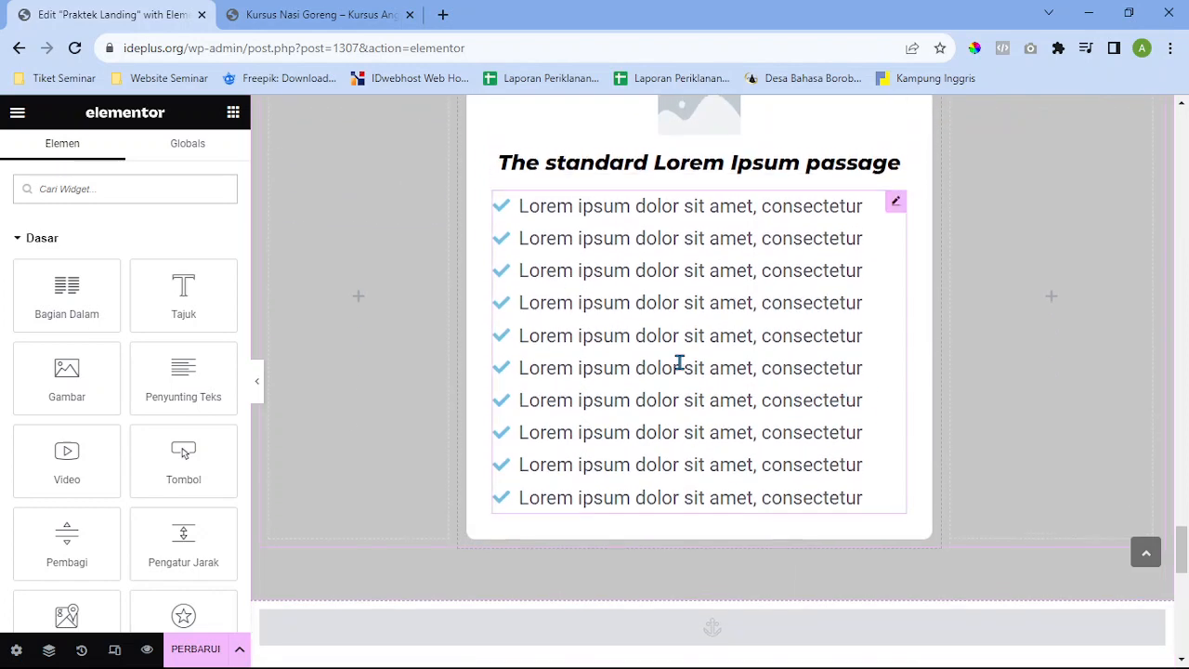
scroll(679, 358, "up", 2)
scroll(632, 334, "up", 1)
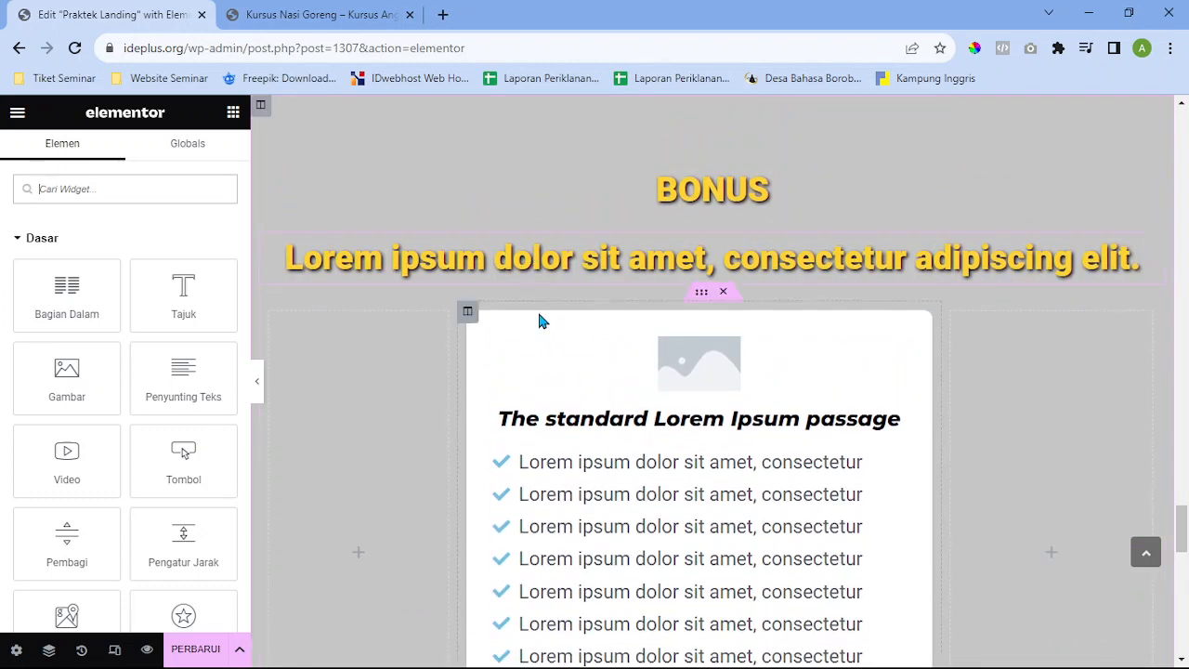
scroll(635, 340, "down", 1)
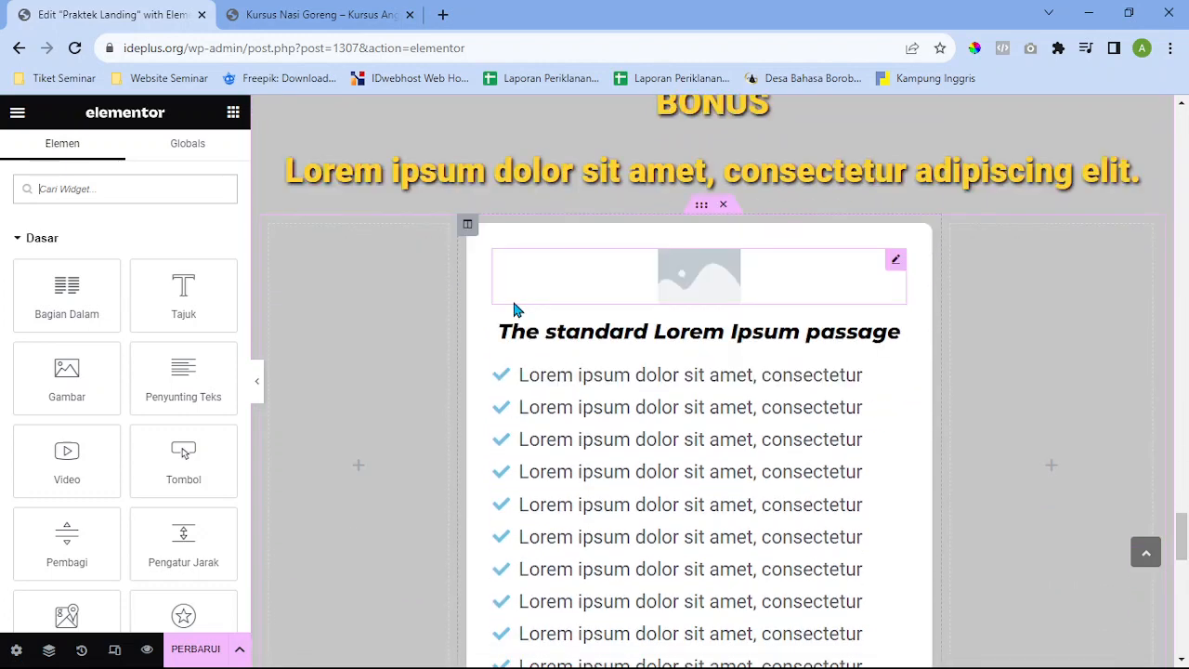
Expand the Batas border section in the BONUS card column's Gaya tab, showing its 10 px radius
left_click(469, 227)
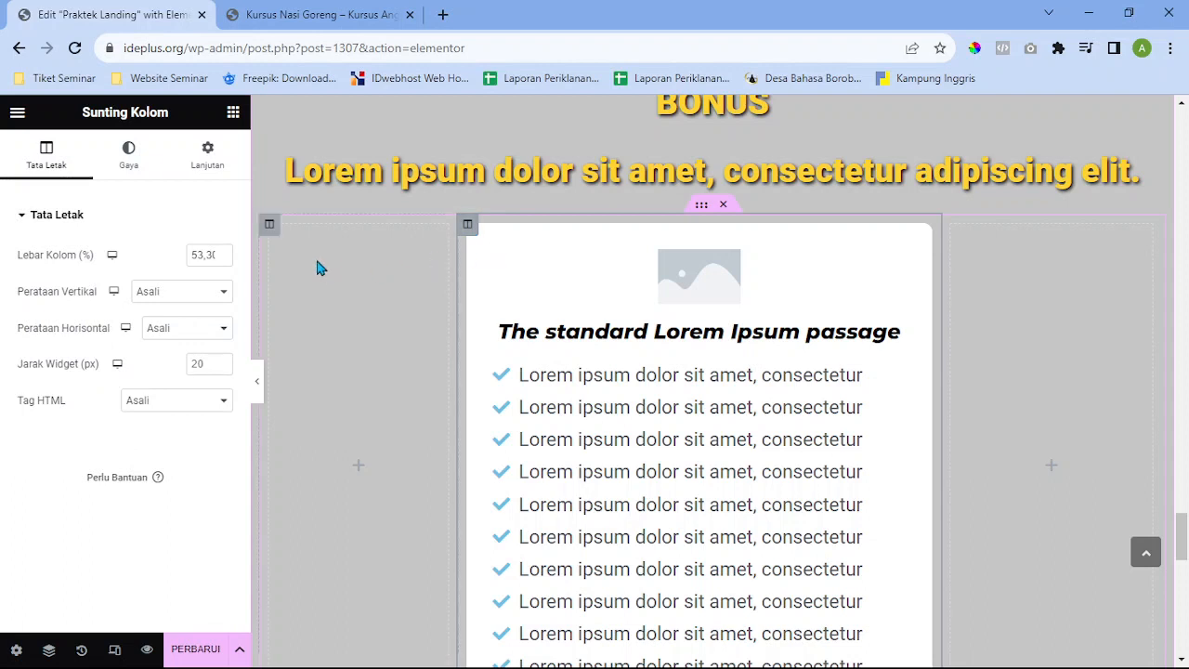
left_click(126, 154)
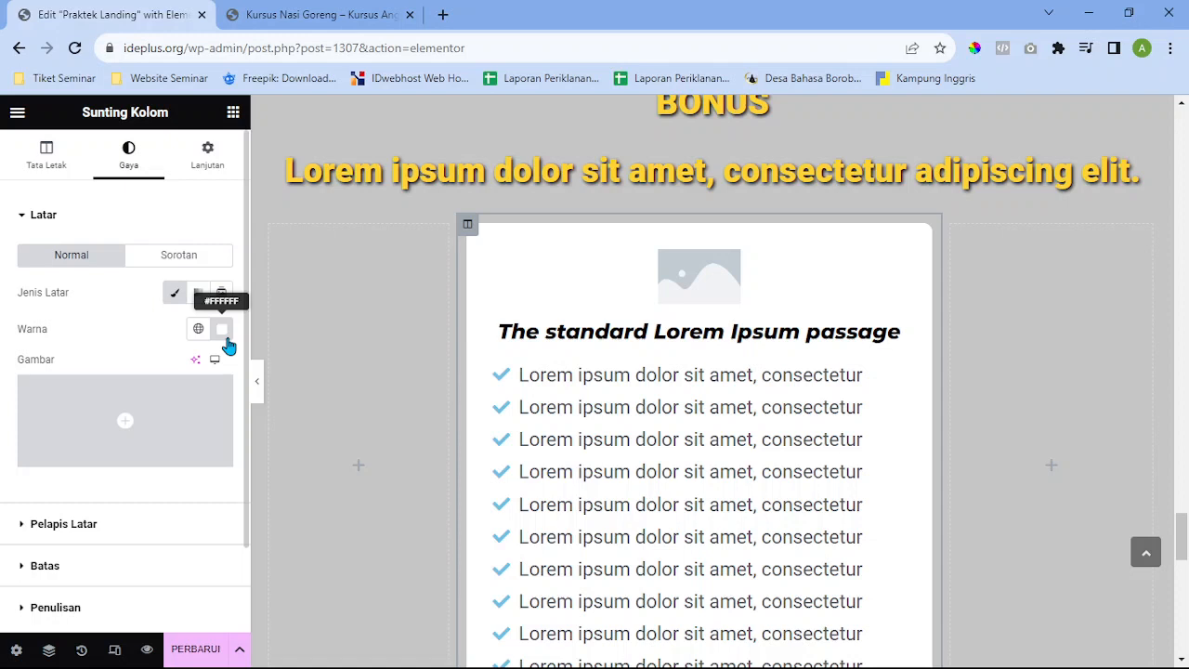
scroll(226, 344, "down", 1)
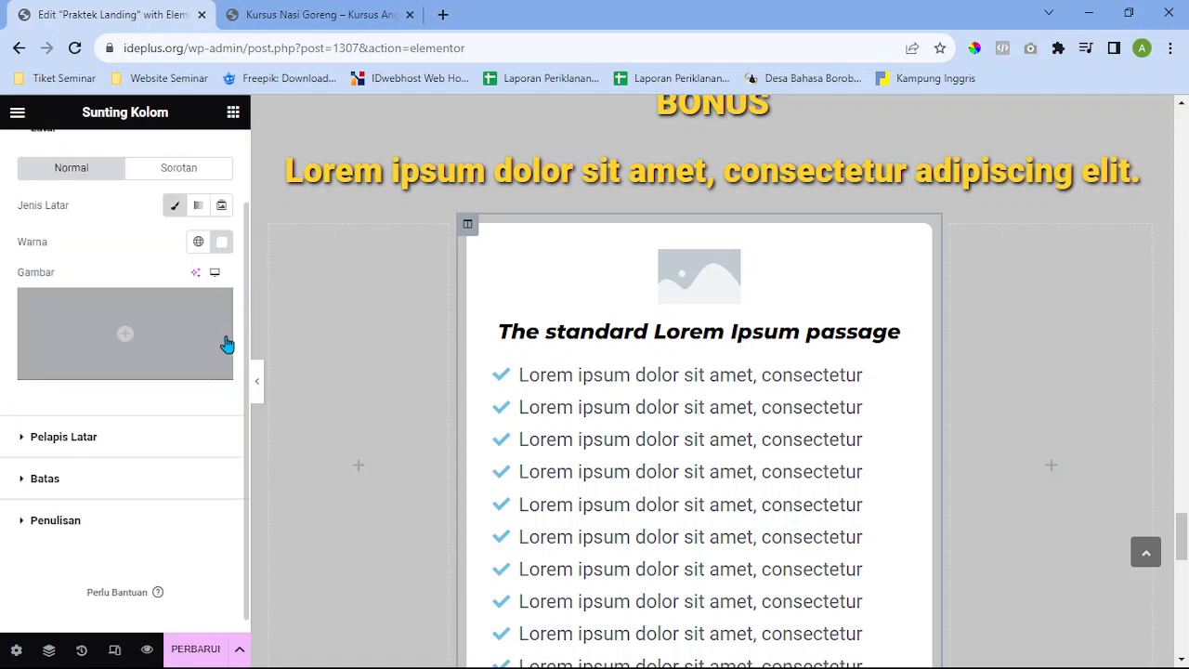
left_click(55, 491)
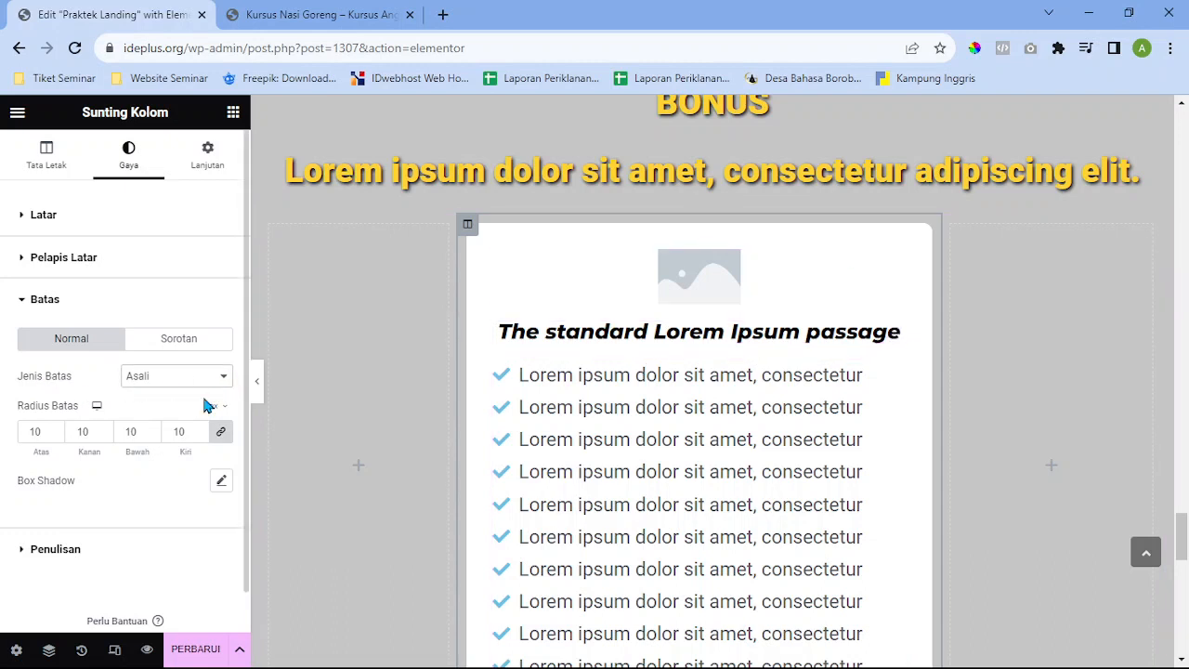
Set the column's border type to Solid with a width of 2
left_click(179, 478)
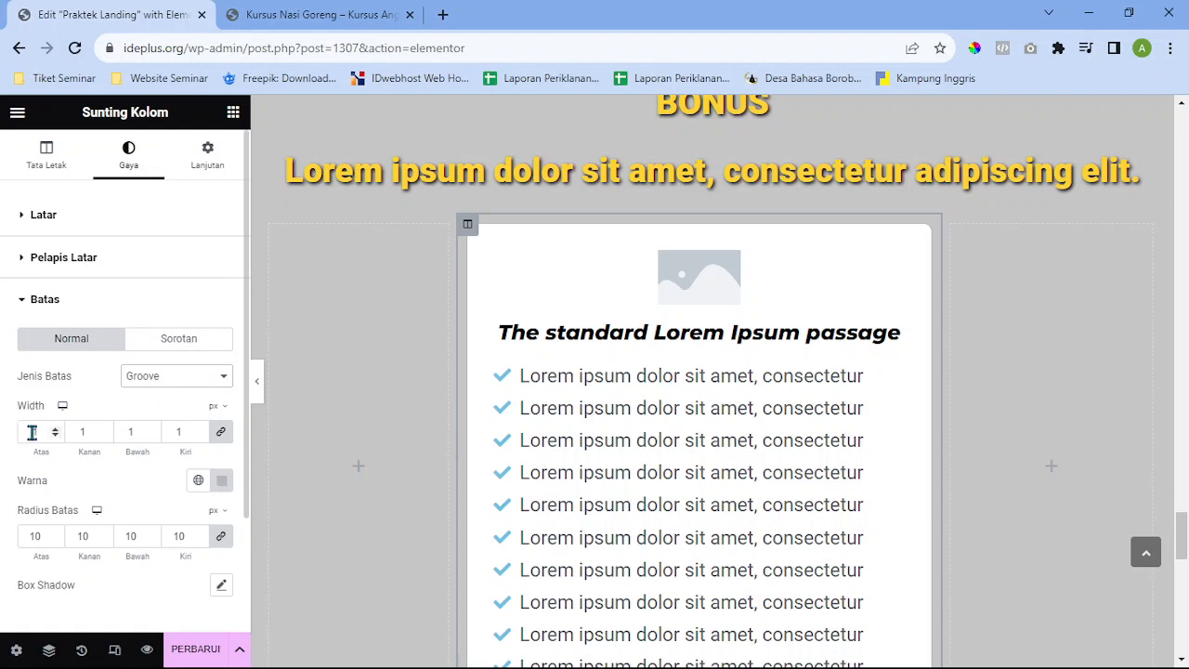
left_click(163, 431)
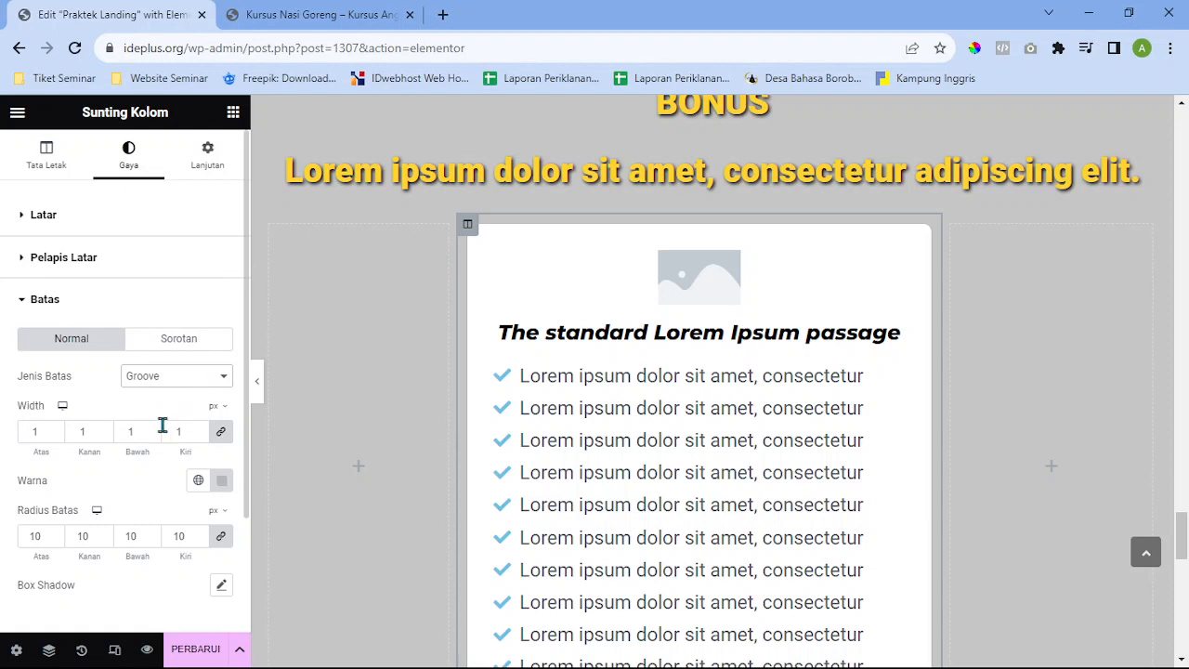
left_click(41, 433)
key("BackSpace")
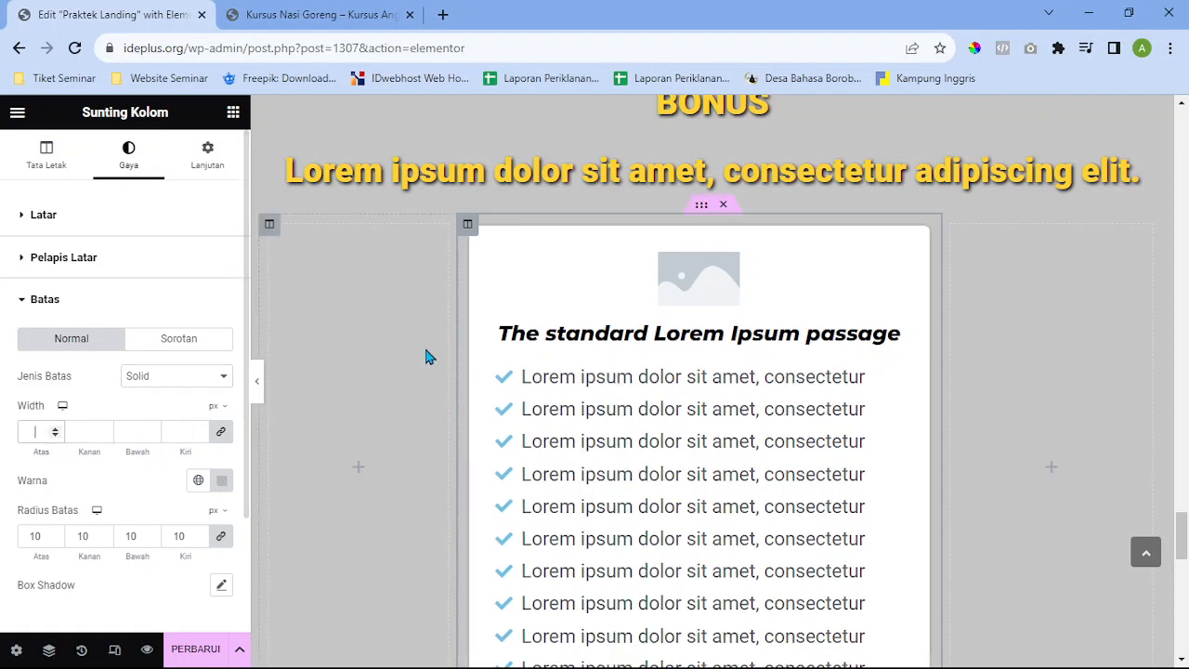
type("2")
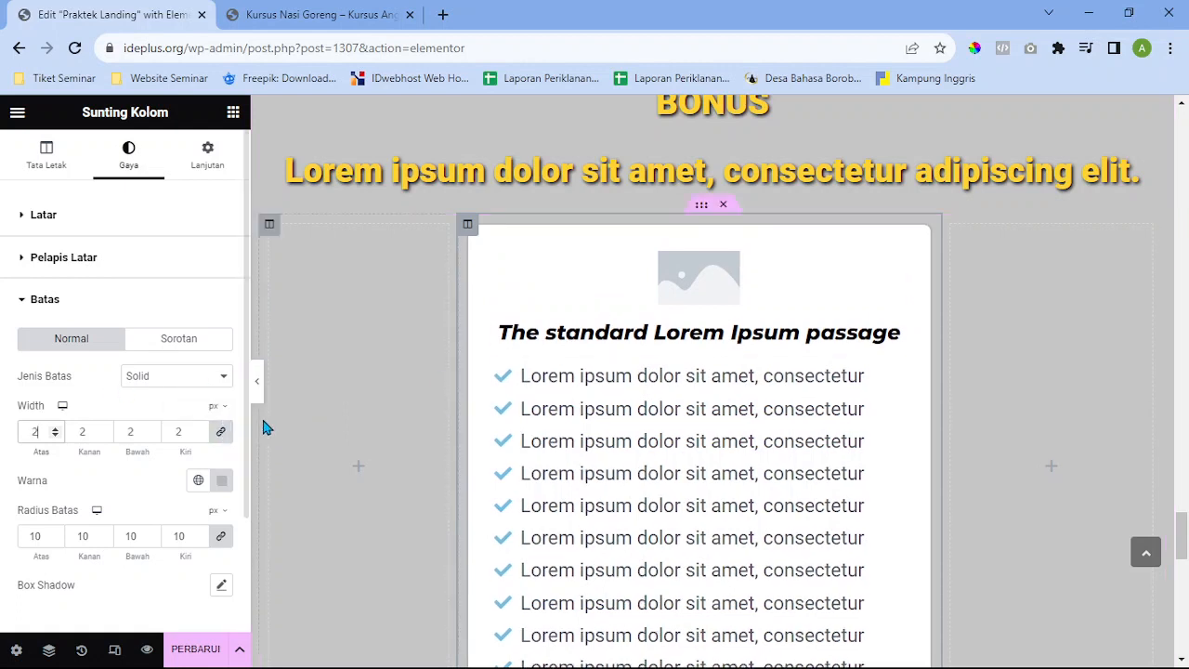
scroll(185, 390, "down", 1)
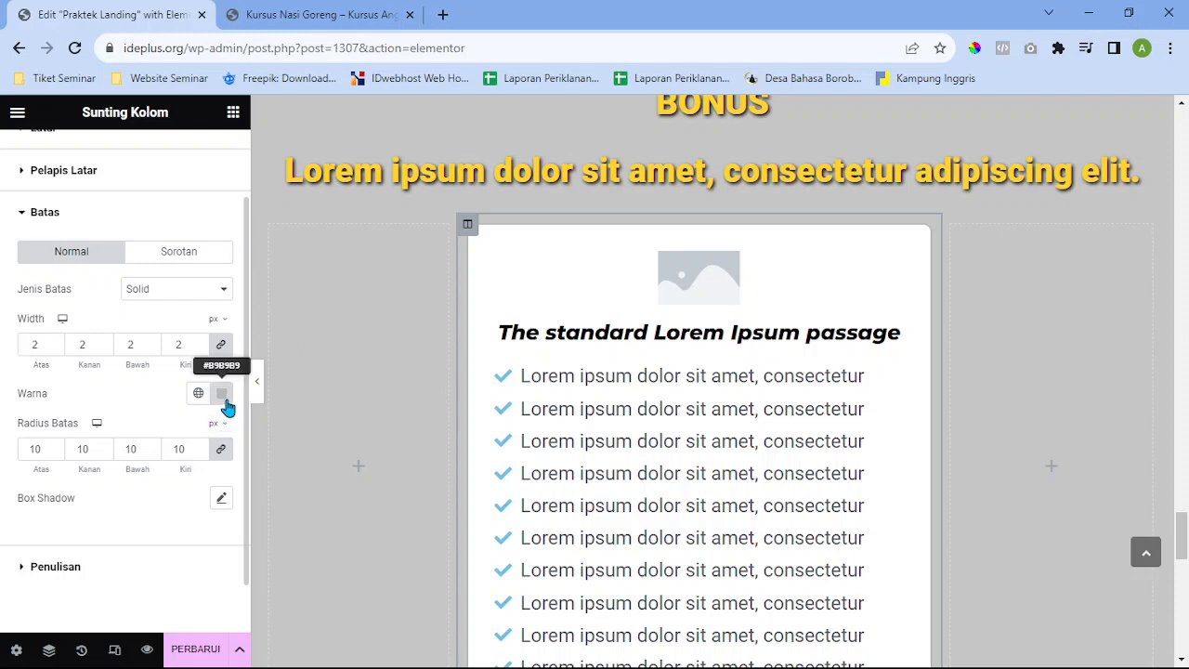
Make the border colour black (#000000)
left_click(225, 398)
left_click(121, 225)
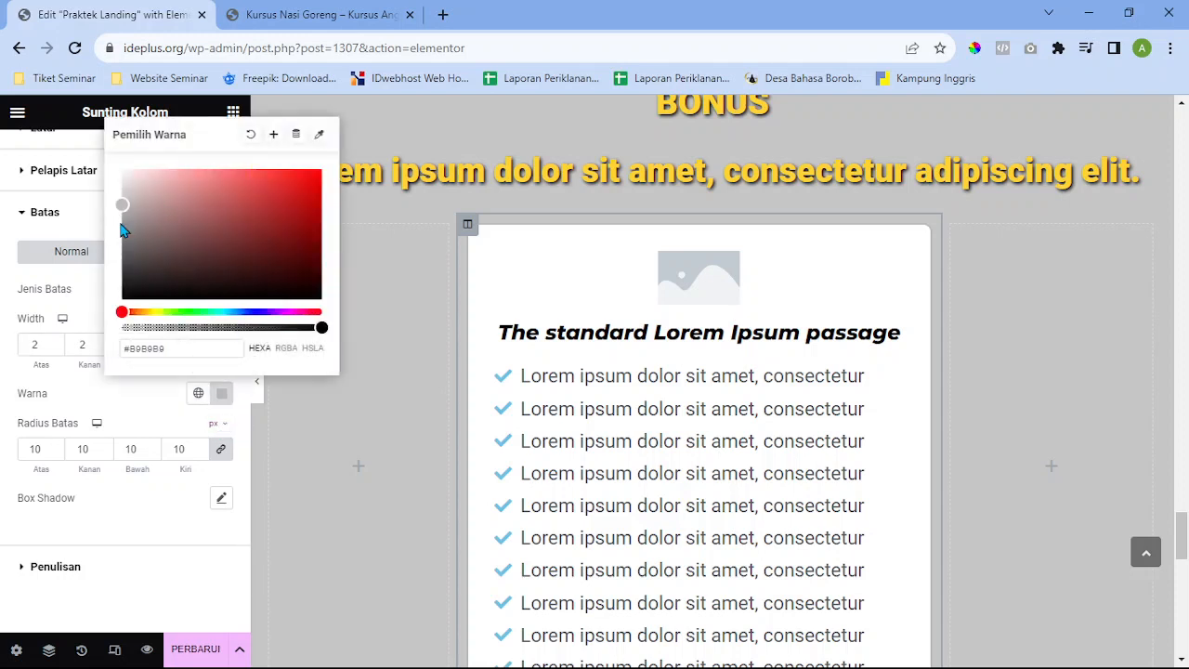
left_click(127, 206)
left_click_drag(124, 251, 124, 299)
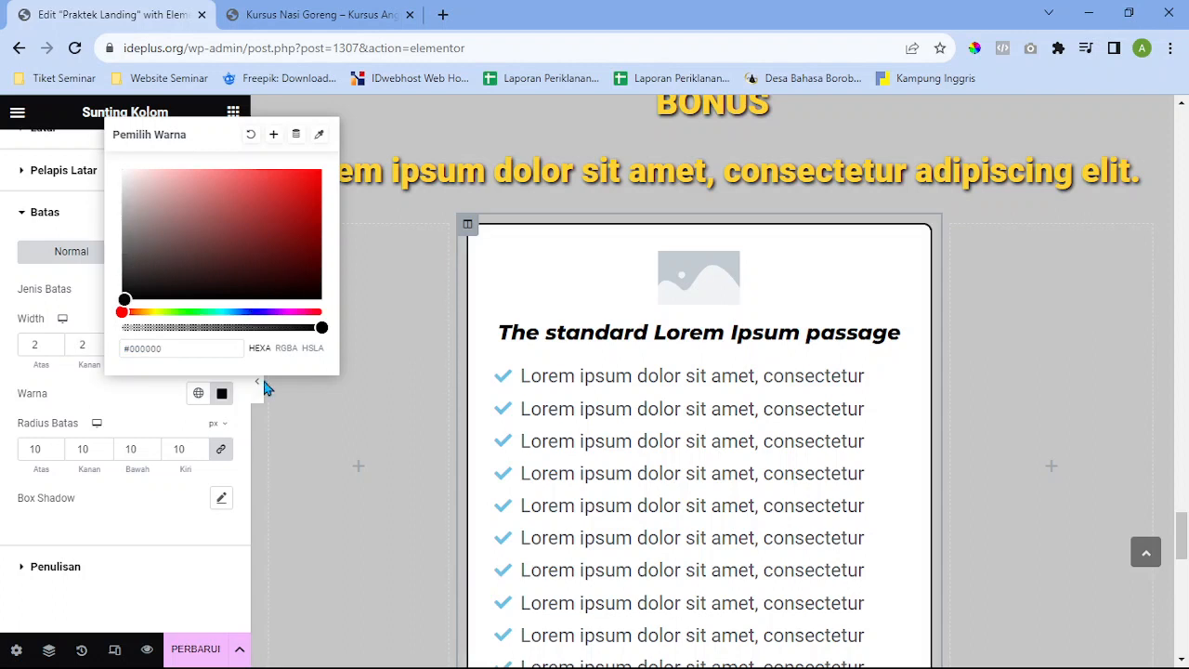
left_click(221, 398)
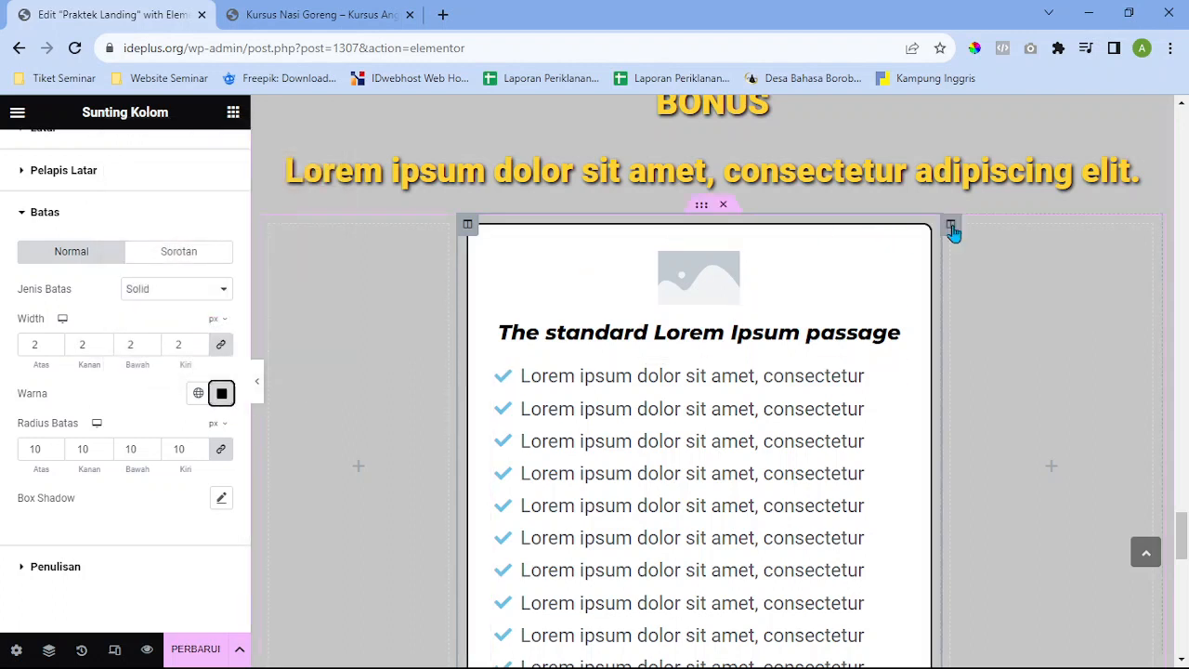
scroll(885, 497, "down", 4)
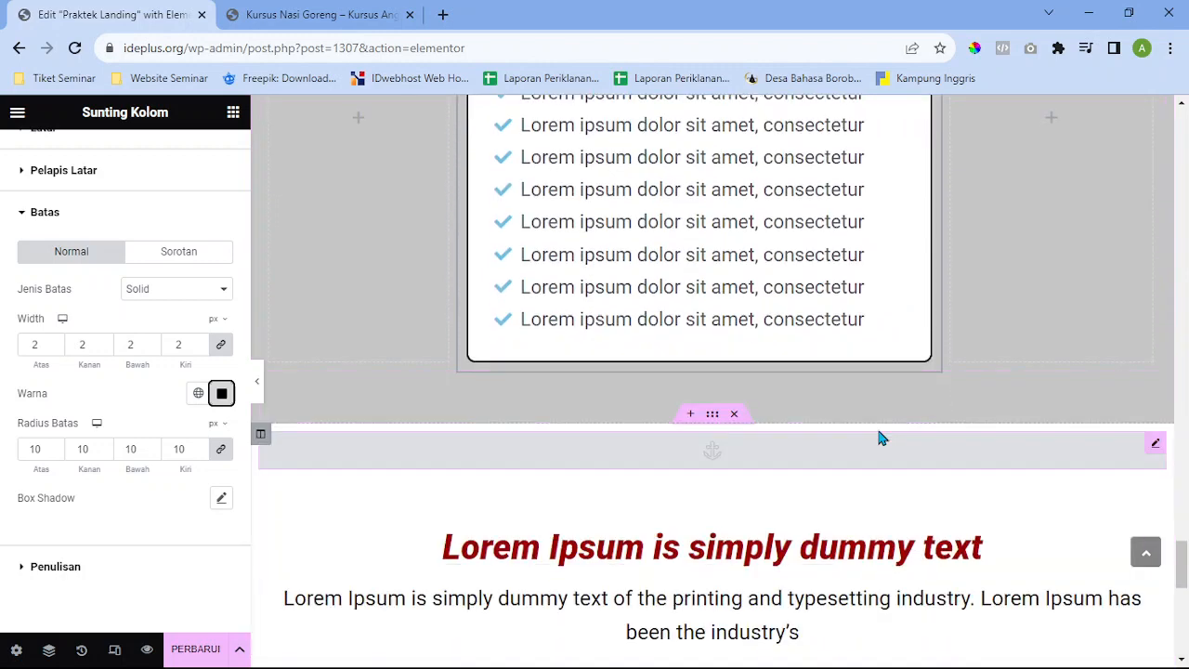
Scroll to the price block and open the struck-through Rp. 797.000 heading's settings
scroll(473, 363, "up", 3)
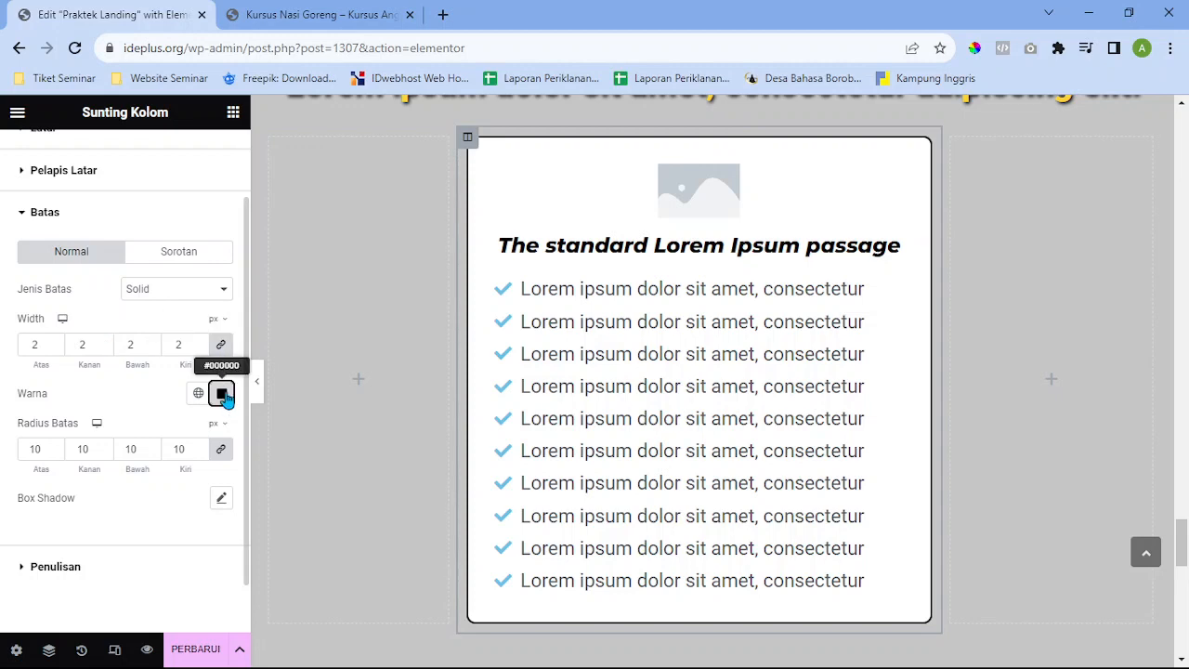
scroll(666, 372, "down", 6)
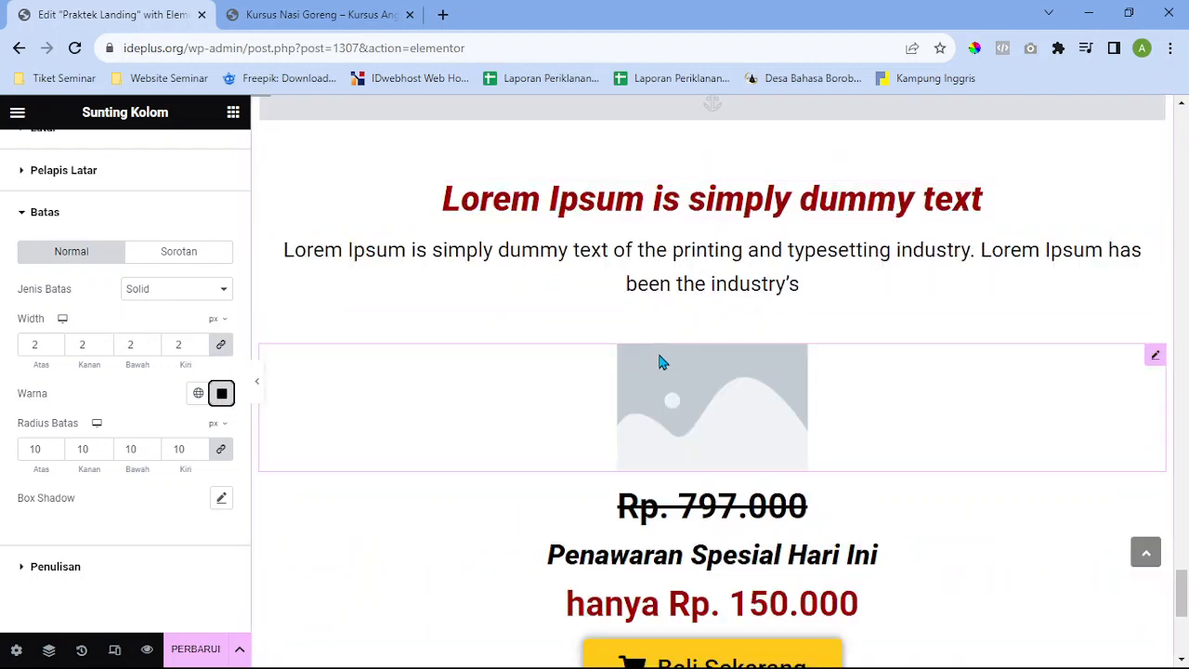
scroll(659, 362, "down", 2)
scroll(737, 300, "up", 2)
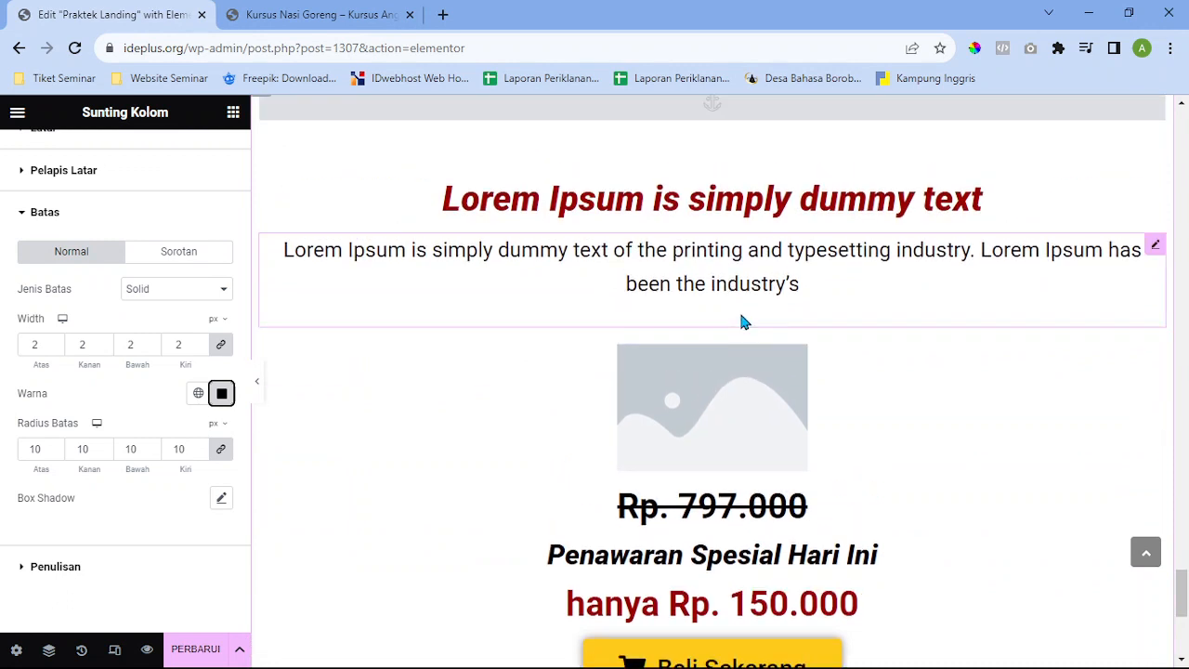
scroll(888, 335, "up", 1)
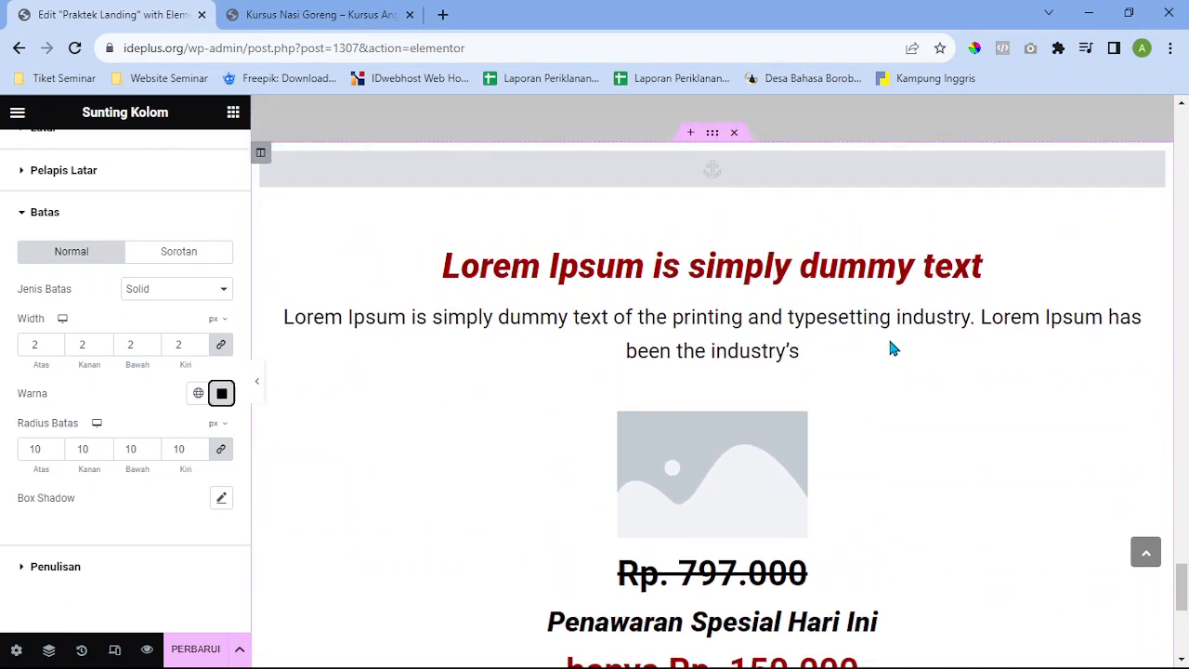
scroll(876, 367, "down", 2)
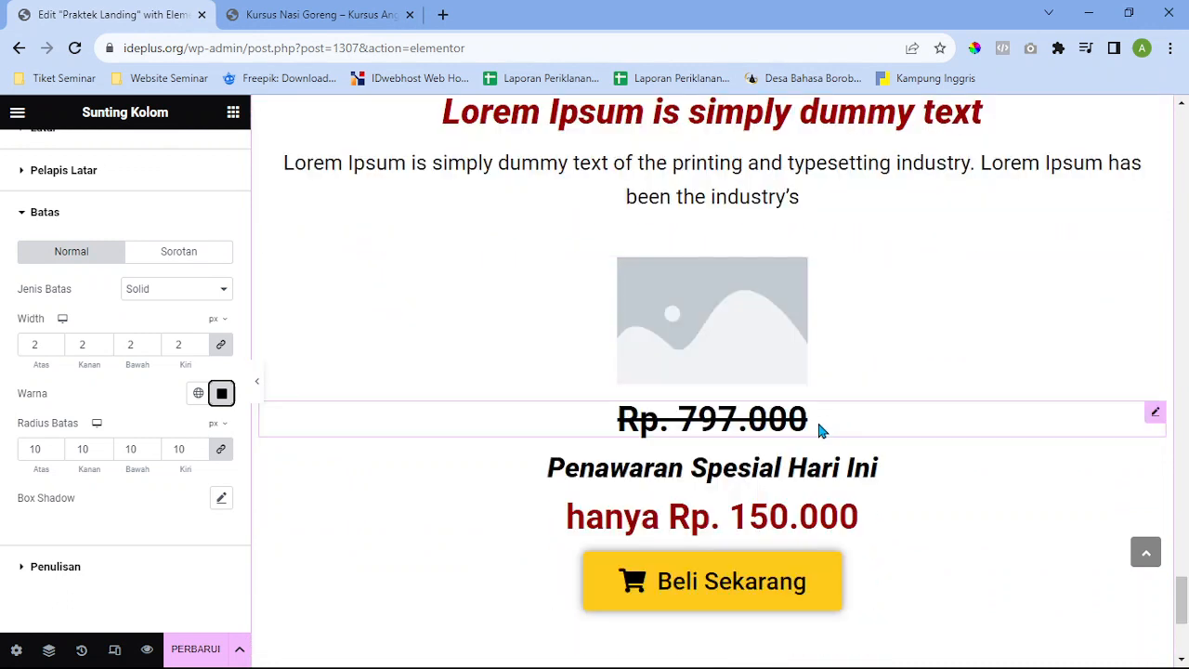
left_click(1156, 416)
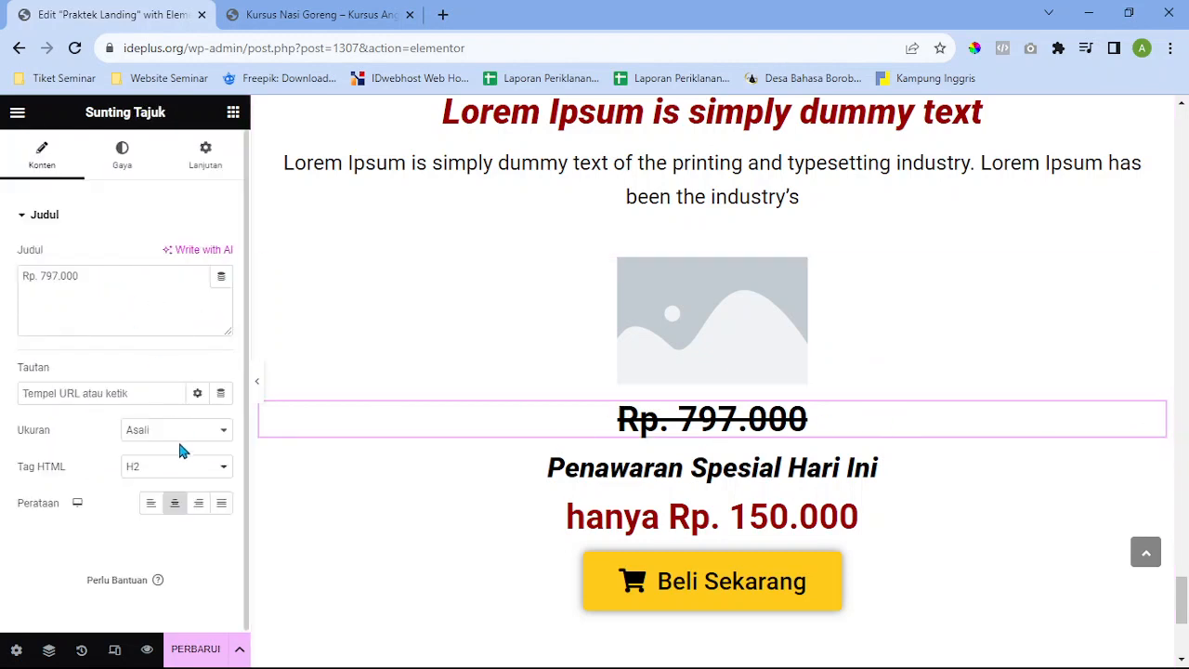
Wrap the heading title in strike tags as a first attempt at marking the old price
left_click(18, 283)
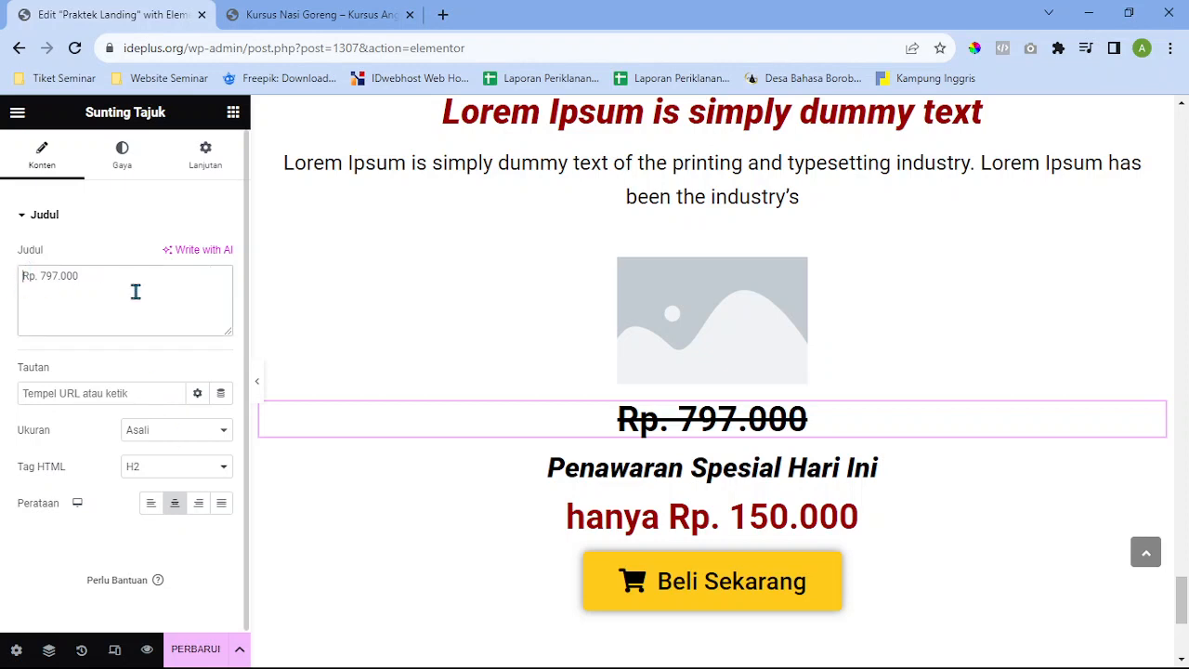
type("<str")
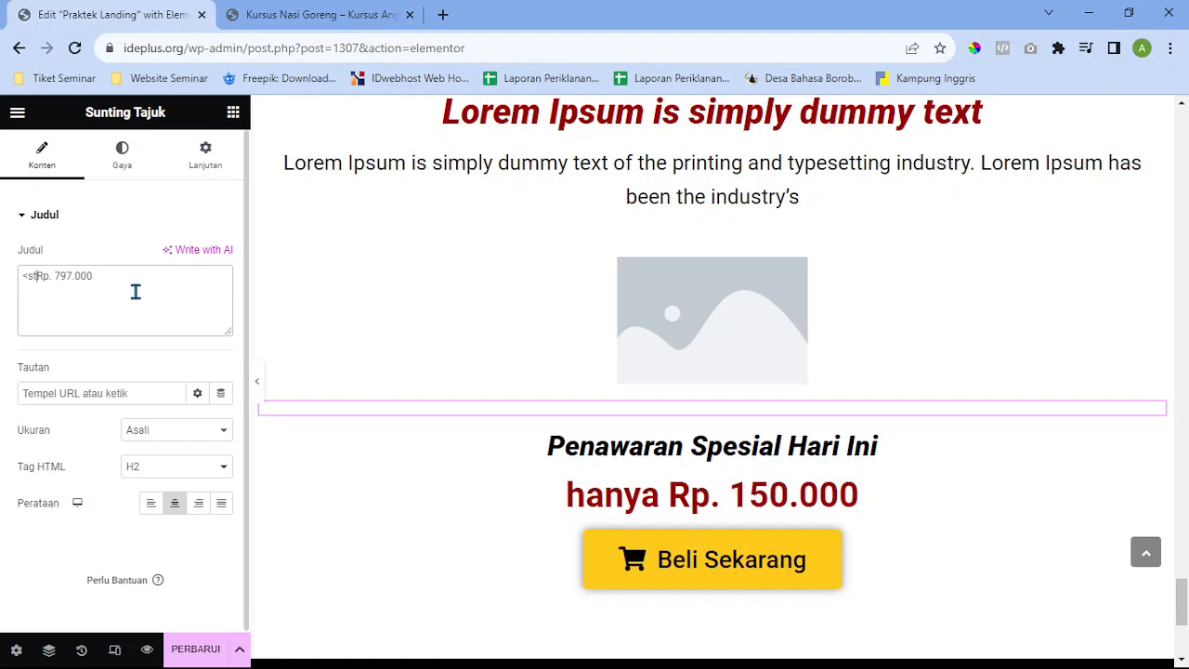
type("ike>")
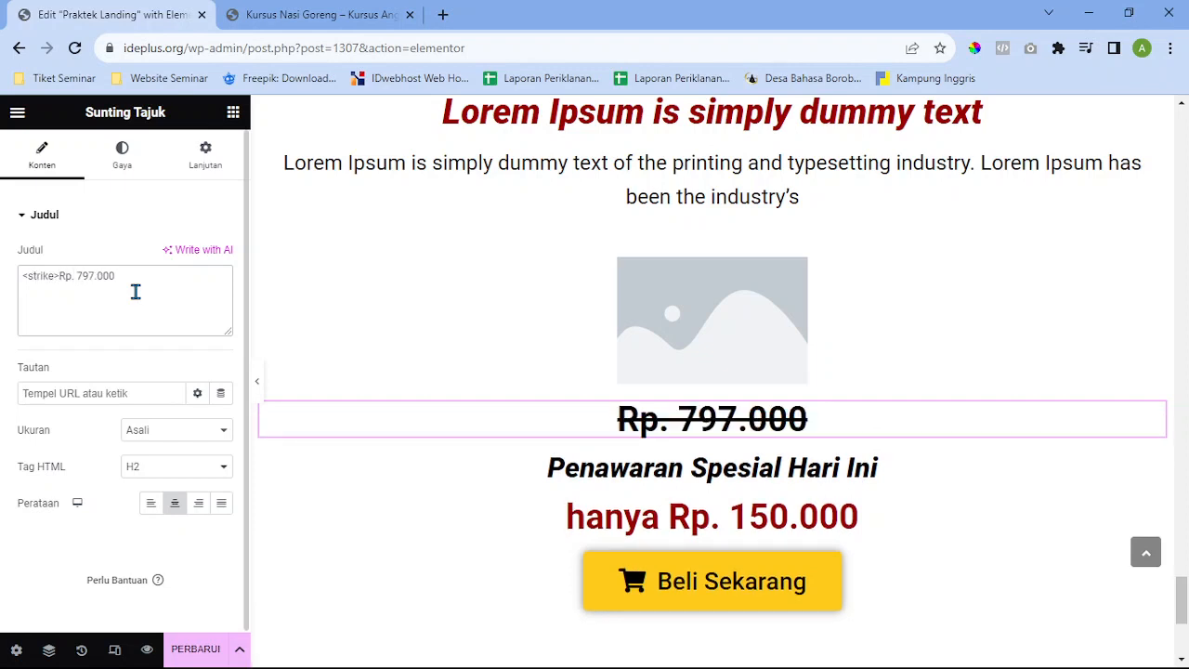
type("<st")
type("/strike>")
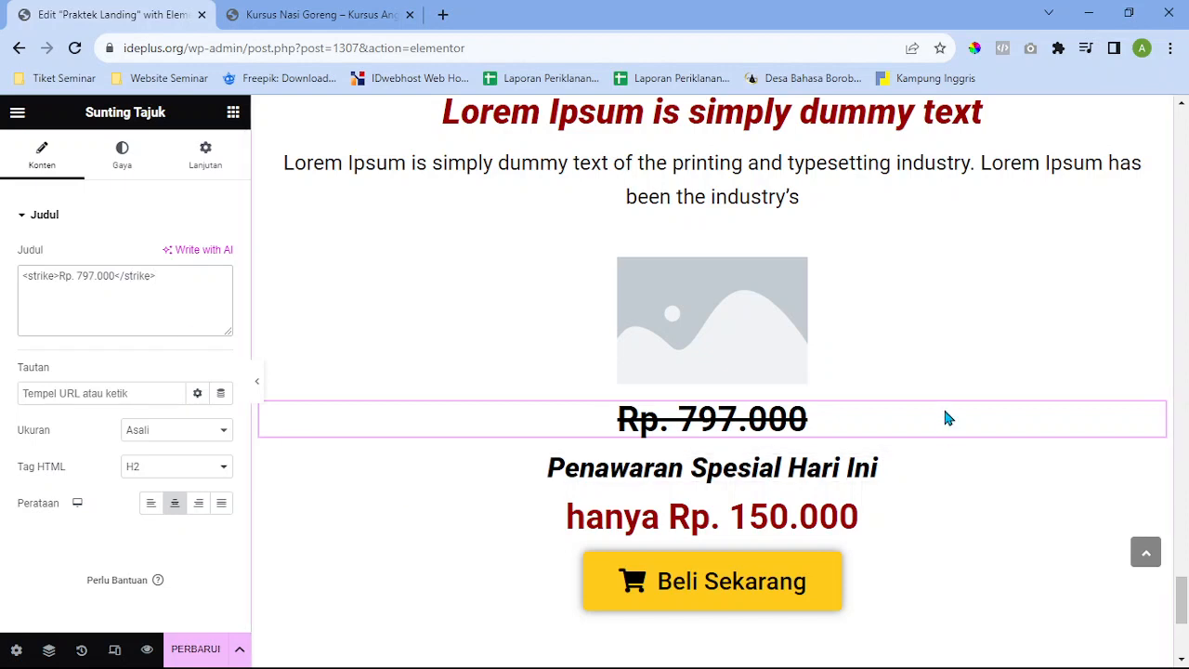
double_click(763, 432)
left_click(763, 432)
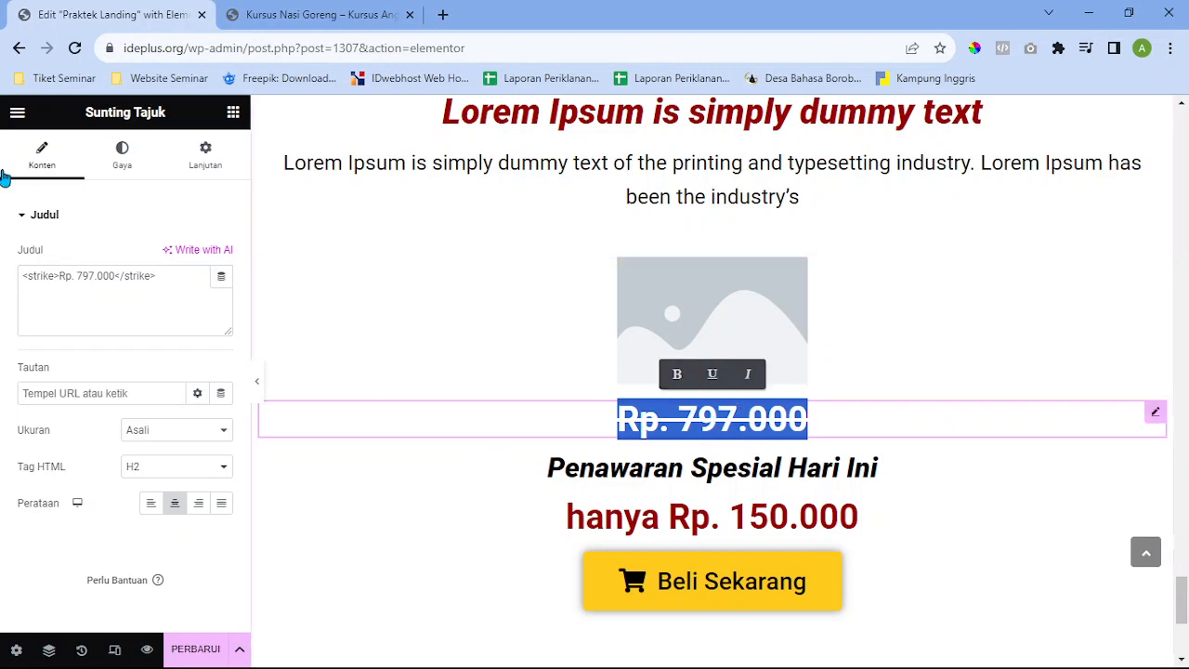
Remove the Line Through decoration from the heading's typography, setting Dekorasi to Asali
left_click(137, 176)
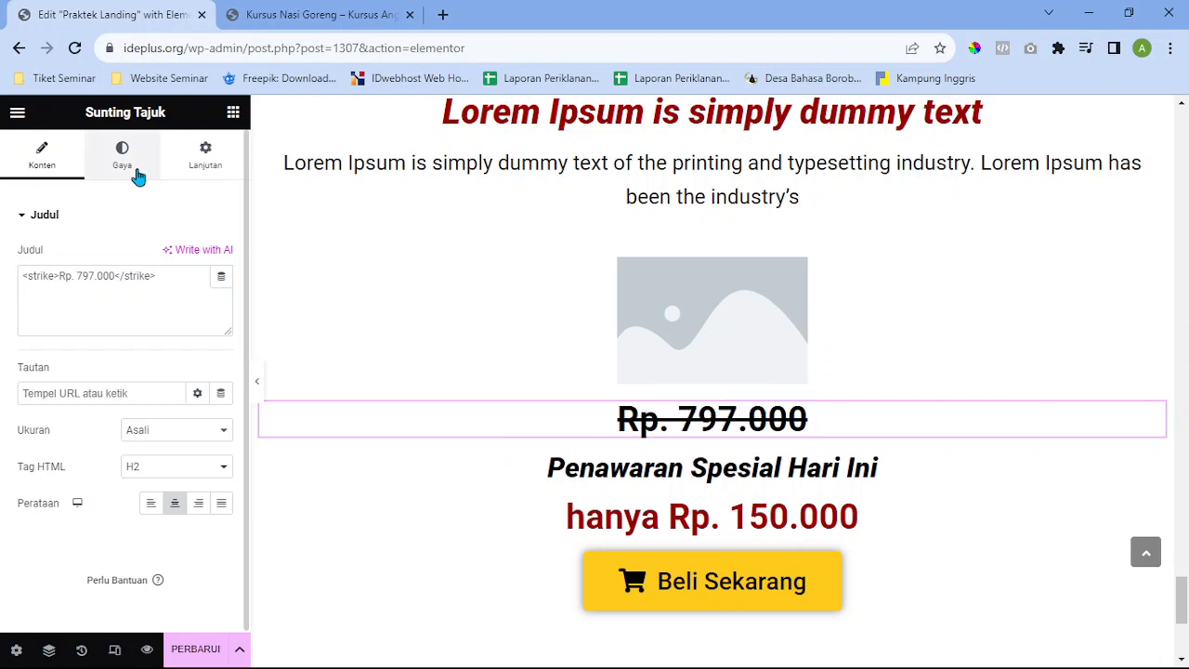
left_click(137, 176)
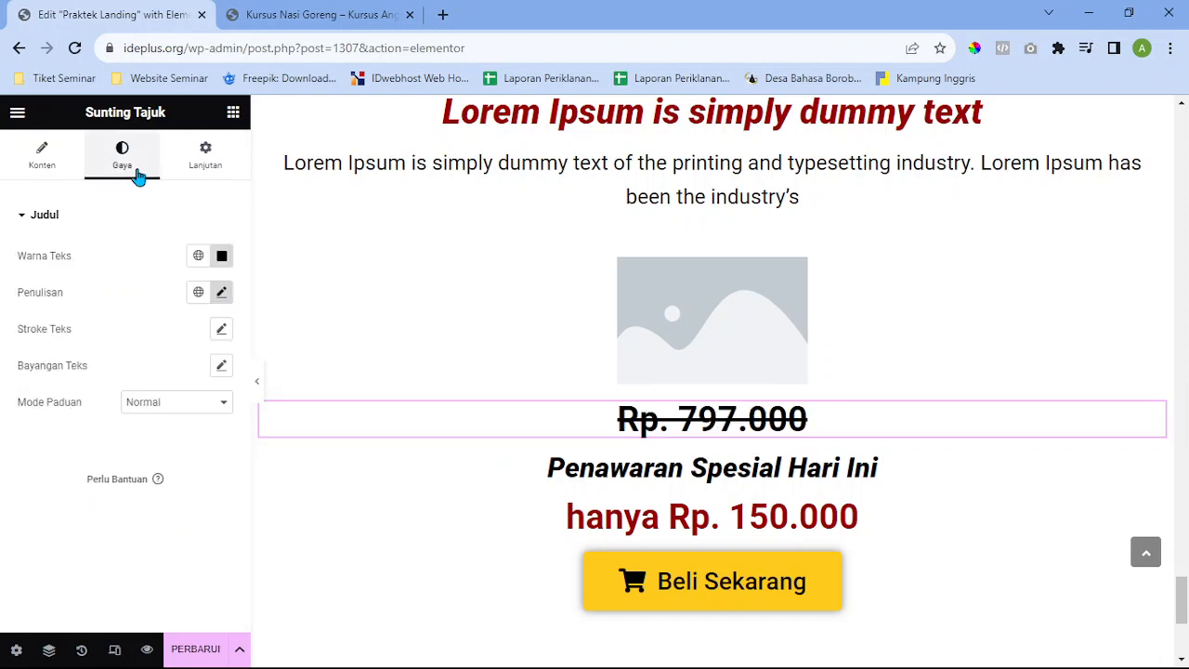
left_click(223, 293)
scroll(215, 367, "down", 1)
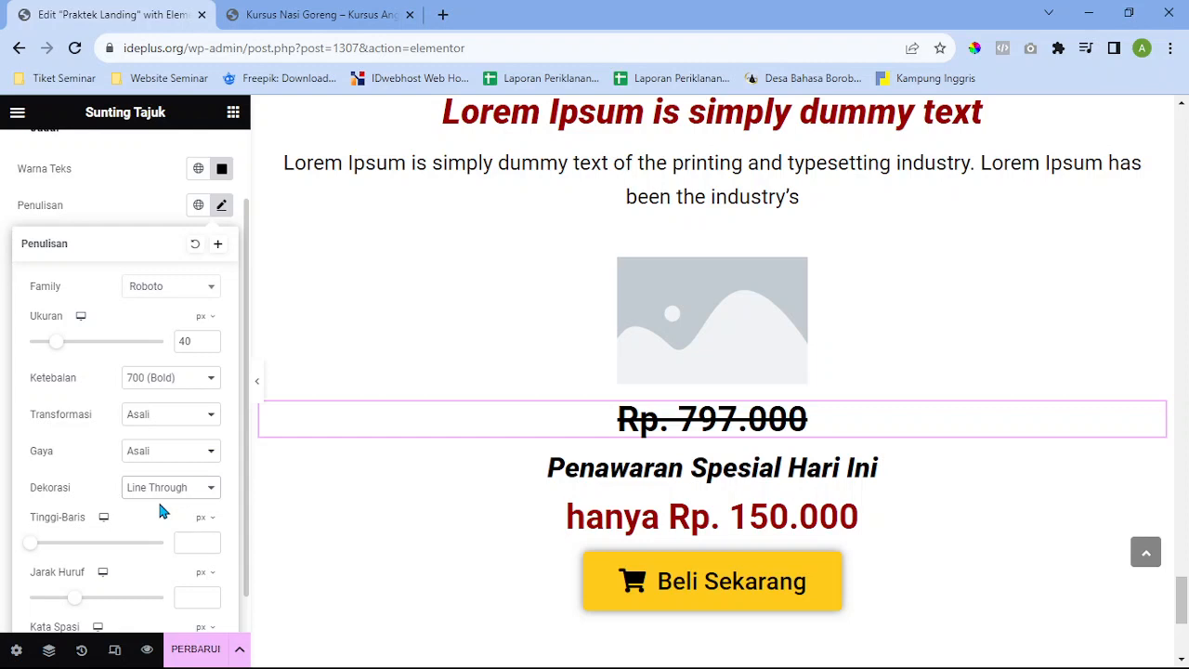
left_click(159, 505)
scroll(27, 214, "up", 1)
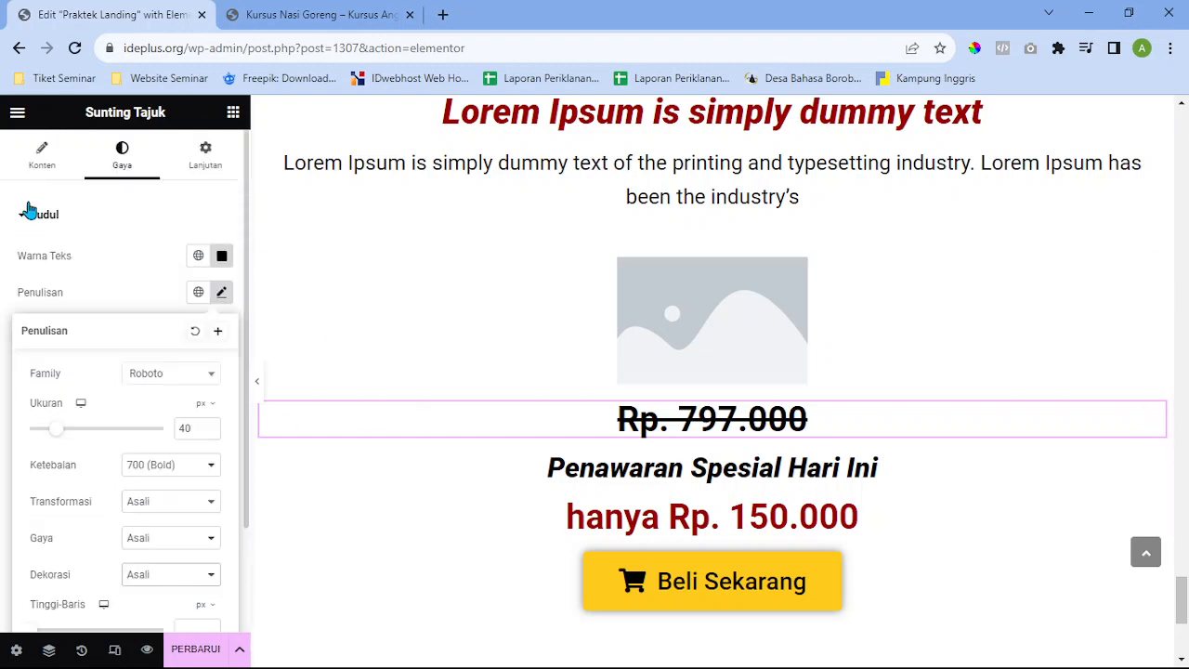
Replace the strike tags in the title with s tags around Rp. 797.000
left_click(39, 156)
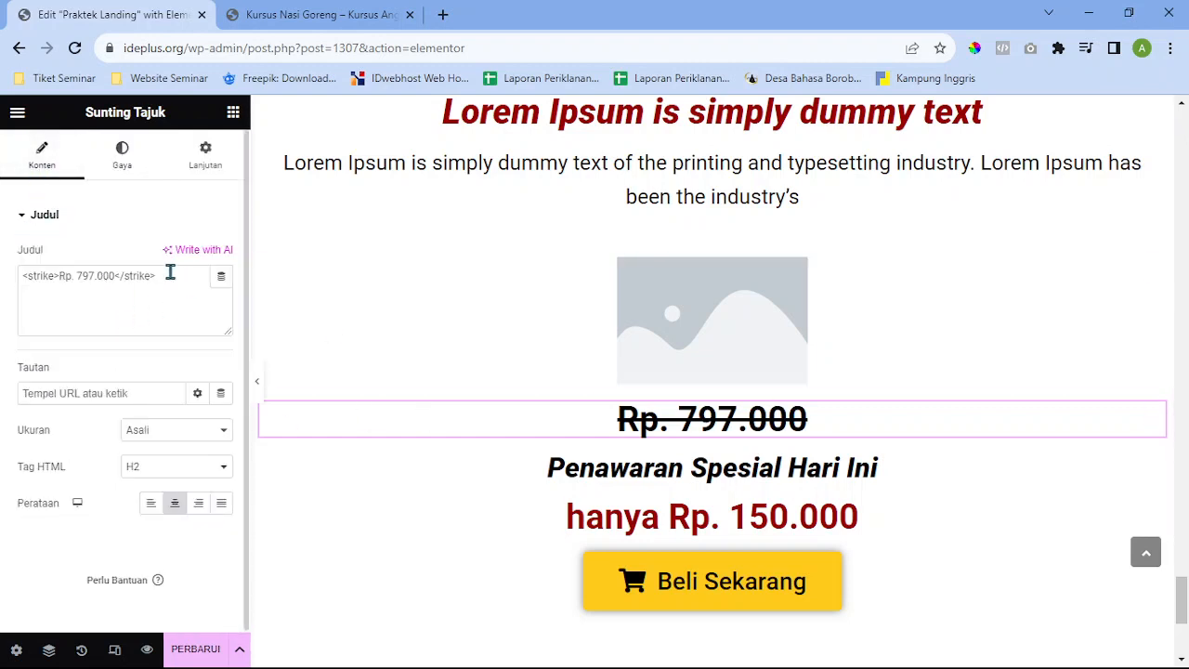
left_click_drag(170, 273, 119, 293)
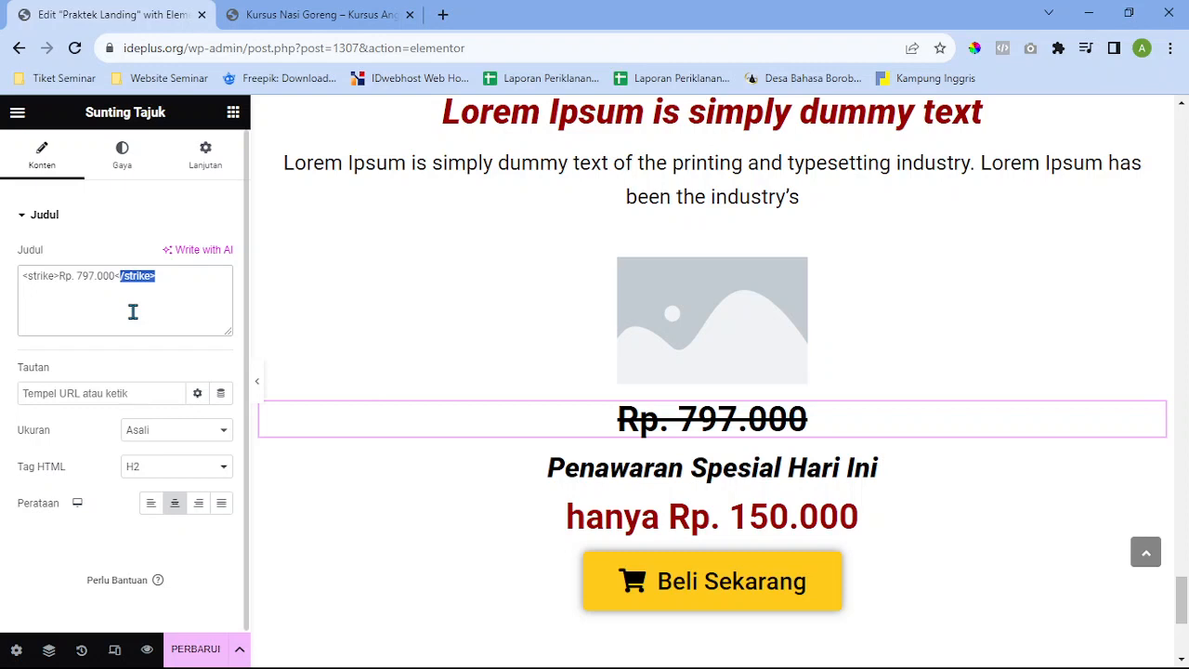
key("BackSpace")
key("BackSpace")
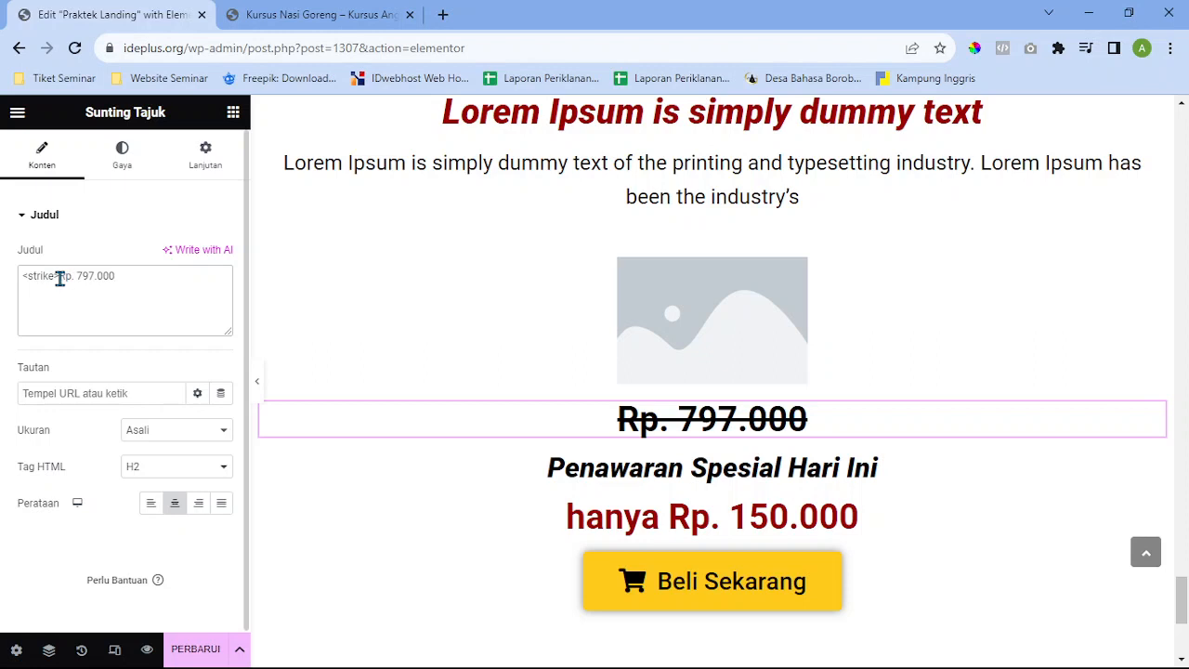
left_click_drag(58, 275, 3, 291)
key("BackSpace")
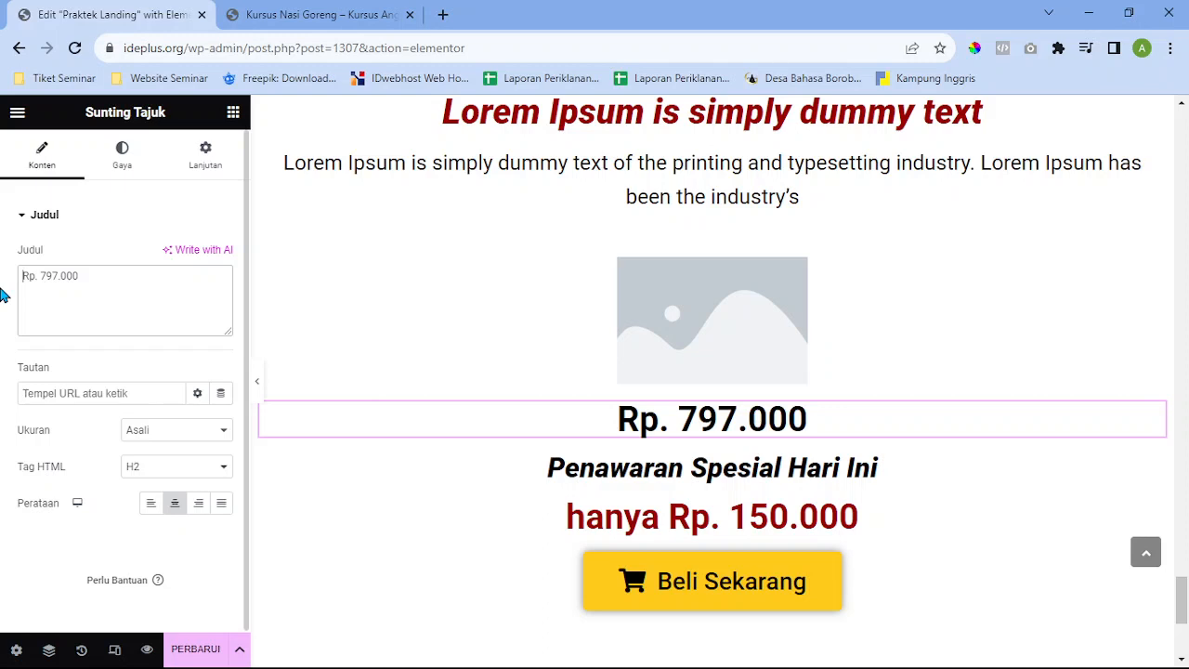
type("<")
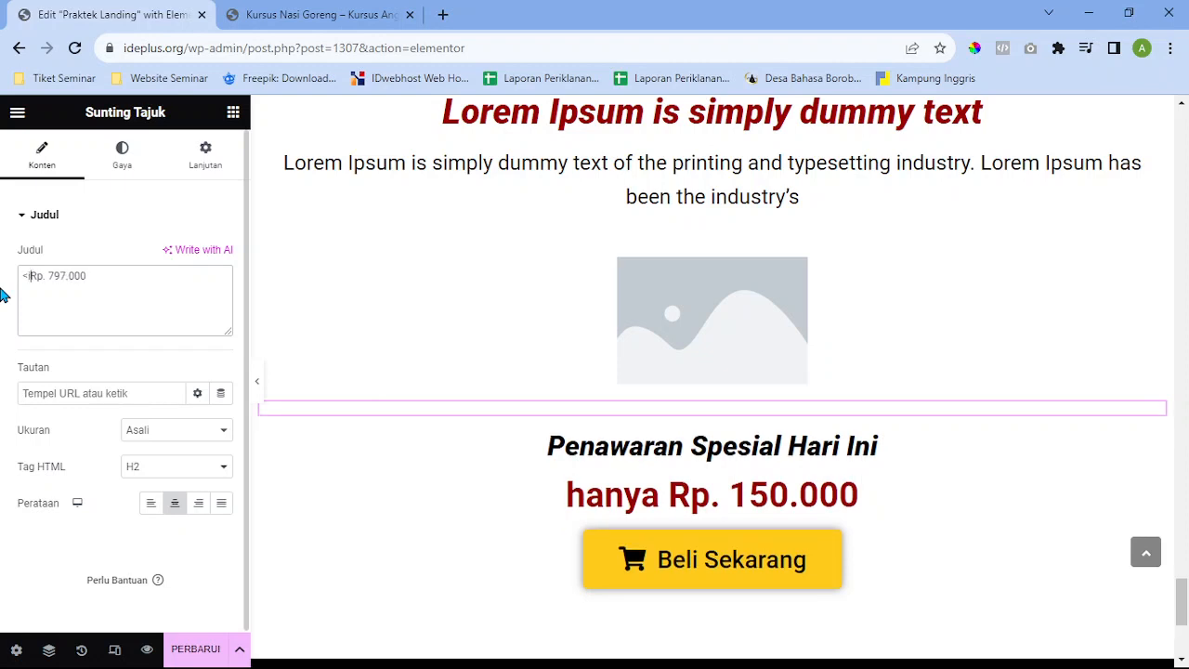
type("u>")
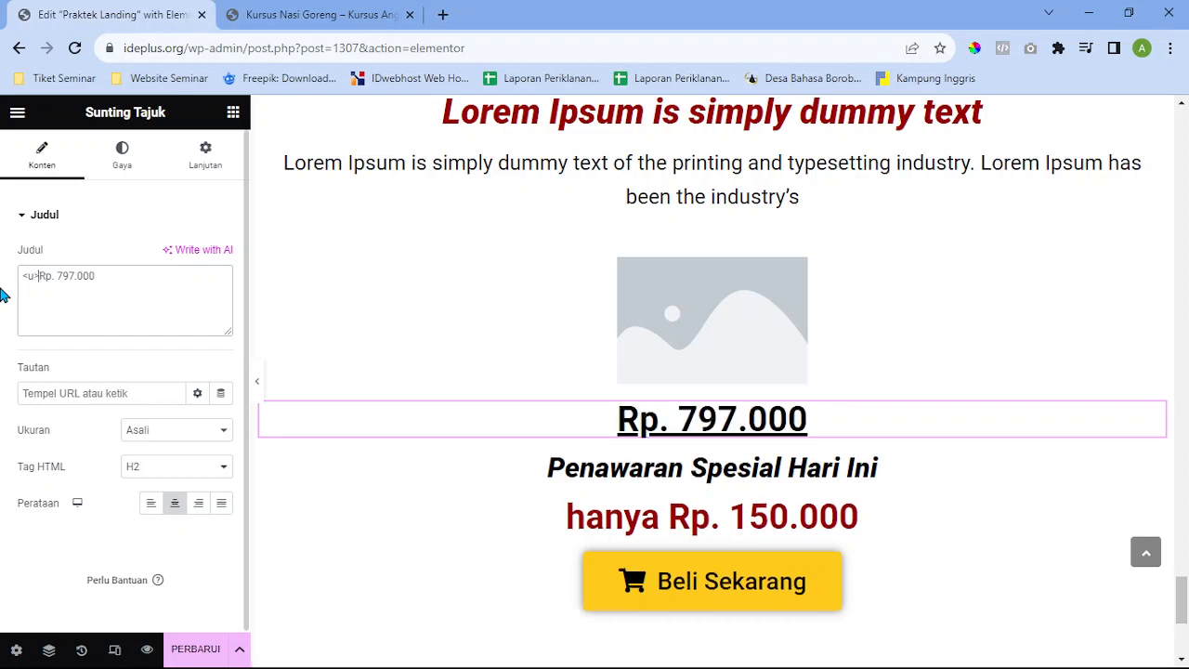
key("BackSpace")
key("BackSpace")
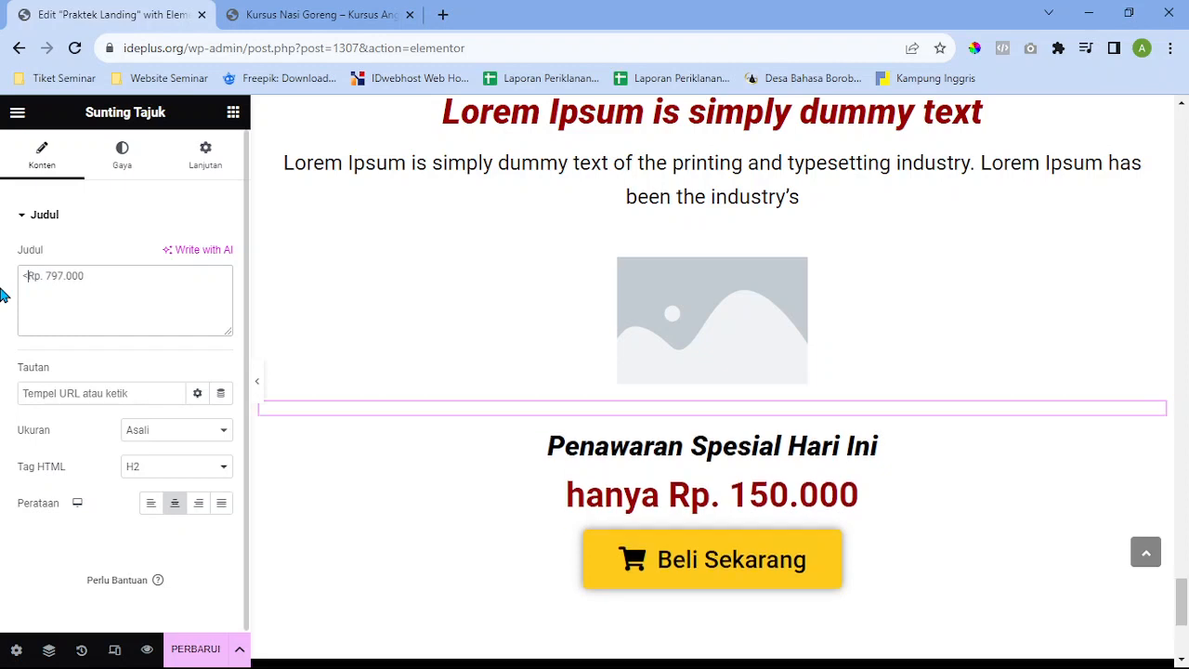
type("s>")
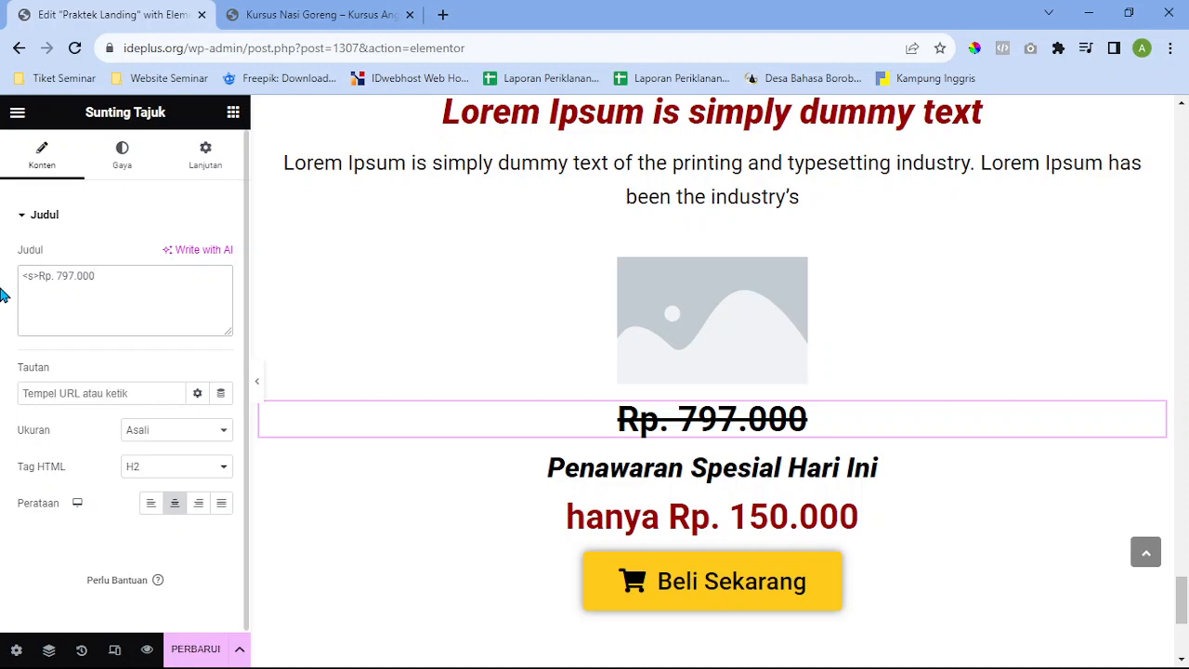
type("</s>")
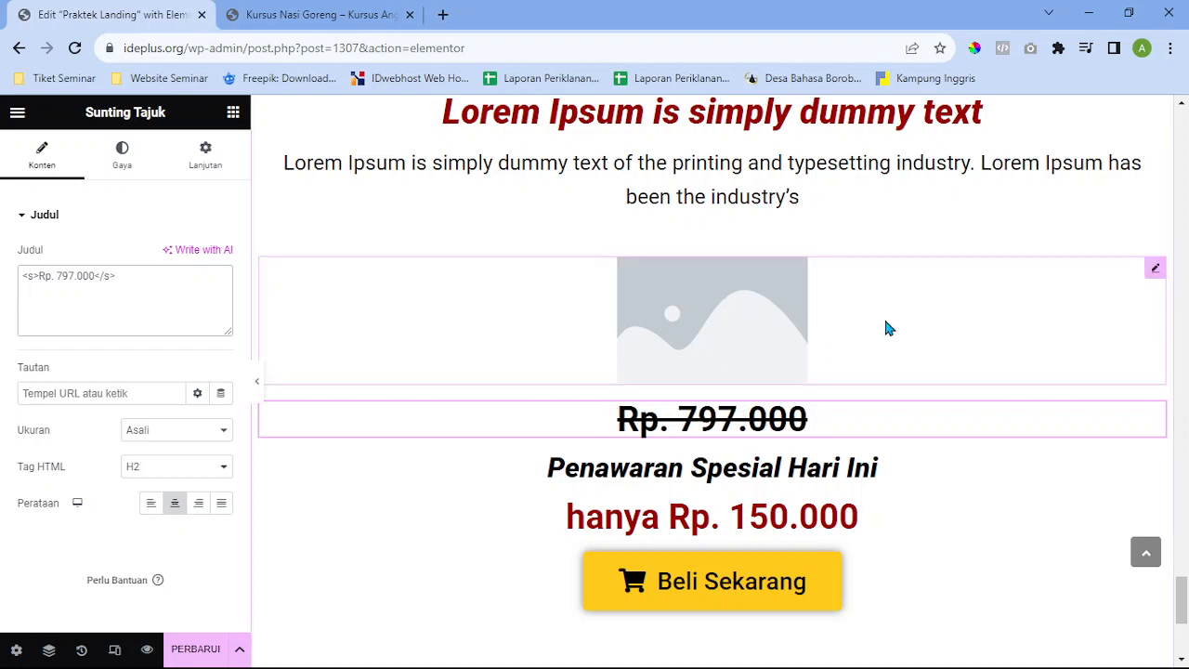
Scroll past the price block and open the yellow Beli Sekarang button's Sunting Tombol settings
scroll(815, 381, "down", 2)
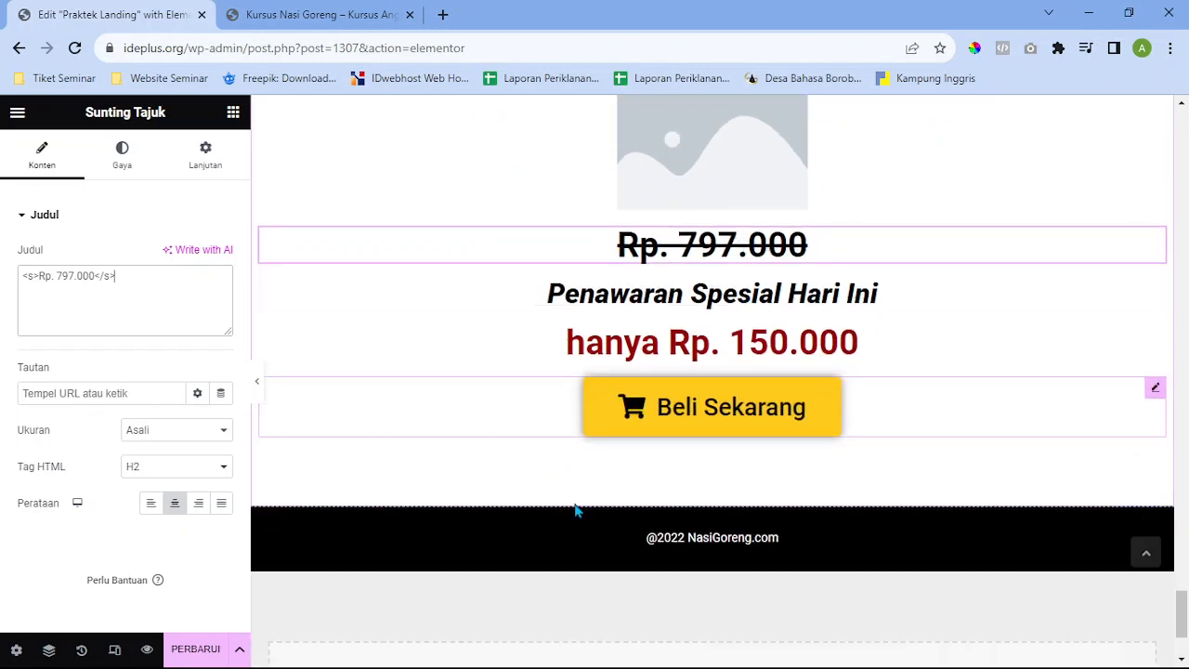
scroll(827, 550, "down", 1)
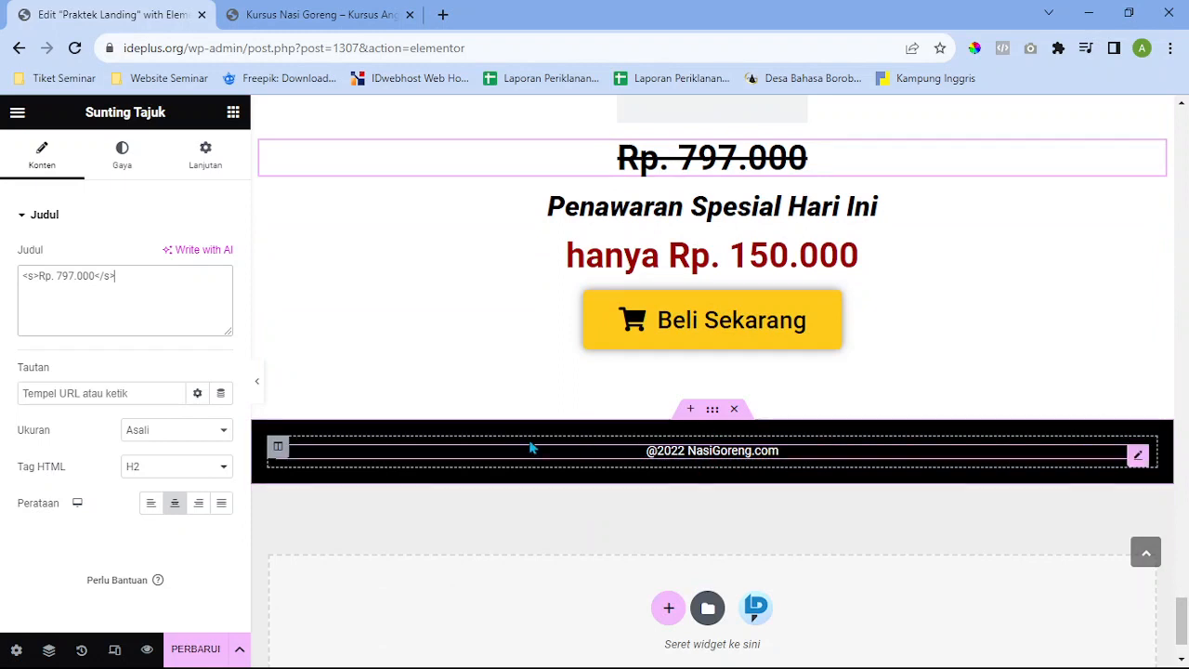
scroll(440, 449, "up", 1)
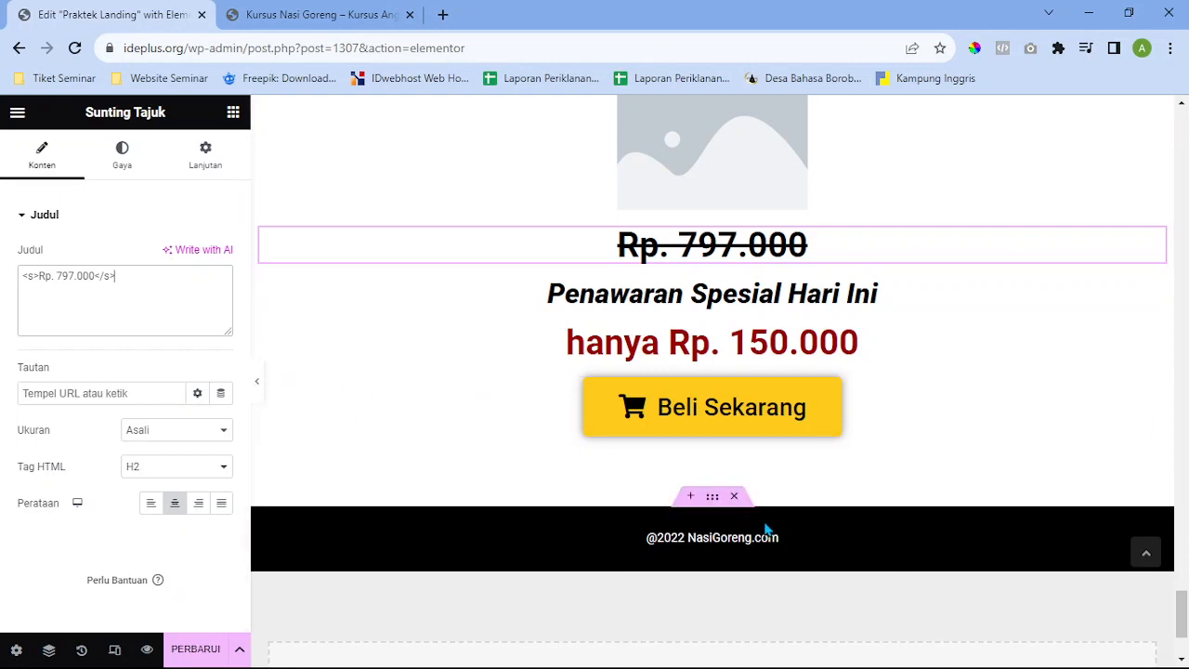
scroll(753, 557, "down", 1)
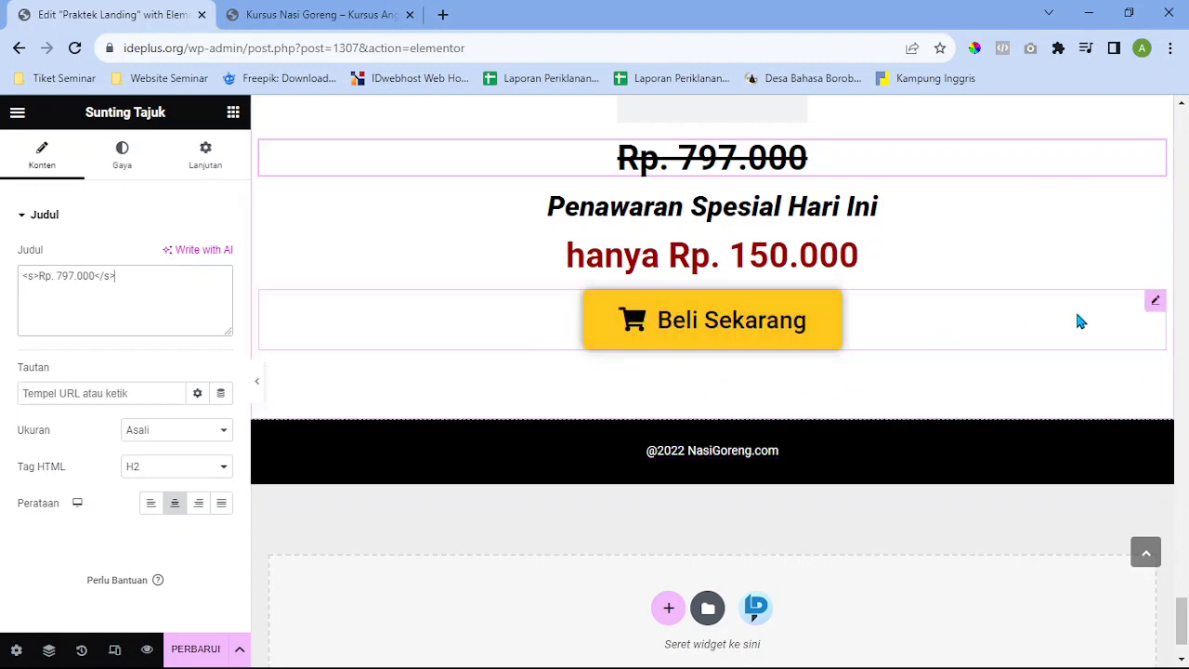
left_click(1075, 311)
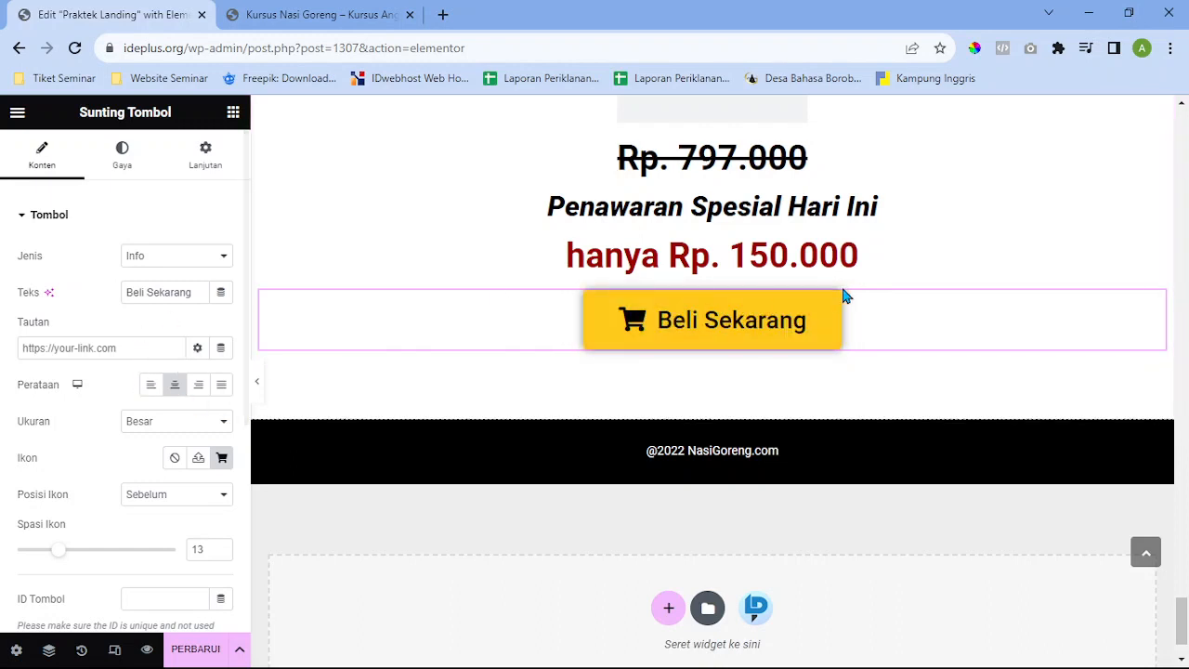
Link the Beli Sekarang button to a wa.me WhatsApp number, with a cart icon before its label
left_click(138, 347)
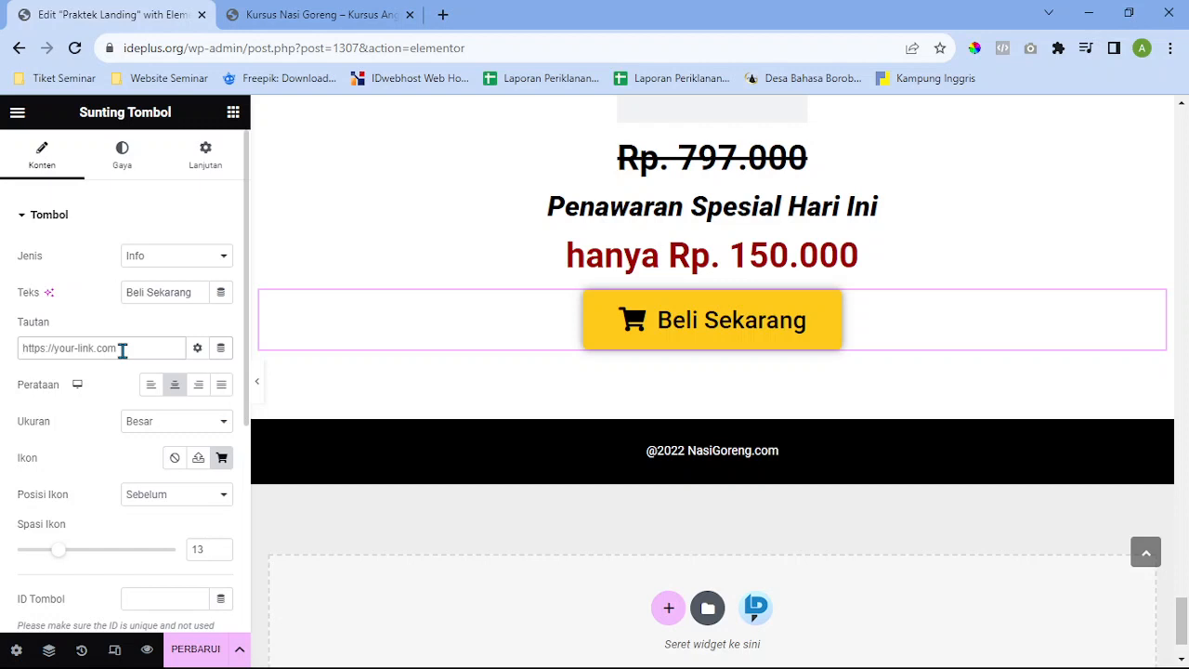
type("w")
key("BackSpace")
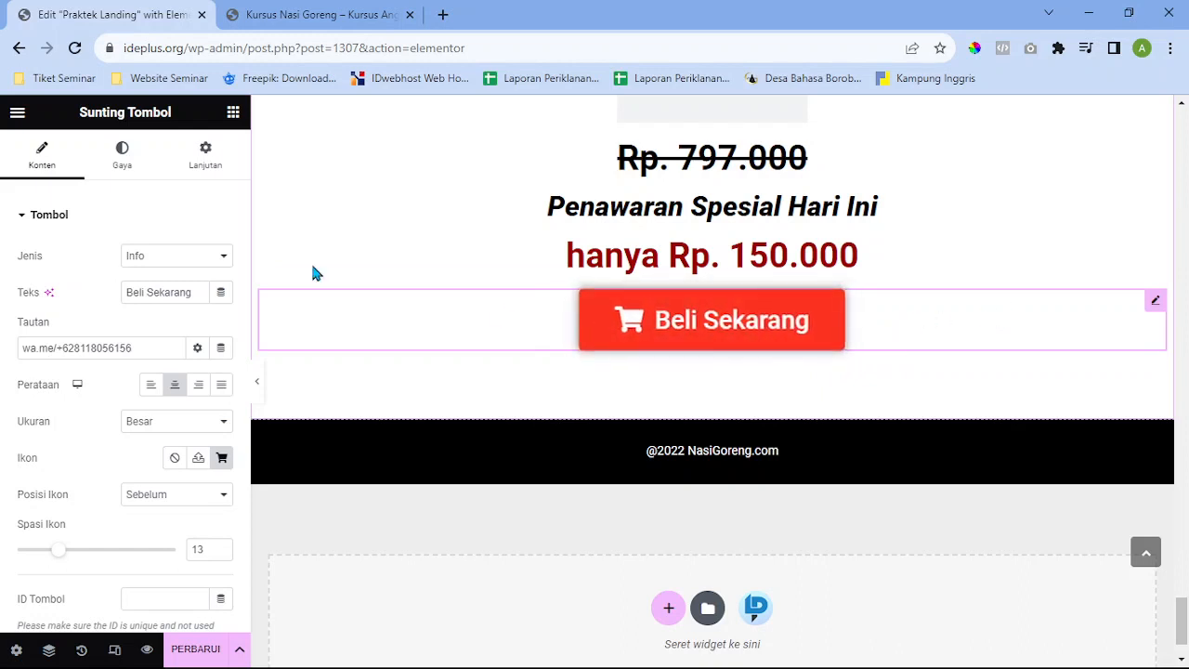
left_click(80, 217)
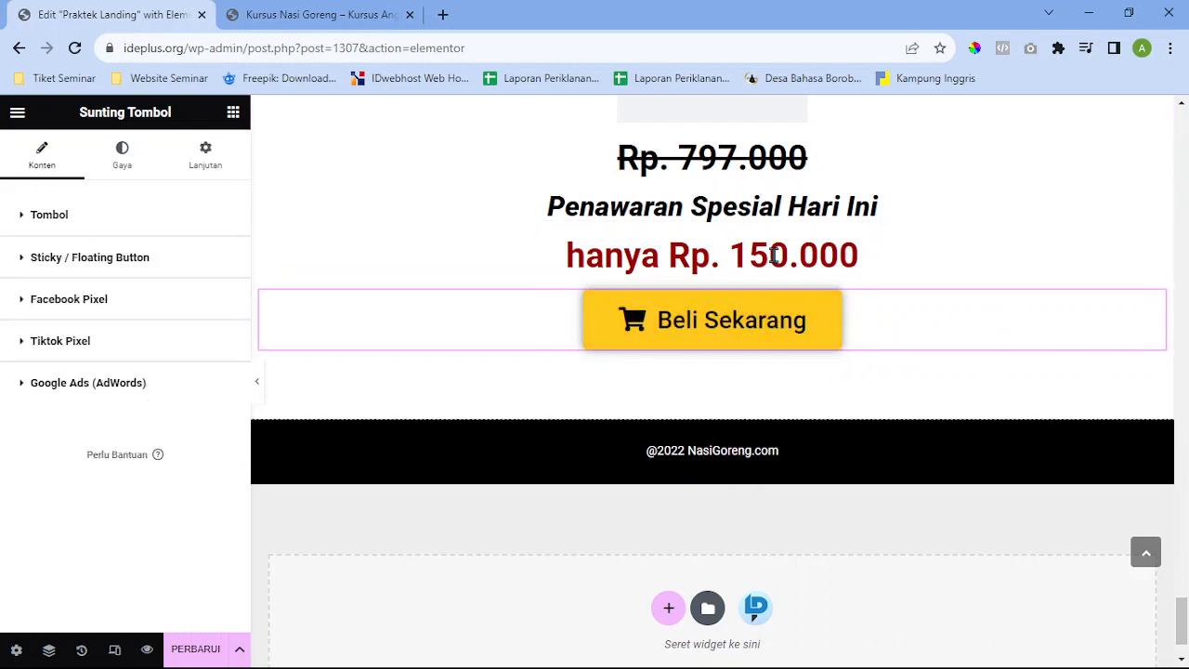
Check the button's yellow style colours, then save the page with PERBARUI
left_click(127, 165)
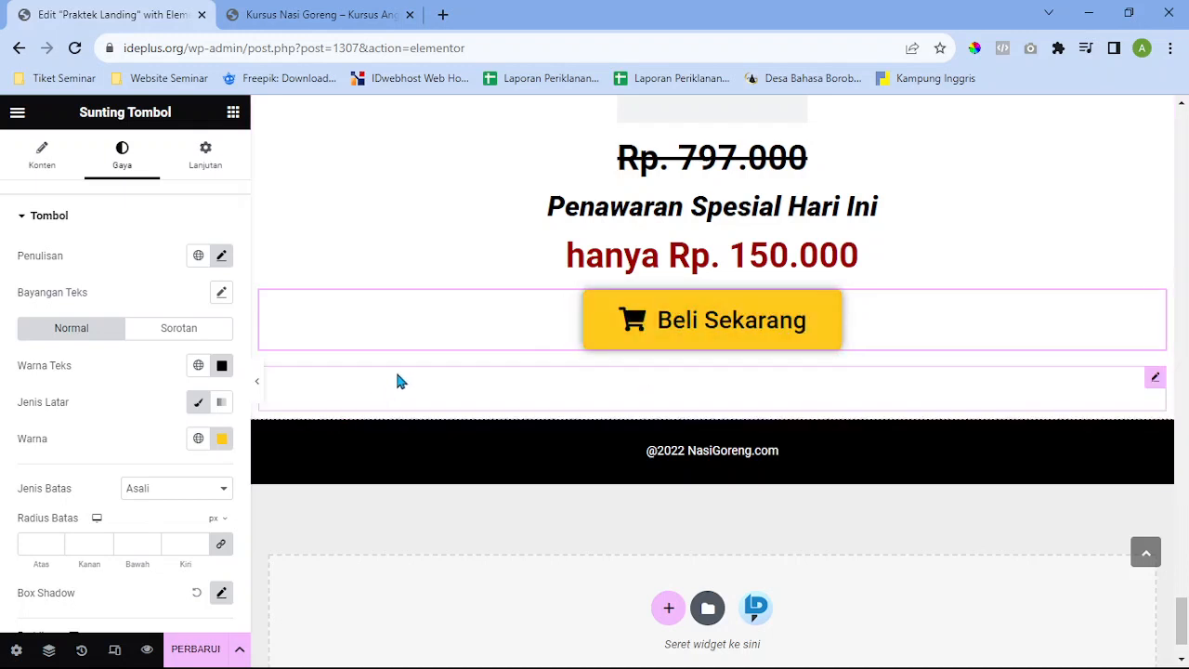
scroll(459, 356, "down", 1)
scroll(473, 374, "up", 3)
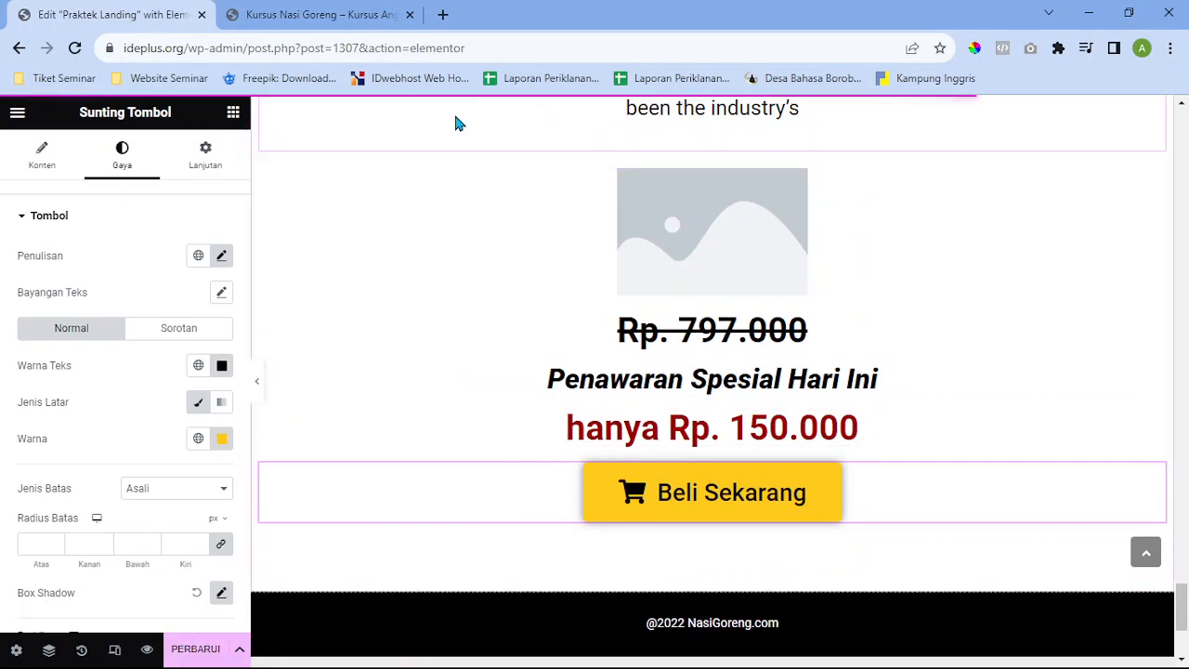
left_click(195, 649)
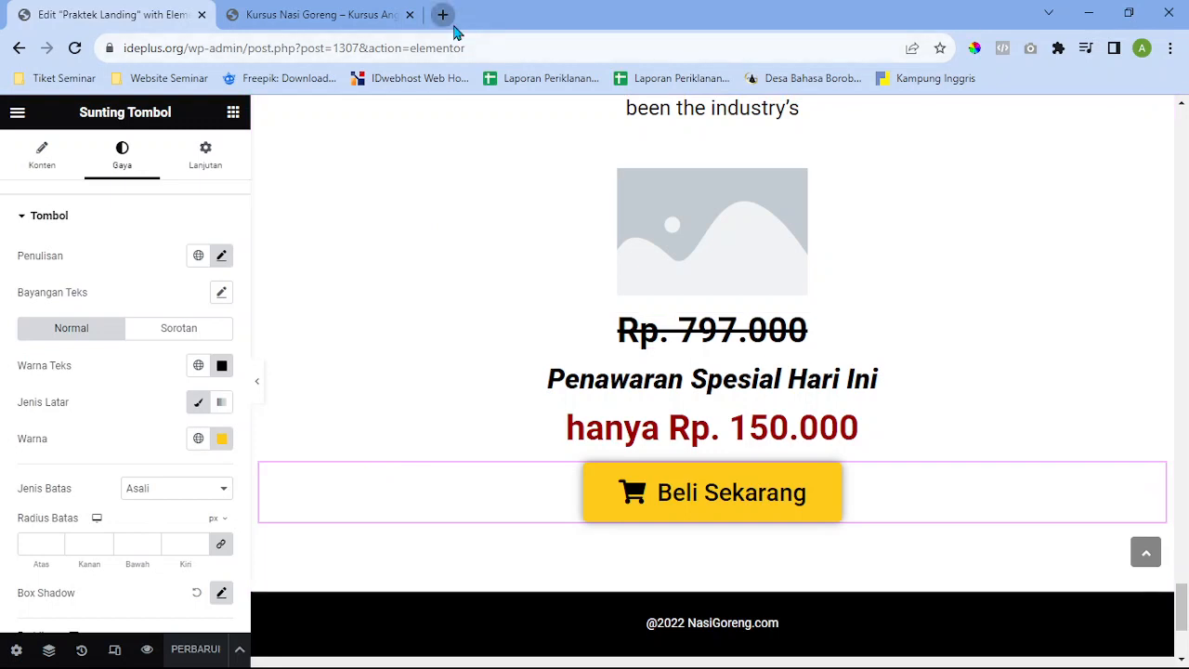
In a new tab, open the 'Daftar Distributor – Hotto Purto' page from the 'hot' address suggestion
left_click(450, 22)
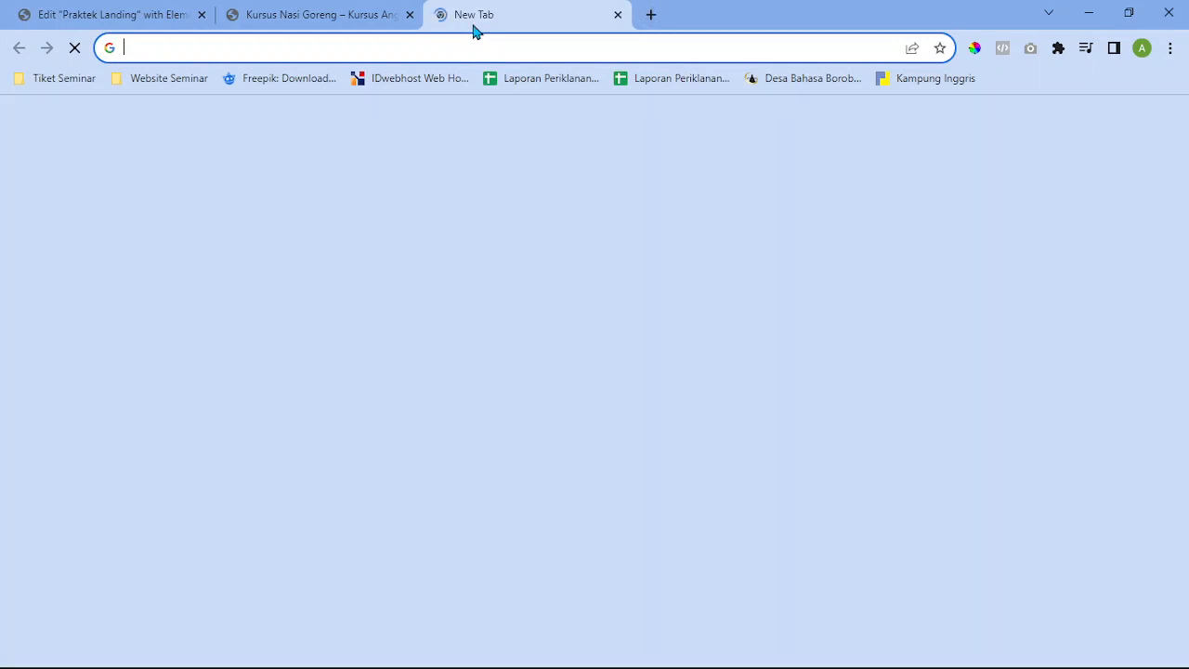
left_click(330, 43)
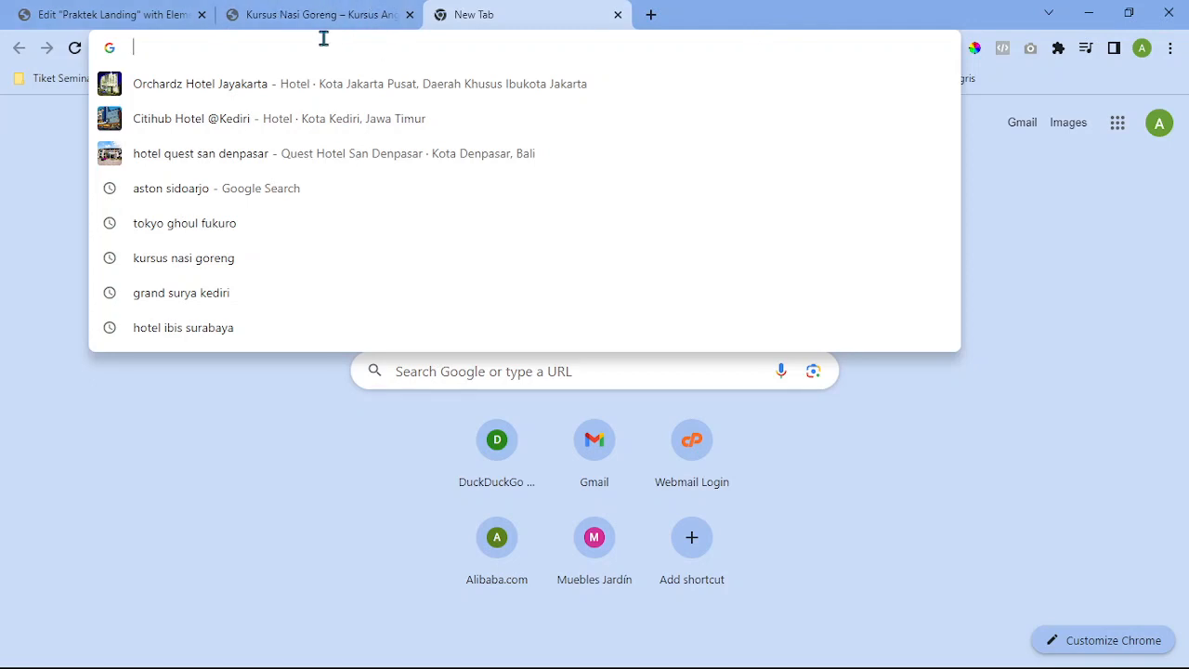
type("hot")
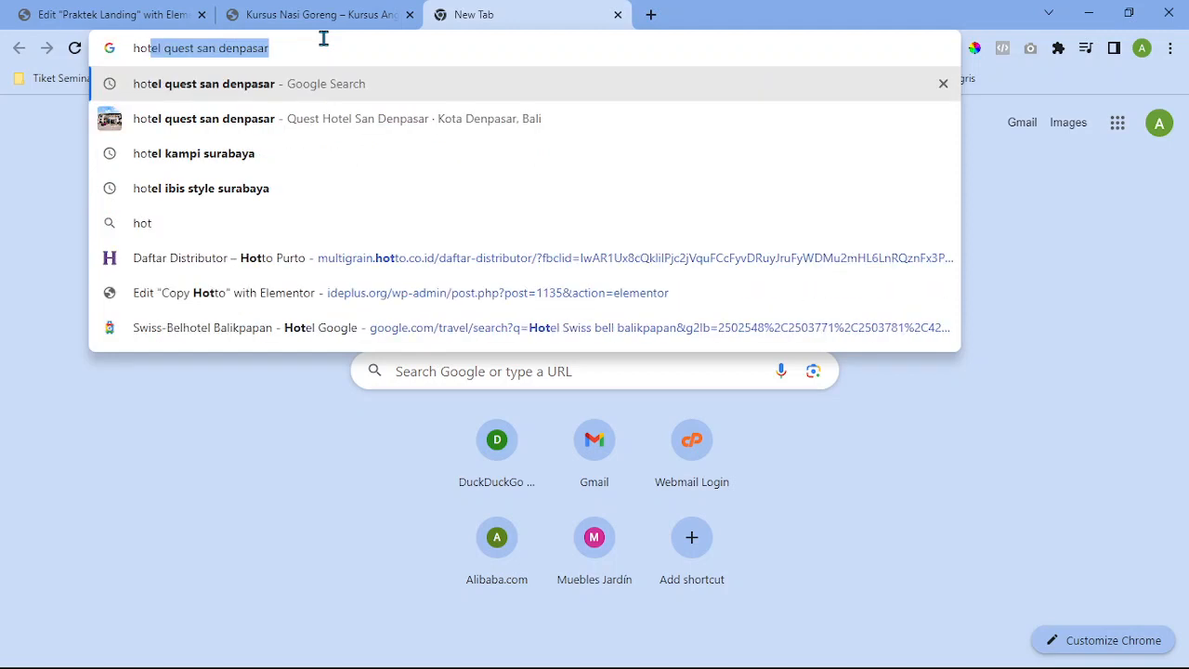
left_click(365, 264)
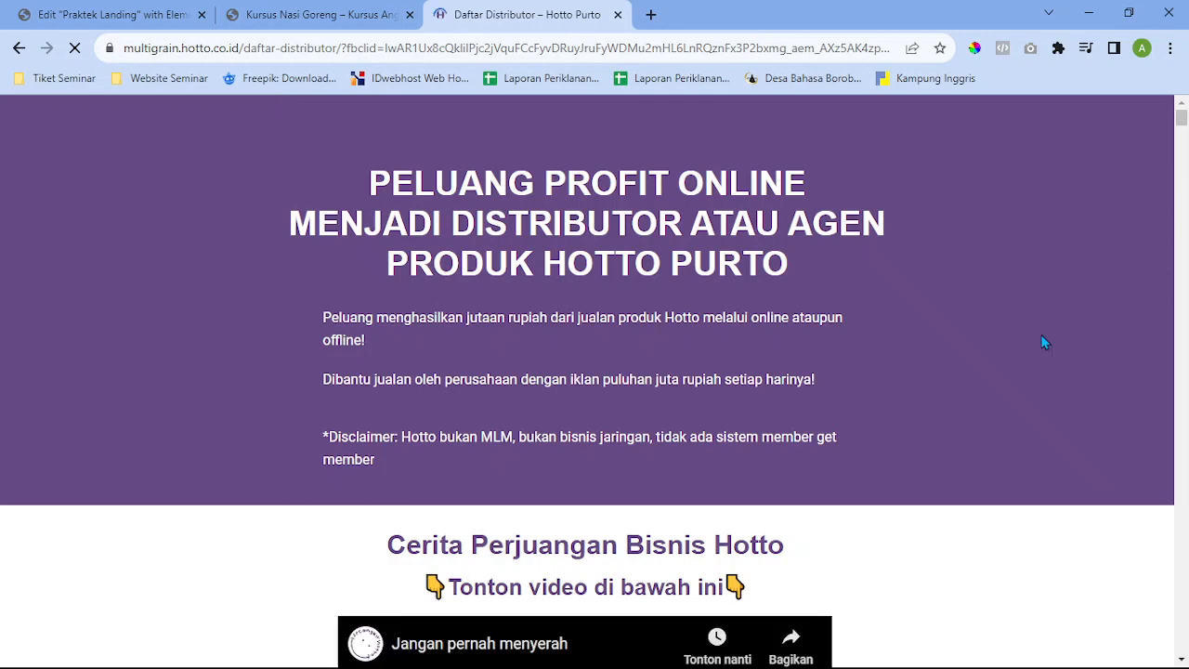
Open DevTools with Ctrl+Shift+I to inspect the page's Elementor template HTML
scroll(1187, 392, "down", 1)
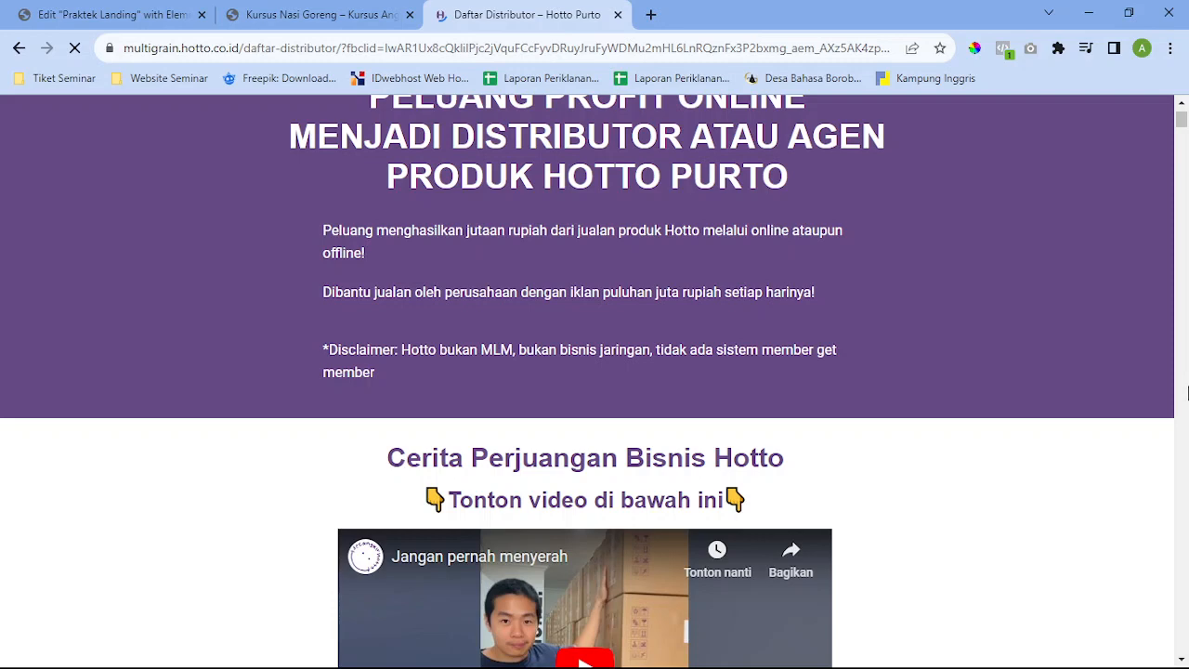
scroll(635, 398, "up", 1)
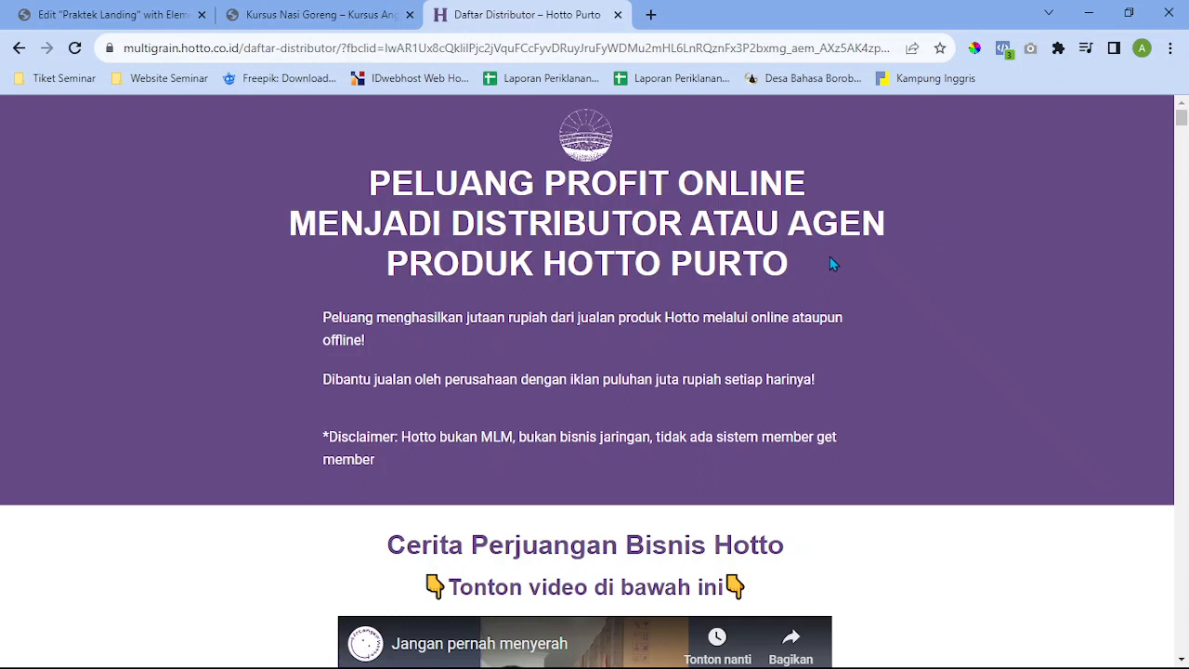
key("ctrl+shift+i")
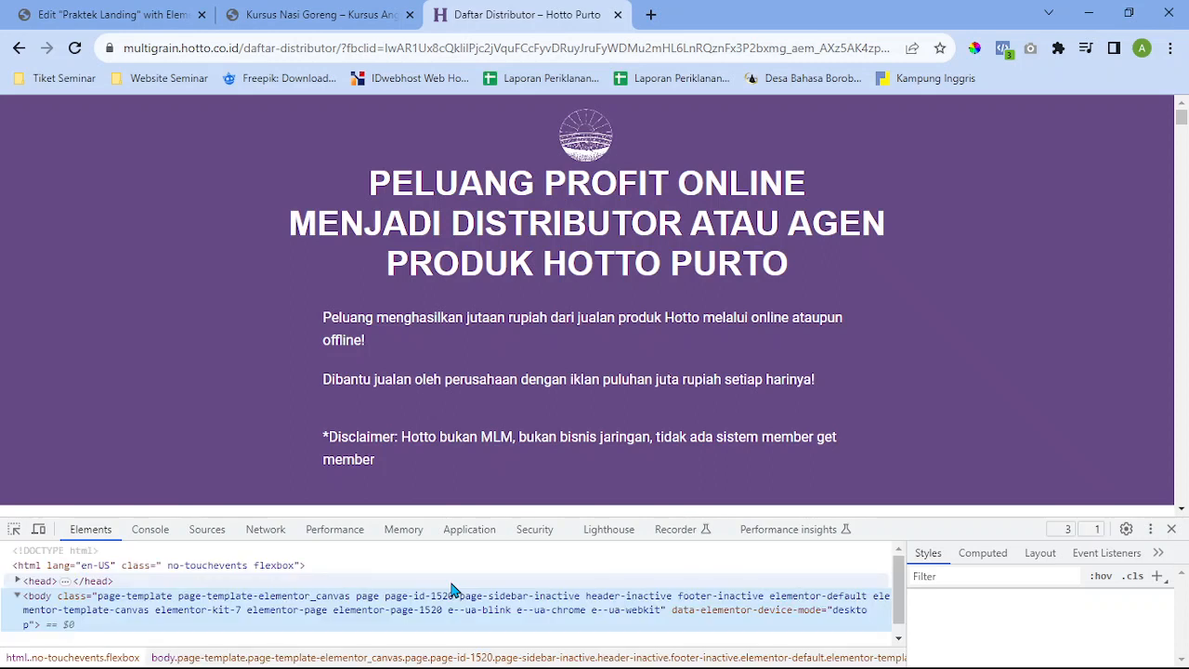
Inspect the purple banner's elementor-widget-wrap and read its styles: 10px padding, flex-wrap wrap, 100% width
left_click(14, 529)
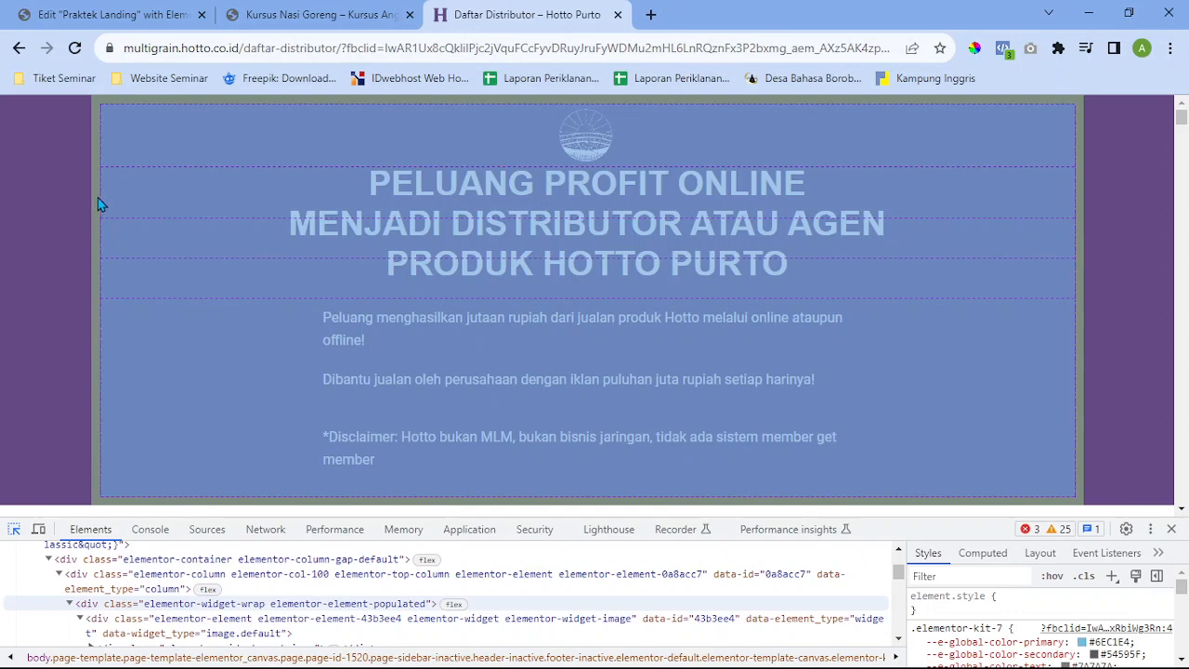
left_click(100, 204)
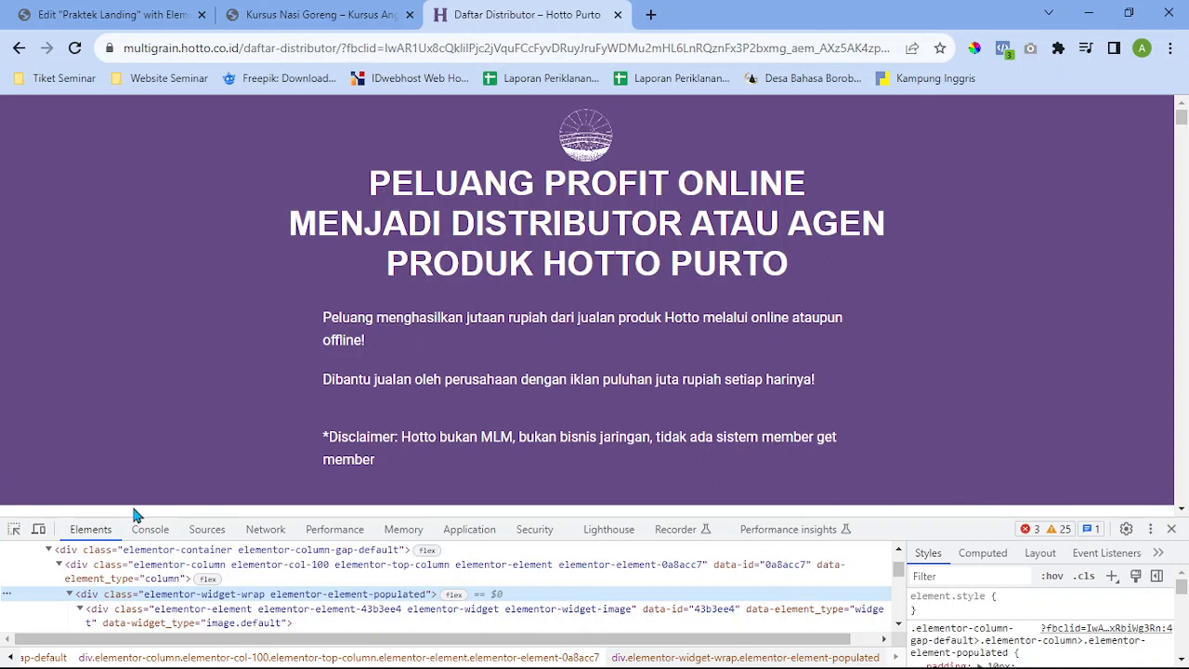
left_click_drag(136, 518, 202, 277)
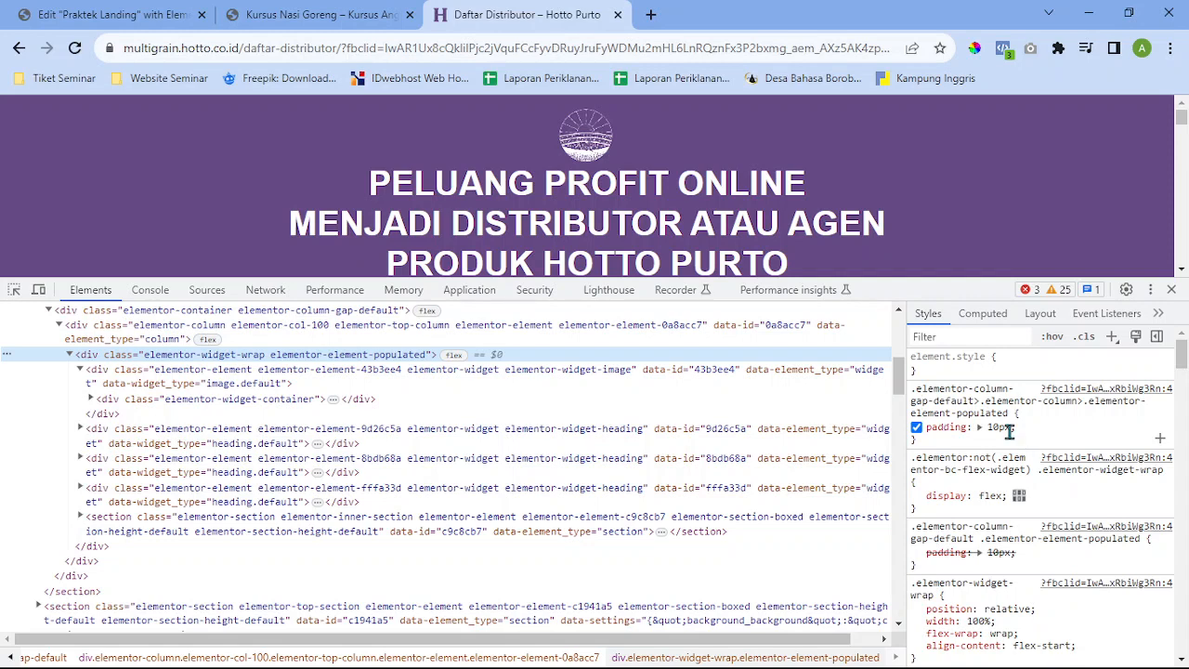
scroll(1009, 428, "down", 2)
scroll(1015, 458, "down", 1)
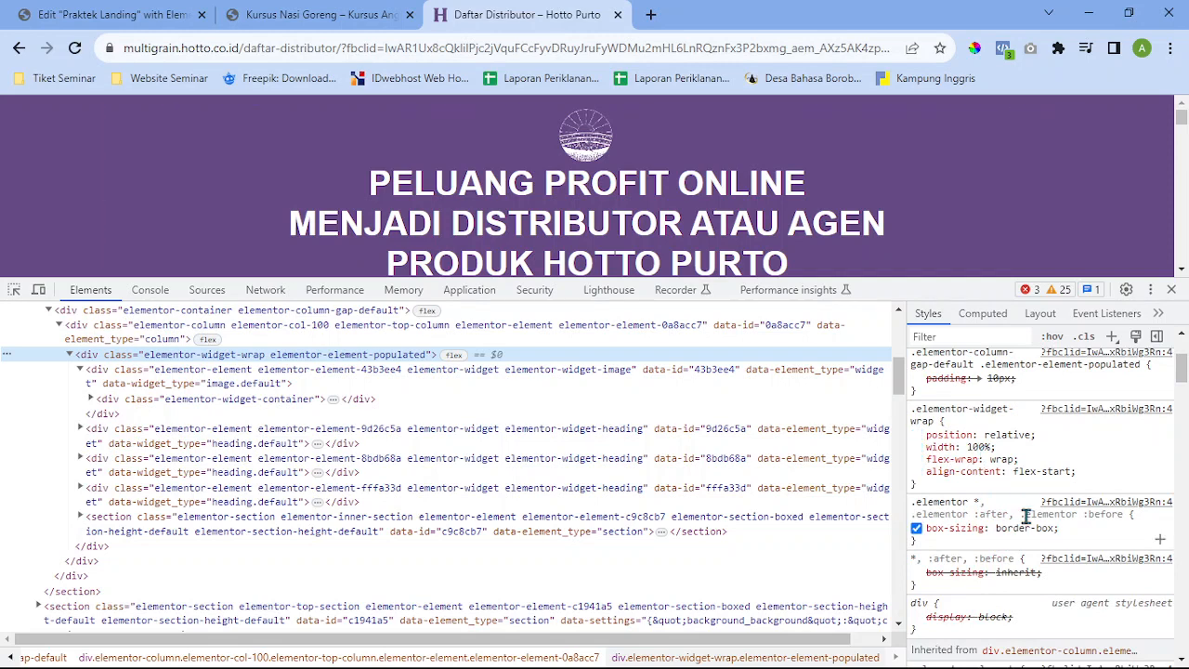
scroll(1020, 515, "down", 2)
scroll(1022, 526, "down", 1)
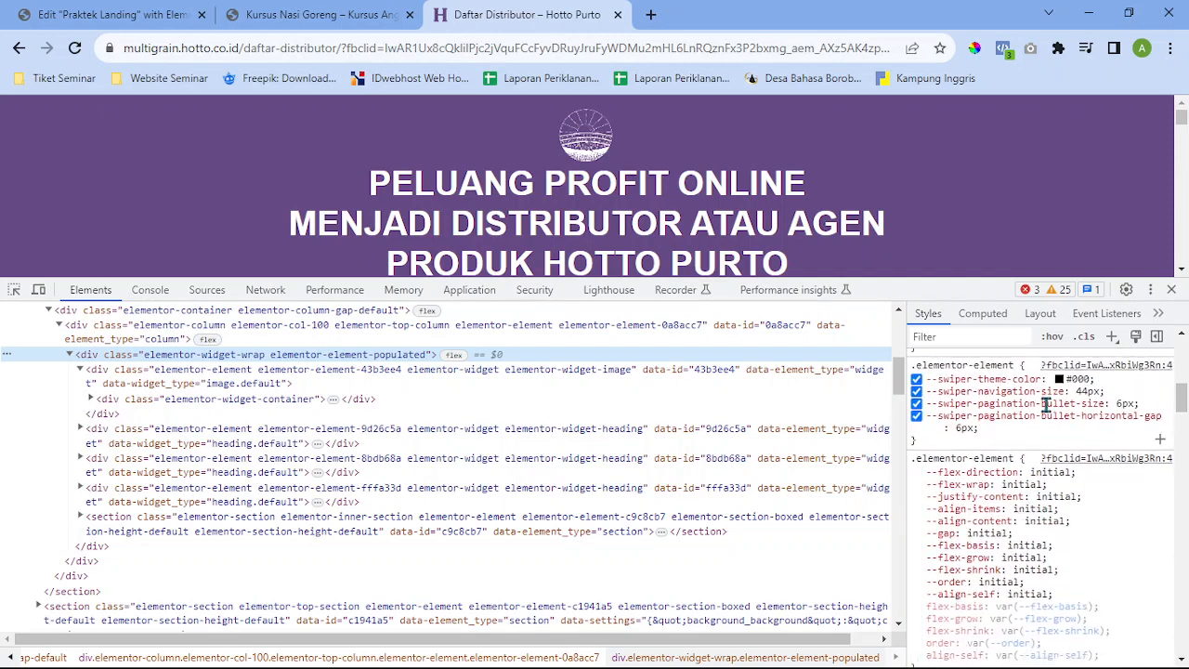
left_click_drag(890, 289, 864, 537)
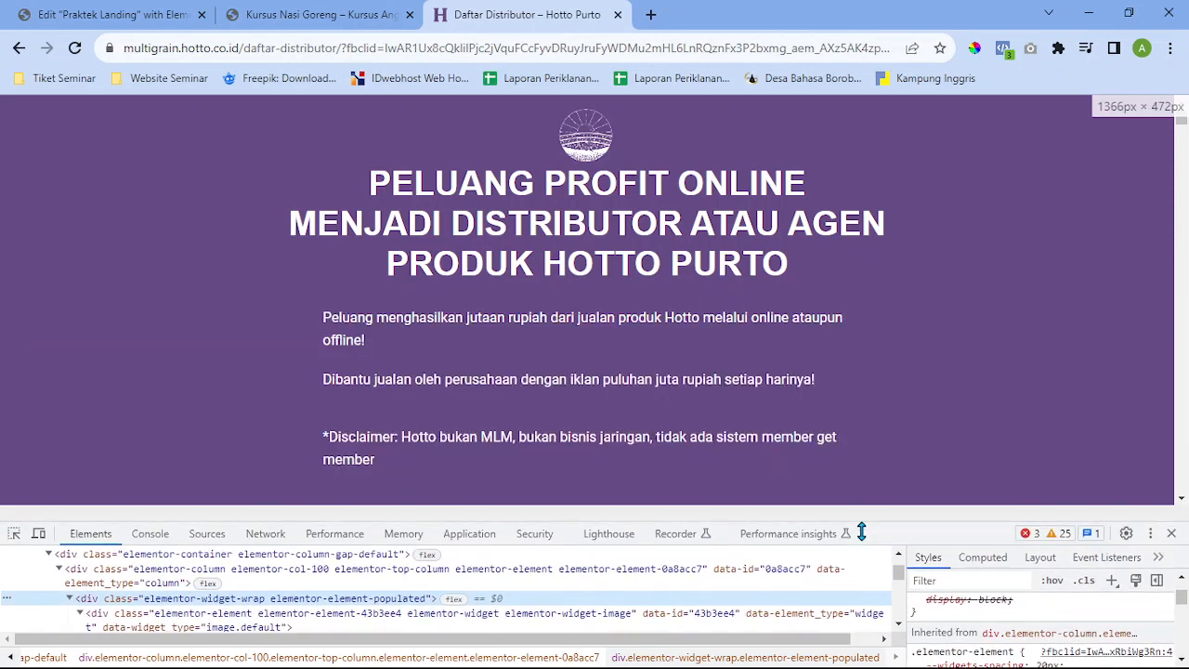
Inspect the Hotto page's banner block and zoom the page out two steps
left_click(13, 536)
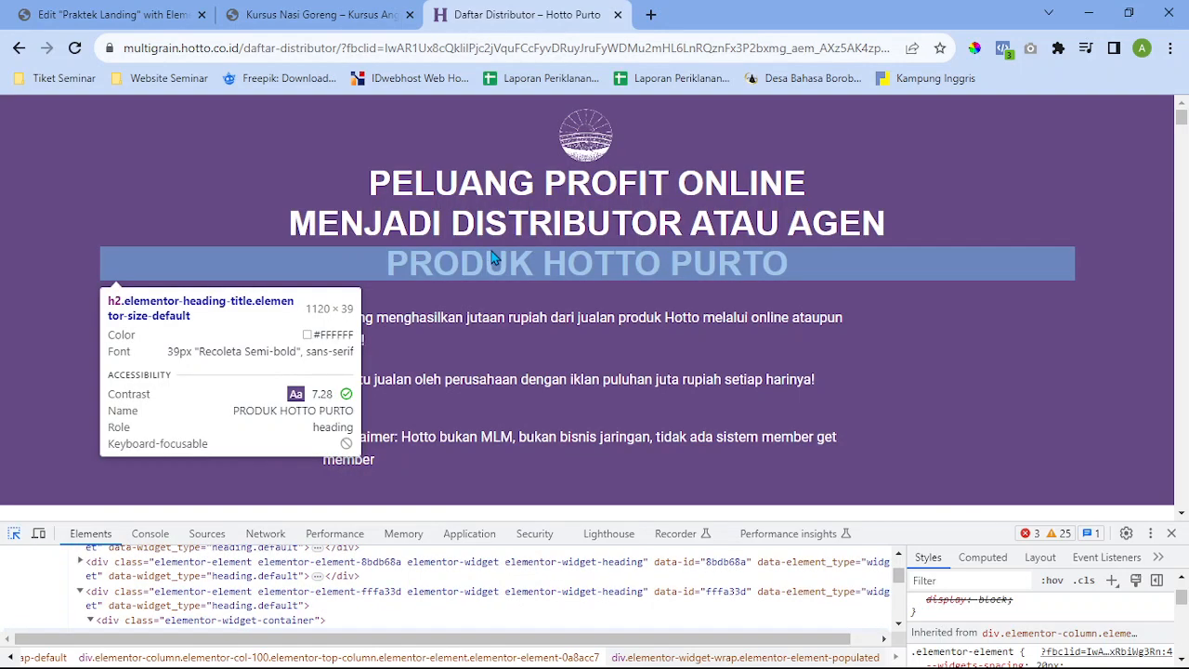
left_click(579, 278)
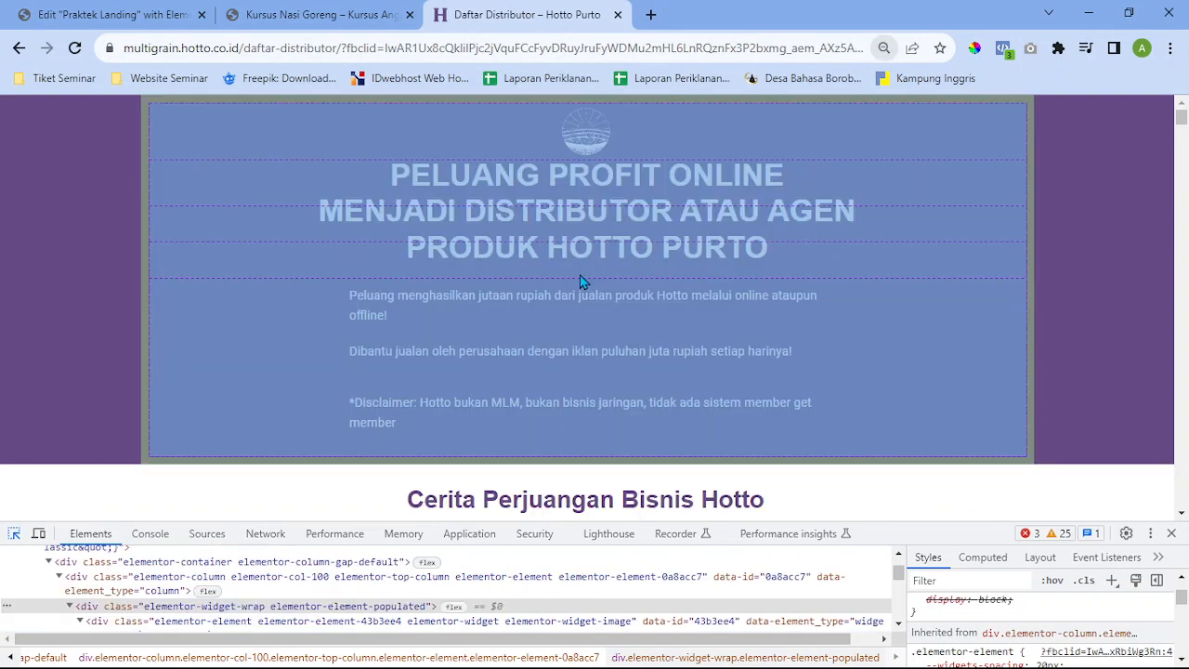
key("ctrl+minus")
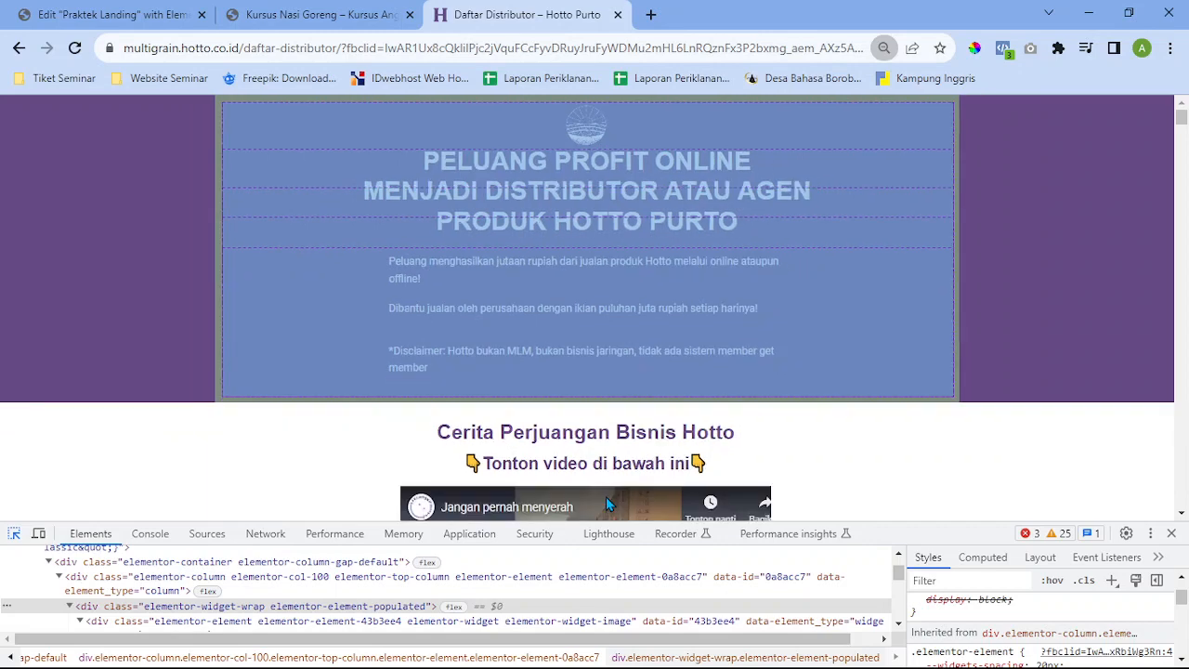
key("ctrl+minus")
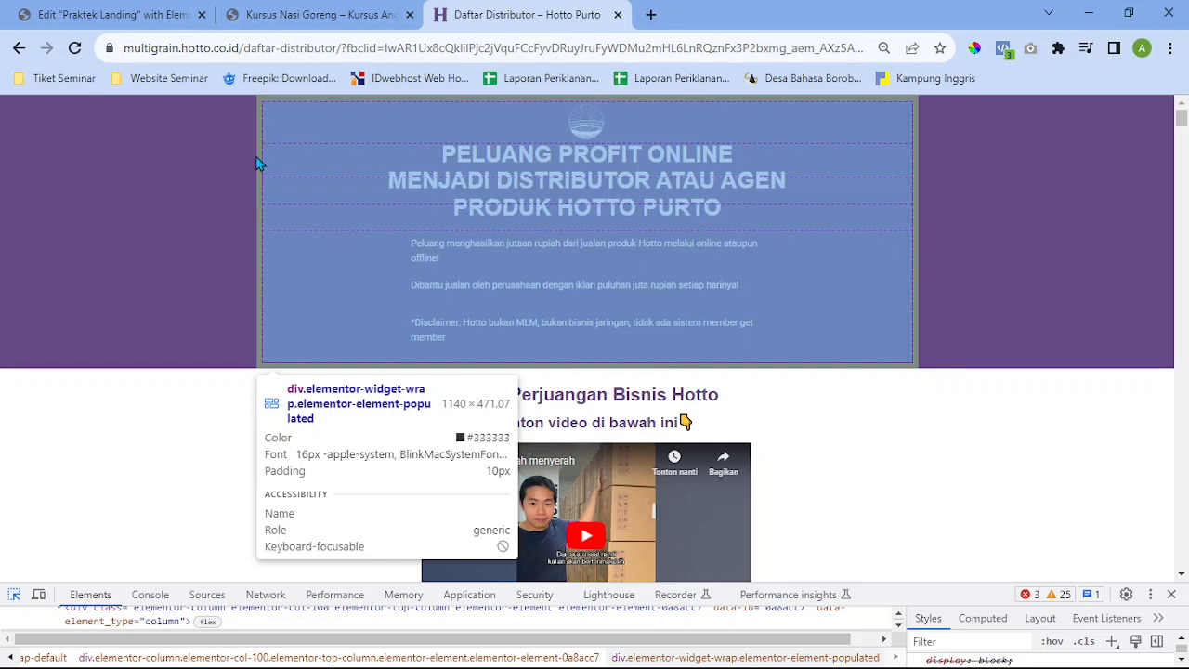
Scroll through the video and chat-screenshot sections, then select the elementor-col-33 column beside the banner text
scroll(969, 385, "down", 1)
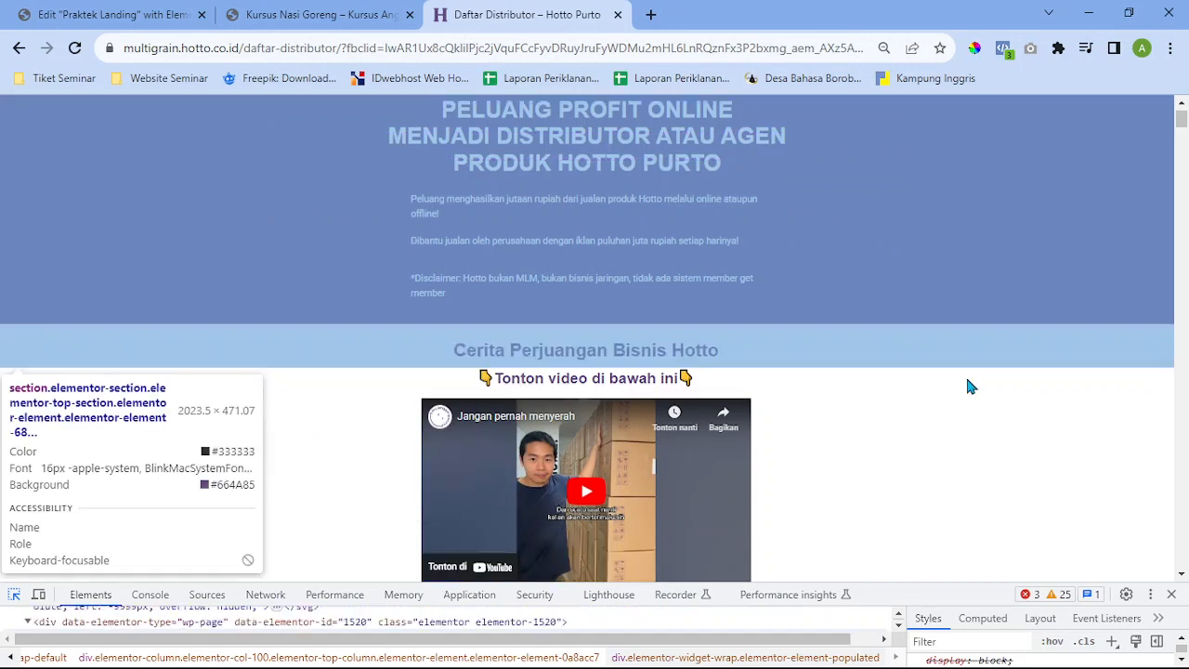
scroll(969, 385, "down", 1)
scroll(807, 371, "down", 2)
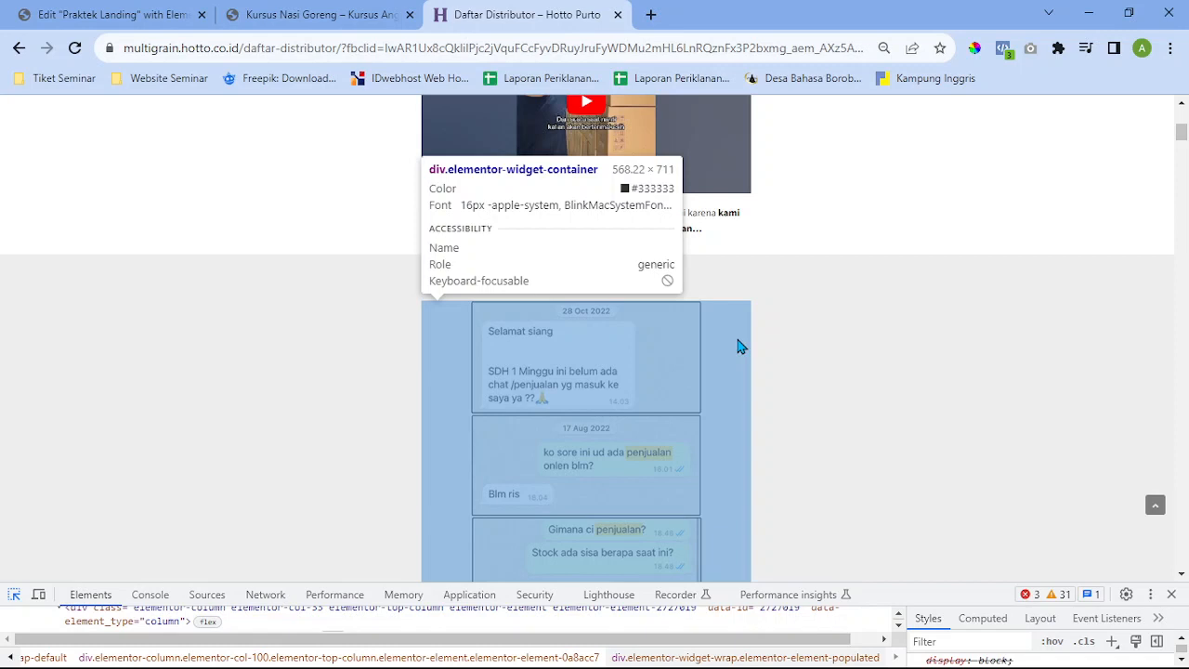
scroll(740, 345, "up", 2)
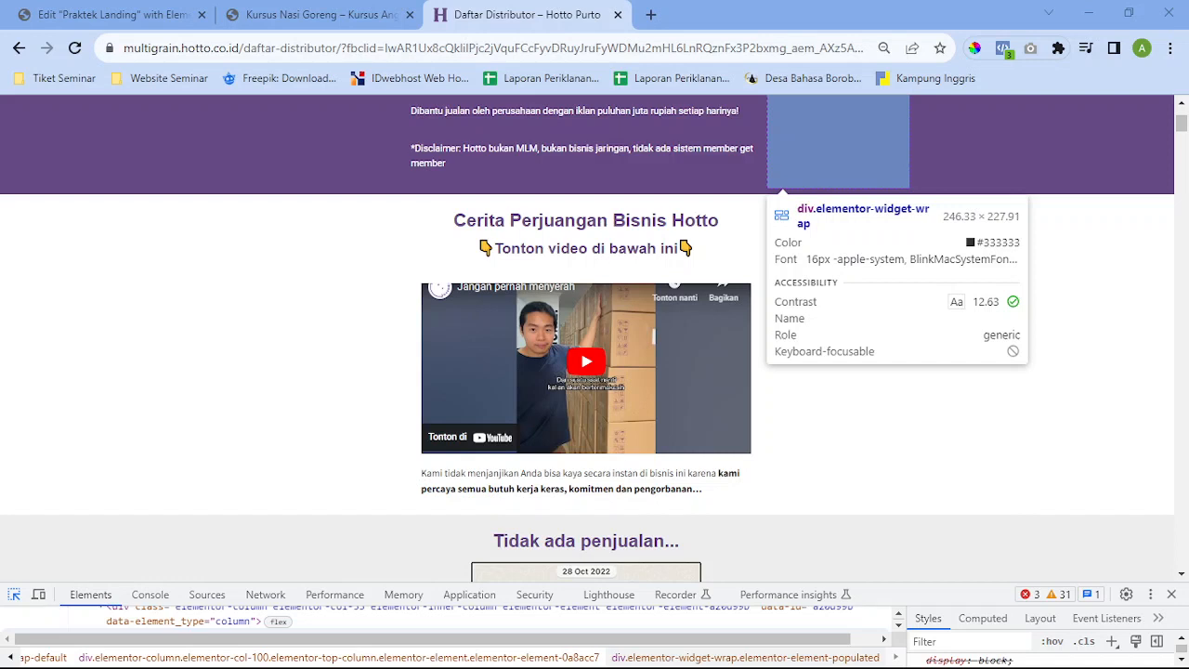
left_click(796, 156)
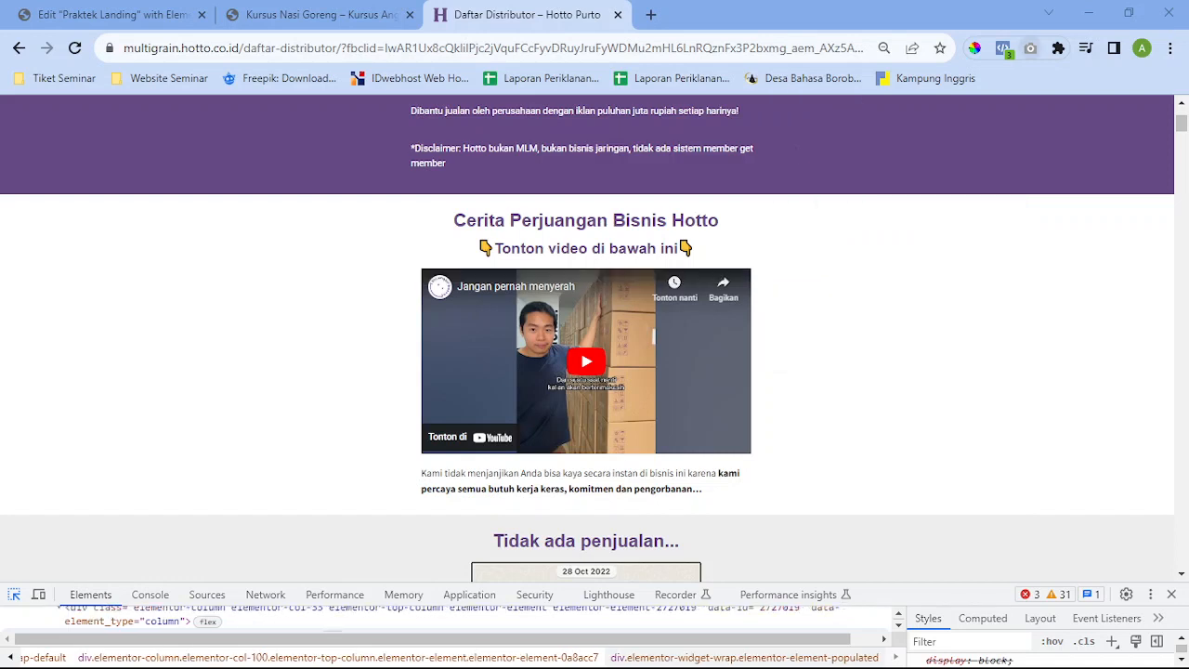